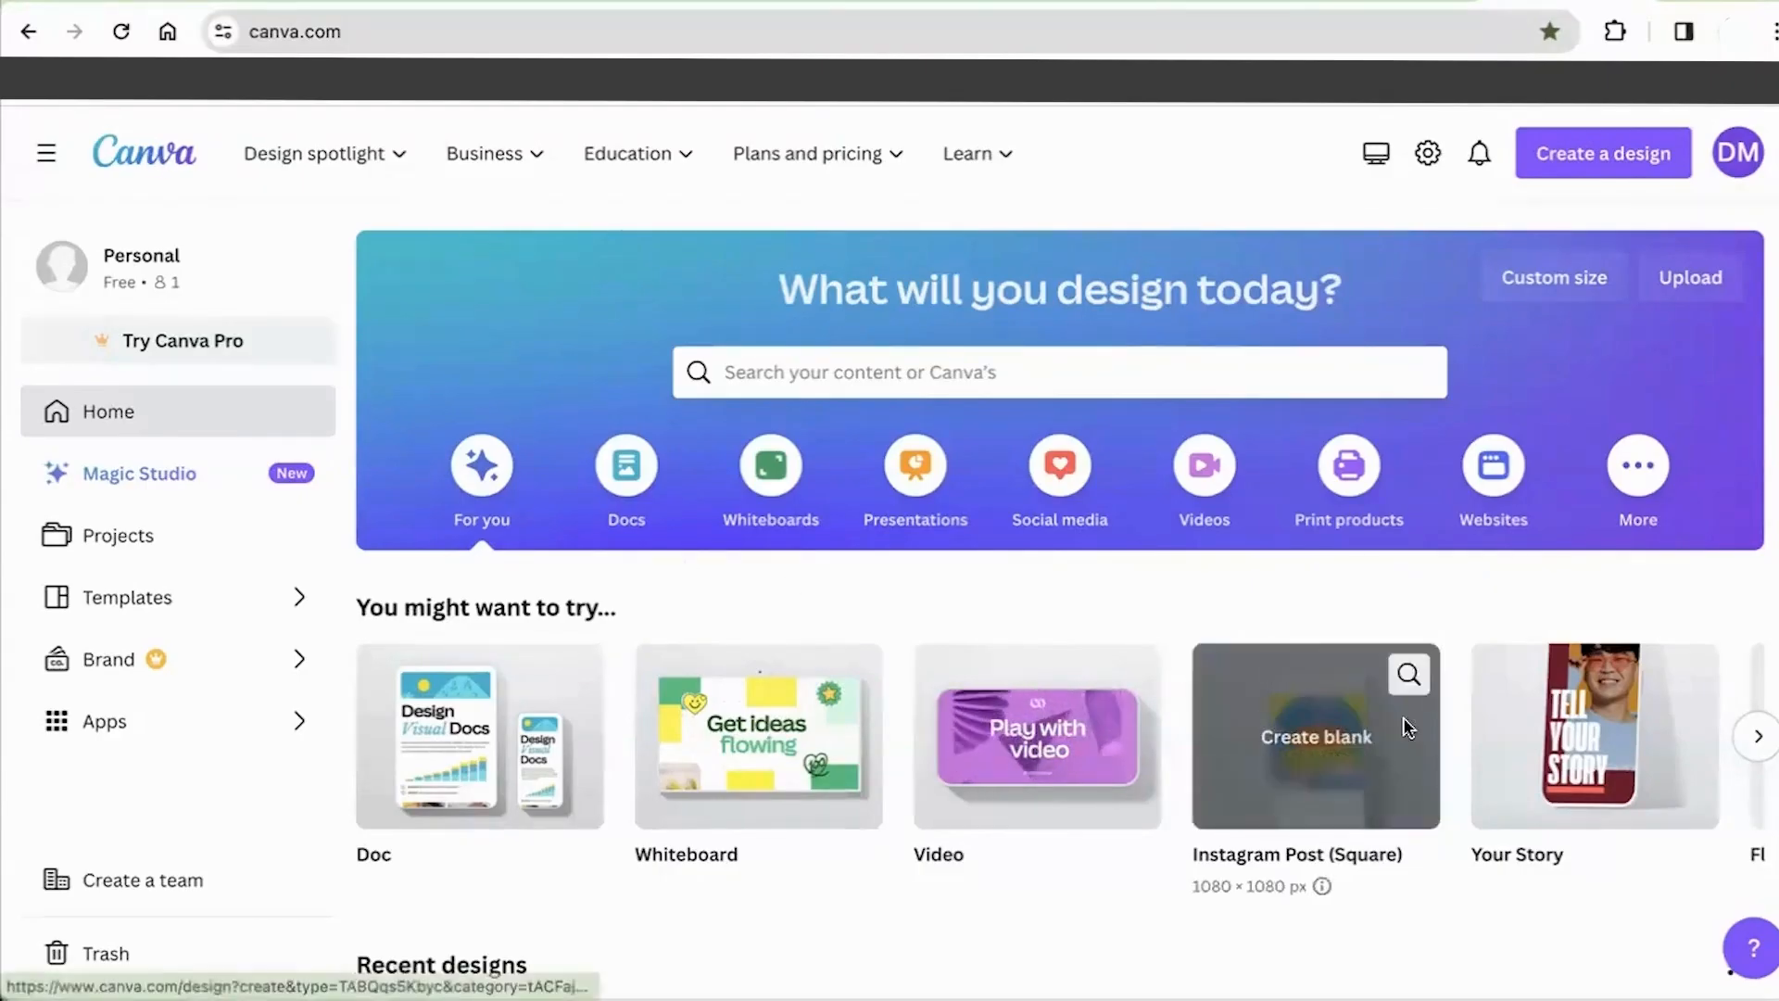
# Step: Search the templates for "instagram post" and open the Instagram Post (Square) category
pyautogui.click(1128, 370)
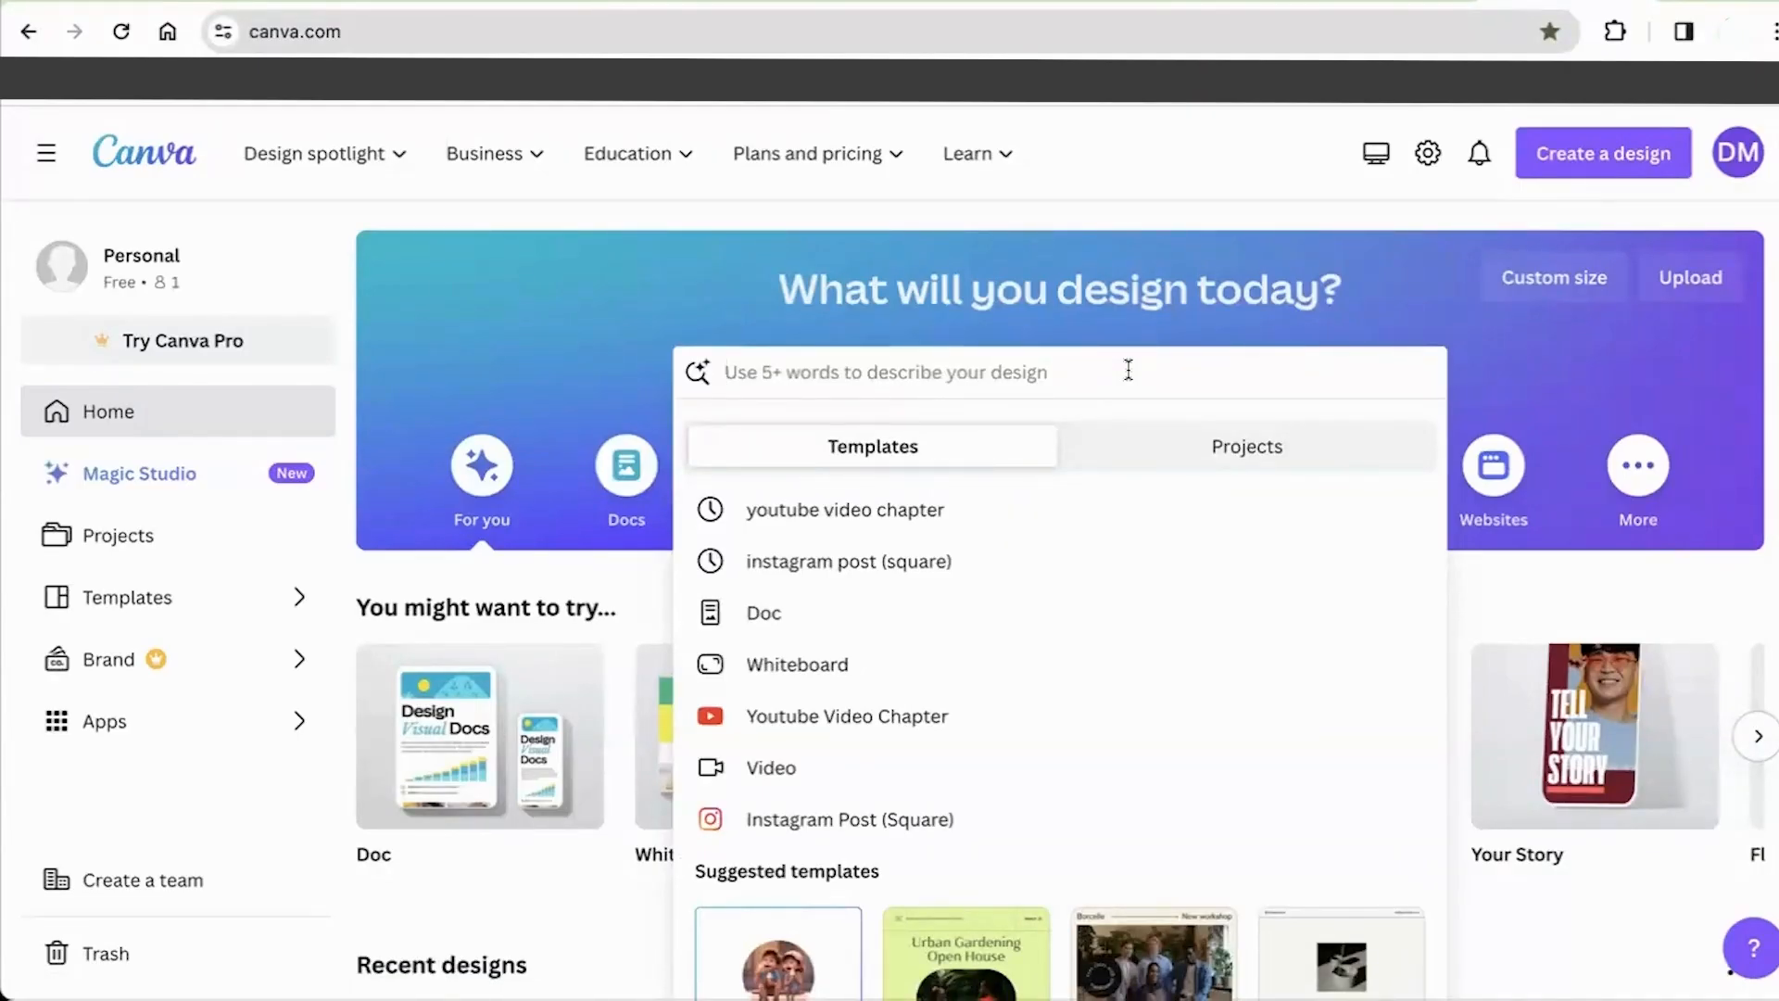
pyautogui.write('instag')
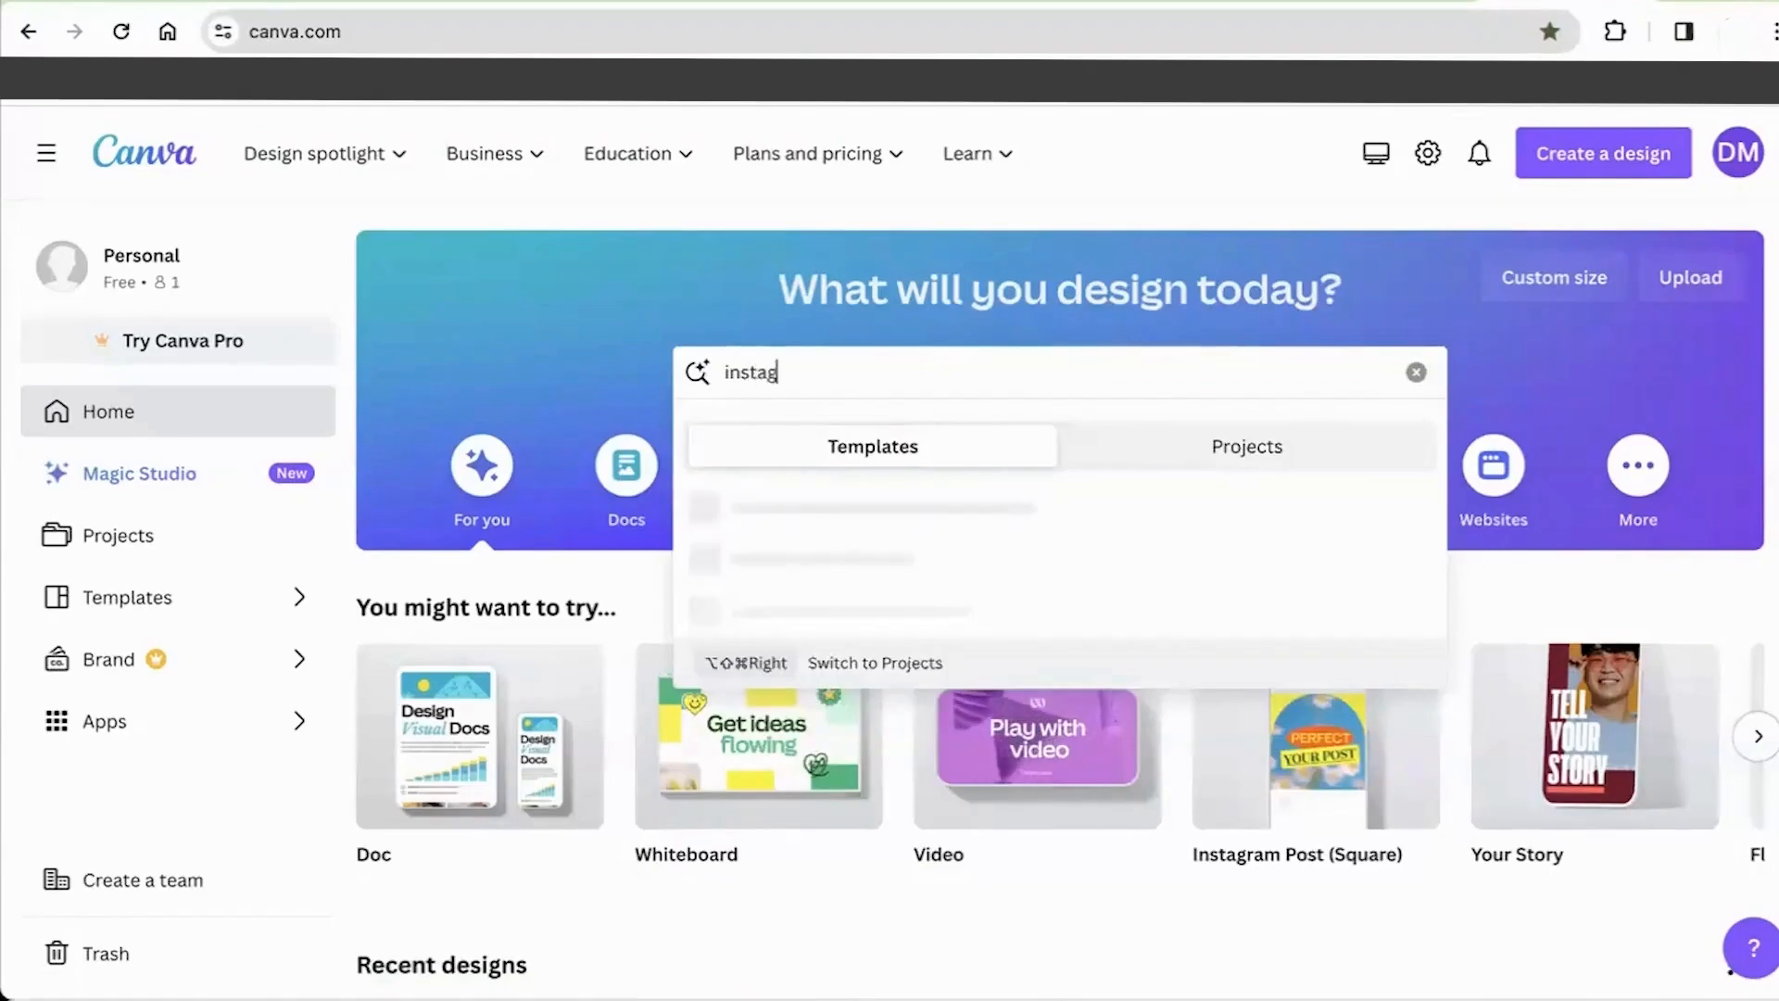
pyautogui.write('ram post')
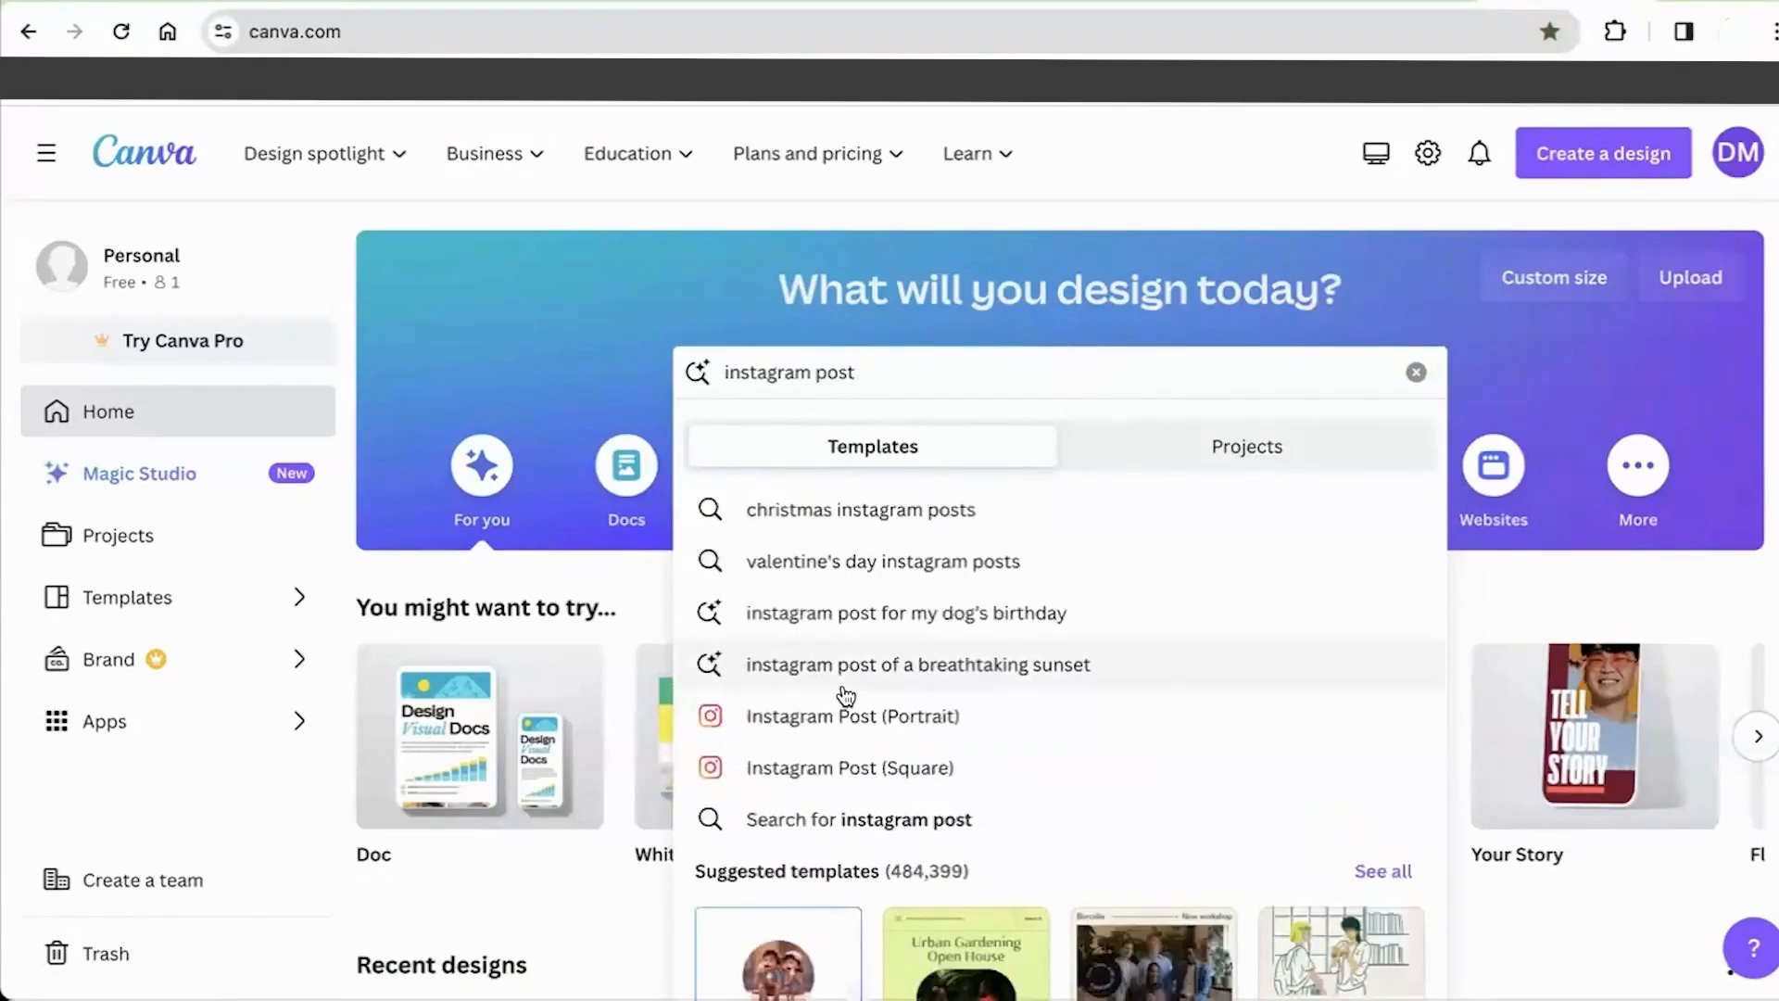
pyautogui.click(895, 786)
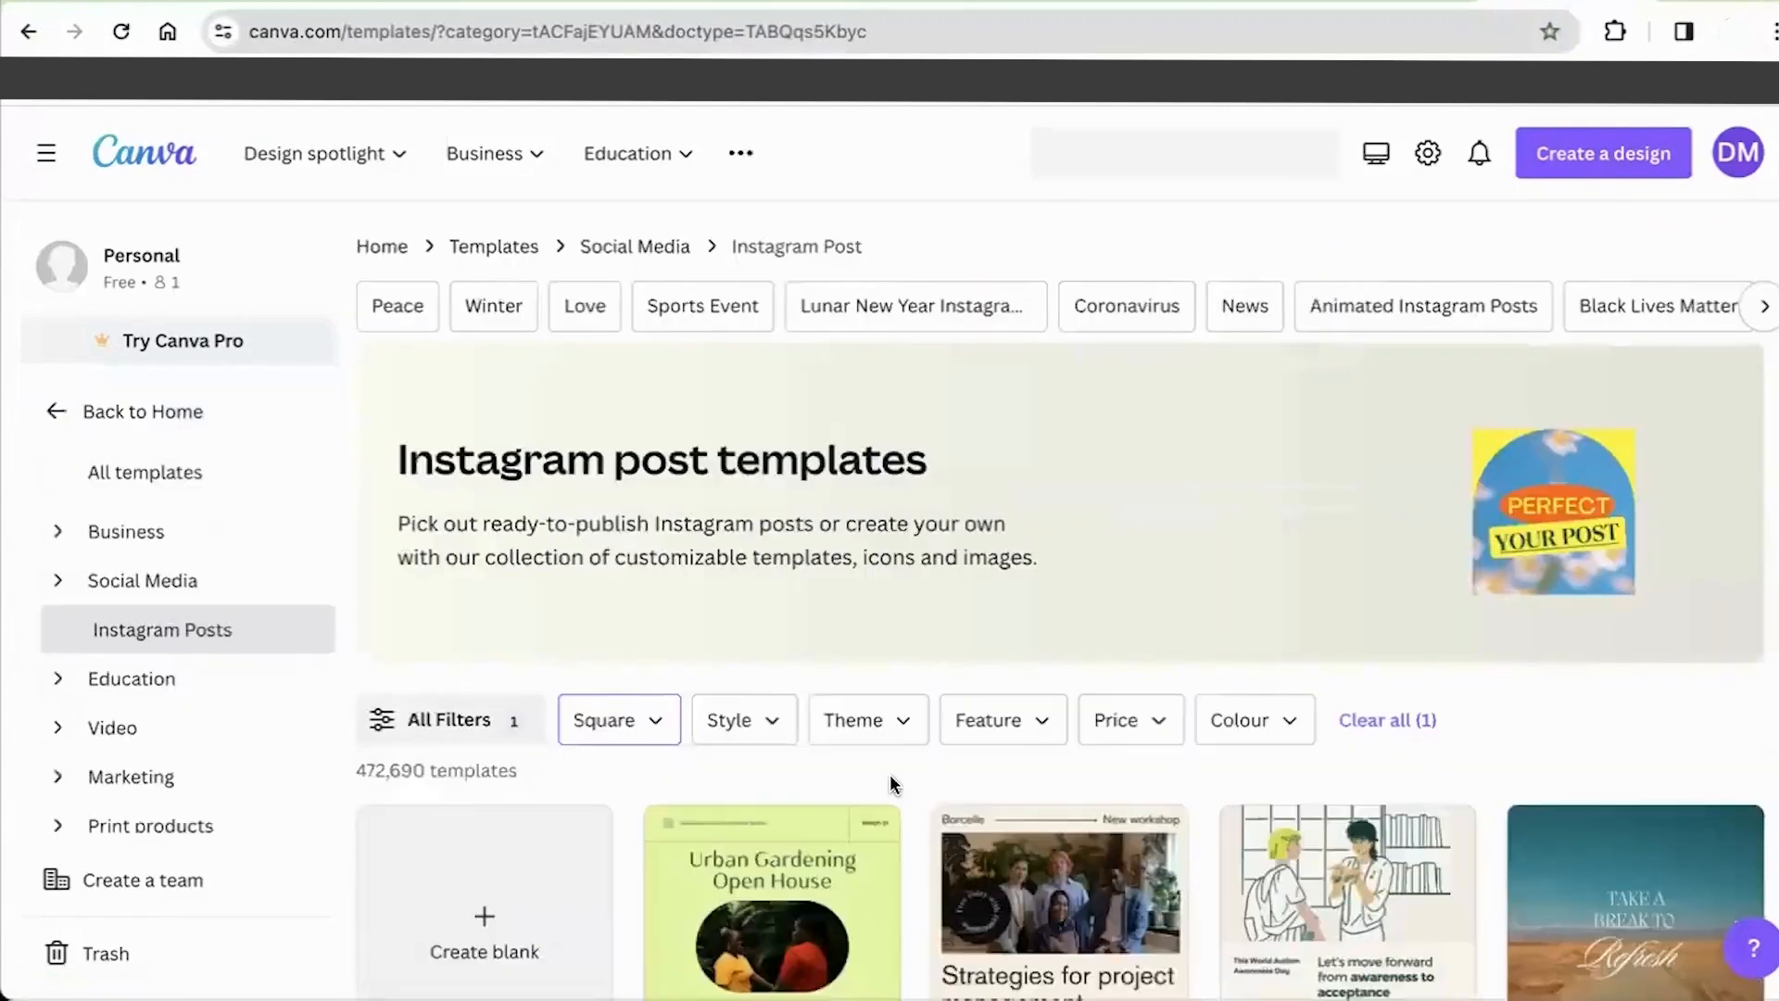
# Step: Browse the square Instagram post templates and open the Beige Elegant Classic Animated Inspiration Quote template
pyautogui.scroll(-5, 1121, 517)
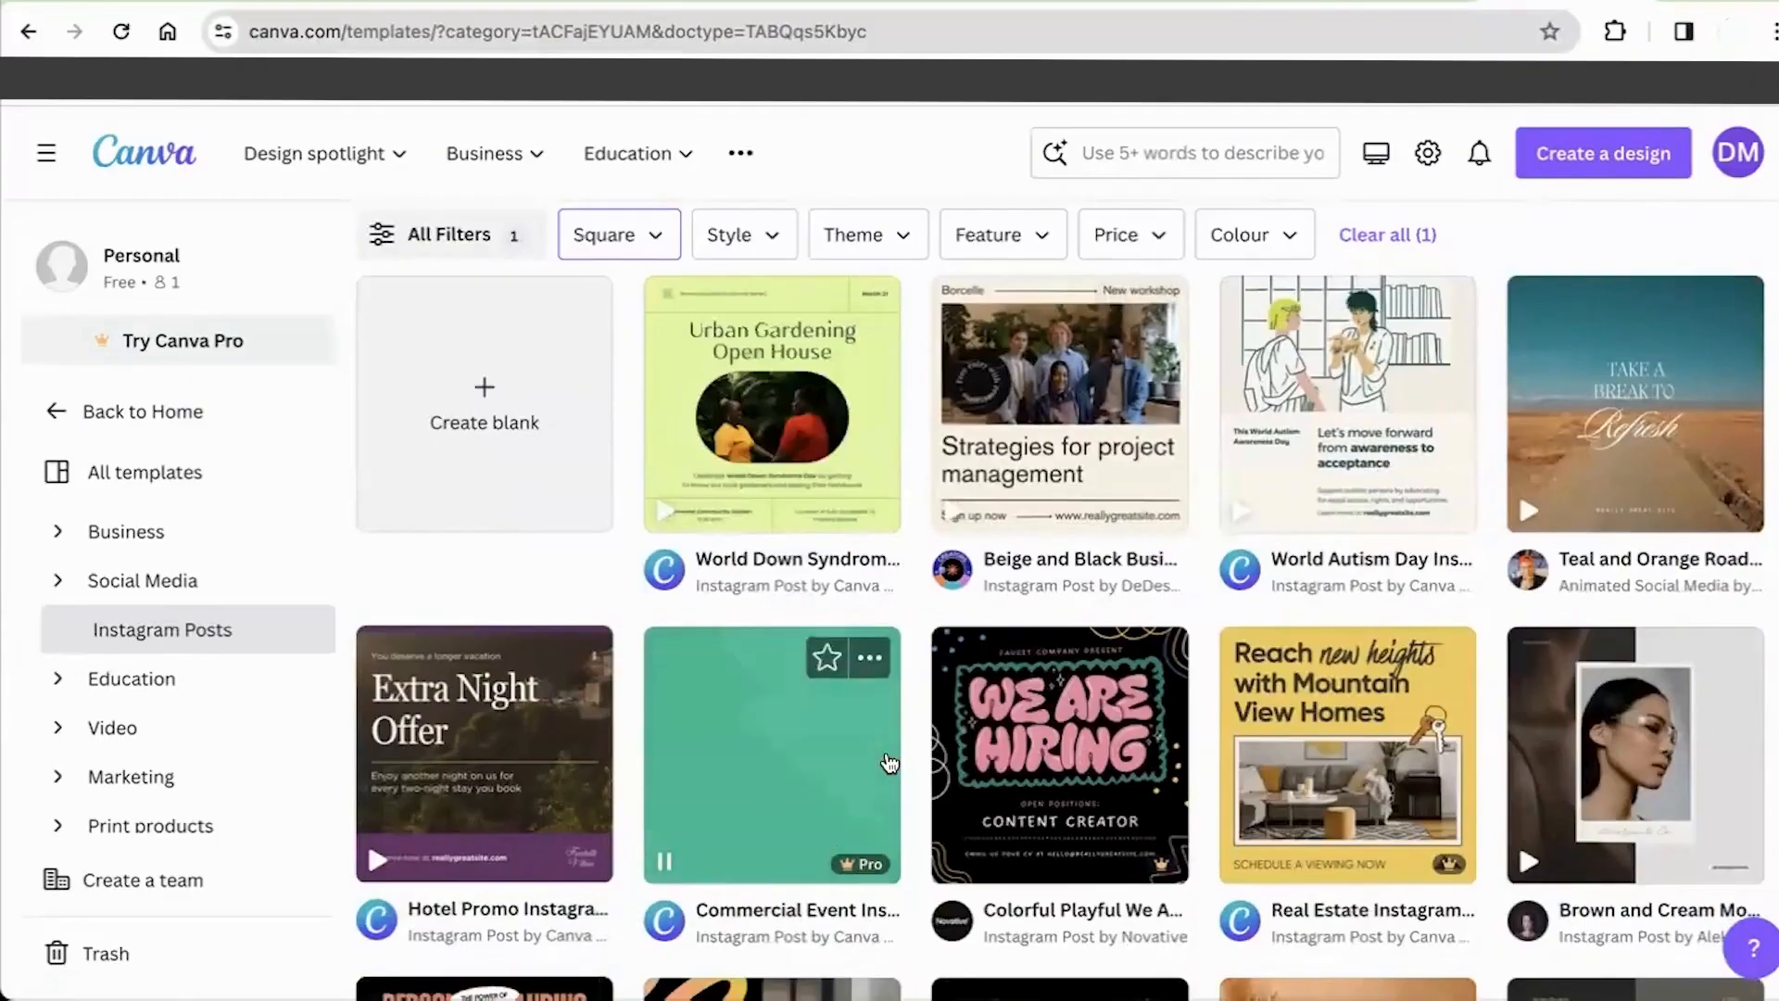
pyautogui.scroll(-2, 887, 762)
pyautogui.scroll(2, 802, 500)
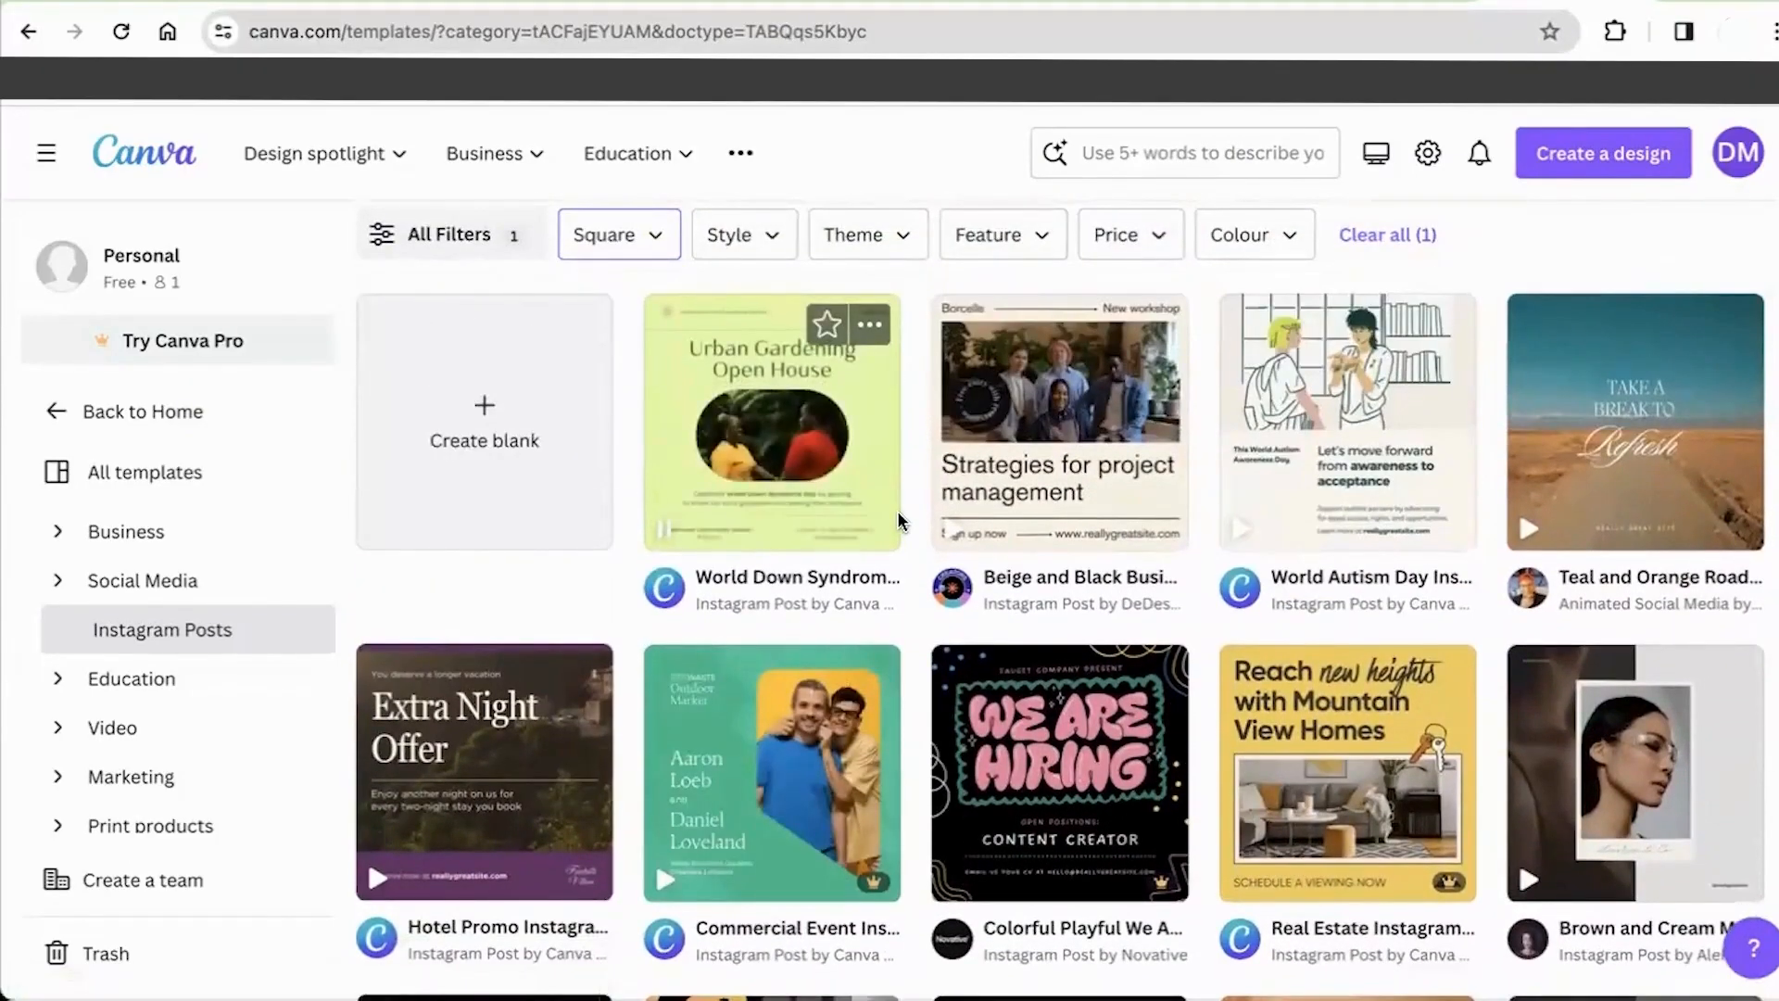
pyautogui.scroll(-3, 896, 517)
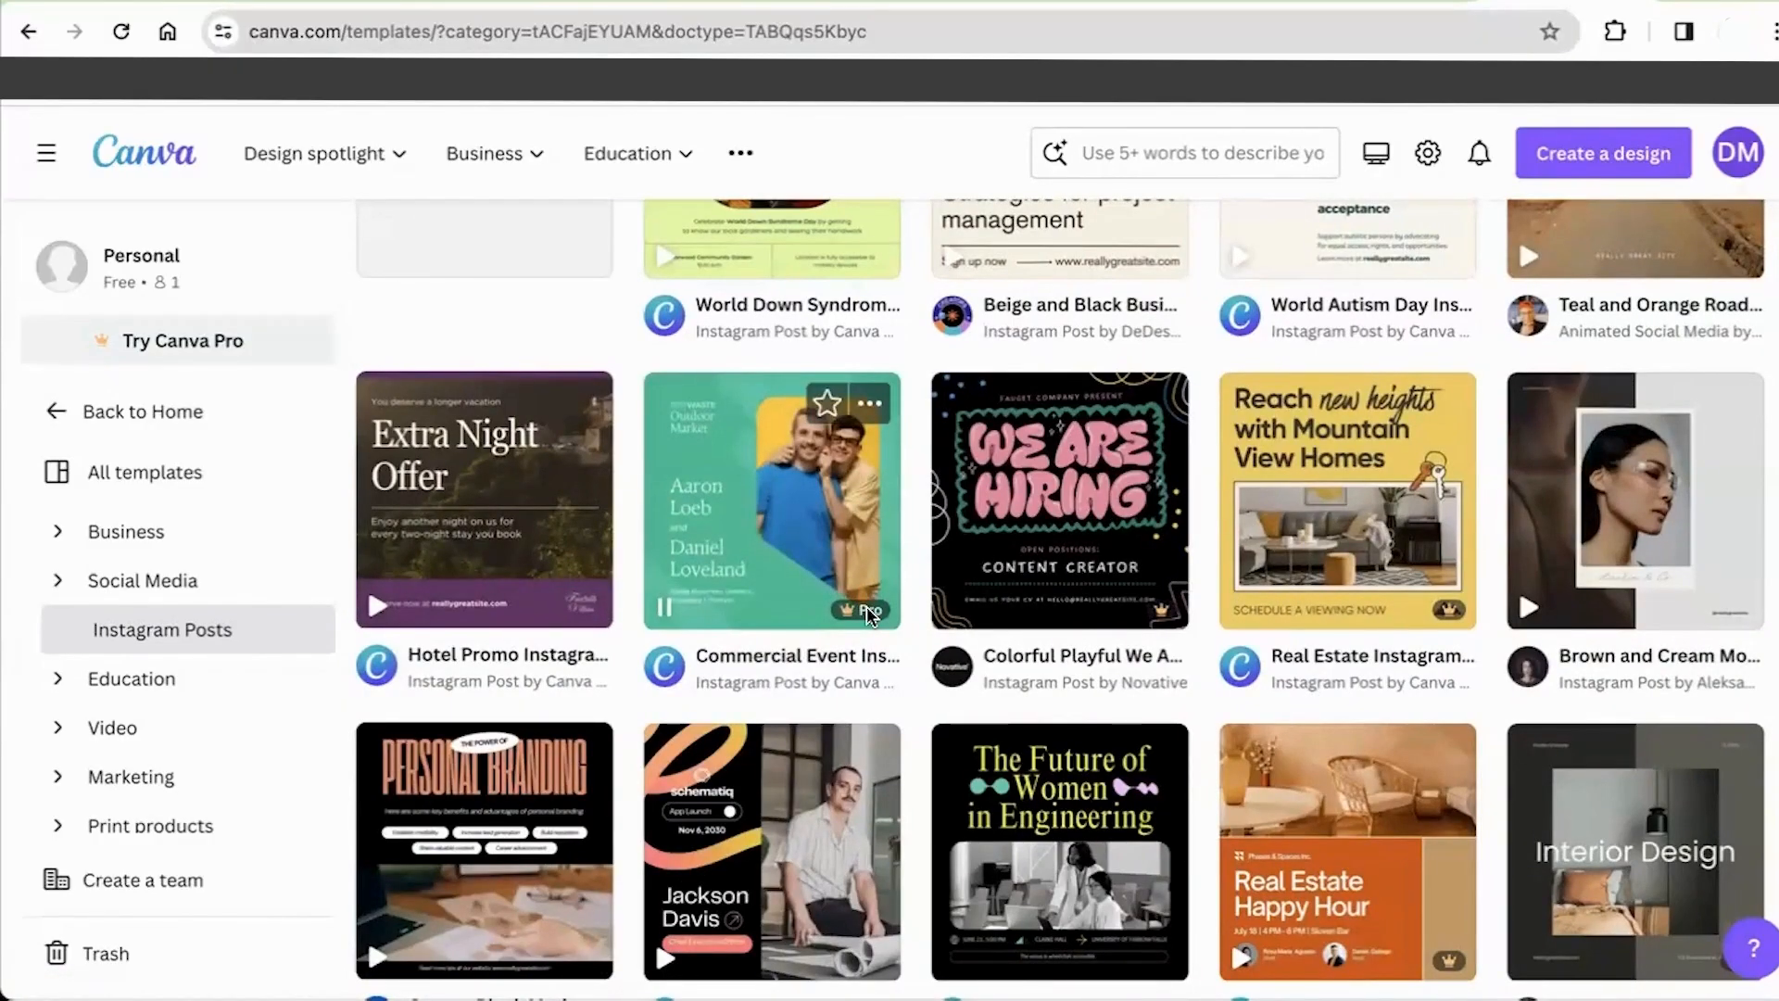
pyautogui.scroll(-3, 1005, 590)
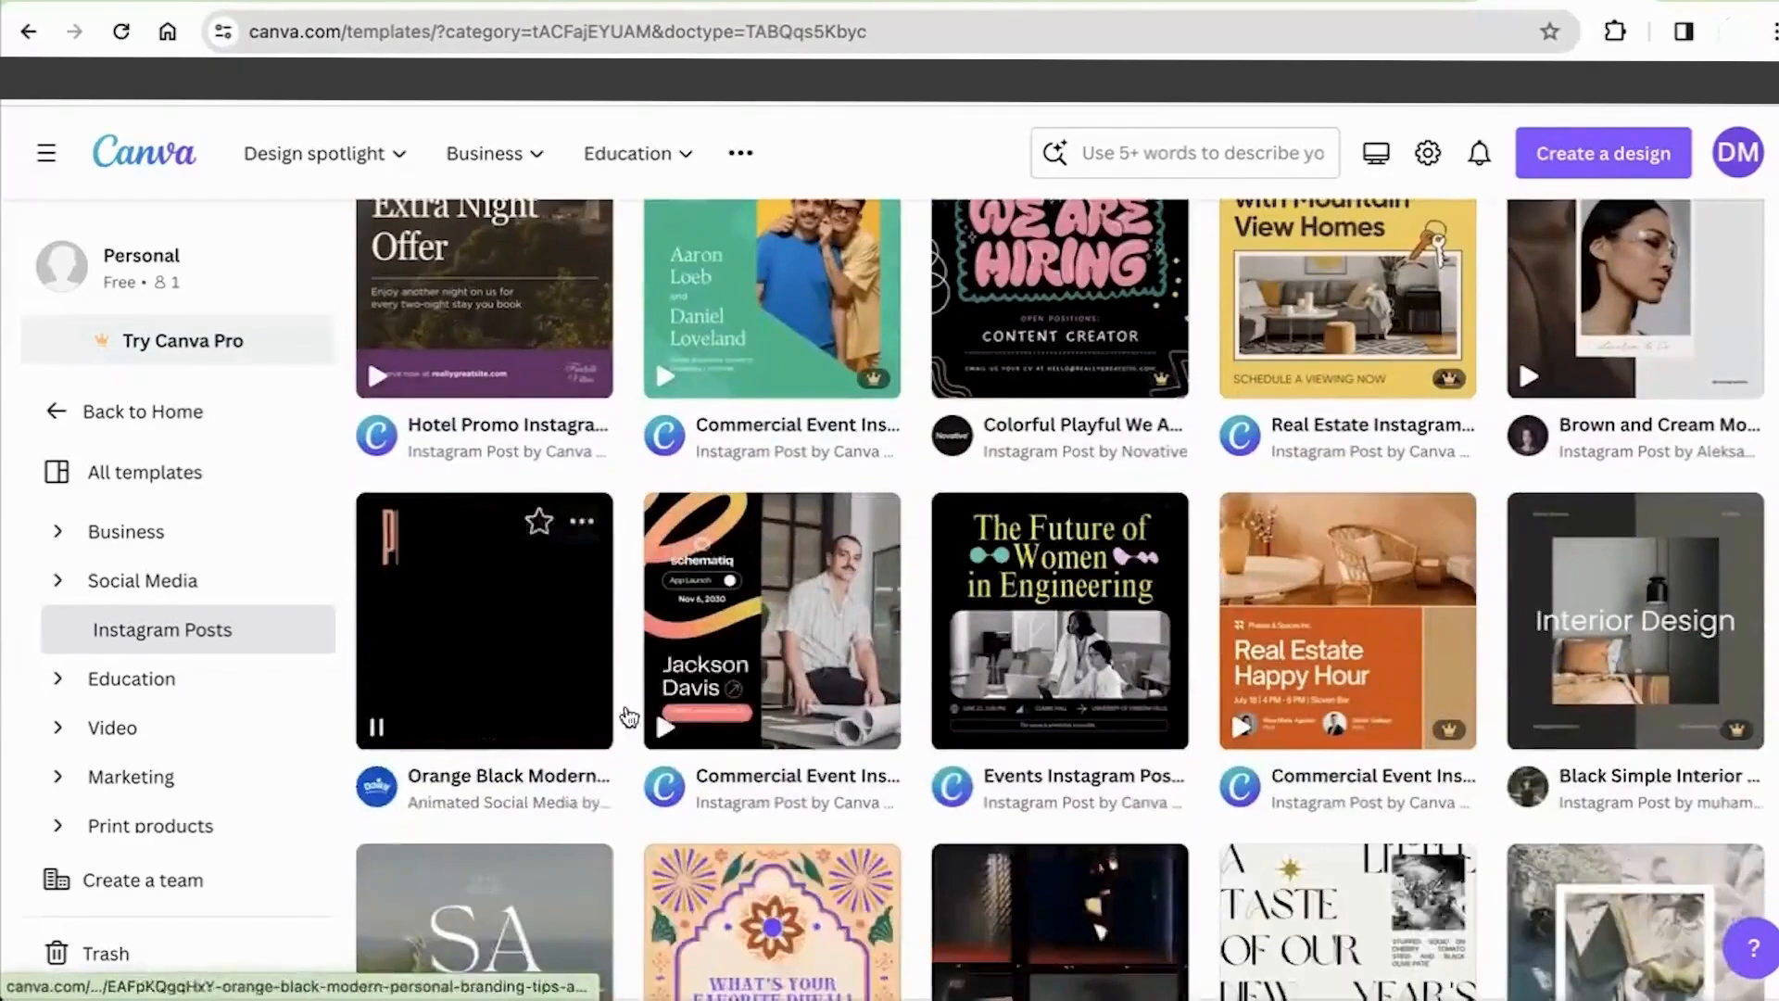
pyautogui.scroll(2, 799, 681)
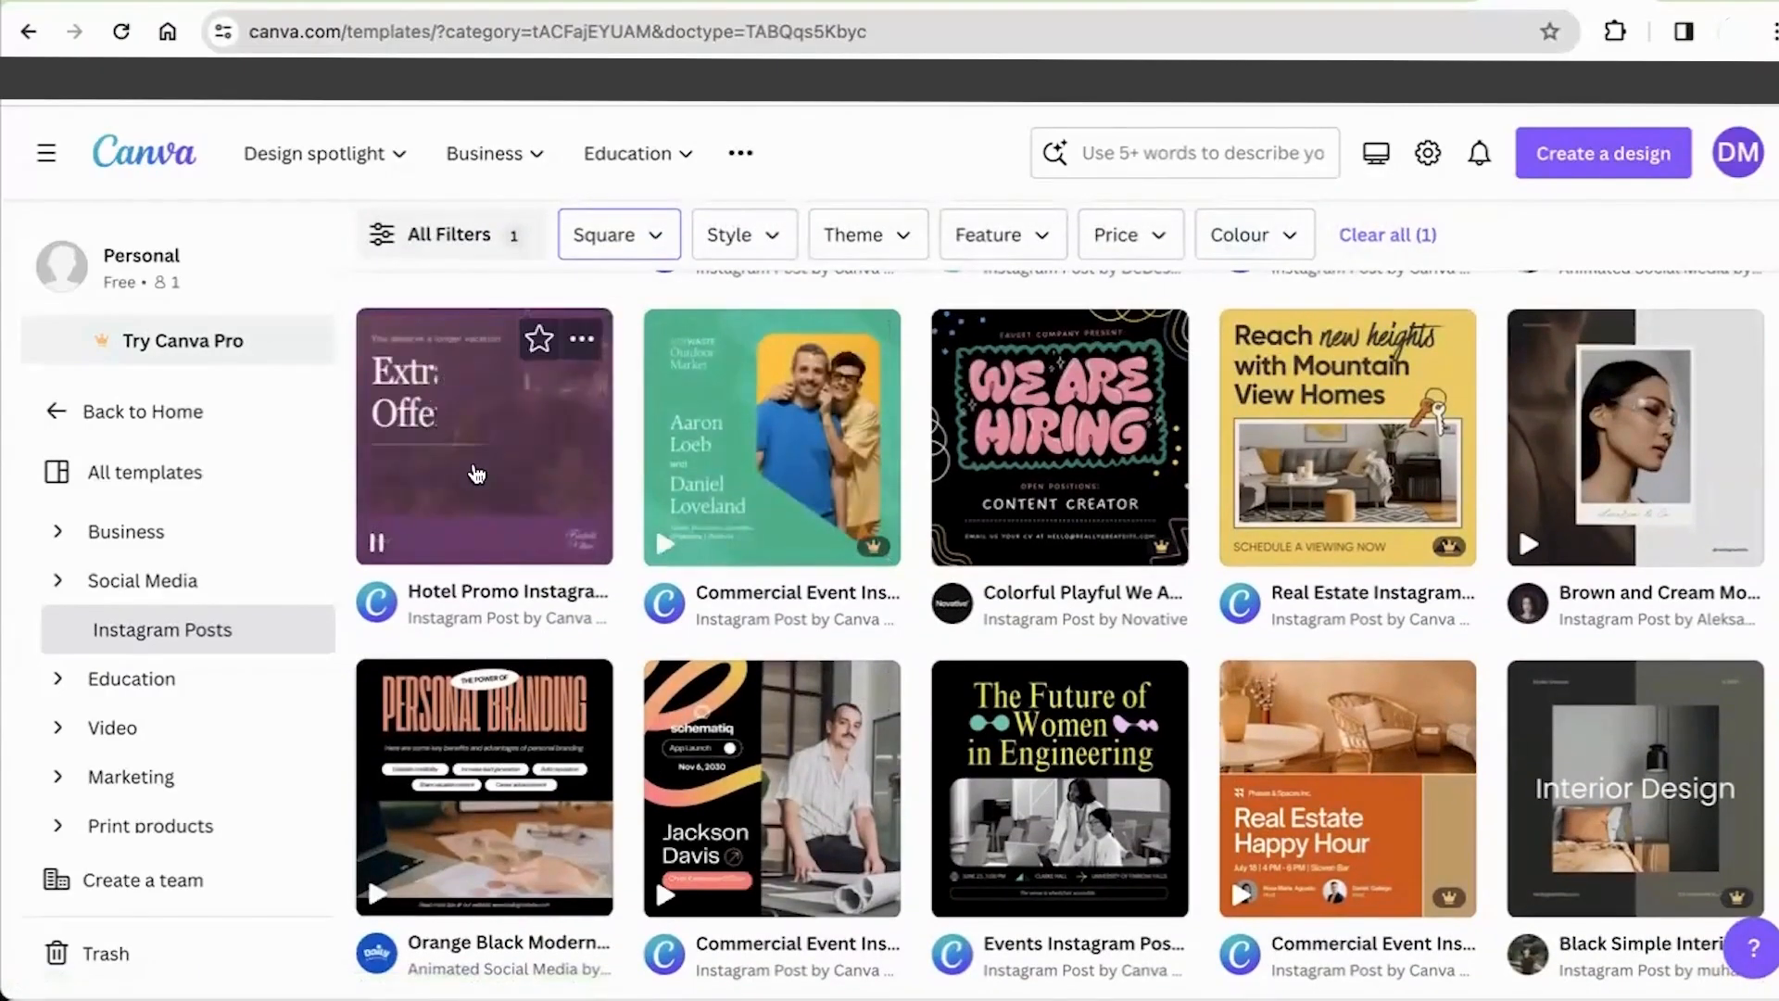
pyautogui.scroll(-8, 1369, 798)
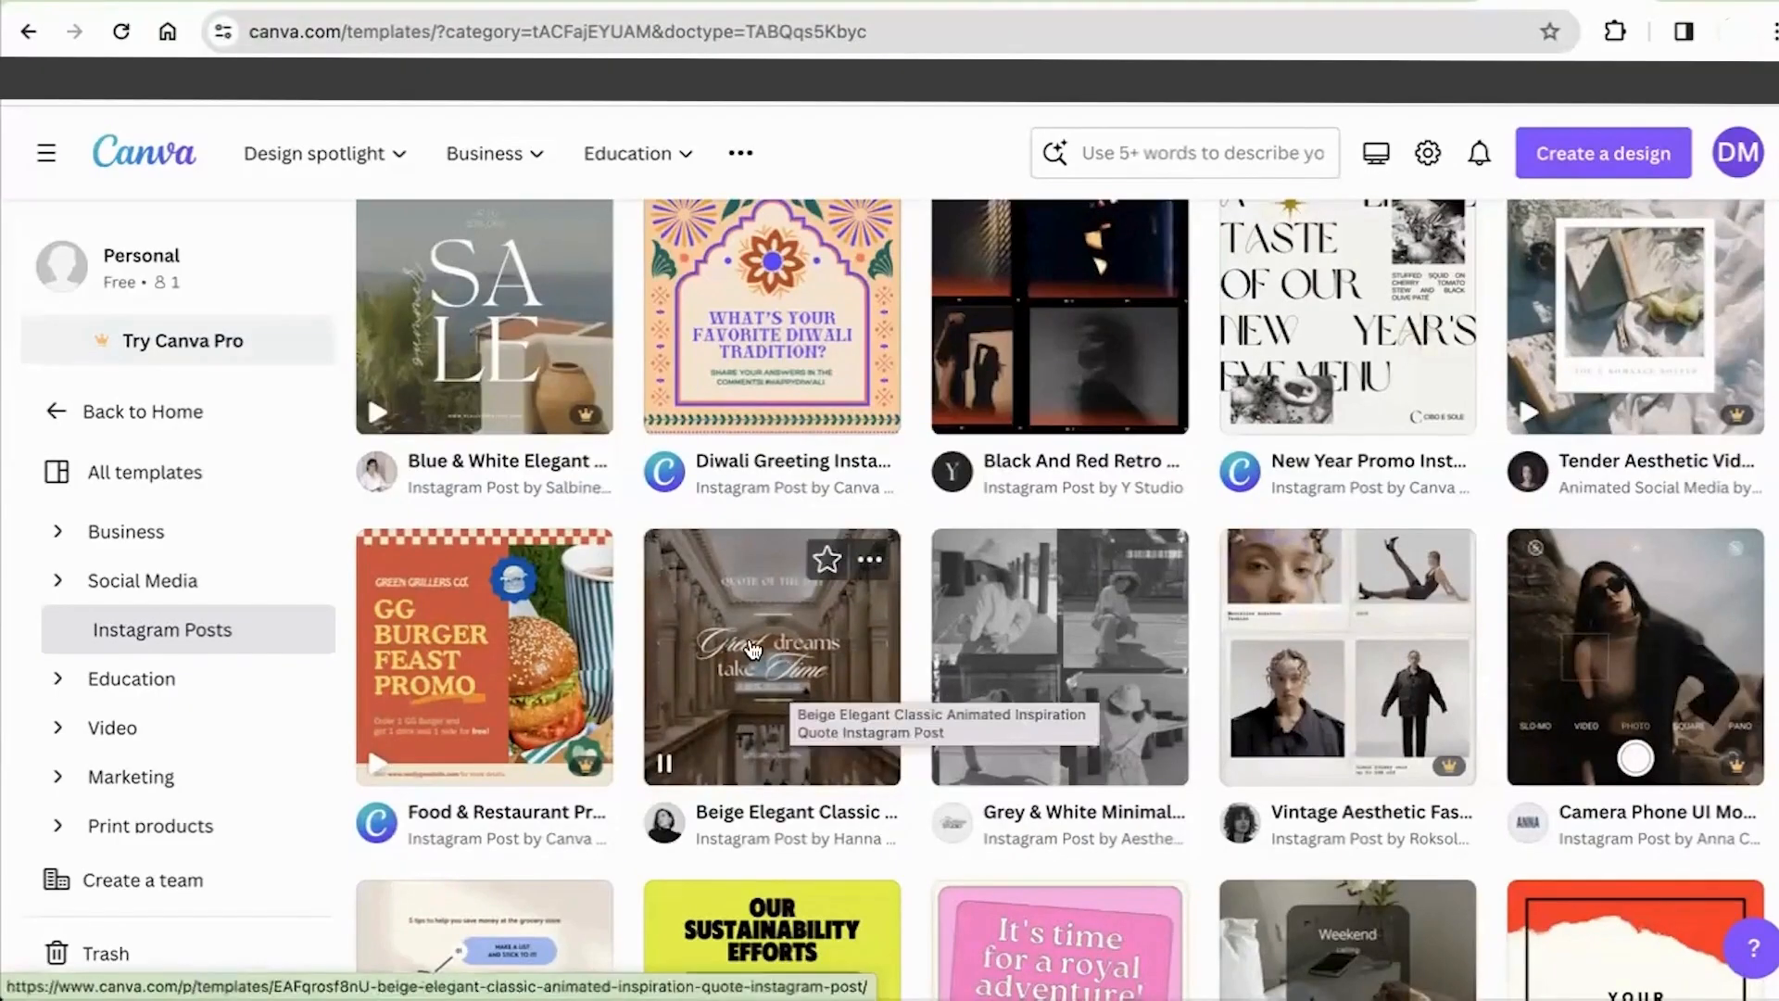
pyautogui.scroll(-1, 753, 648)
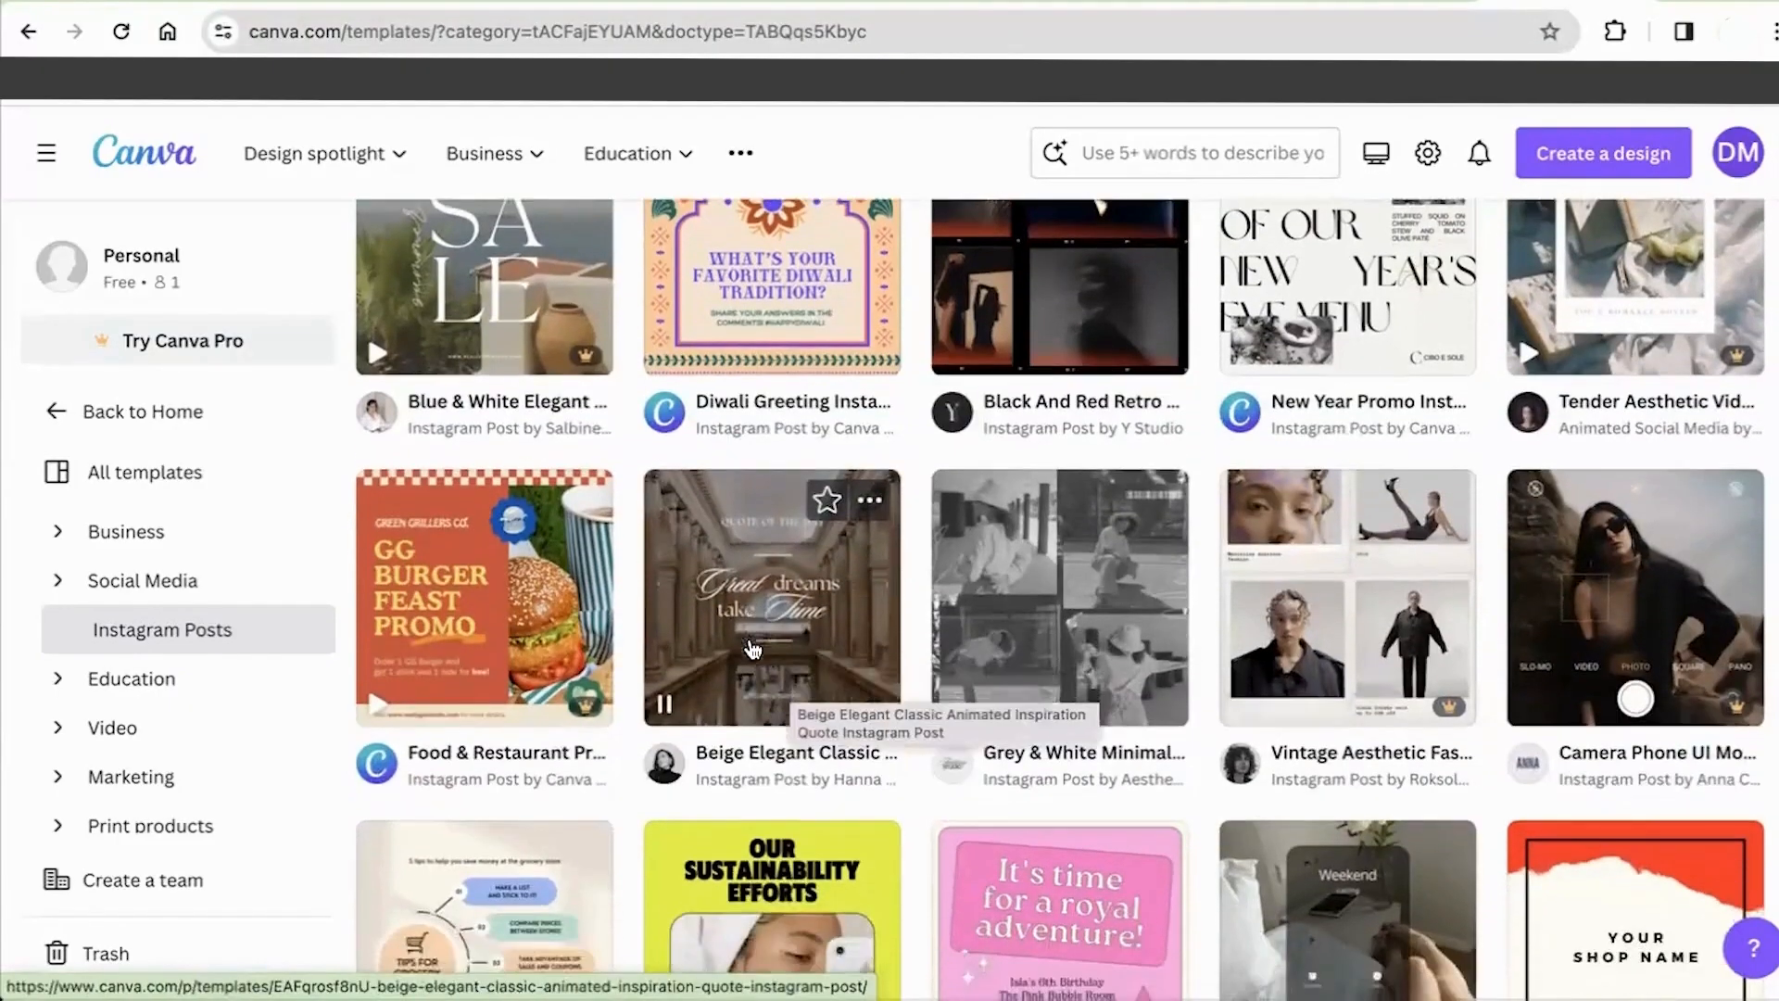
pyautogui.click(756, 567)
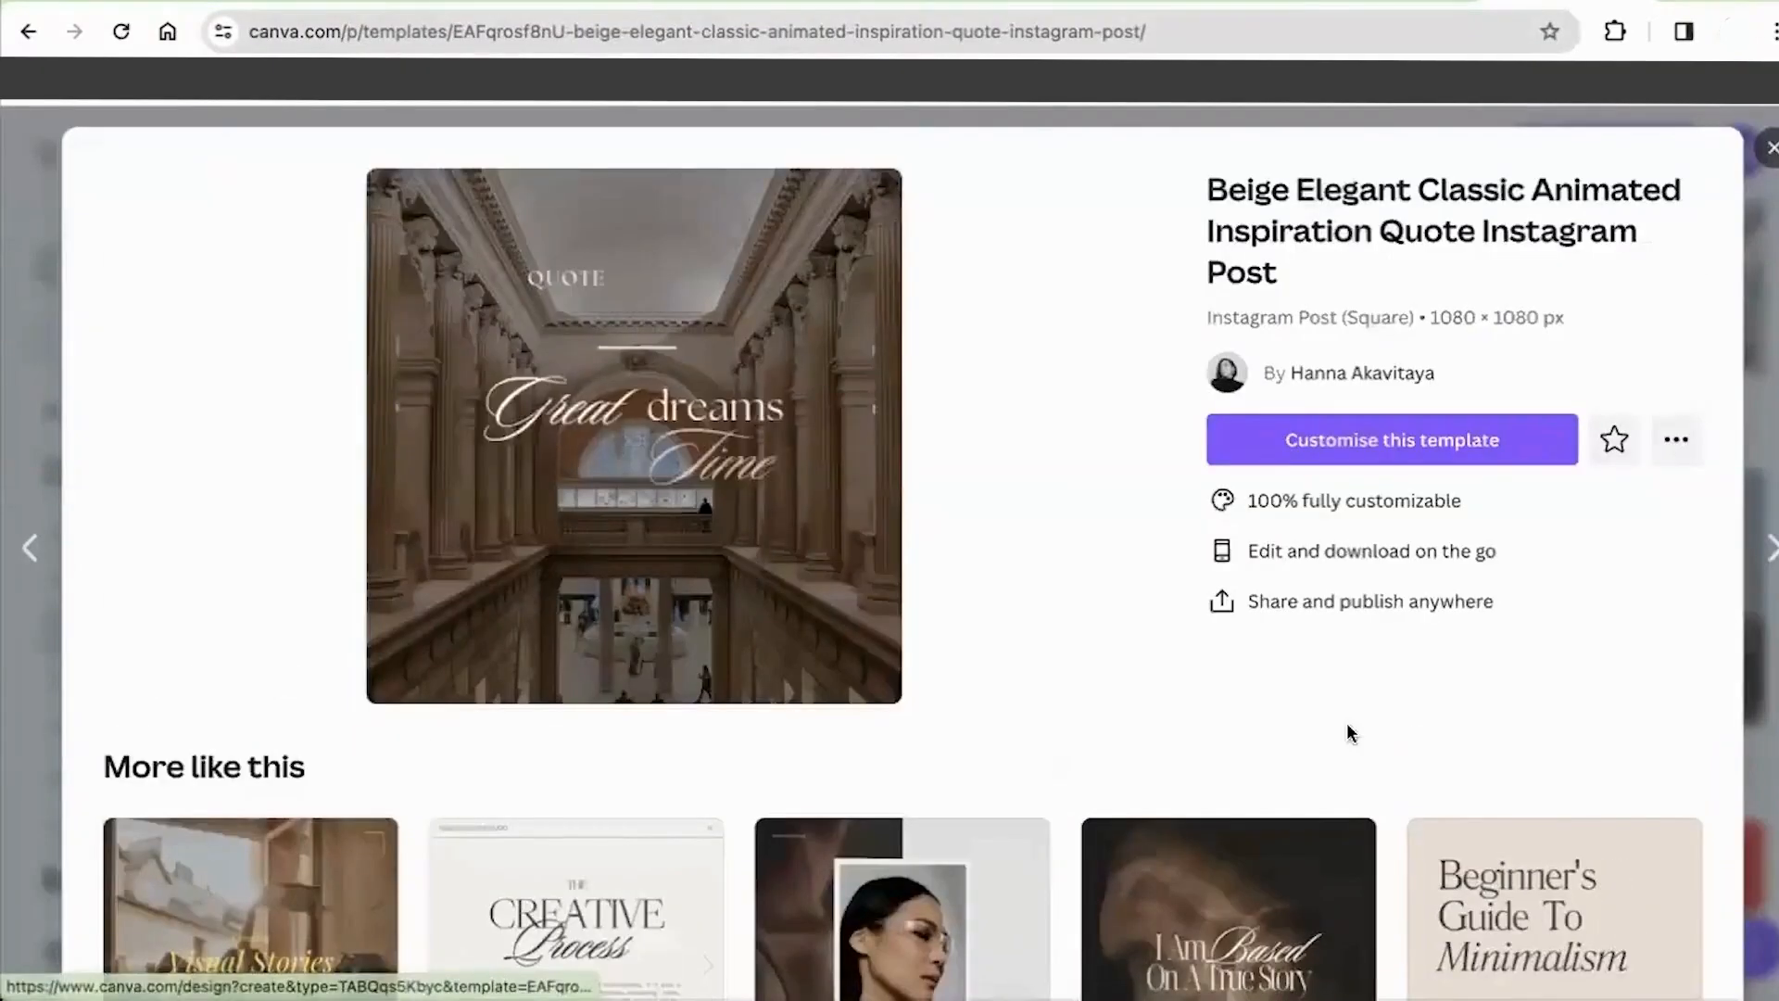
# Step: Look through the similar templates, and start customising the Beige Elegant Classic Animated Inspiration Quote template
pyautogui.scroll(-4, 1351, 733)
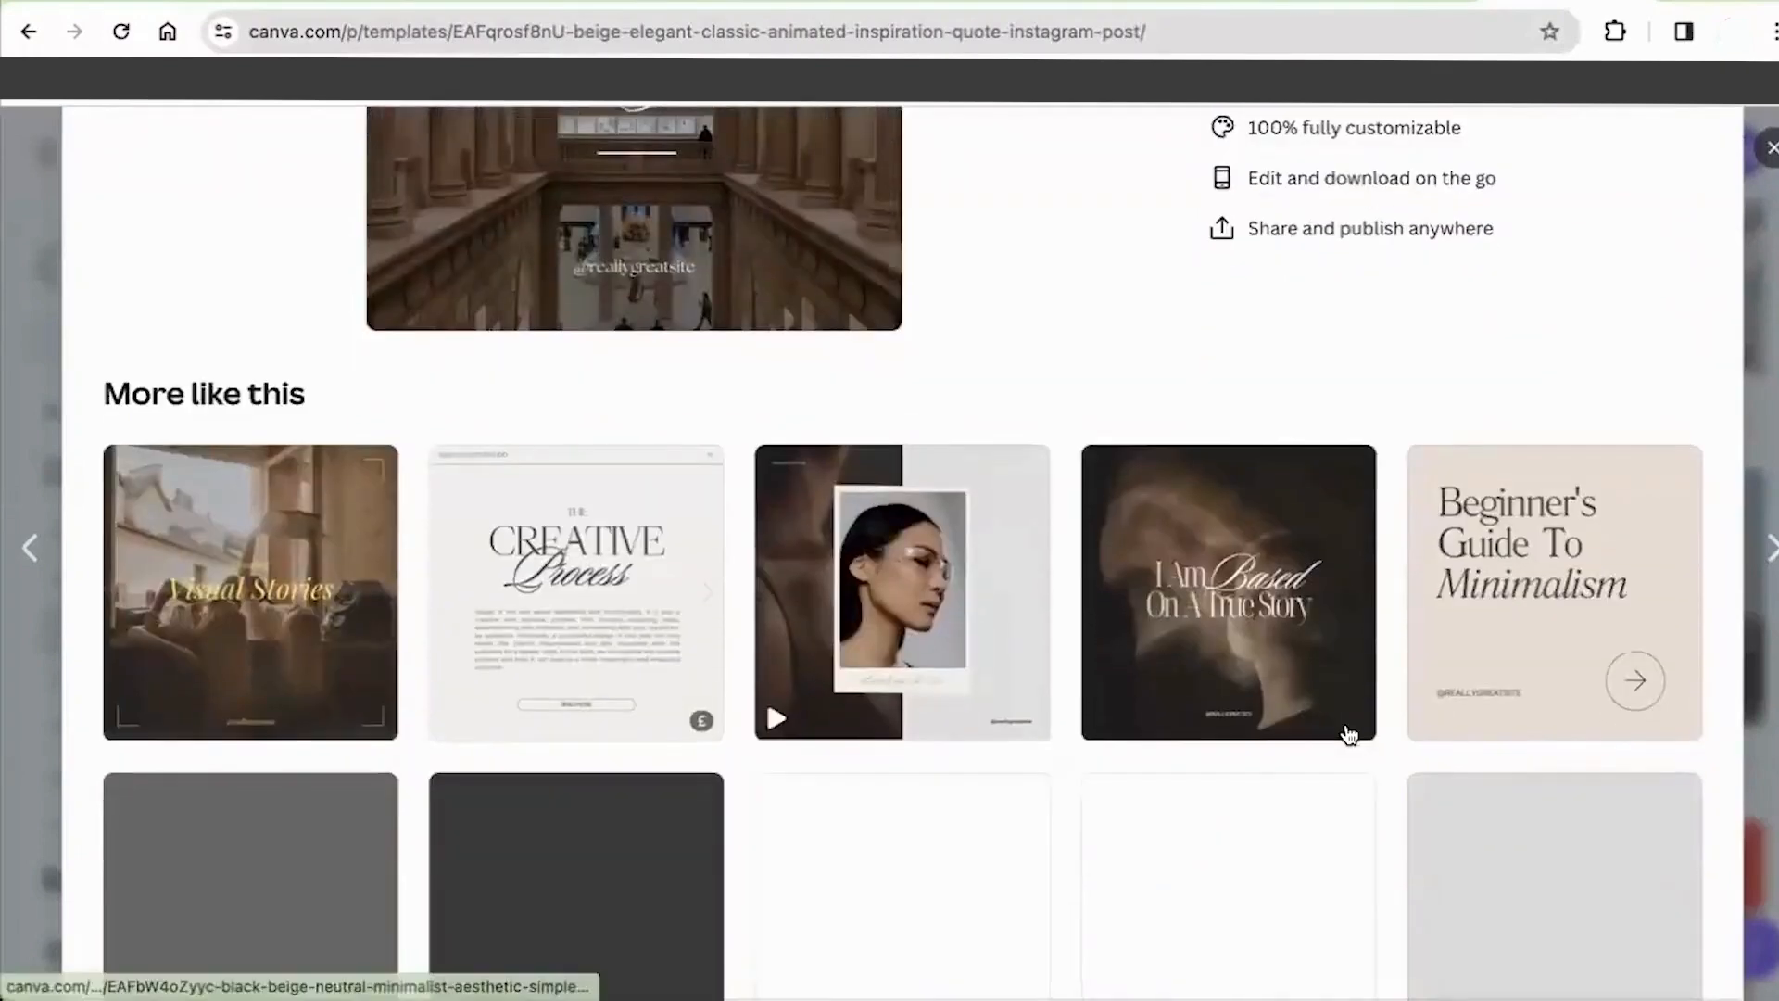
pyautogui.scroll(-4, 1351, 733)
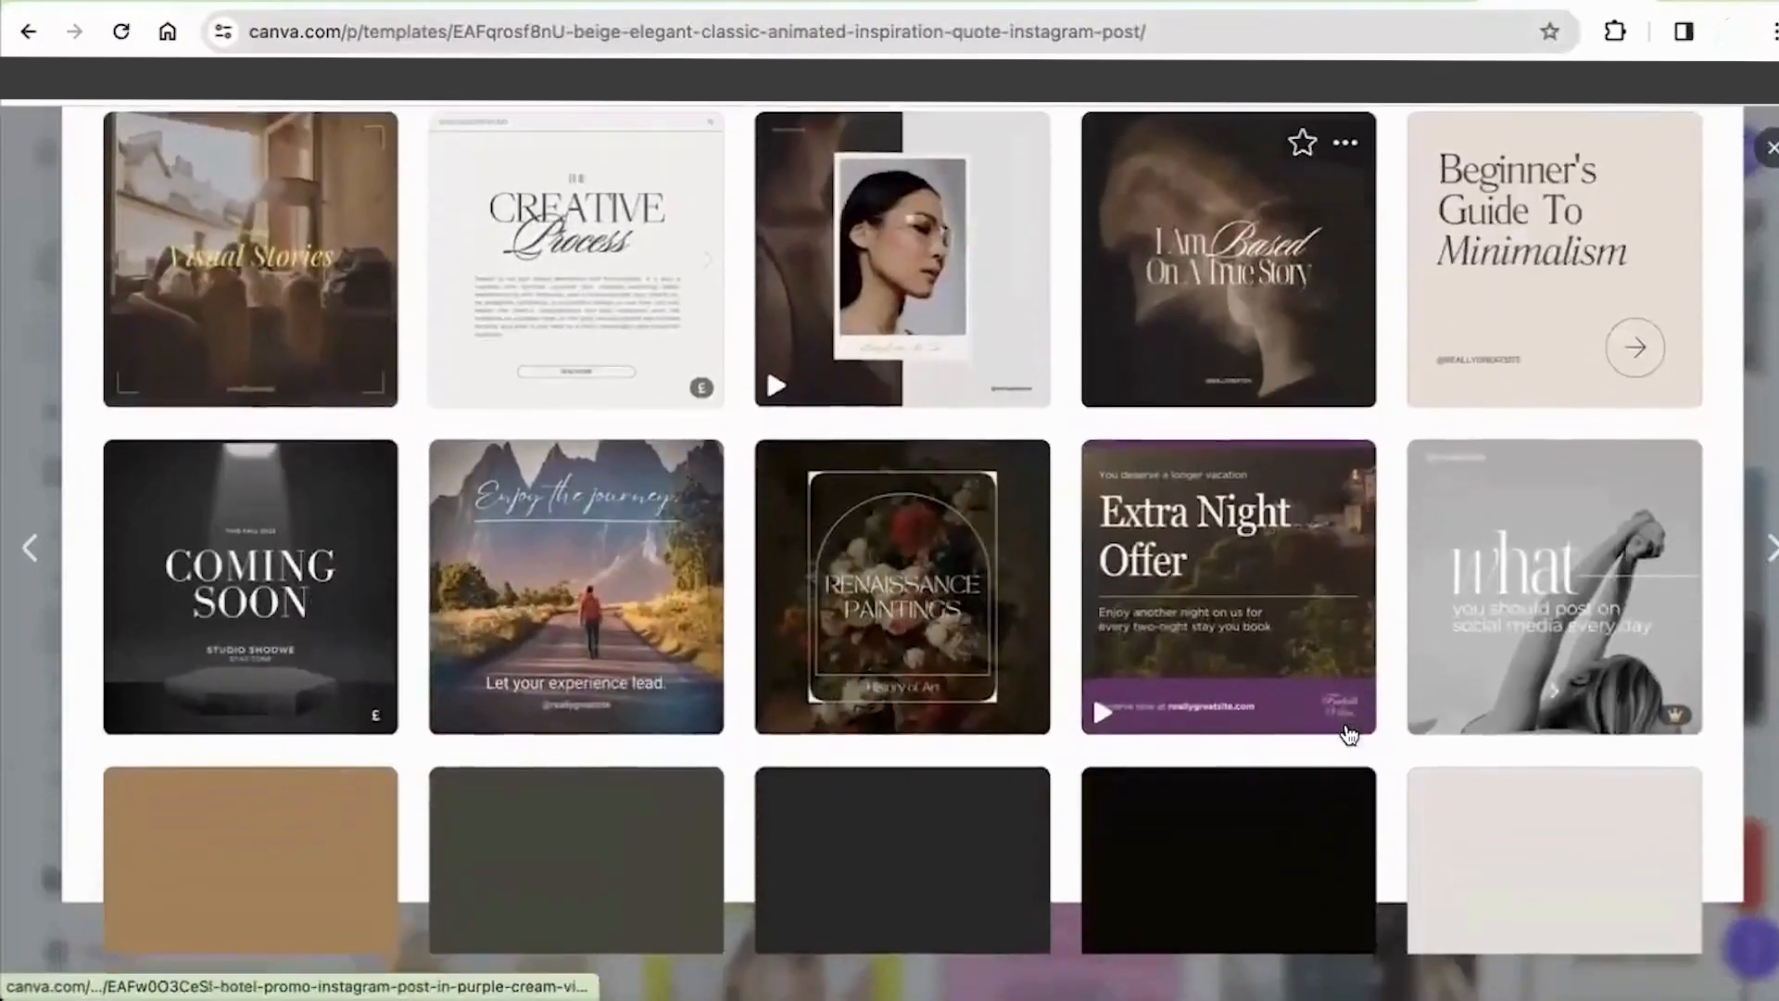
pyautogui.scroll(-3, 1348, 734)
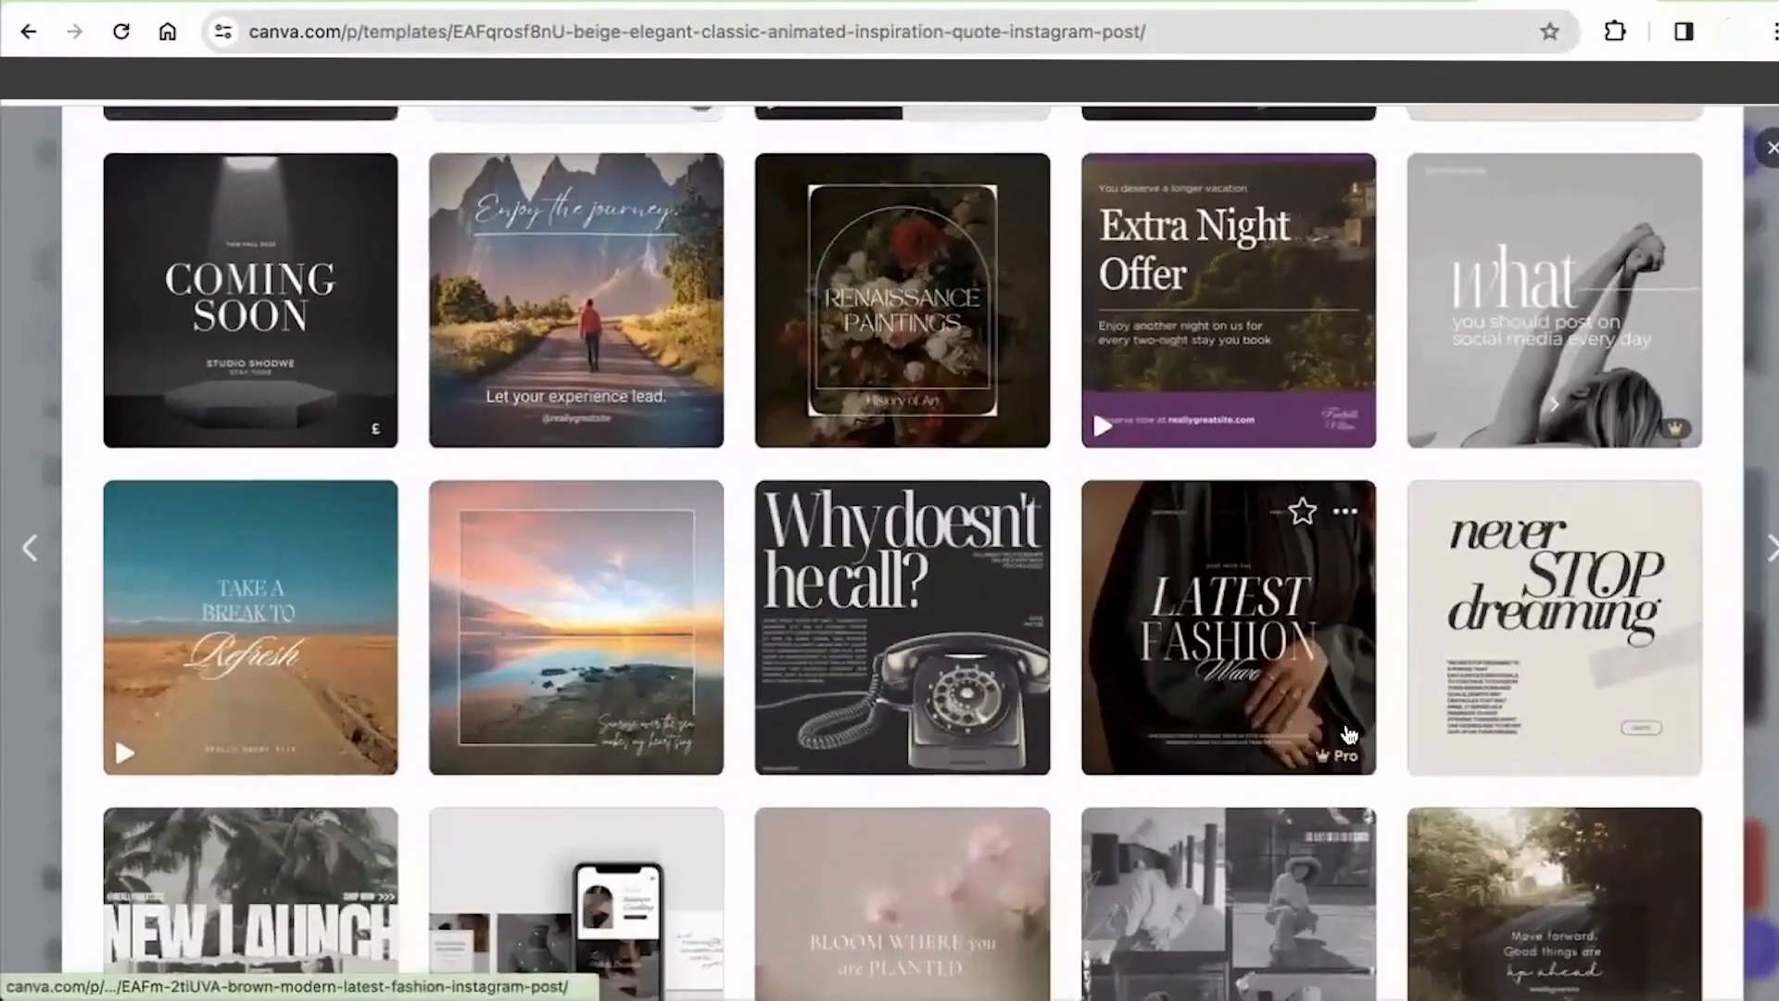
pyautogui.scroll(10, 1348, 734)
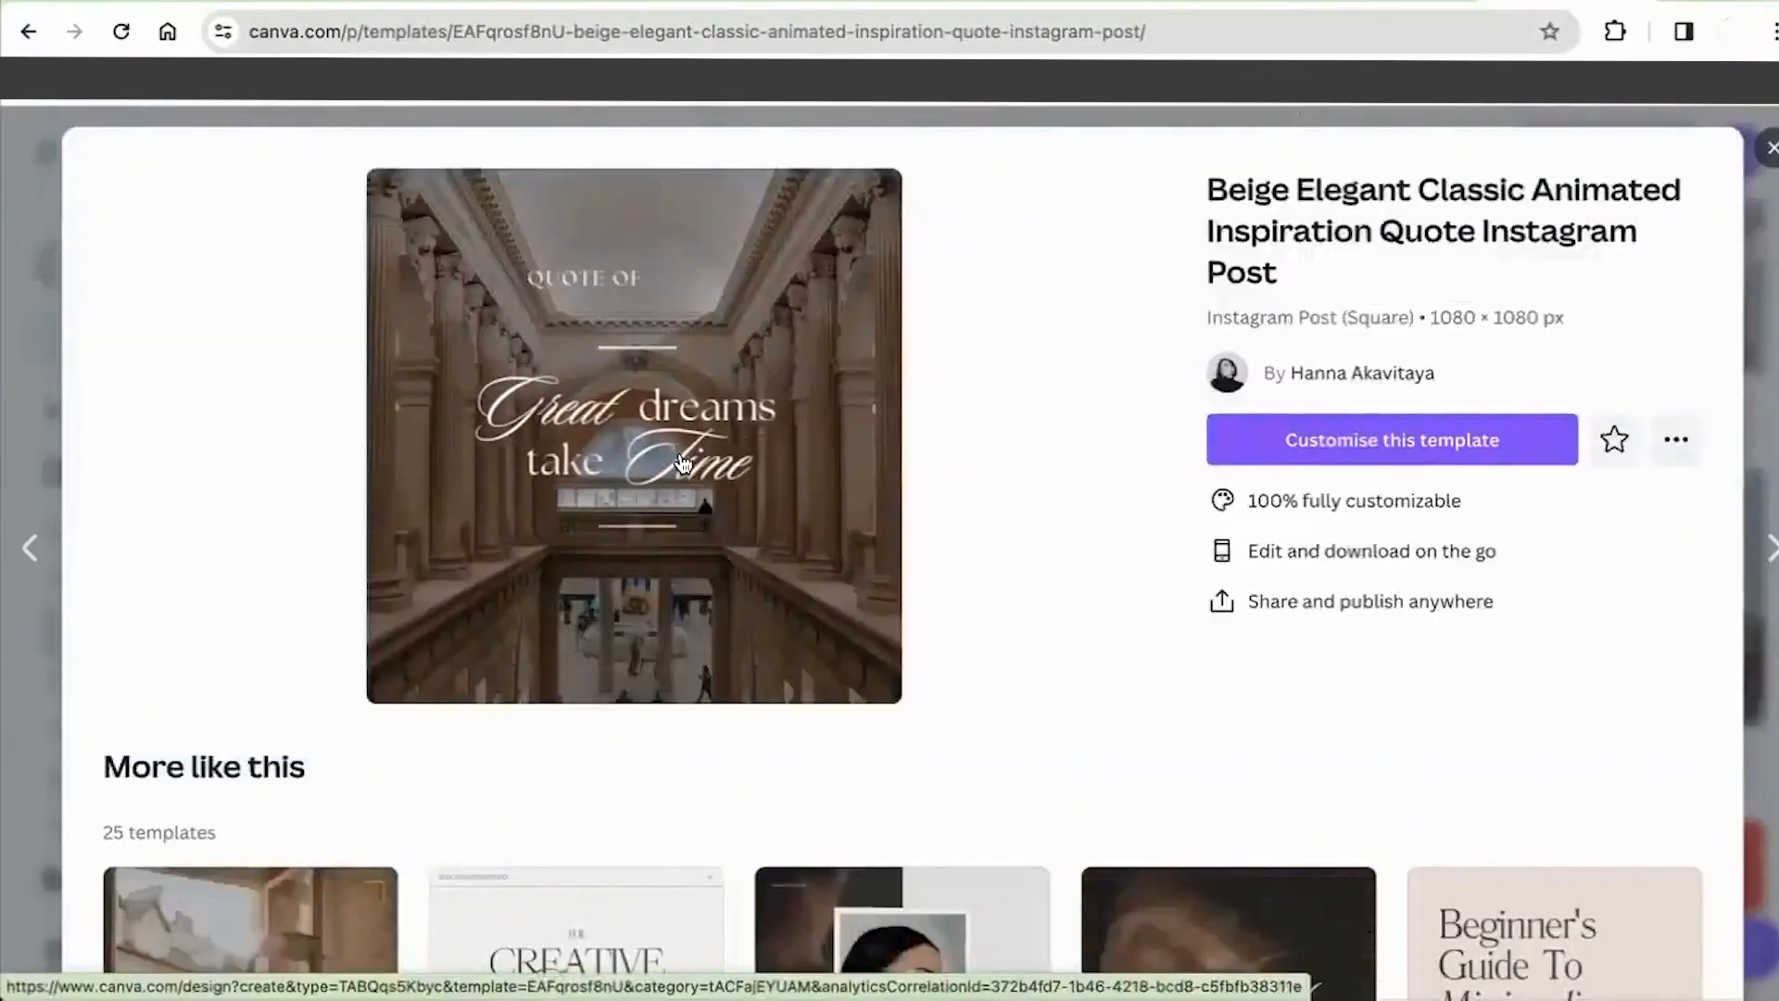
pyautogui.click(1390, 445)
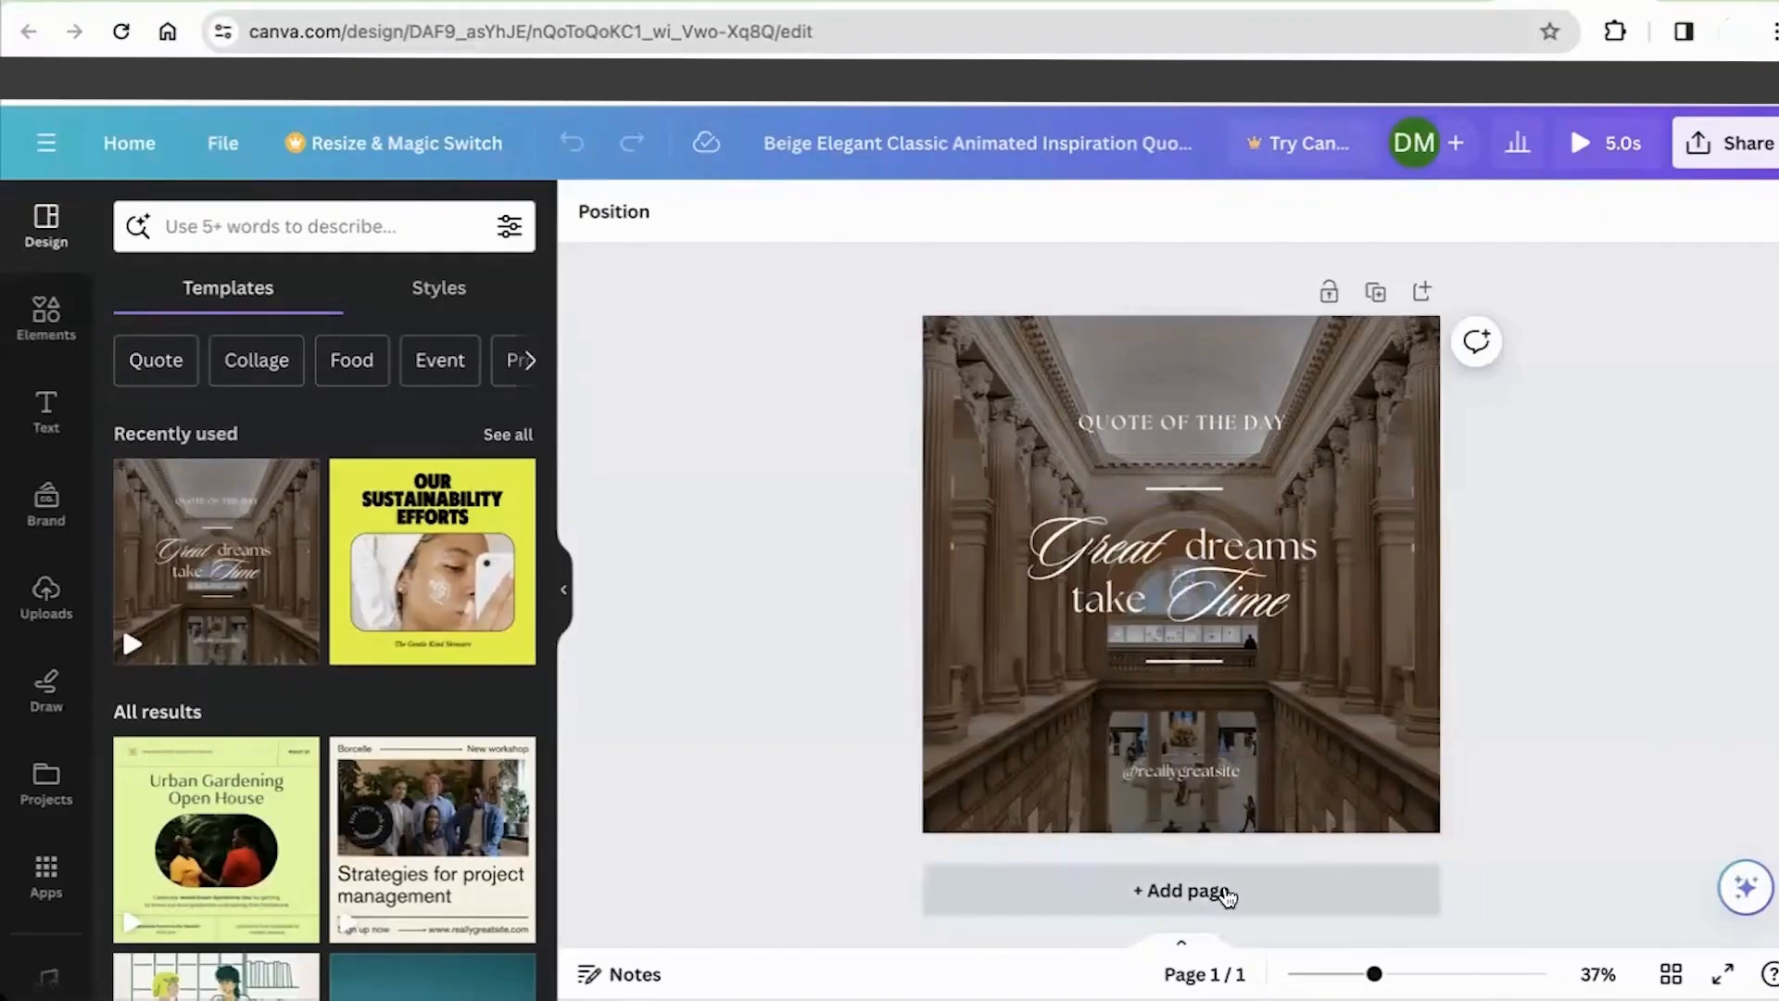
# Step: Add a blank second page below the quote page
pyautogui.click(1157, 894)
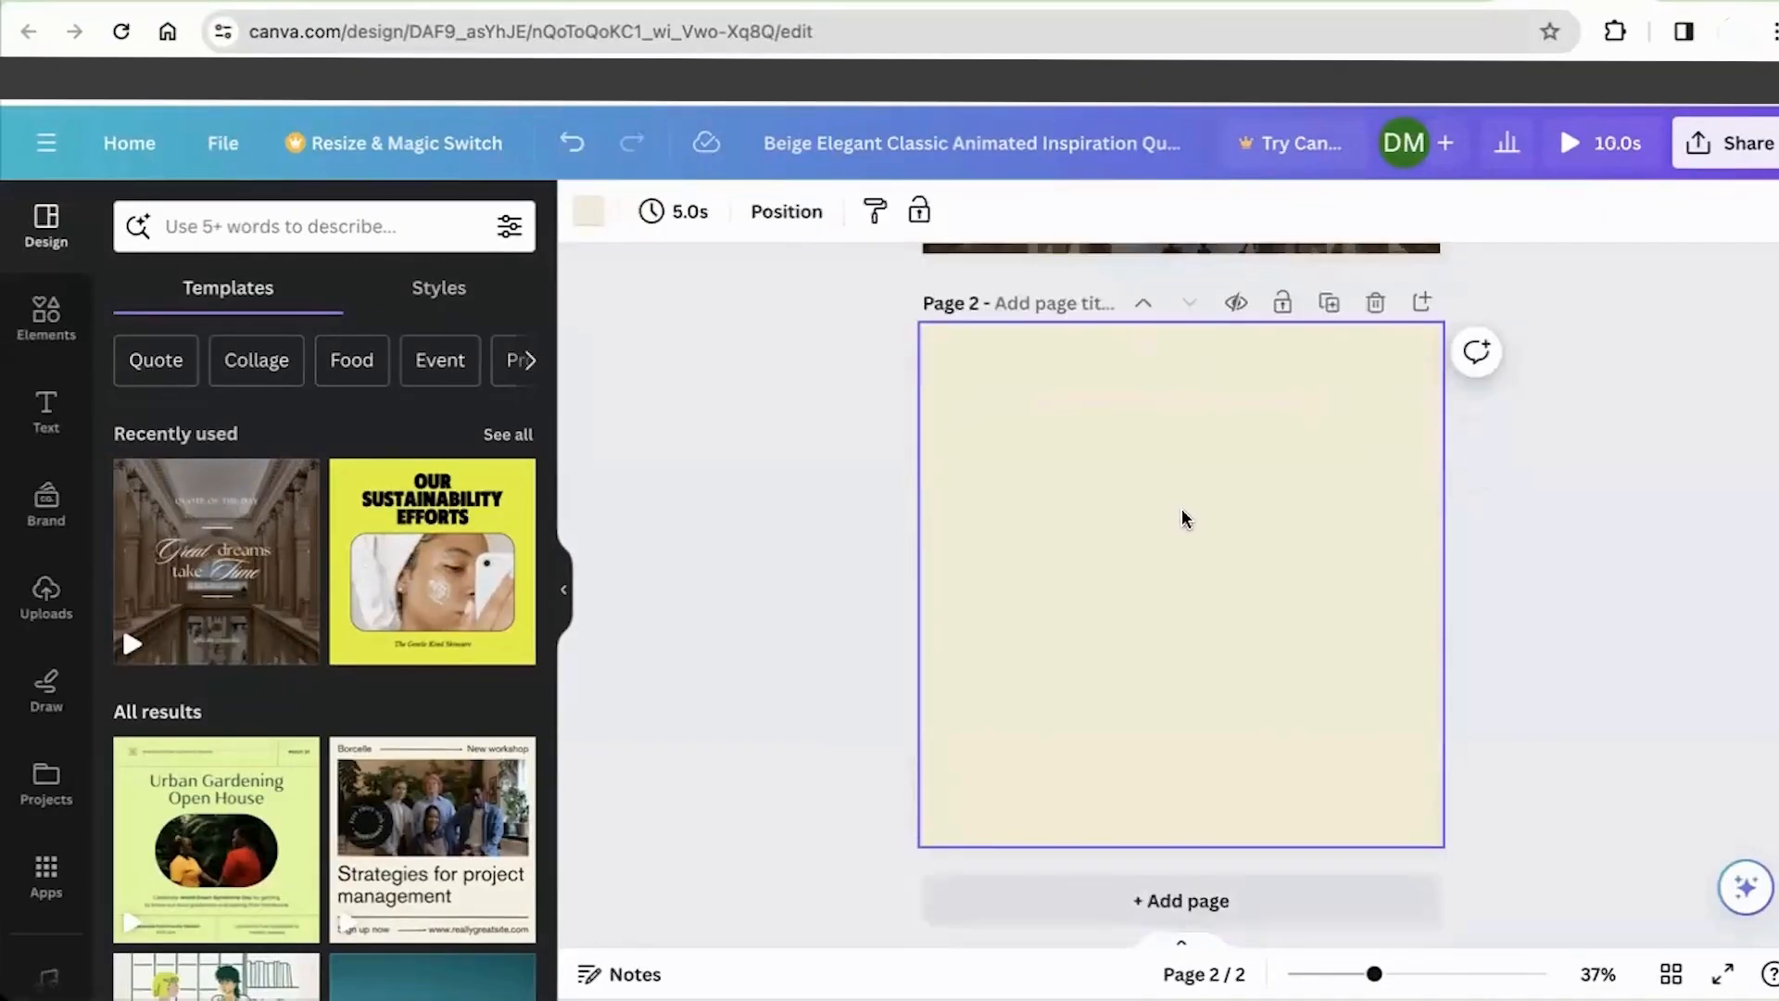
pyautogui.scroll(6, 1185, 519)
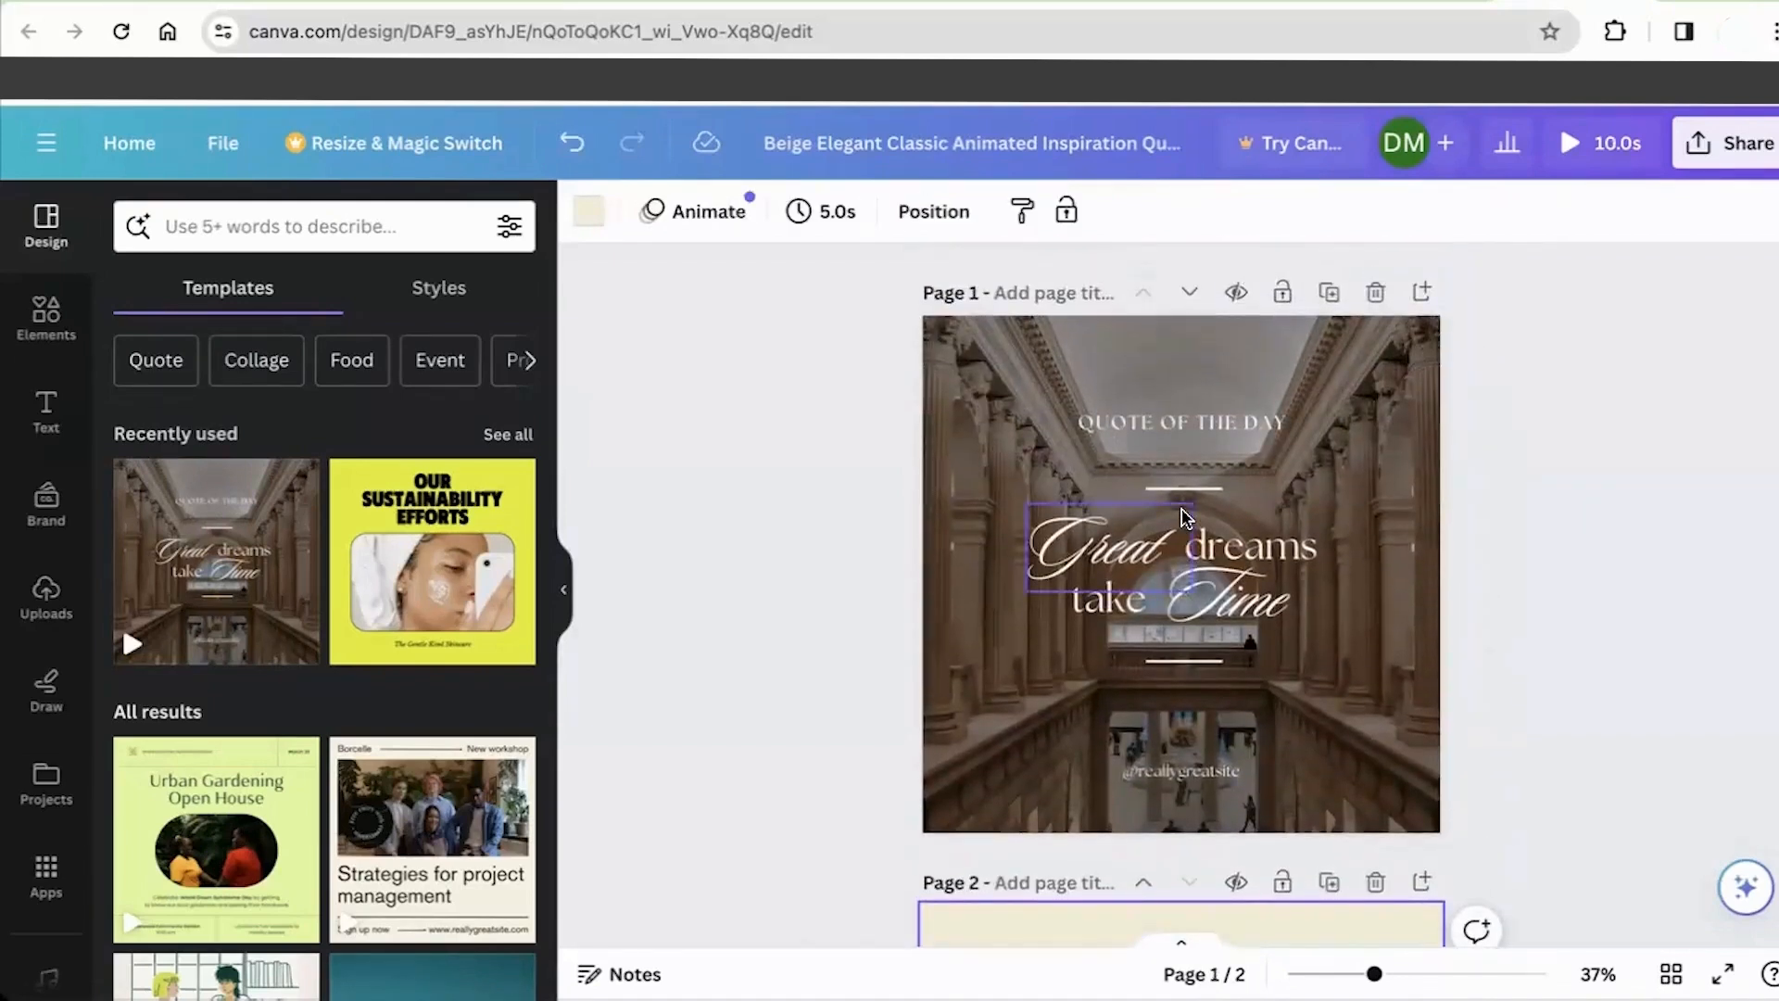
# Step: Duplicate the quote page and delete the copy
pyautogui.click(1329, 290)
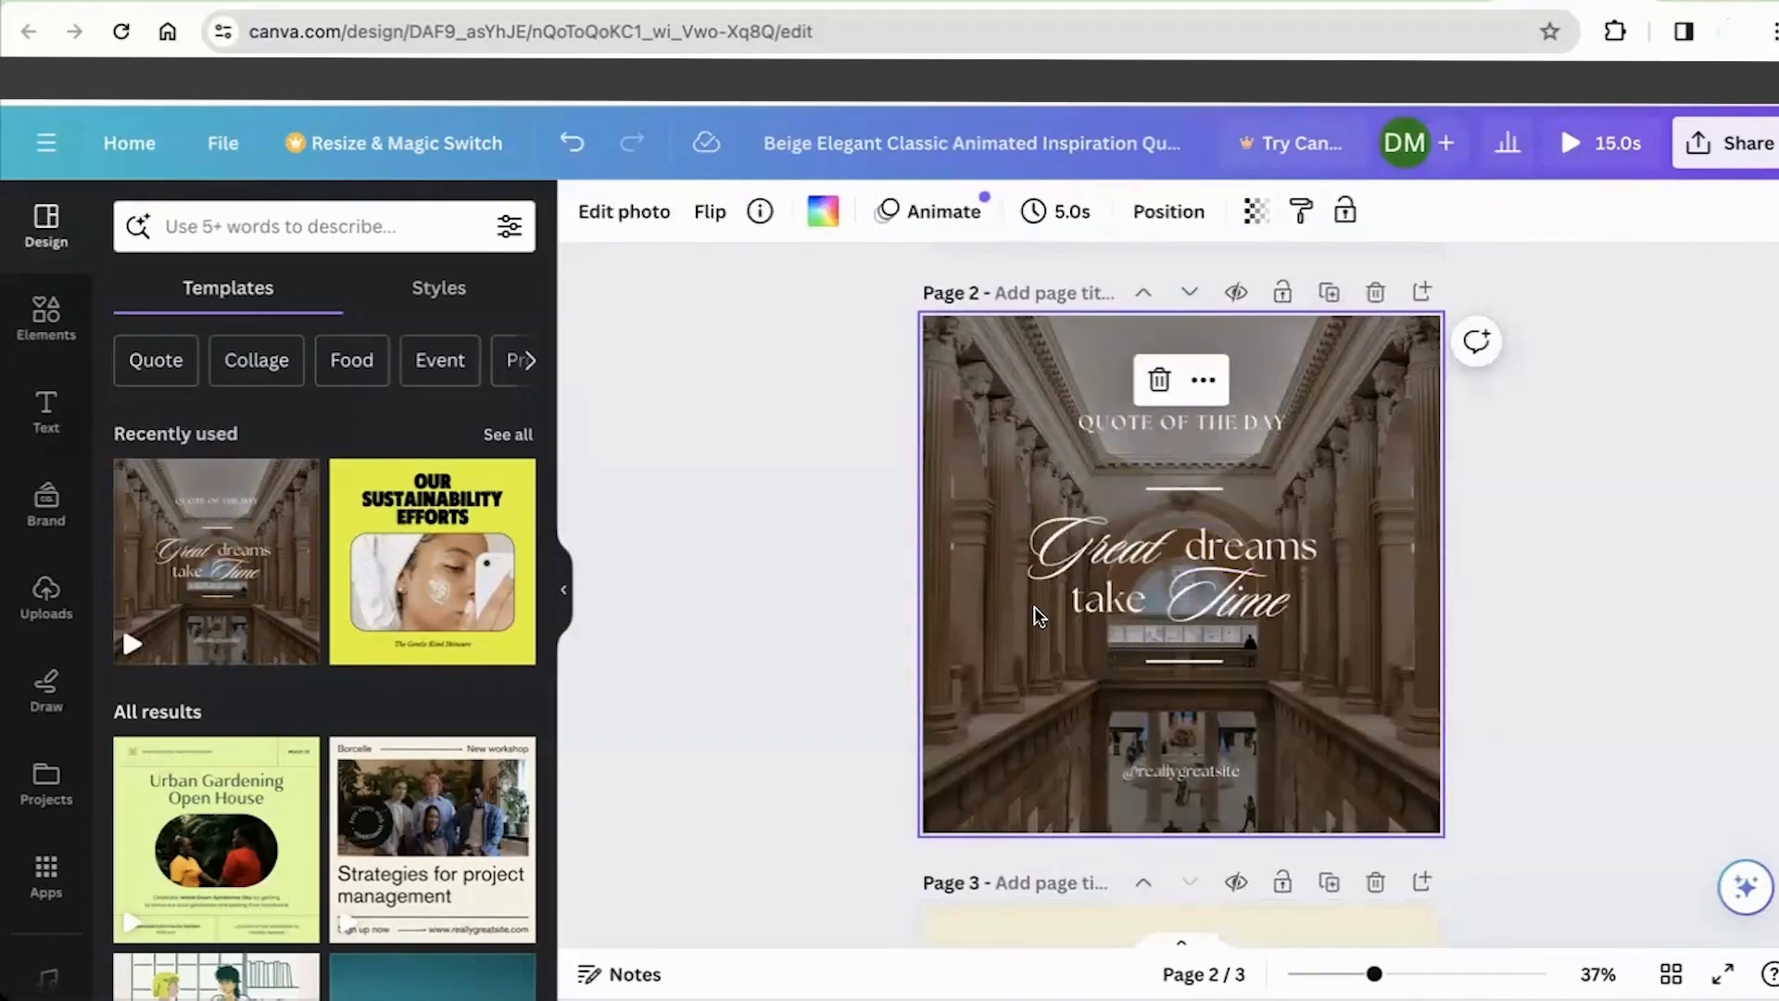
pyautogui.scroll(5, 1482, 714)
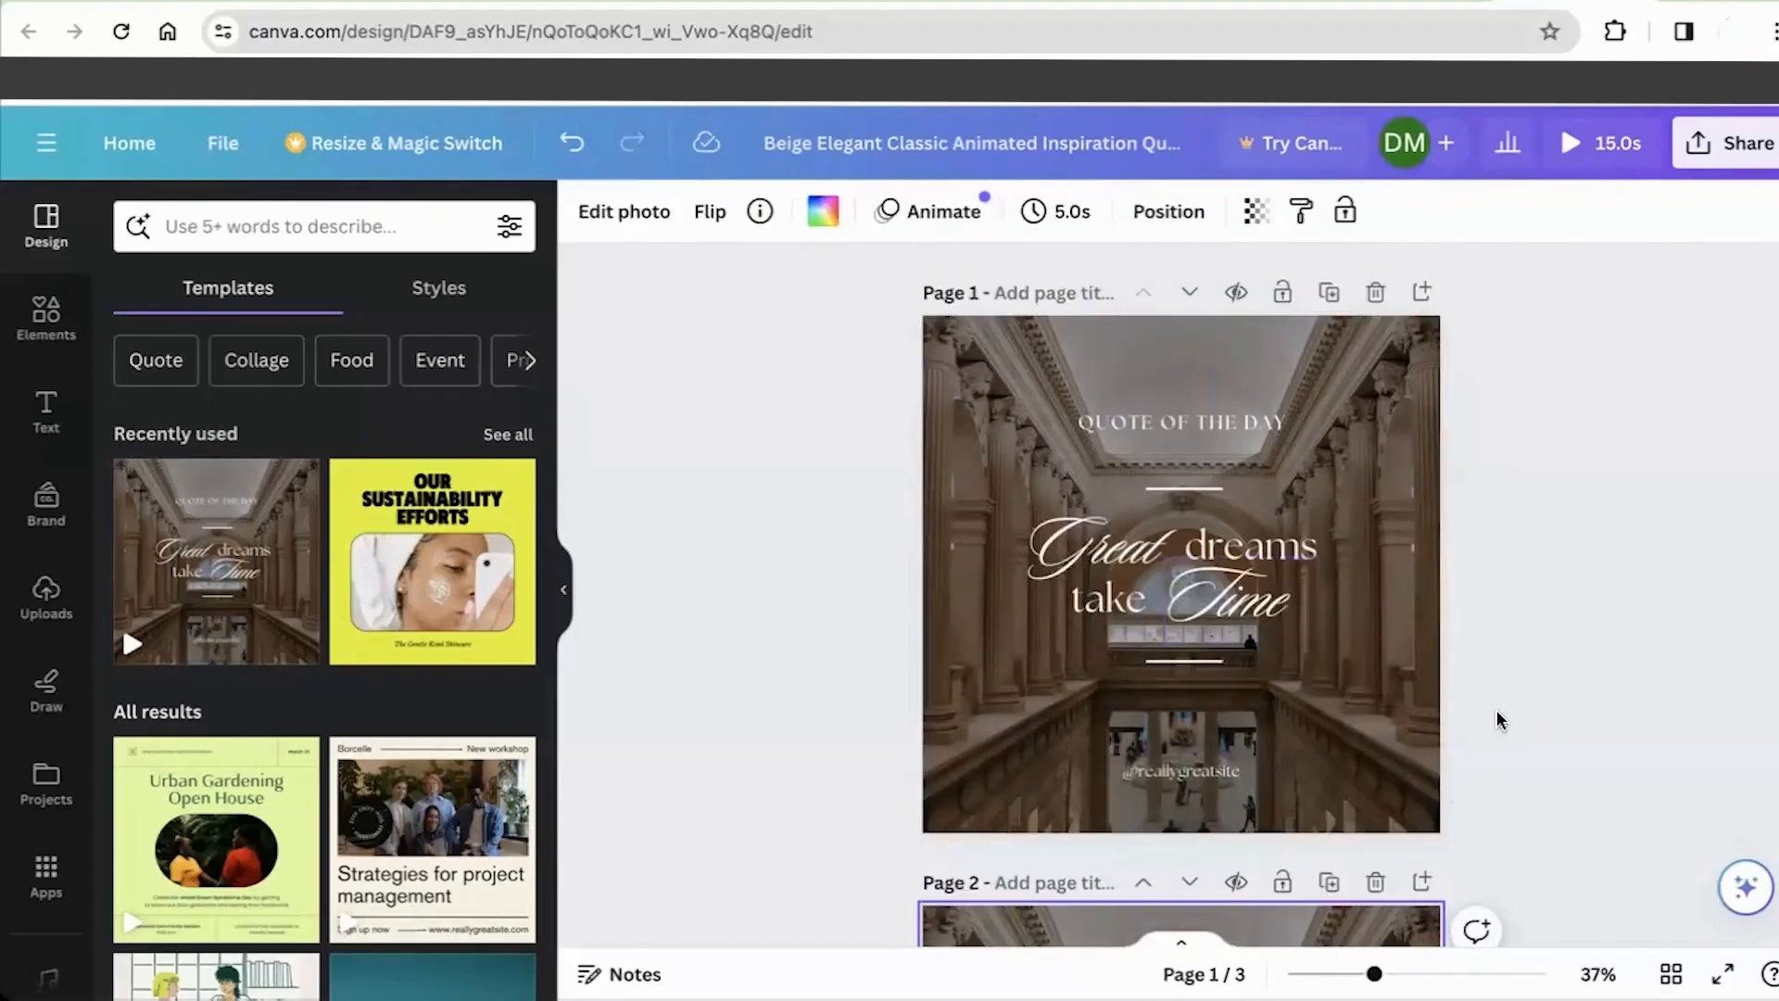
pyautogui.scroll(-5, 1430, 797)
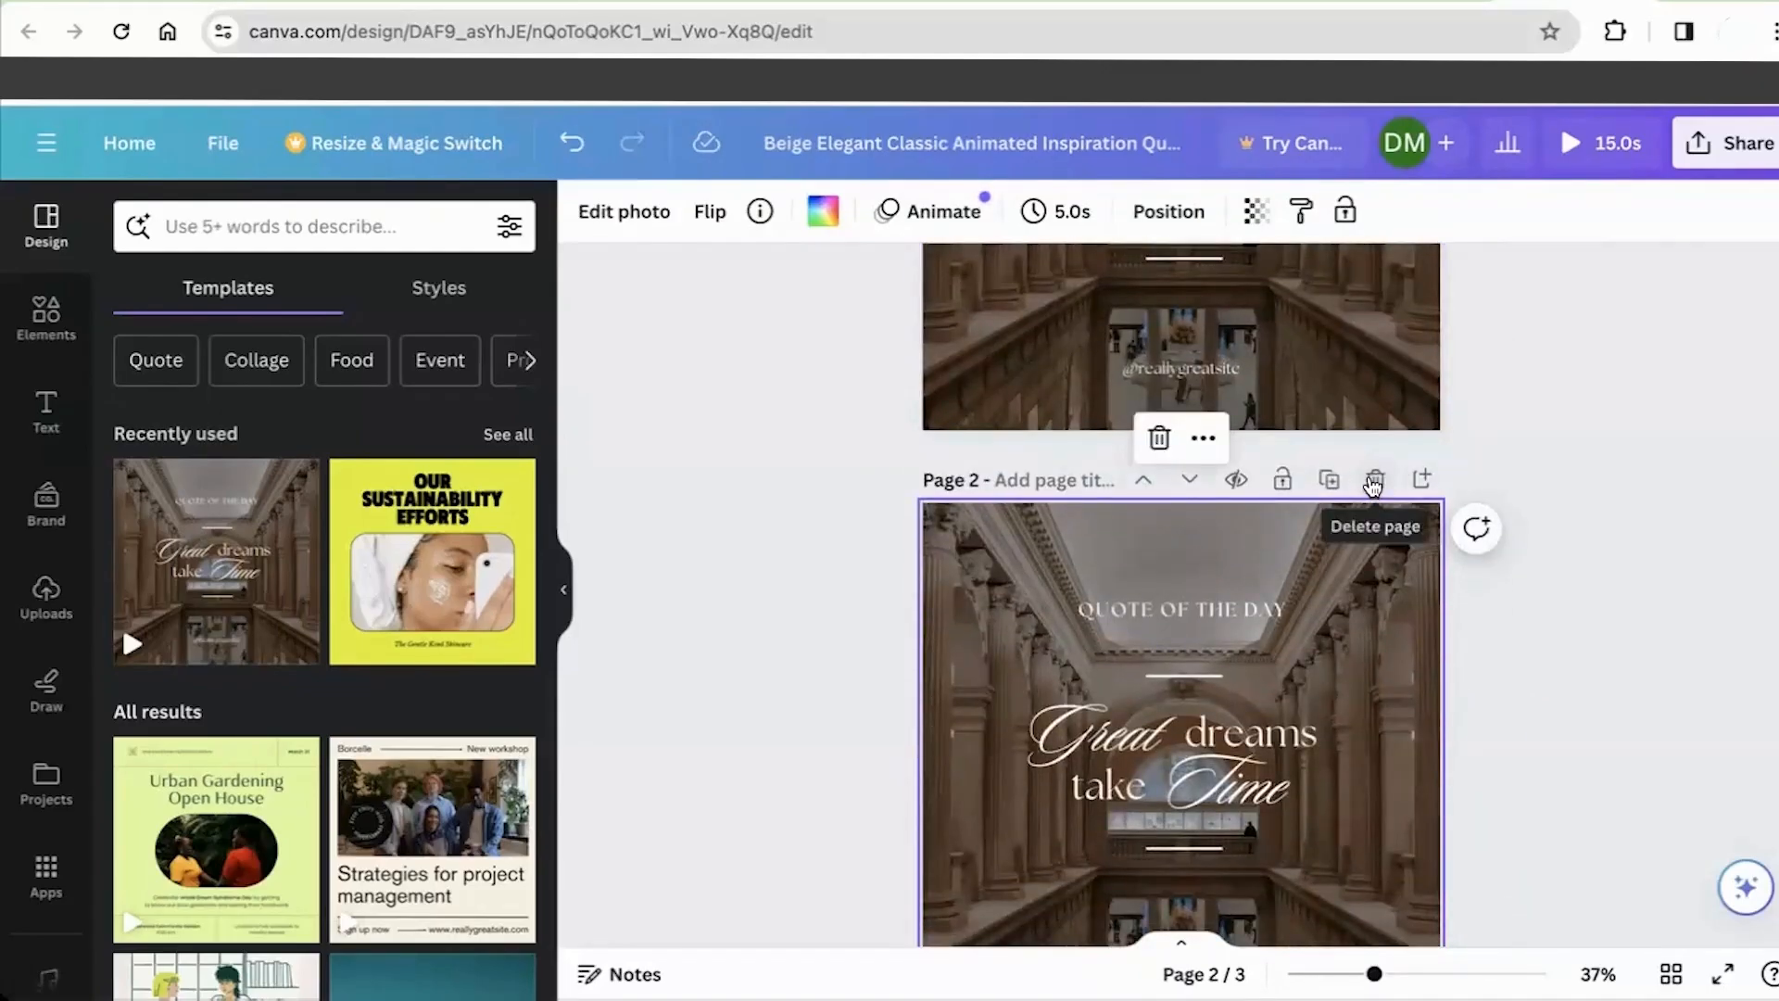
pyautogui.click(1375, 480)
pyautogui.scroll(4, 1287, 588)
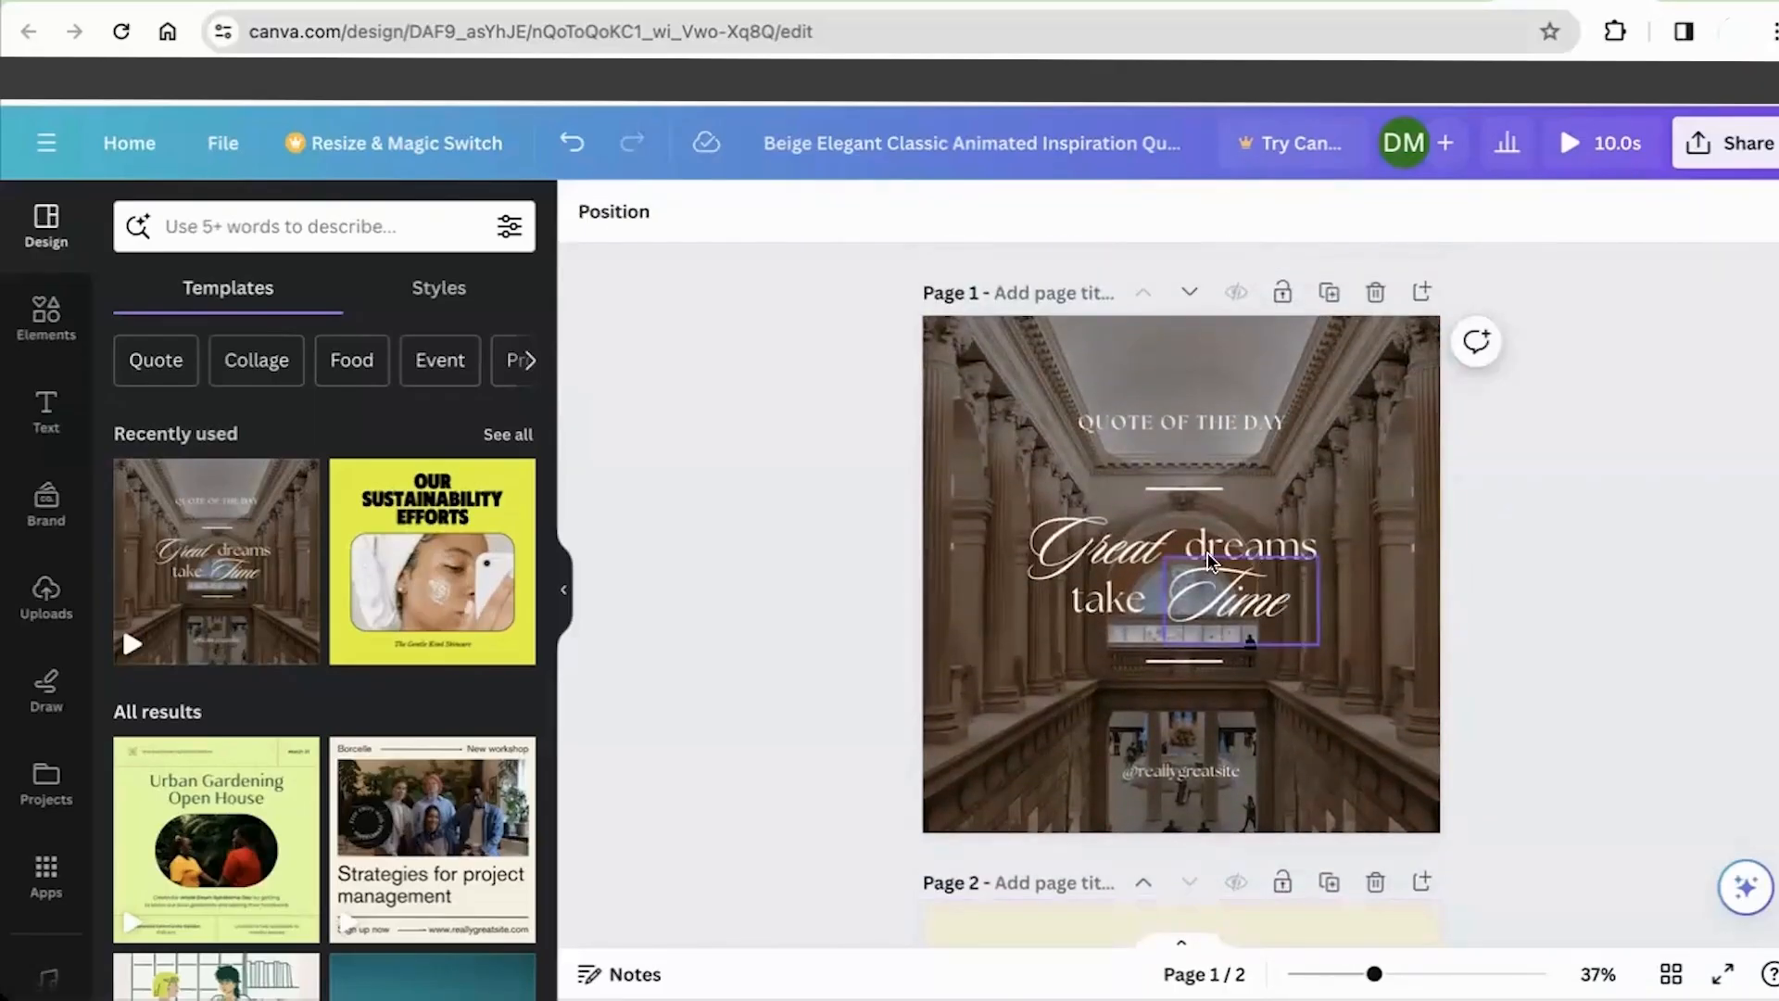
# Step: Enlarge the word "Great" on page 1 to size 120, placed further up and left, and tilt it slightly counterclockwise
pyautogui.click(1070, 561)
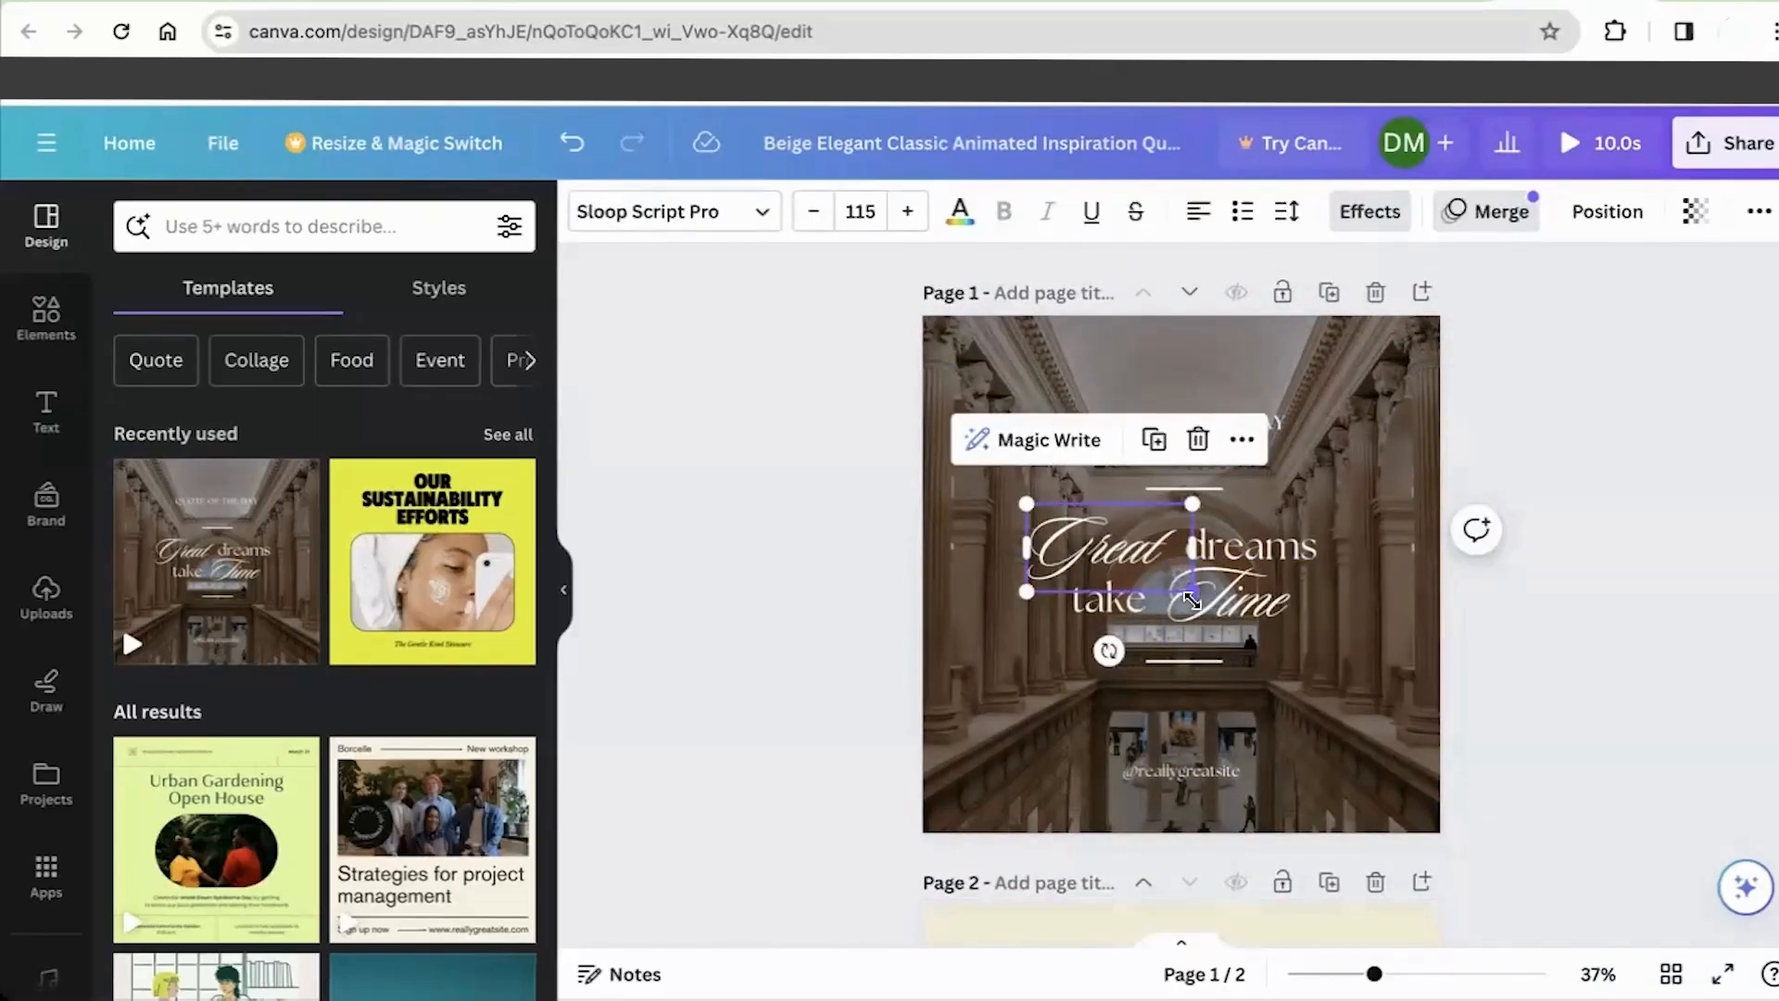
pyautogui.moveTo(1192, 601); pyautogui.dragTo(1097, 520)
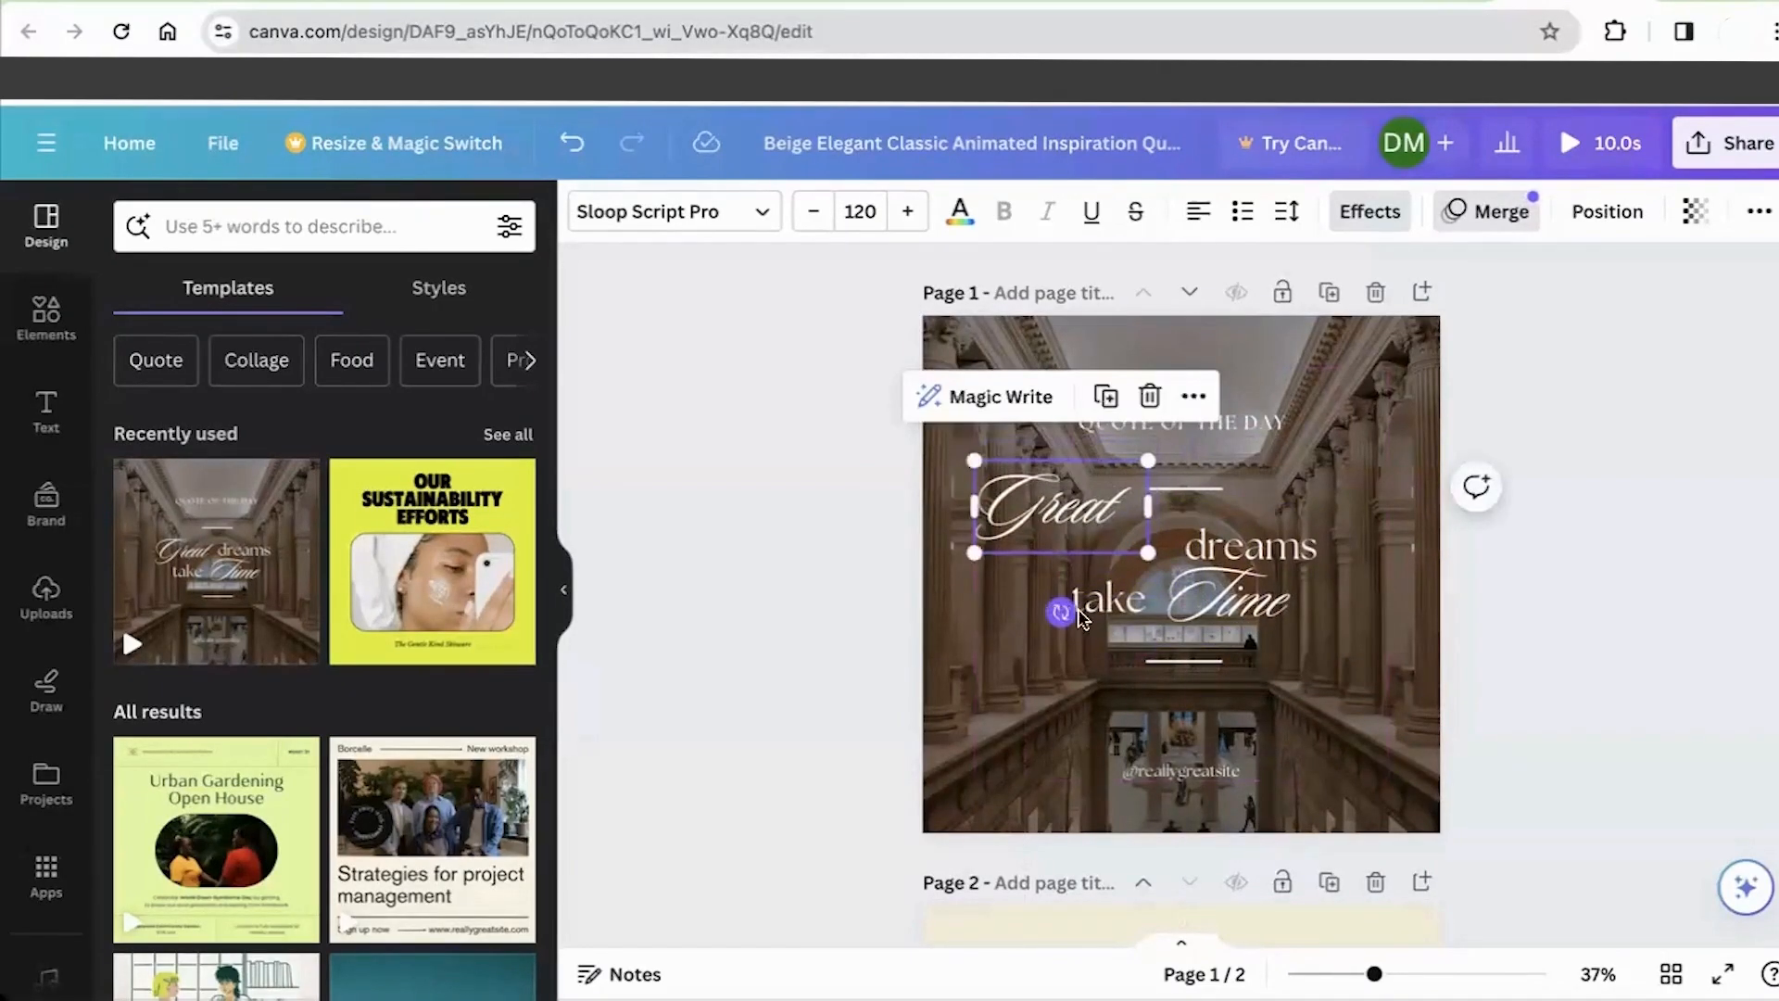
pyautogui.moveTo(1062, 612); pyautogui.dragTo(1096, 633)
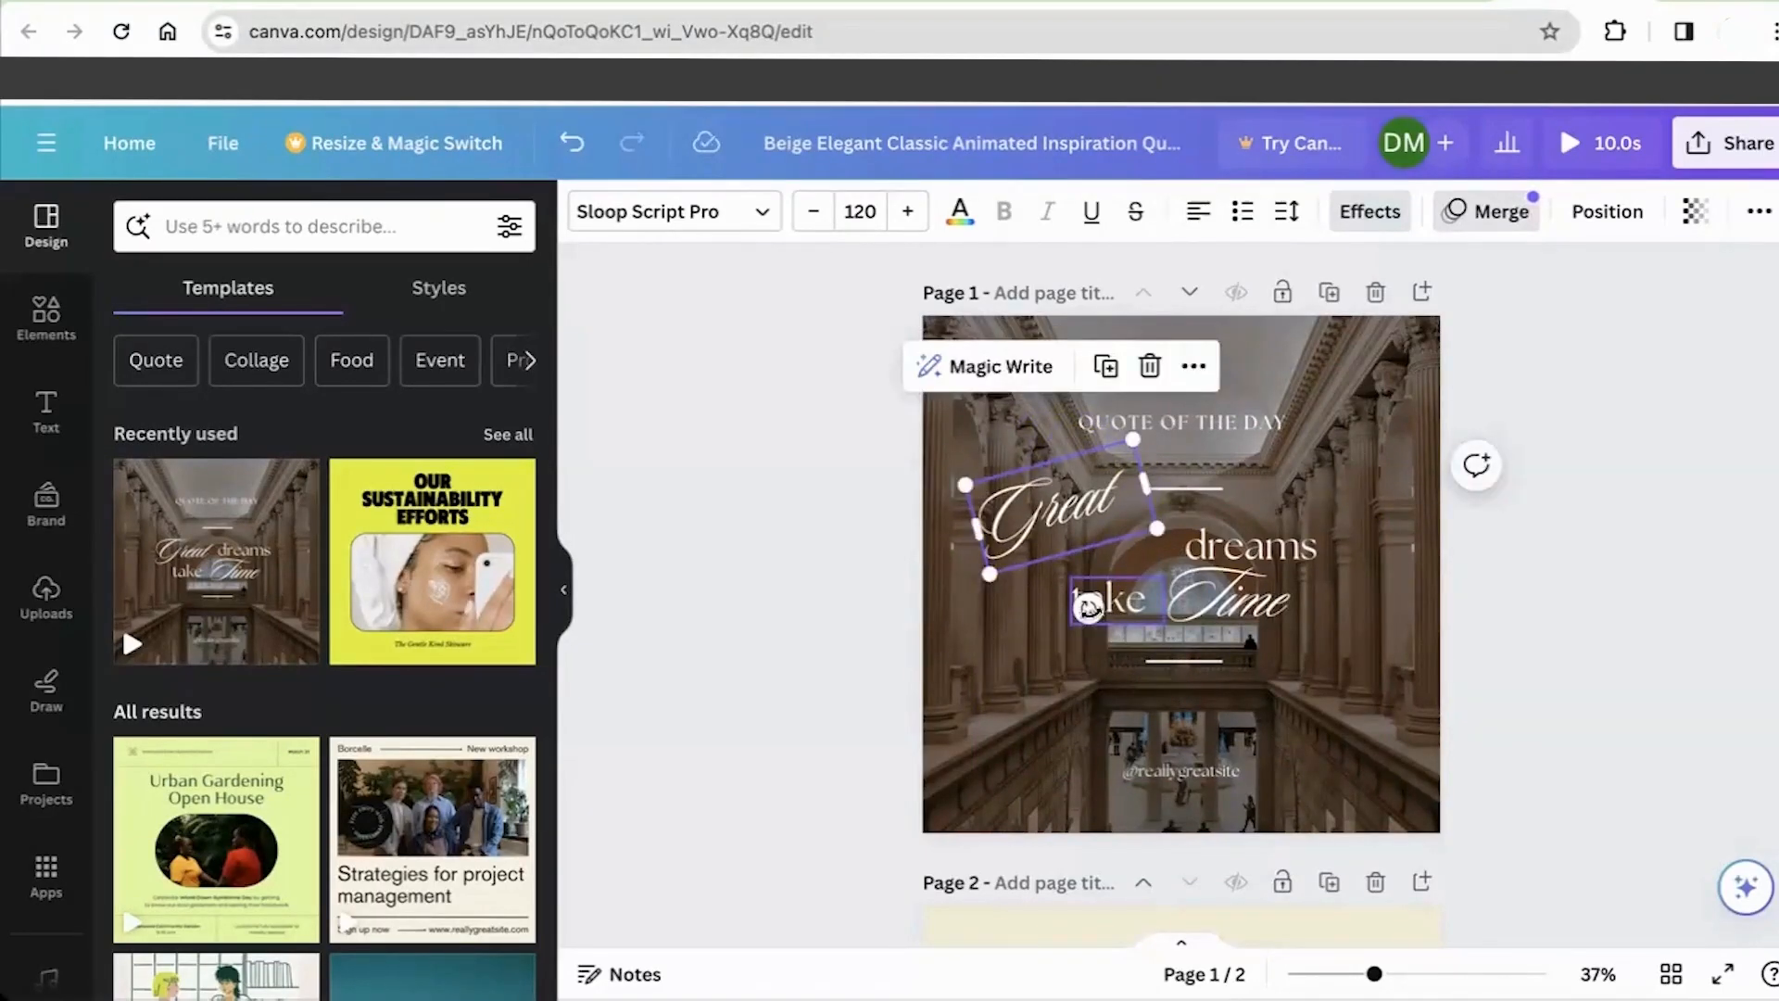
# Step: Try The Seasons font on the word "Great" and set its font to Darker Grotesque
pyautogui.doubleClick(1063, 503)
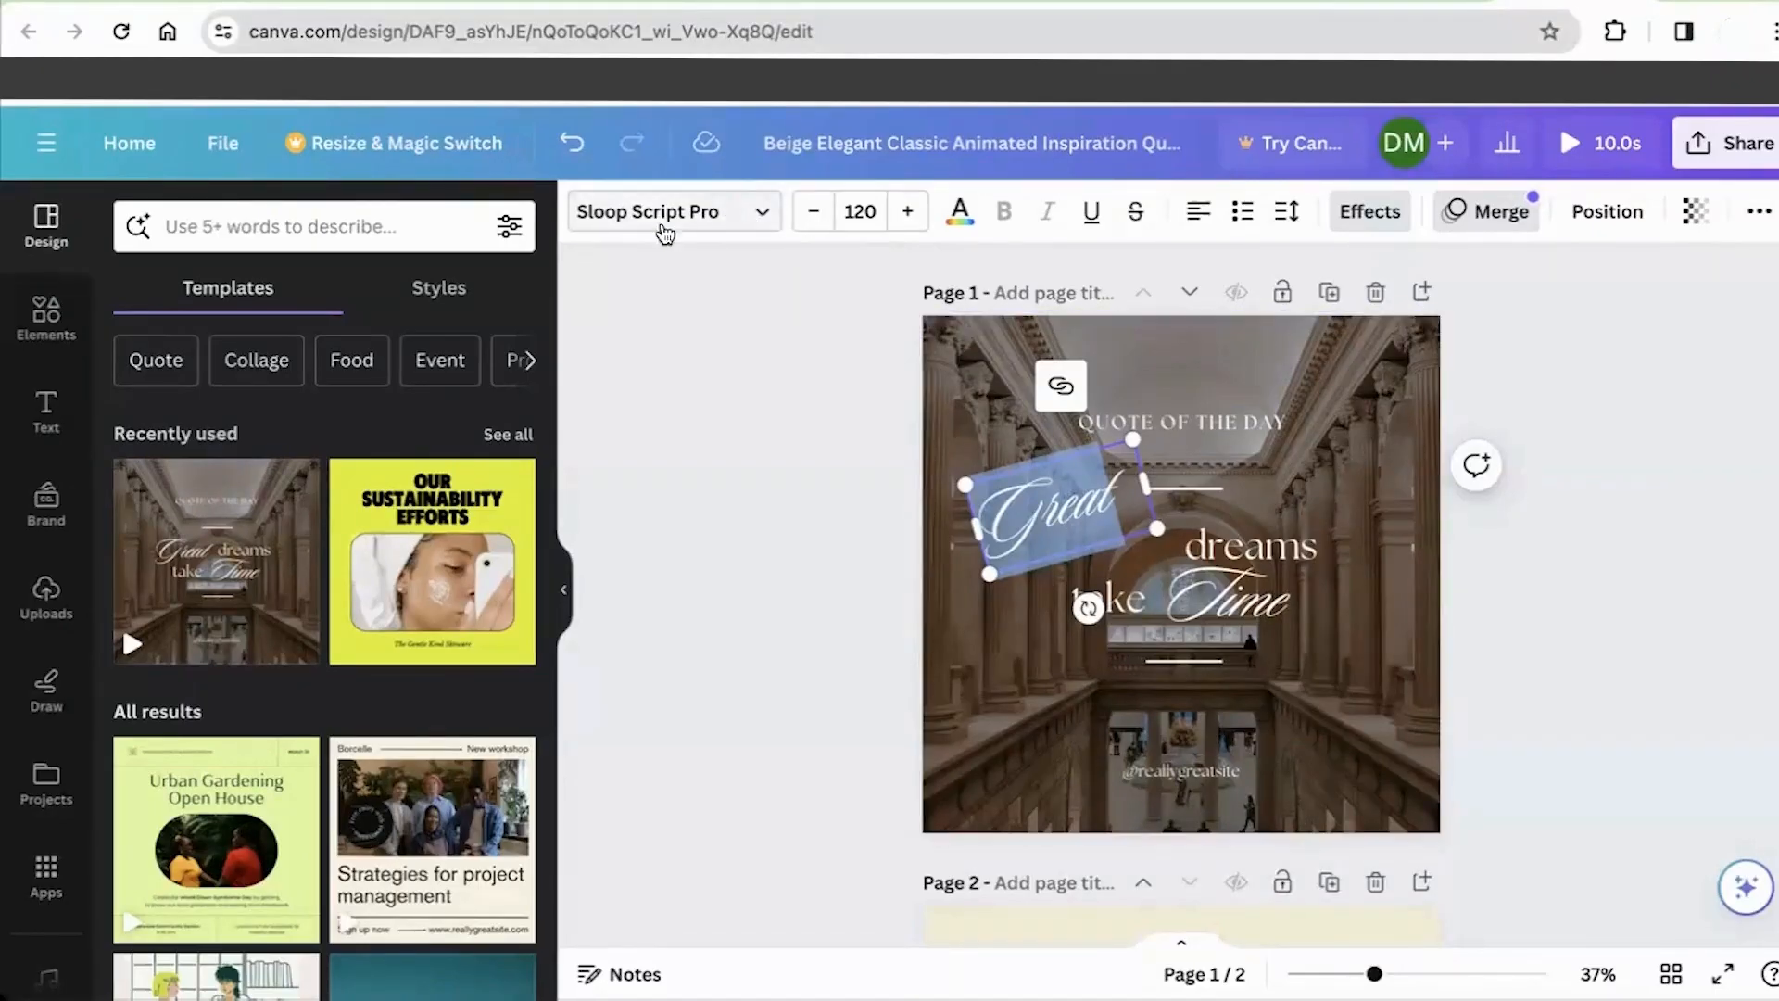
pyautogui.click(751, 221)
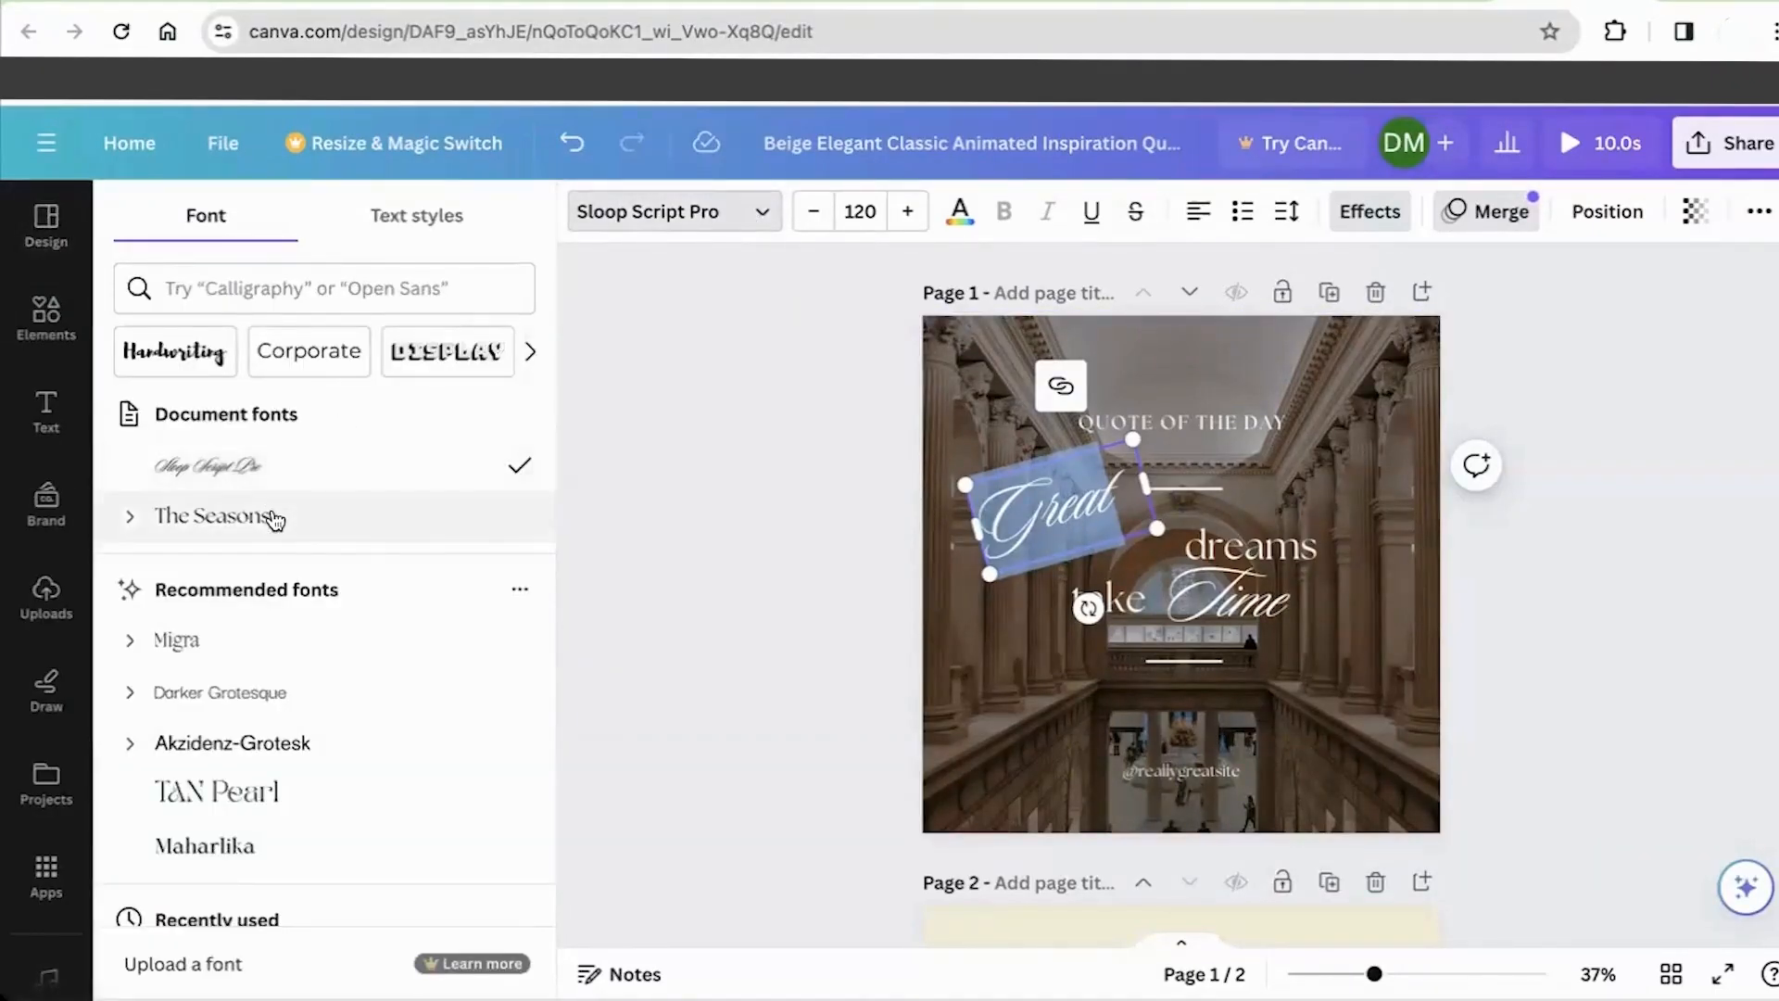
pyautogui.click(271, 516)
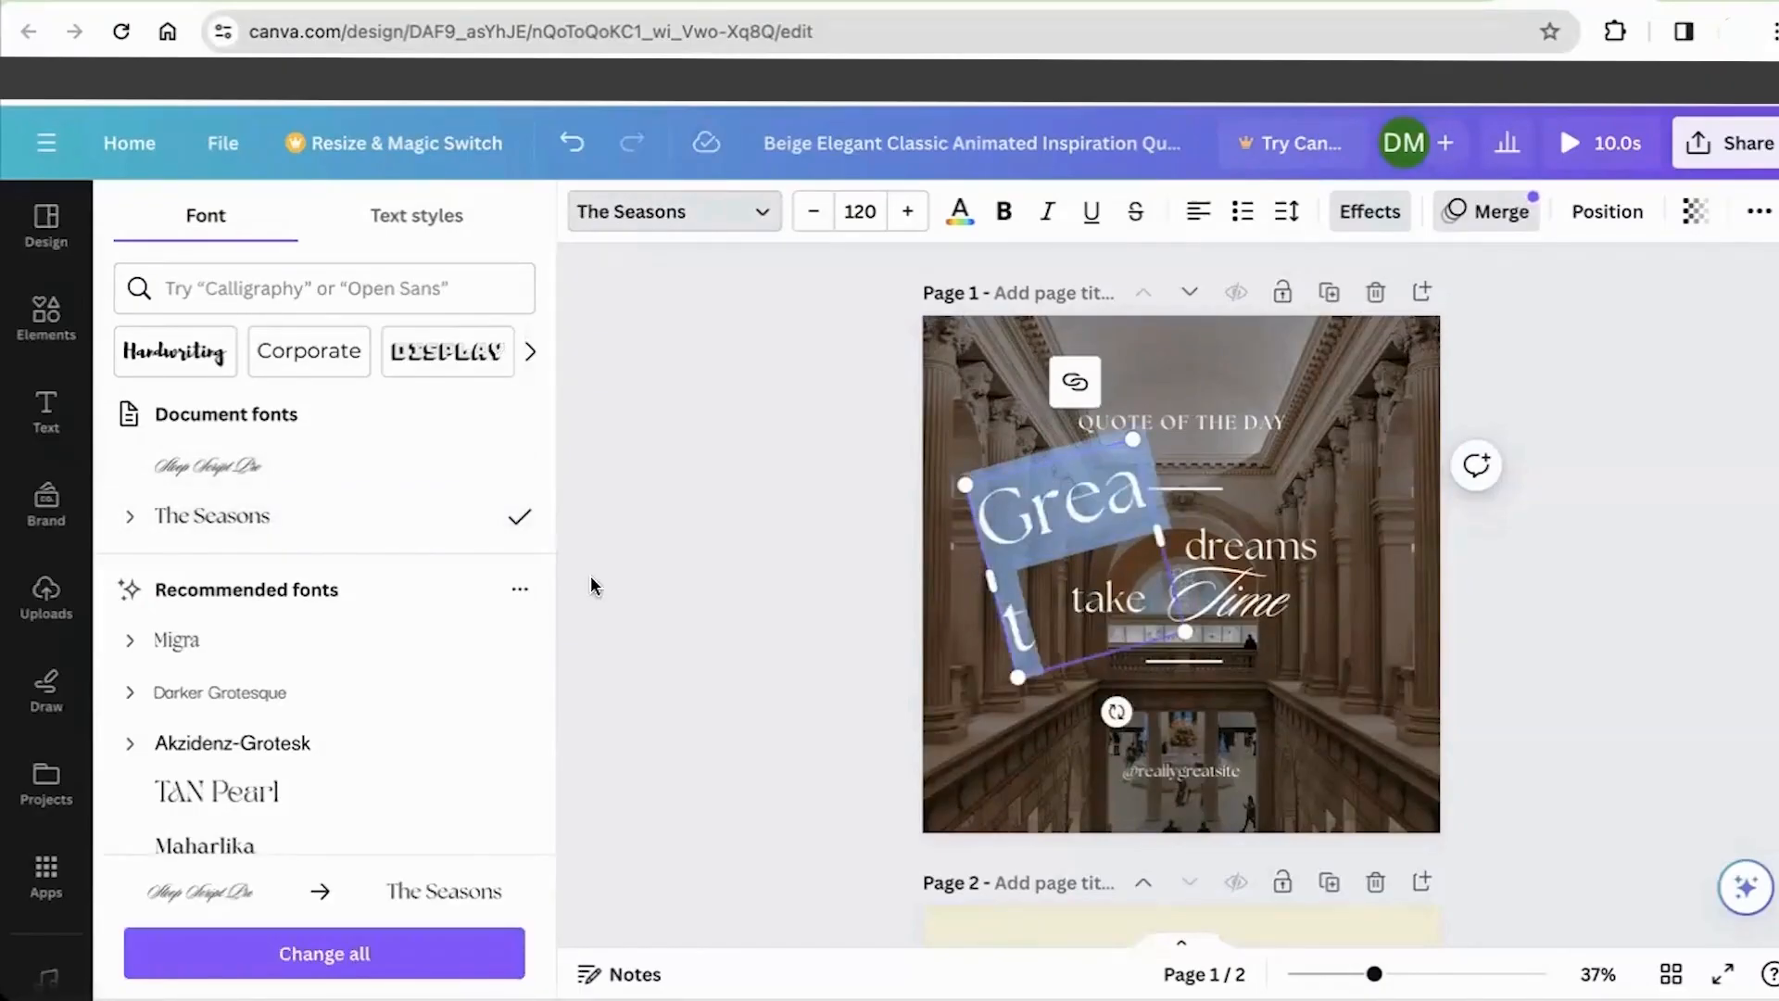
pyautogui.click(270, 691)
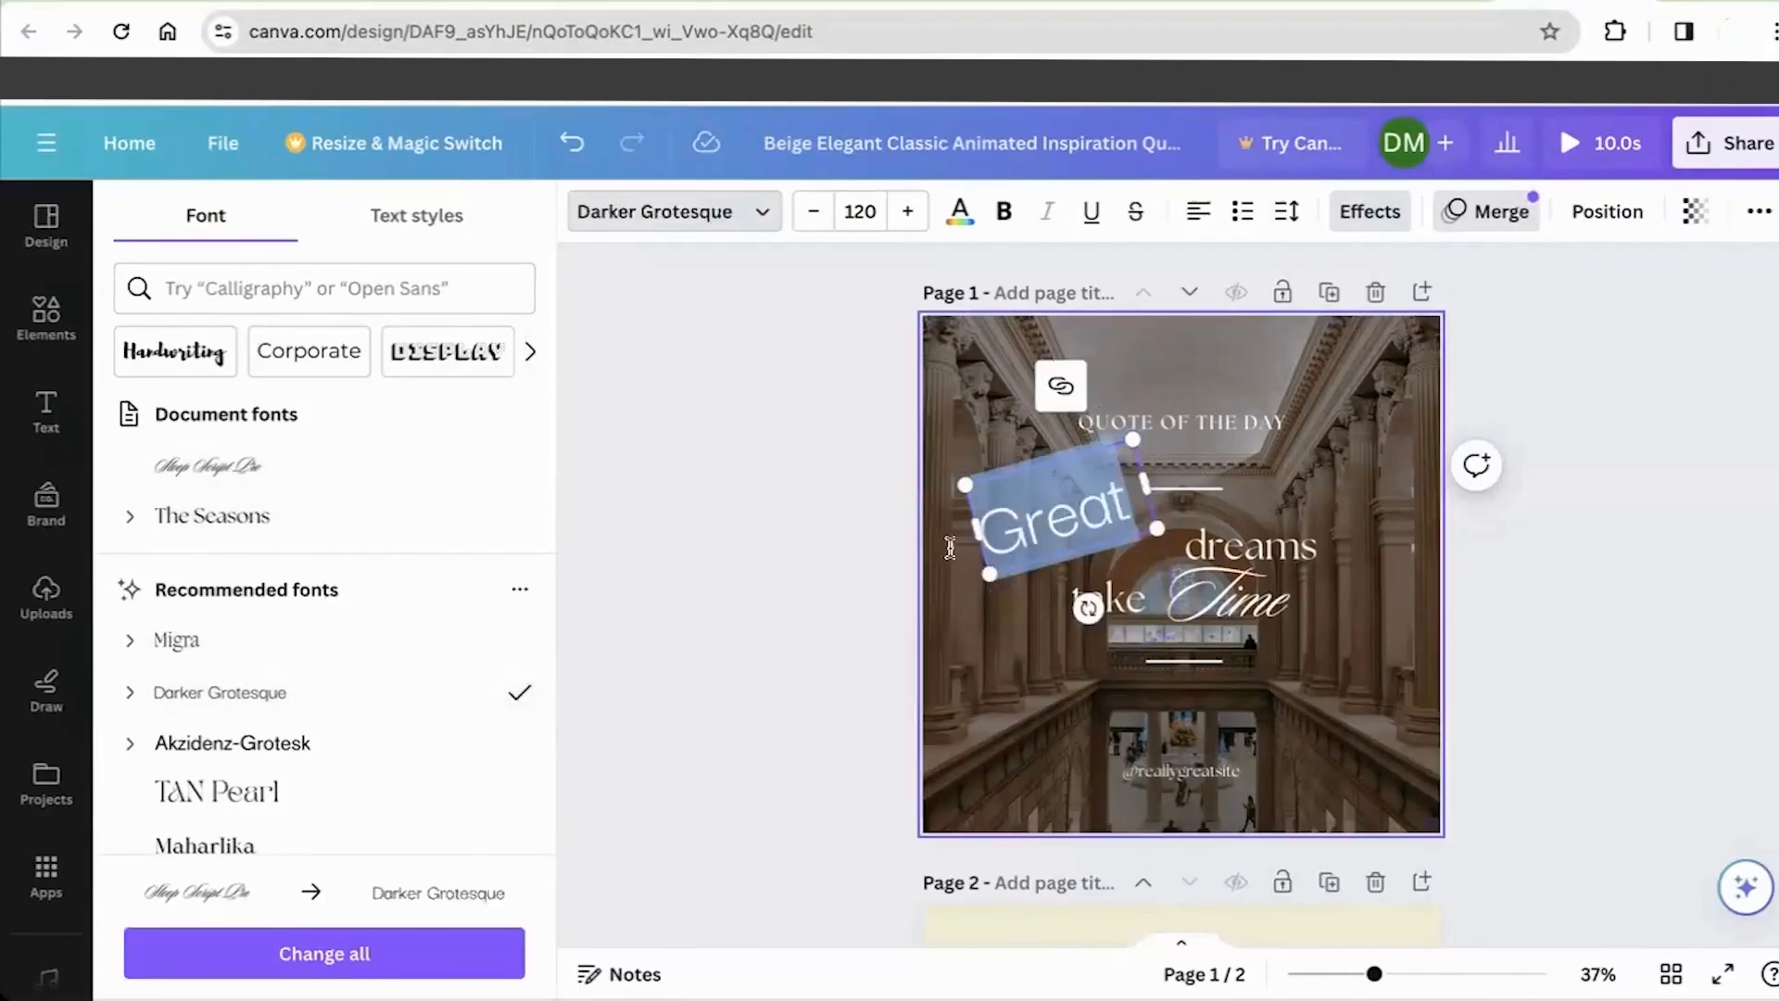
# Step: Reduce the font size of "Great" to 90.4 and adjust the width of its text box
pyautogui.moveTo(1169, 484); pyautogui.dragTo(1293, 443)
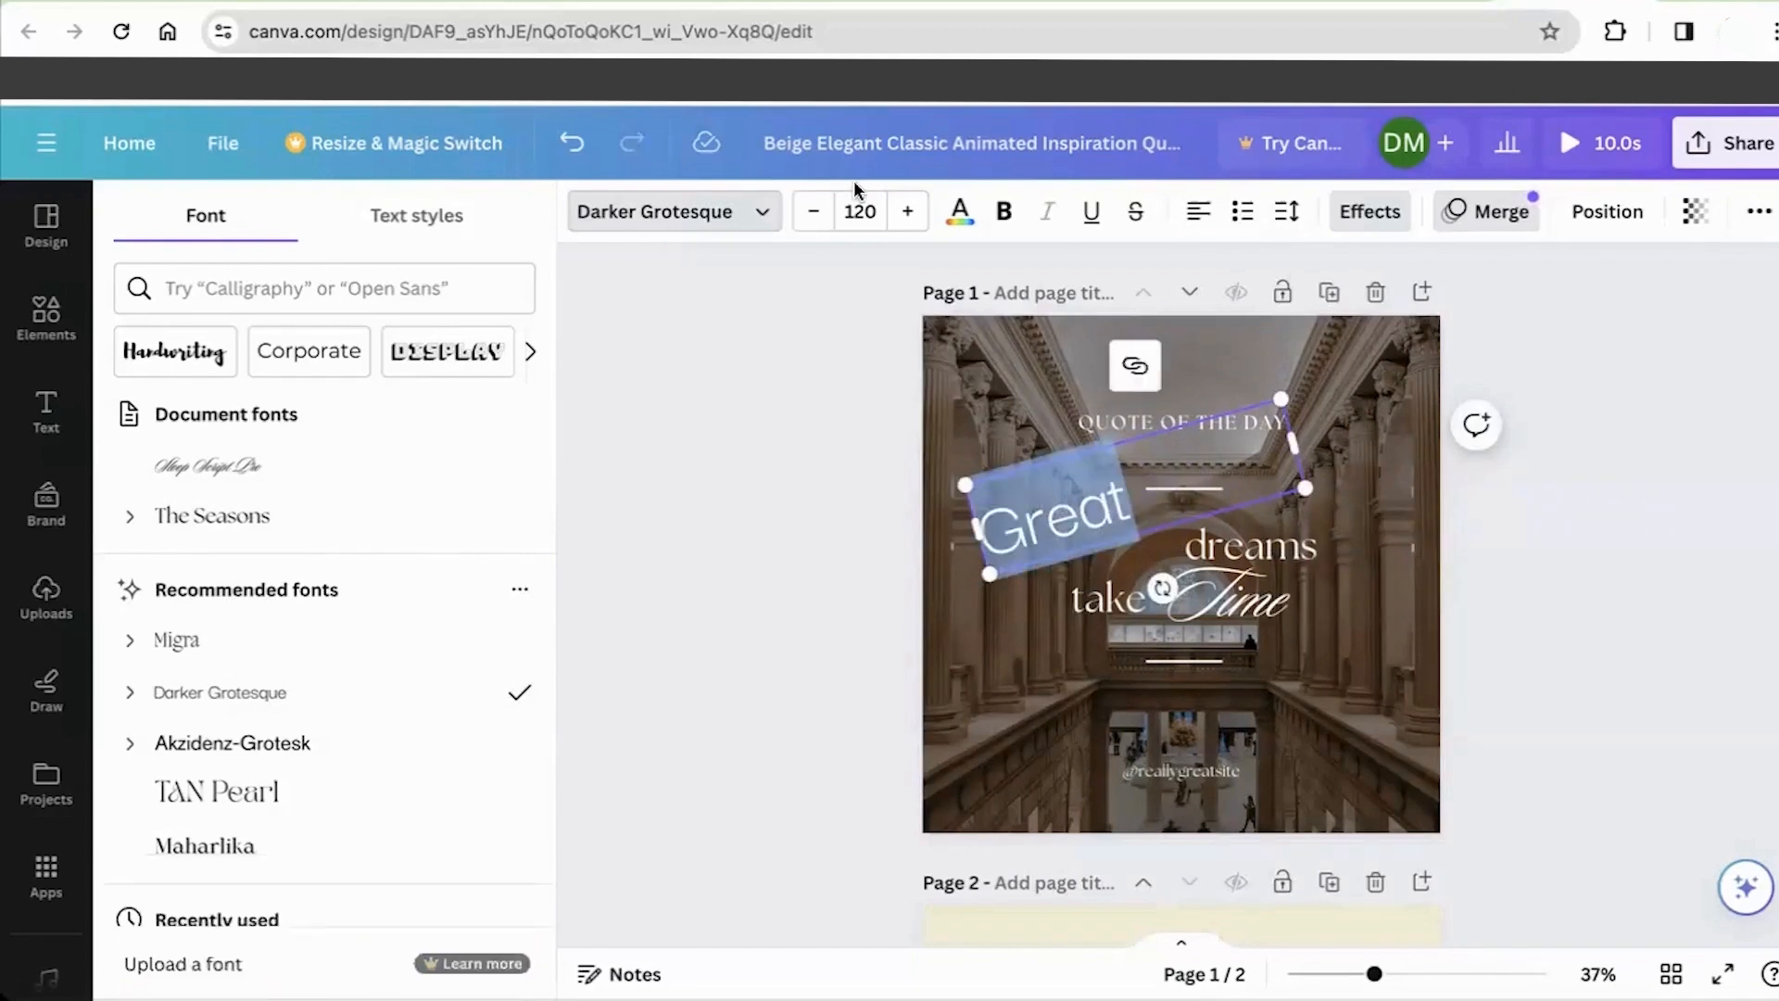
pyautogui.click(816, 214)
pyautogui.click(815, 214)
pyautogui.click(815, 213)
pyautogui.click(815, 213)
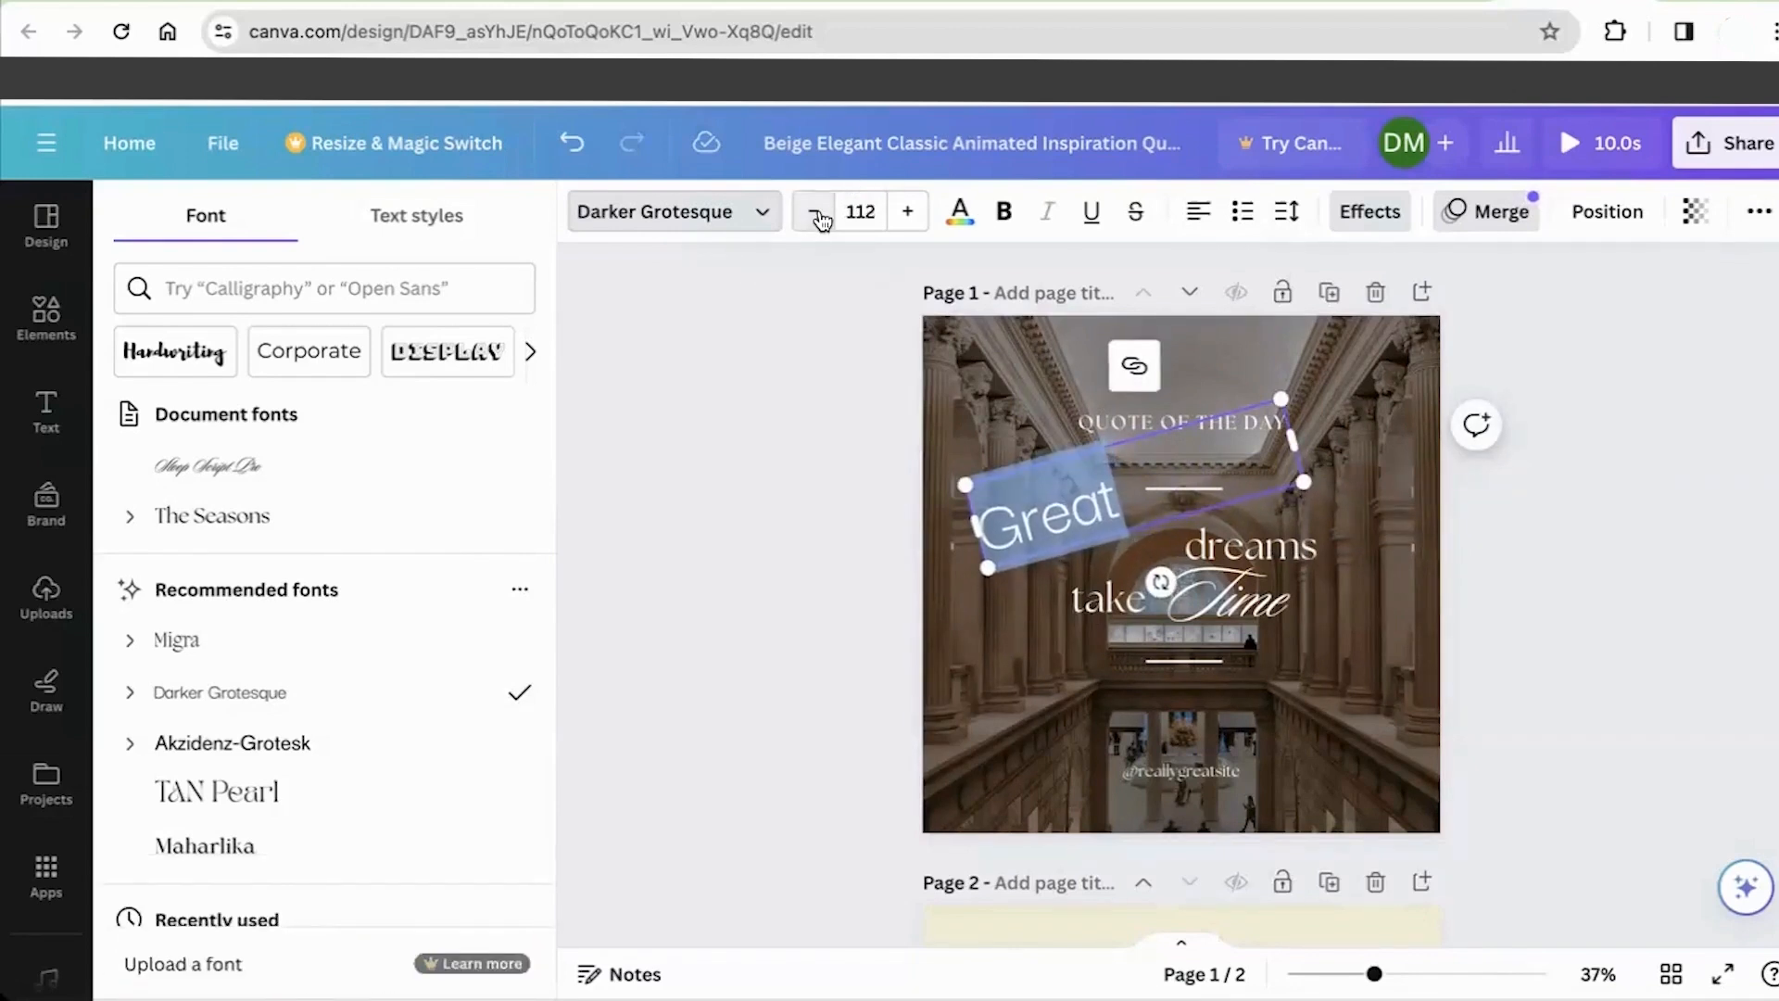
pyautogui.click(815, 213)
pyautogui.click(816, 213)
pyautogui.click(816, 213)
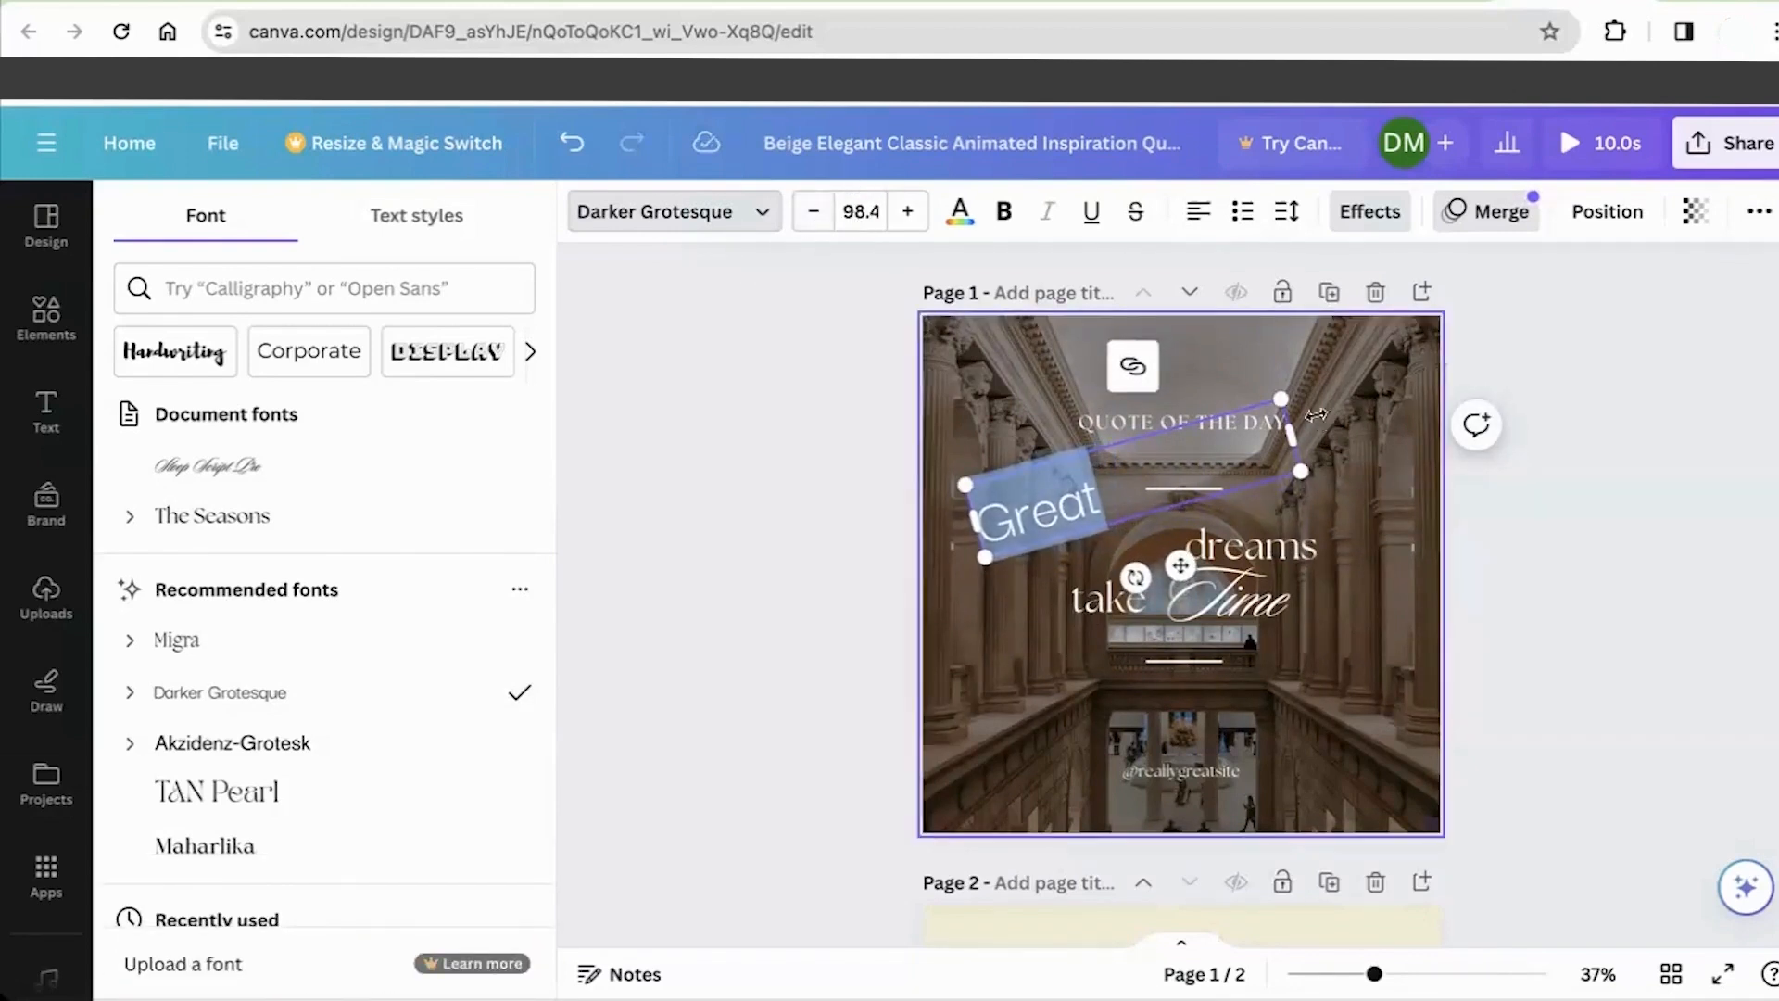
pyautogui.moveTo(1220, 461); pyautogui.dragTo(1154, 468)
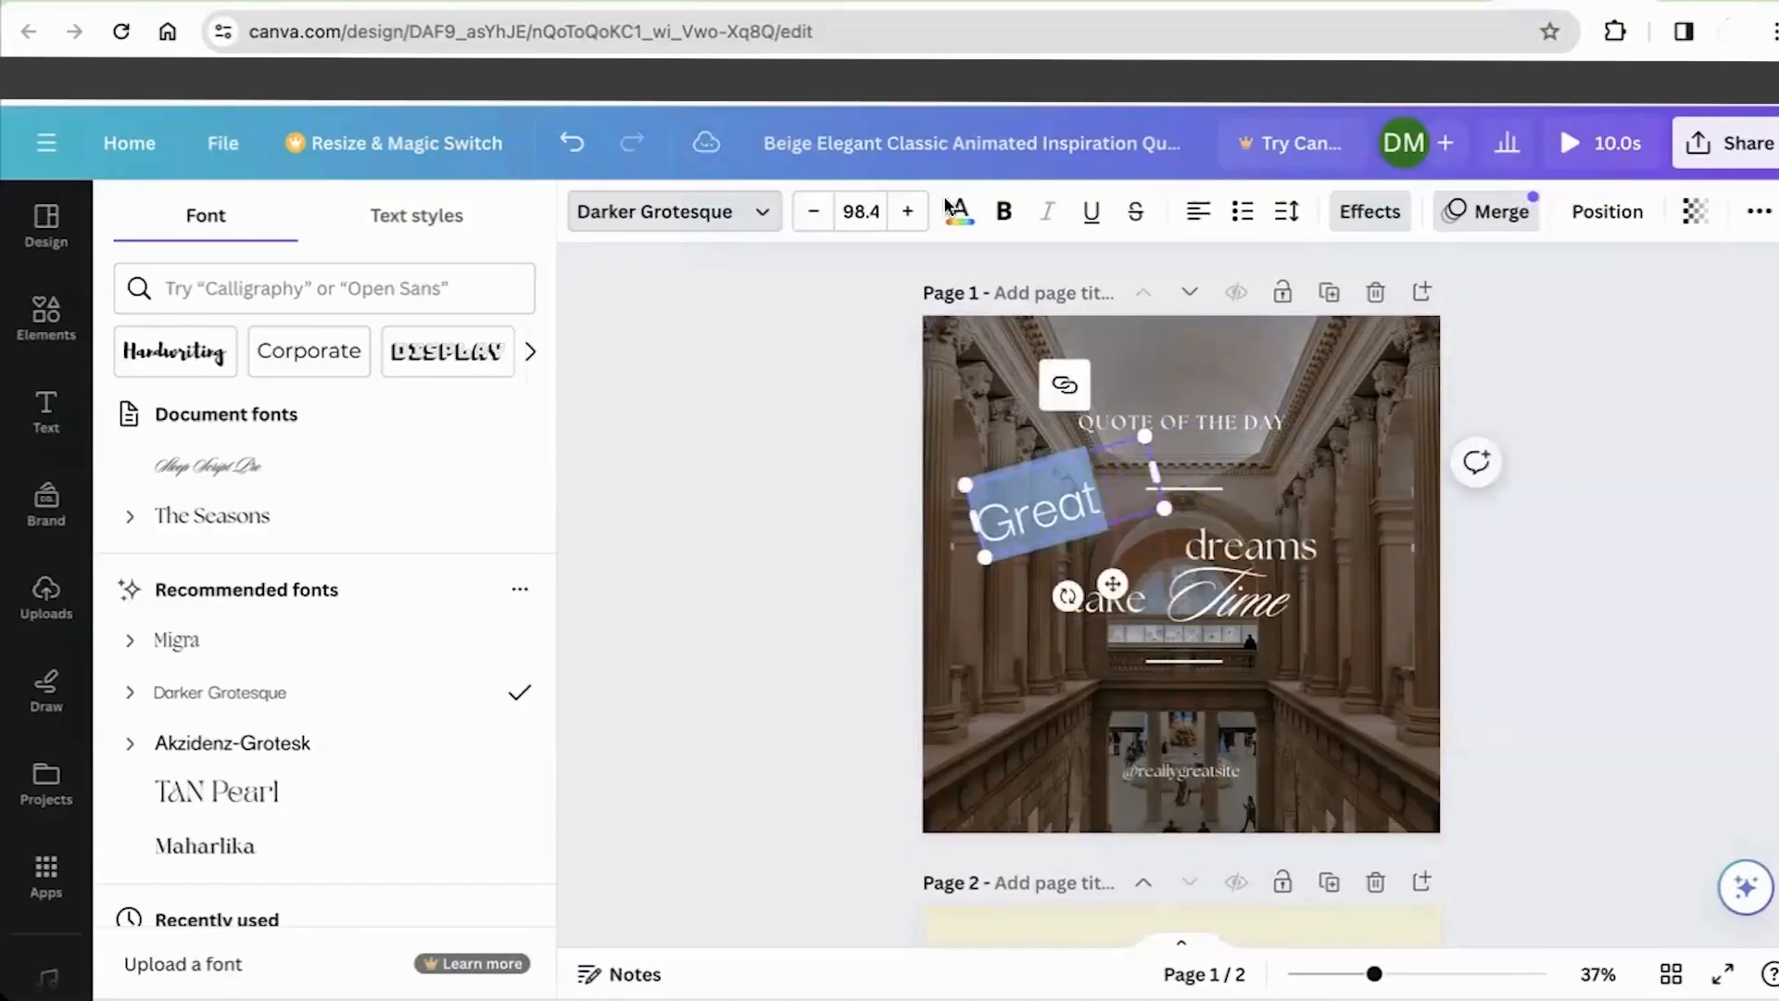
pyautogui.click(816, 213)
pyautogui.click(816, 213)
pyautogui.click(816, 214)
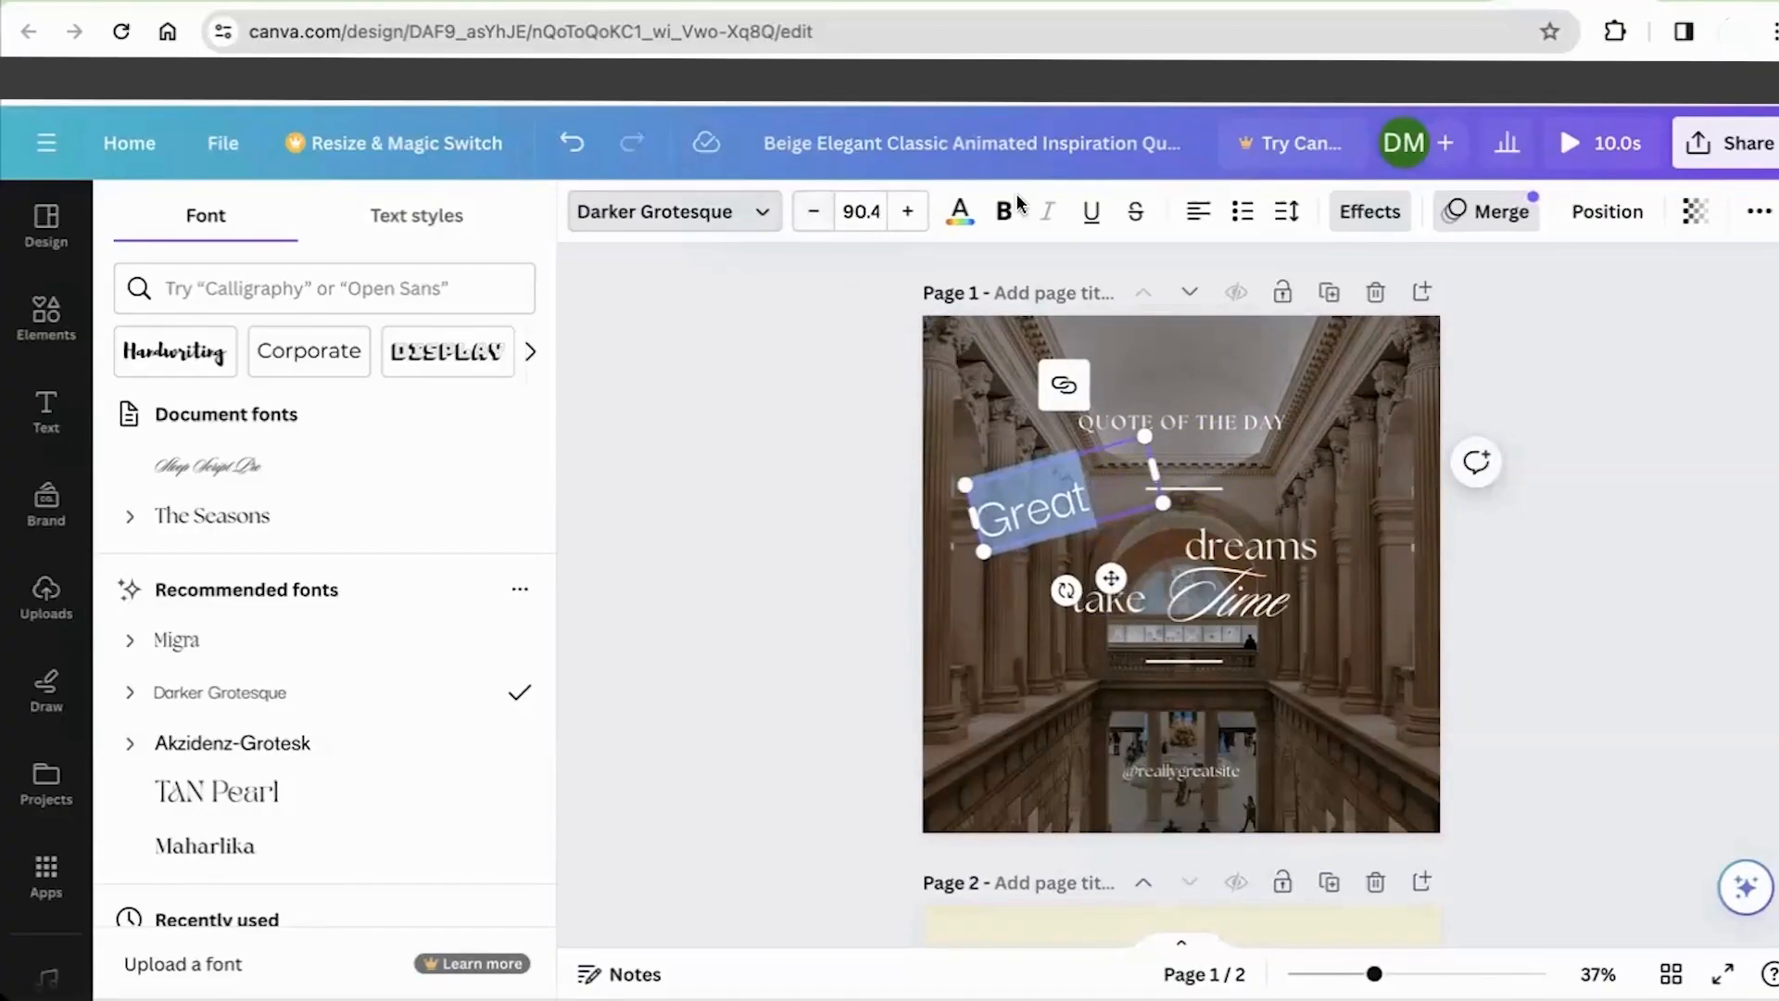
# Step: Make the word "Great" bold and try lime and yellow as its text colour, ending on white
pyautogui.click(1001, 213)
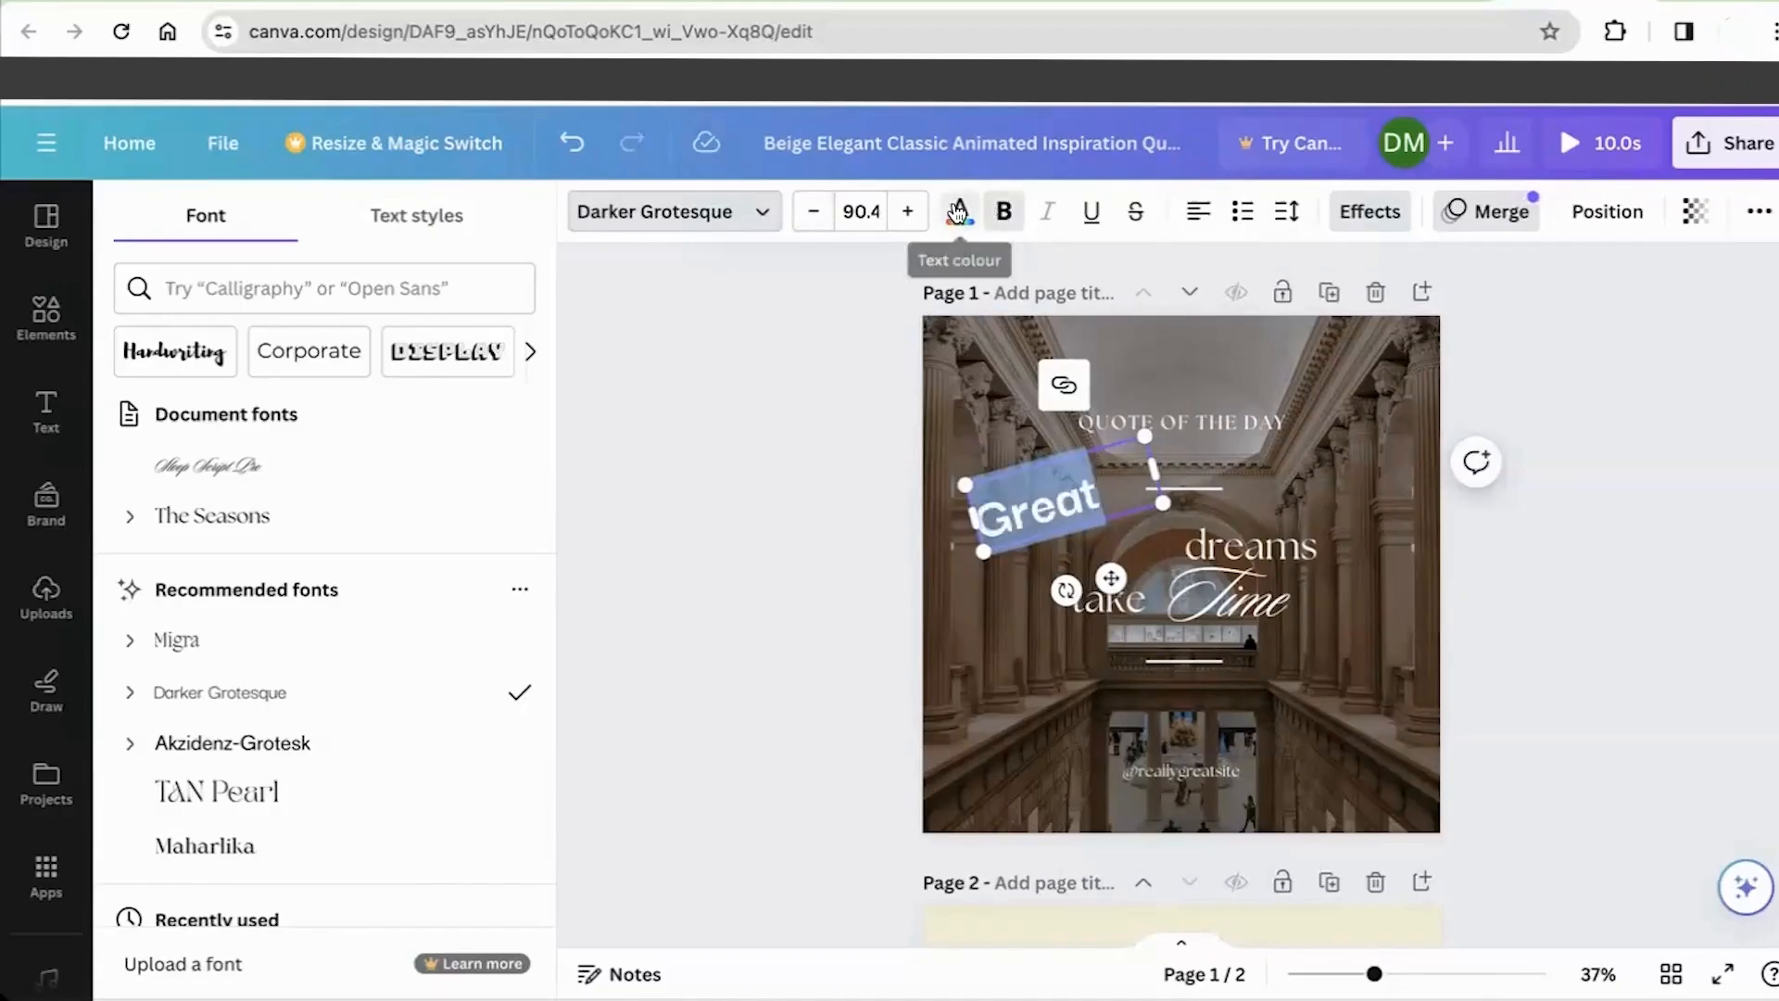
pyautogui.click(960, 212)
pyautogui.scroll(-2, 237, 848)
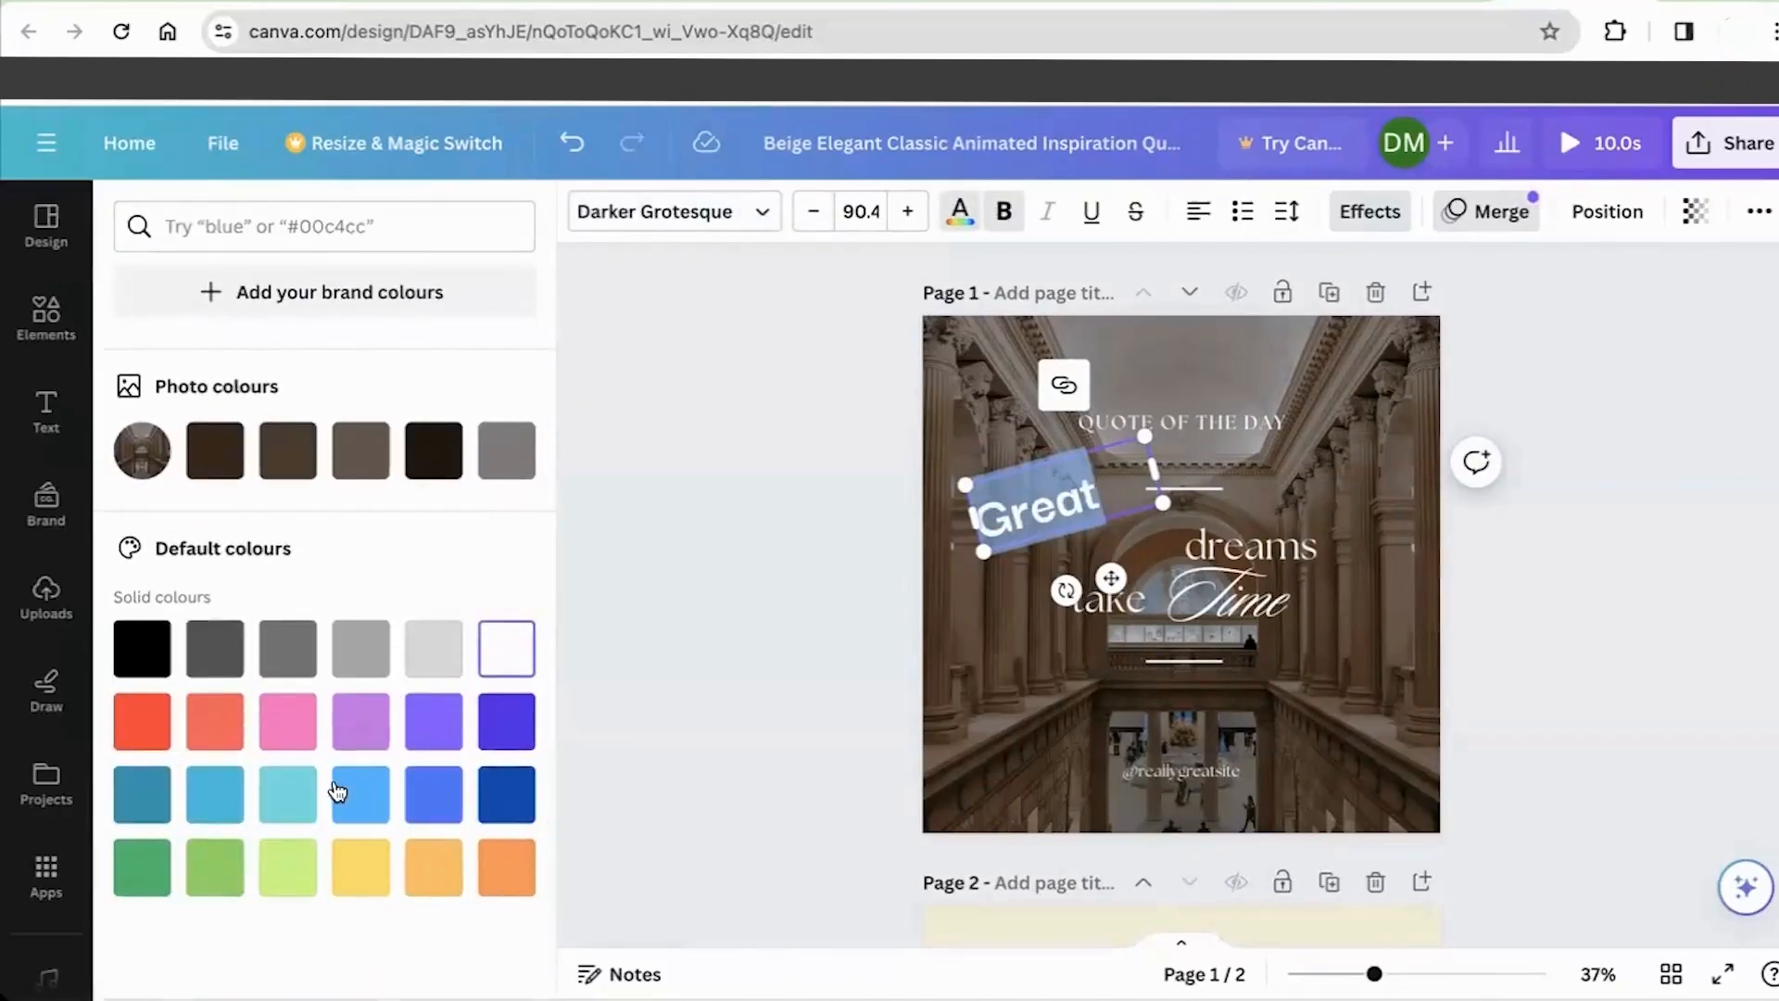
pyautogui.click(293, 876)
pyautogui.click(374, 874)
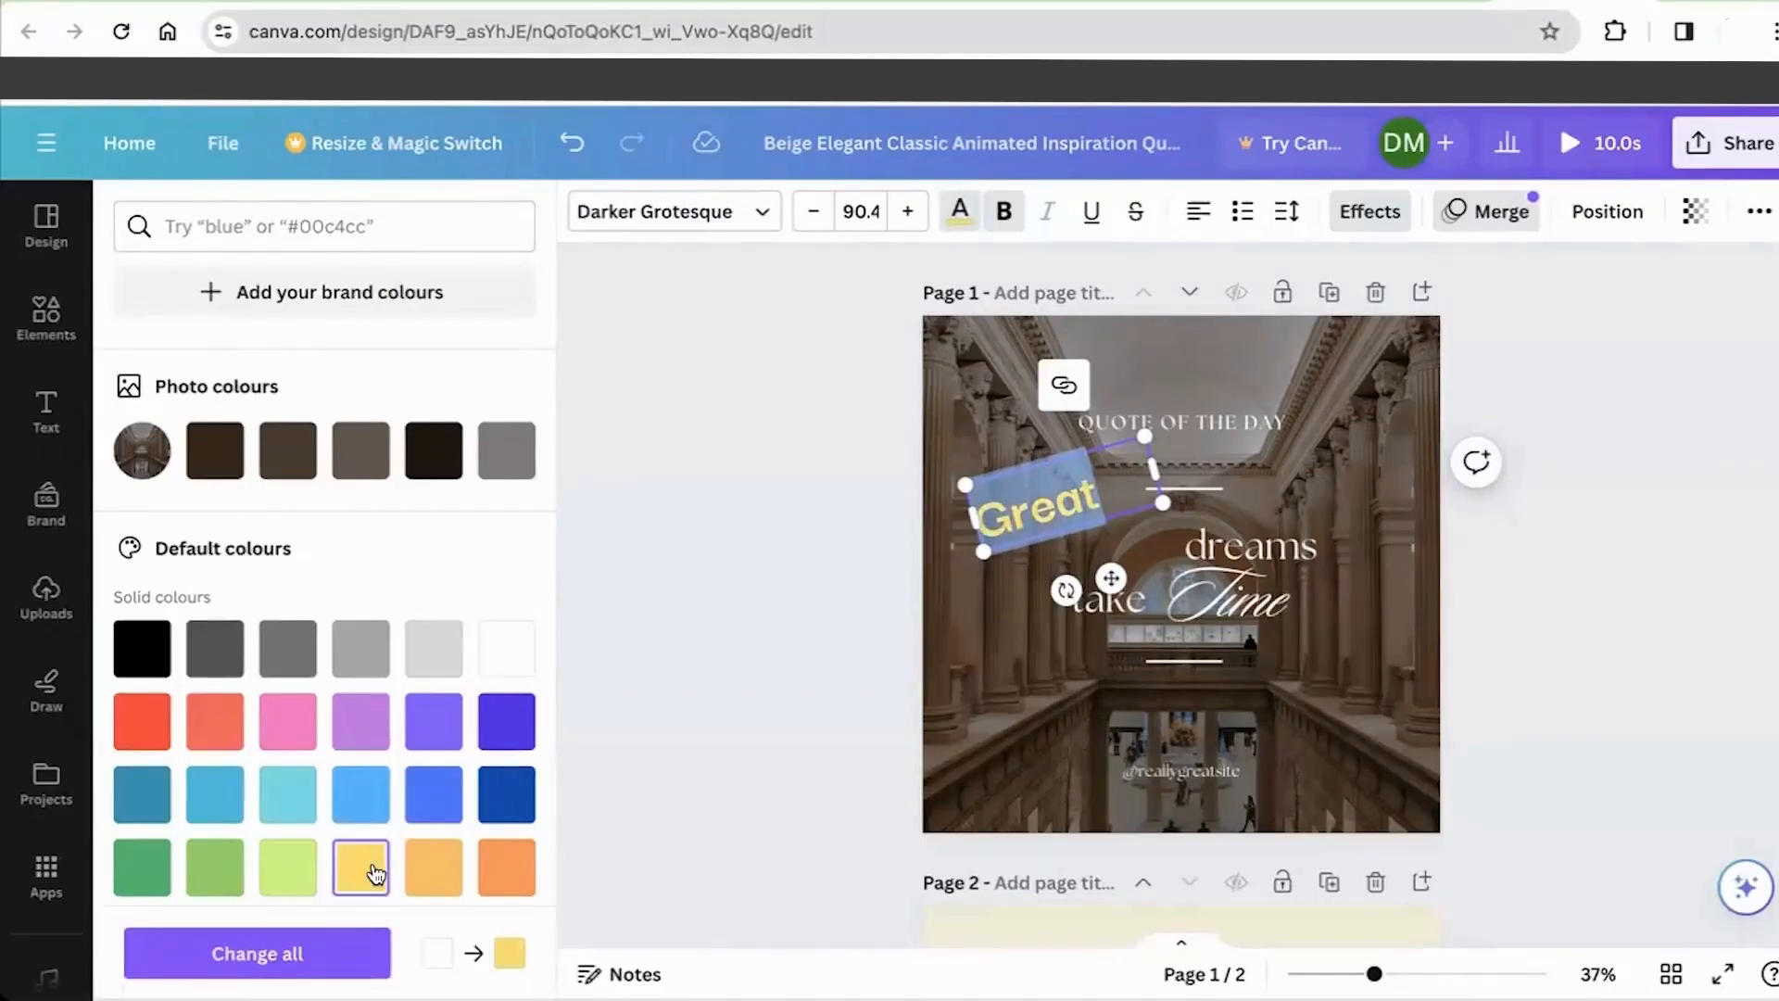
pyautogui.click(519, 641)
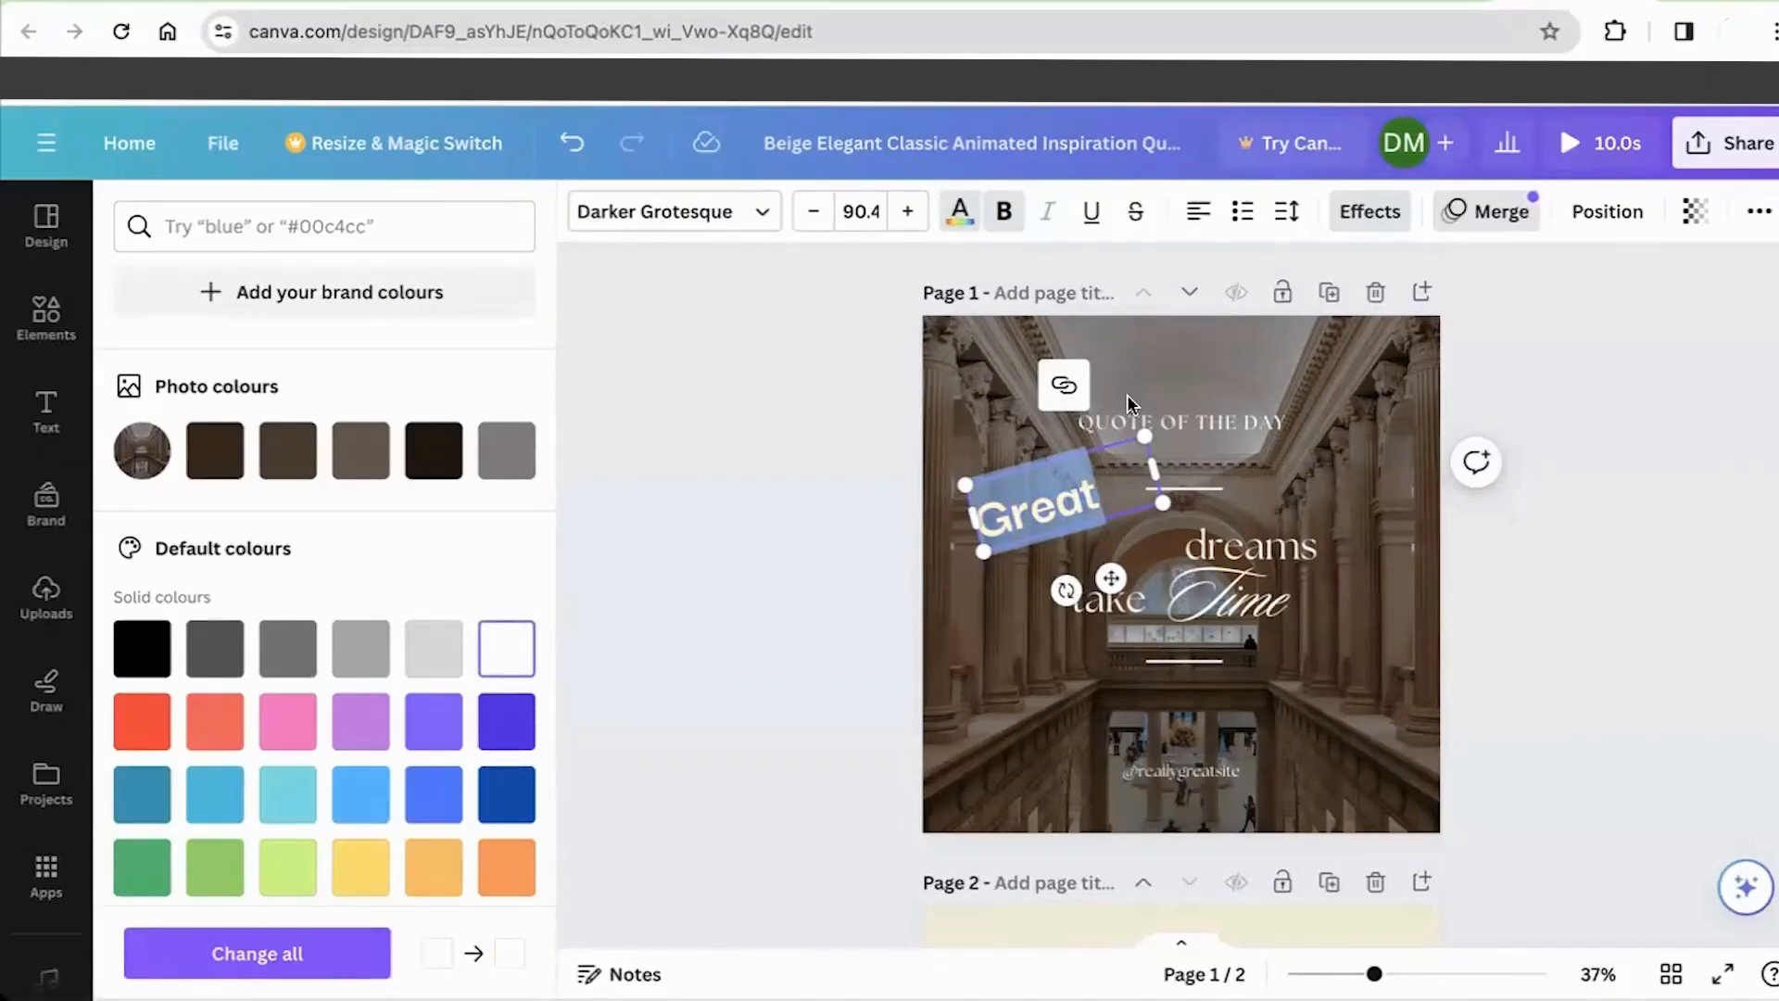
# Step: Narrow the text box of "Great" to fit the word and centre-align its text
pyautogui.moveTo(1125, 460); pyautogui.dragTo(1102, 465)
pyautogui.click(844, 465)
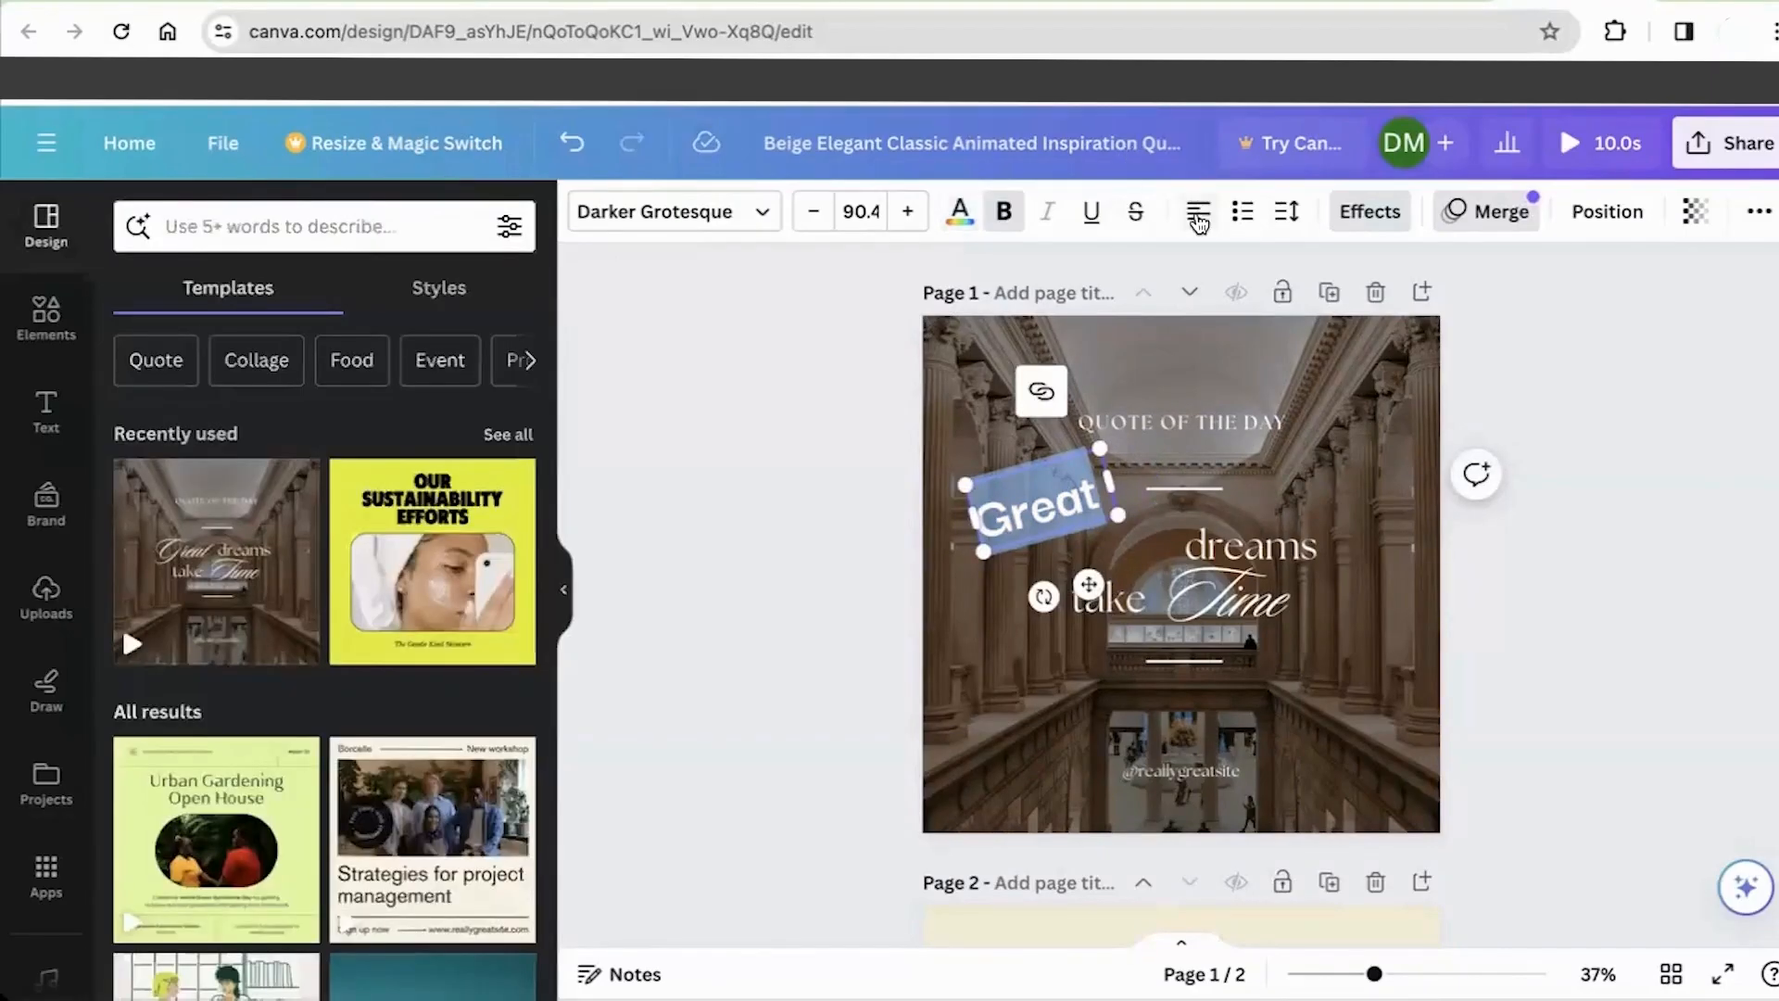
pyautogui.click(1199, 212)
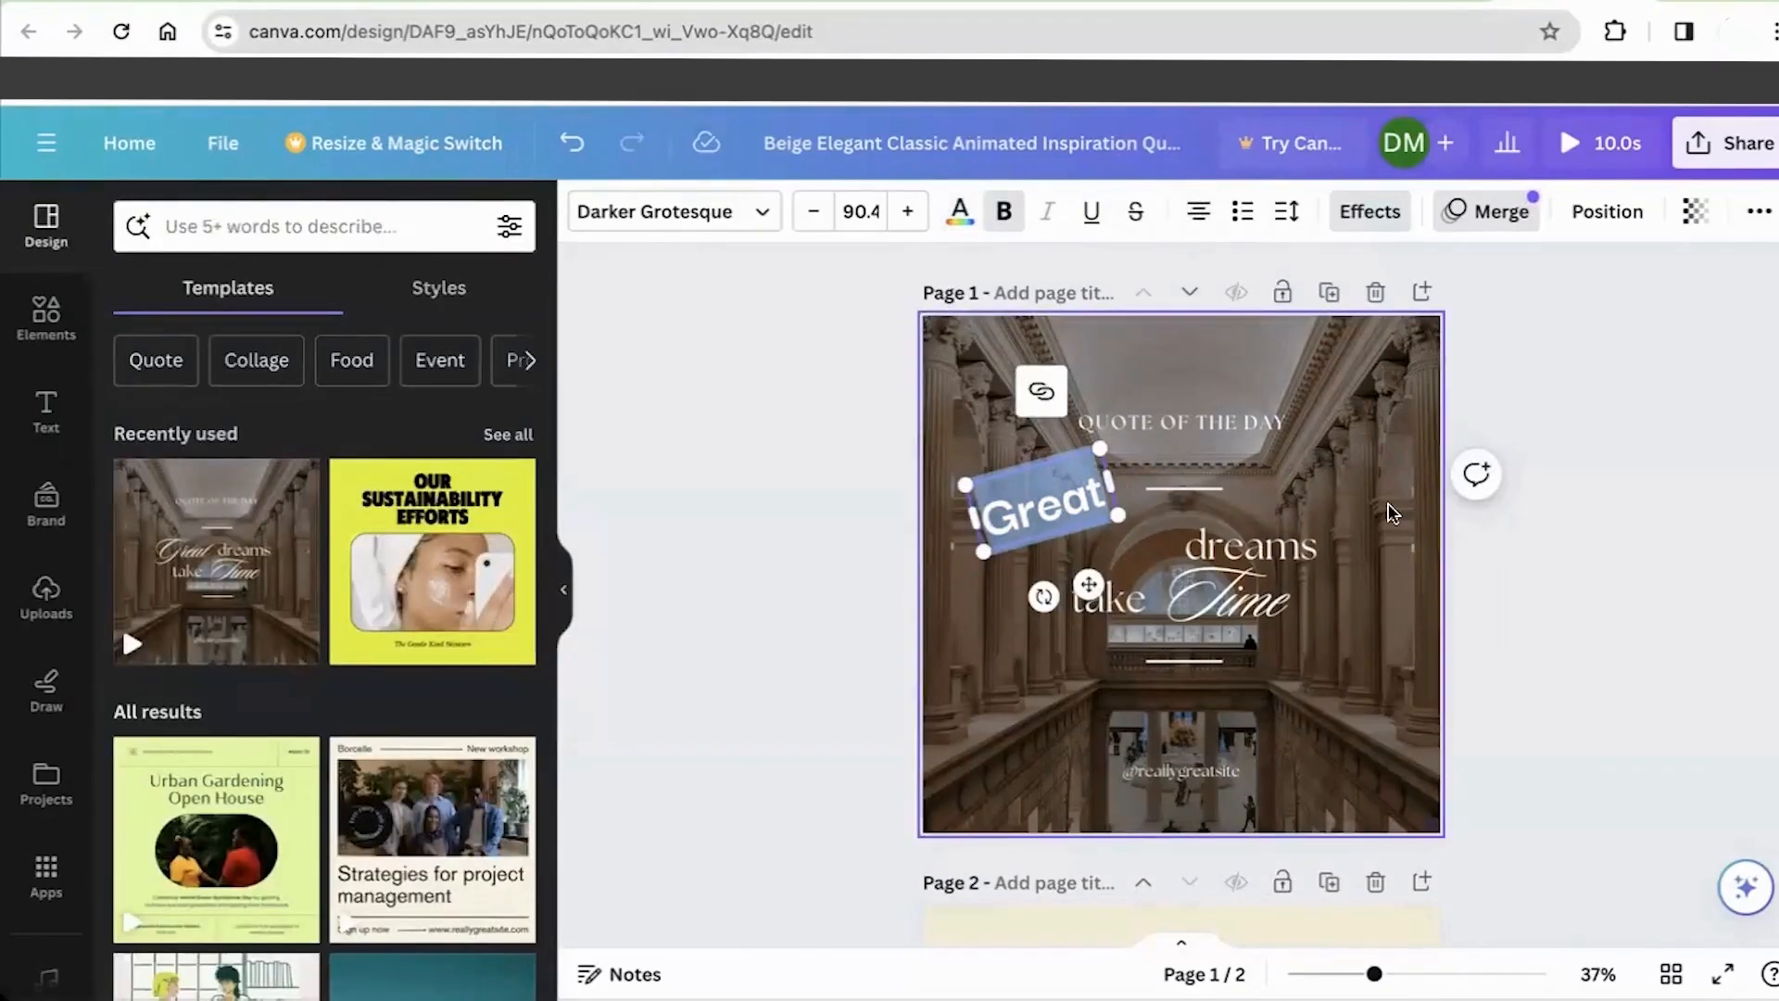
# Step: Delete the short white divider line above "dreams" on page 1
pyautogui.click(1160, 491)
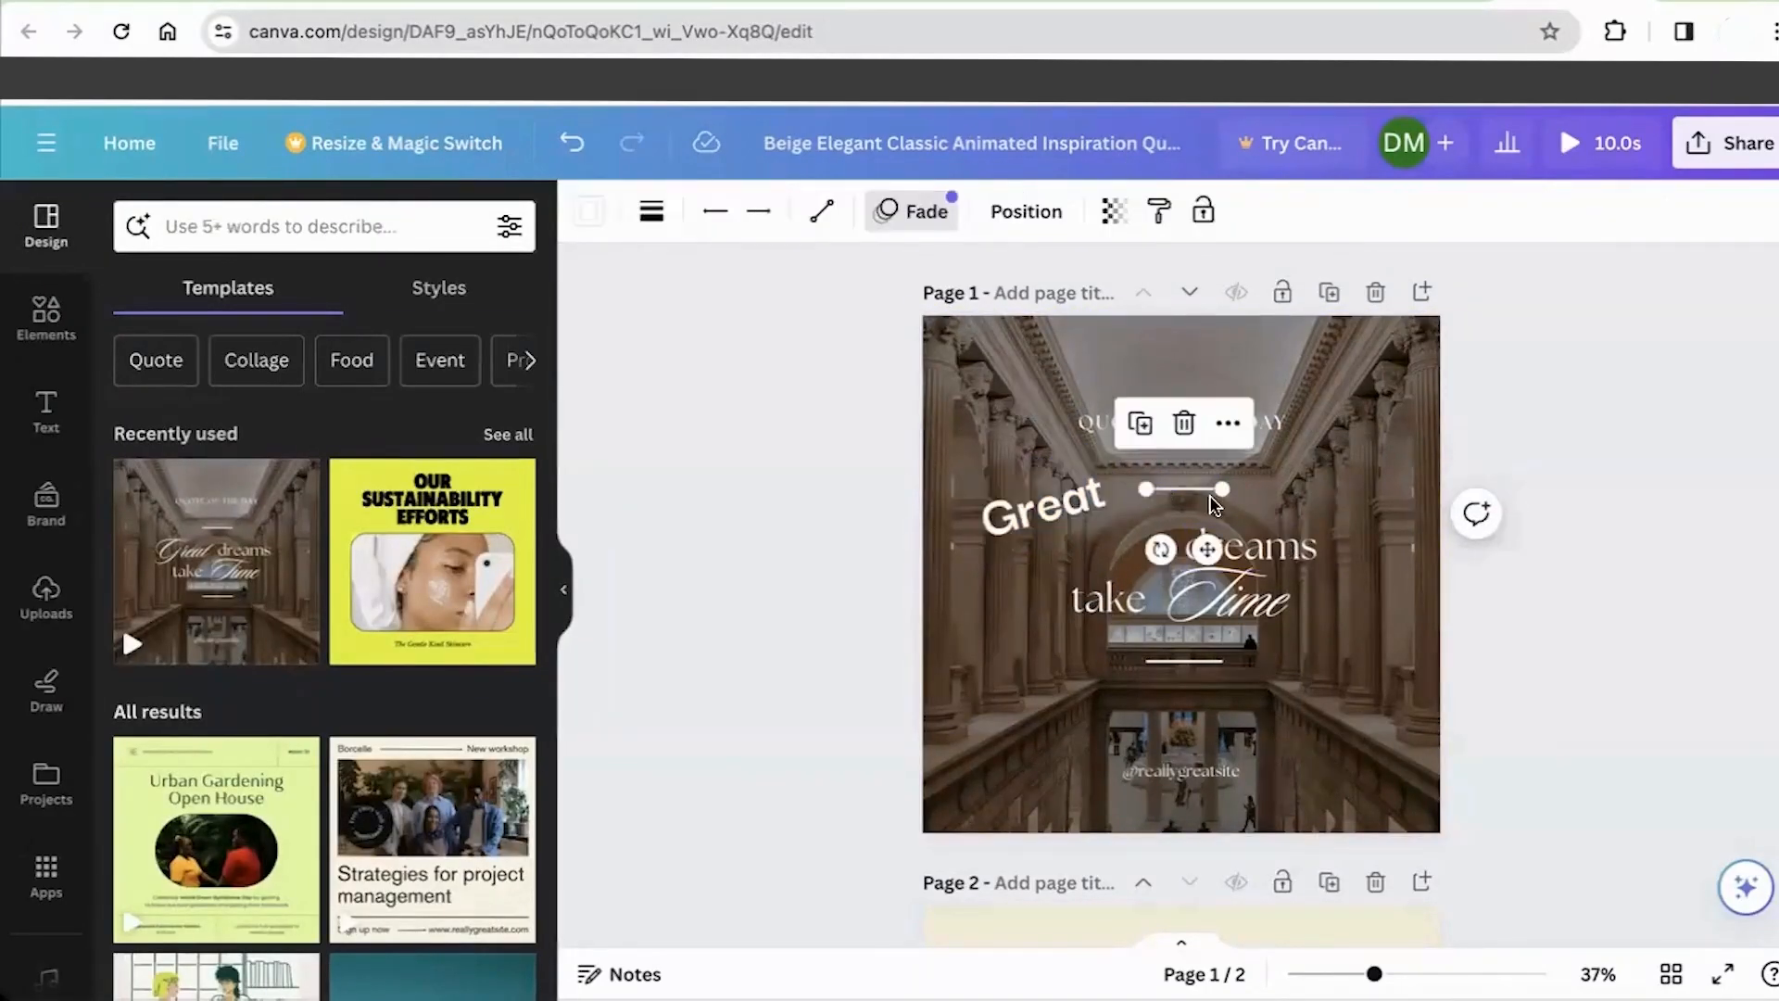
pyautogui.moveTo(1228, 486)
pyautogui.mouseDown()
pyautogui.moveTo(1272, 500)
pyautogui.moveTo(1279, 484)
pyautogui.moveTo(1228, 427)
pyautogui.moveTo(1255, 471)
pyautogui.mouseUp()
pyautogui.press('Delete')
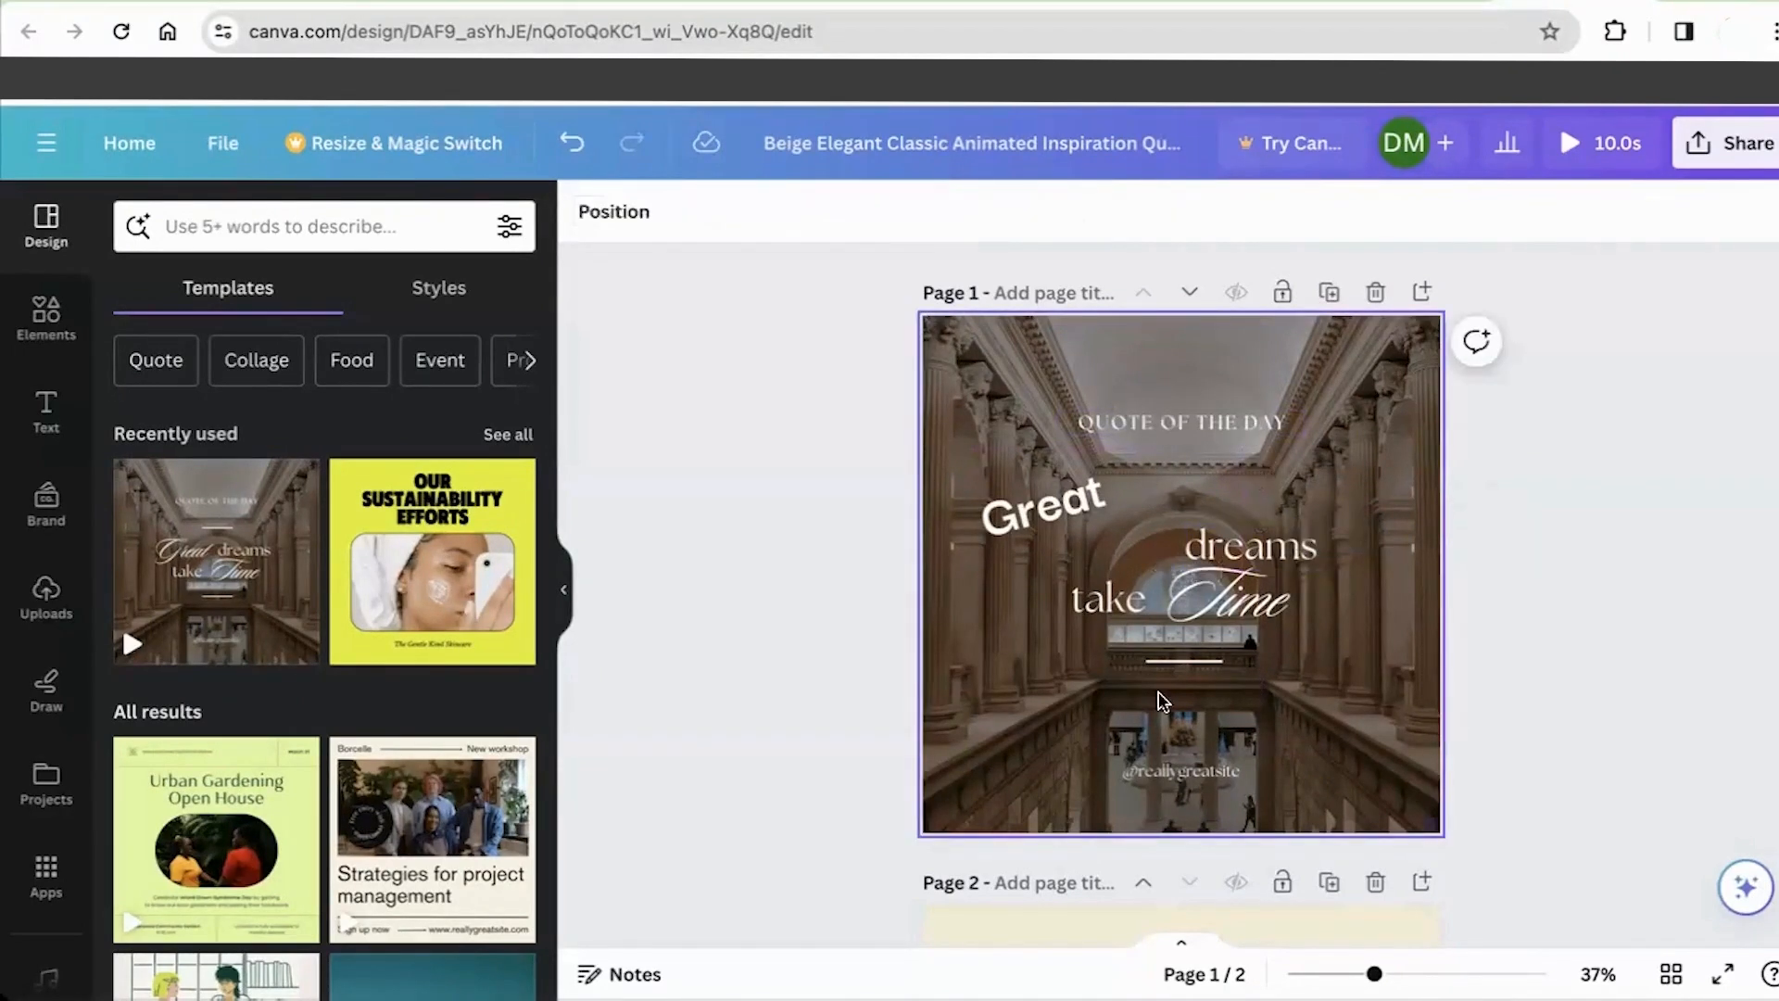
# Step: Replace page 1's design with the teal and orange roadside "Take a break to Refresh" quote template
pyautogui.click(1346, 419)
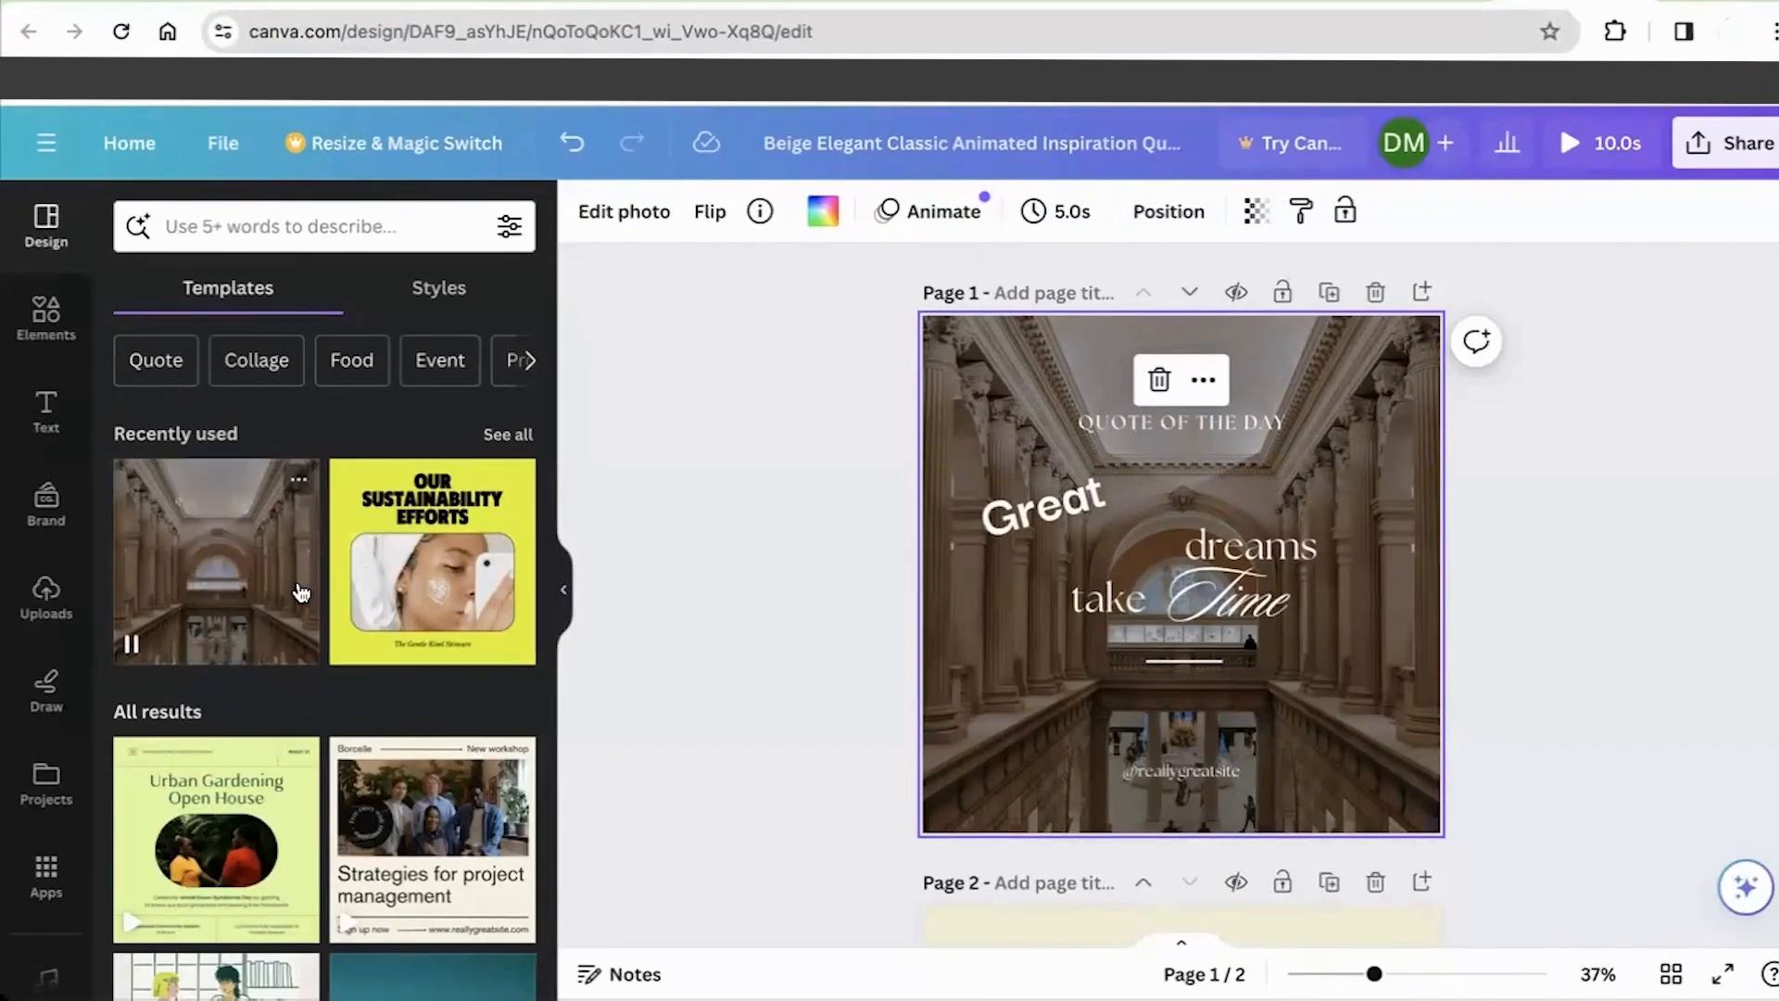
pyautogui.scroll(-2, 299, 591)
pyautogui.scroll(-3, 299, 591)
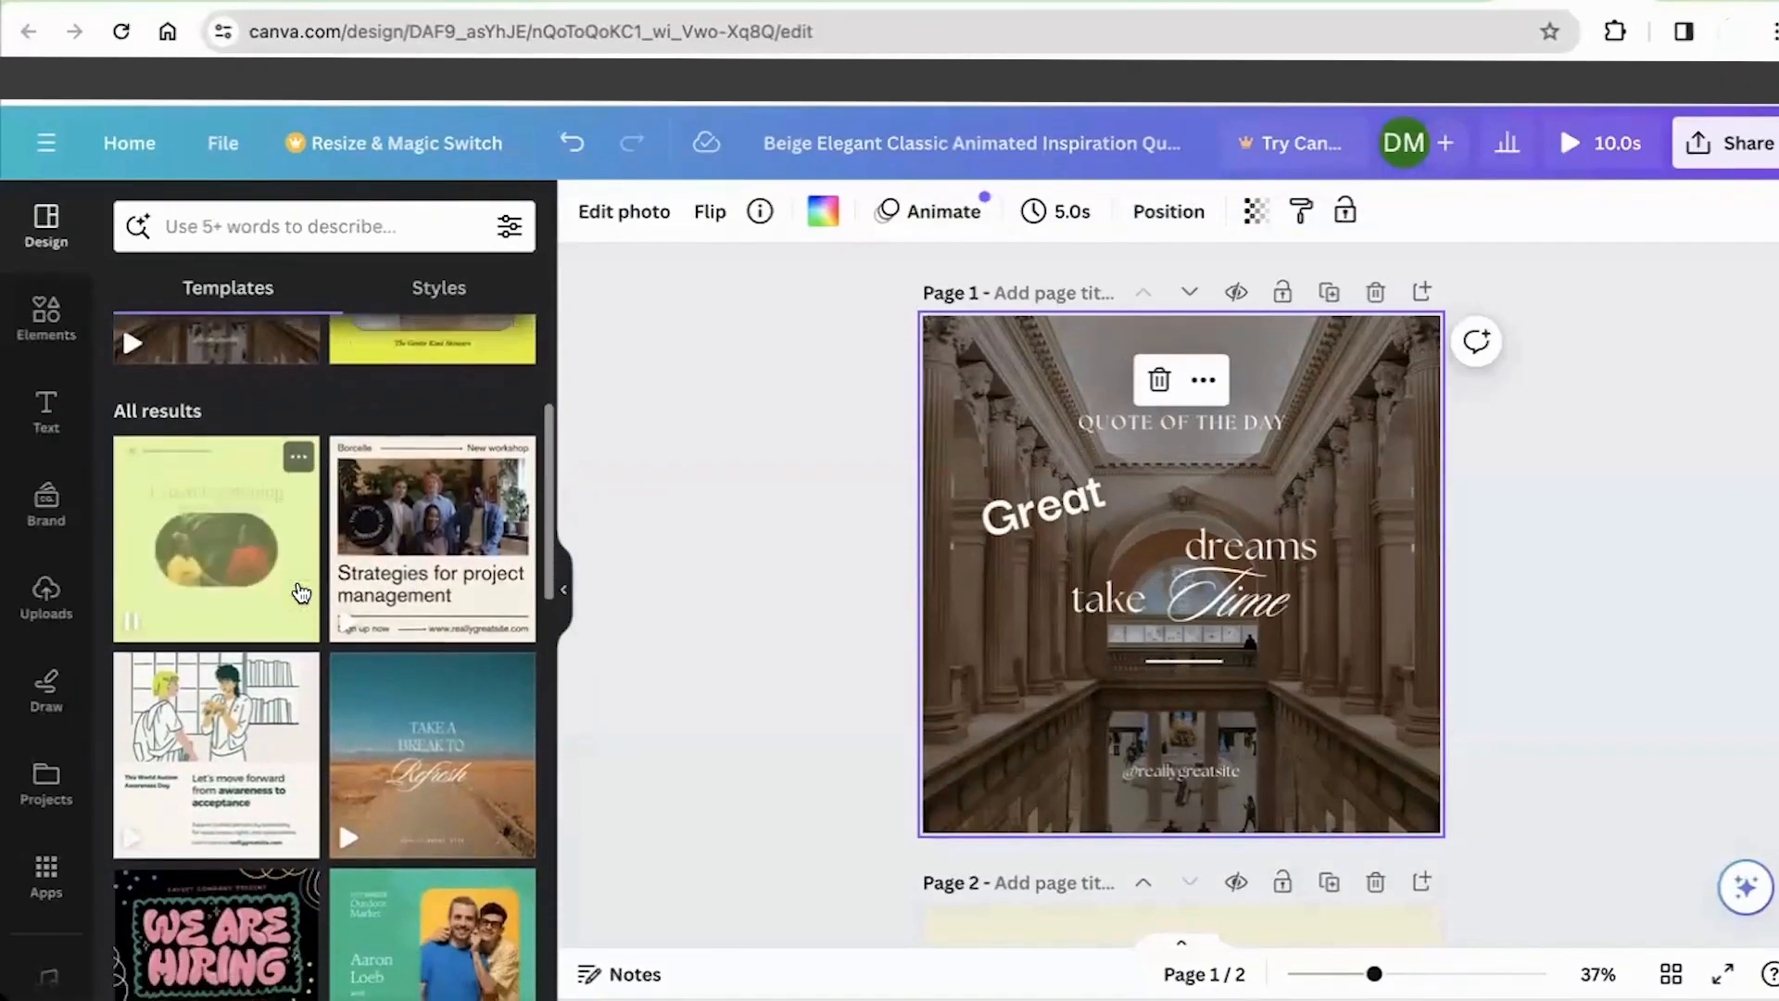
pyautogui.scroll(-1, 299, 591)
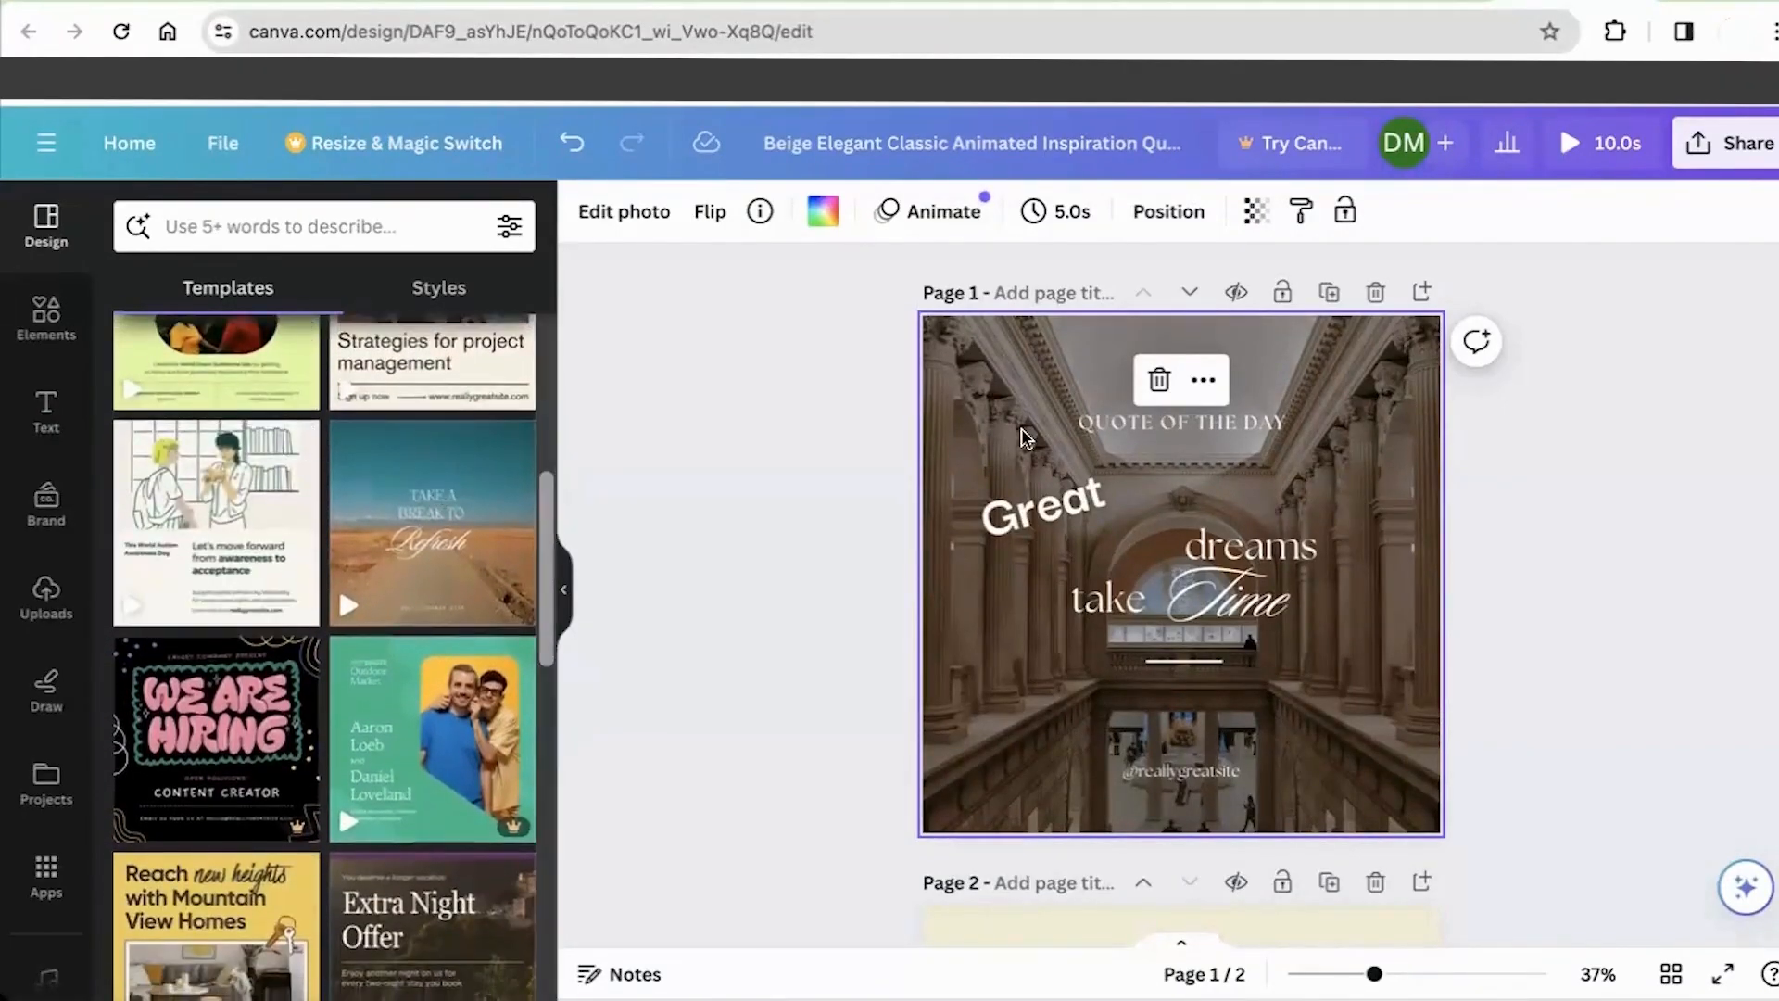
pyautogui.moveTo(453, 513)
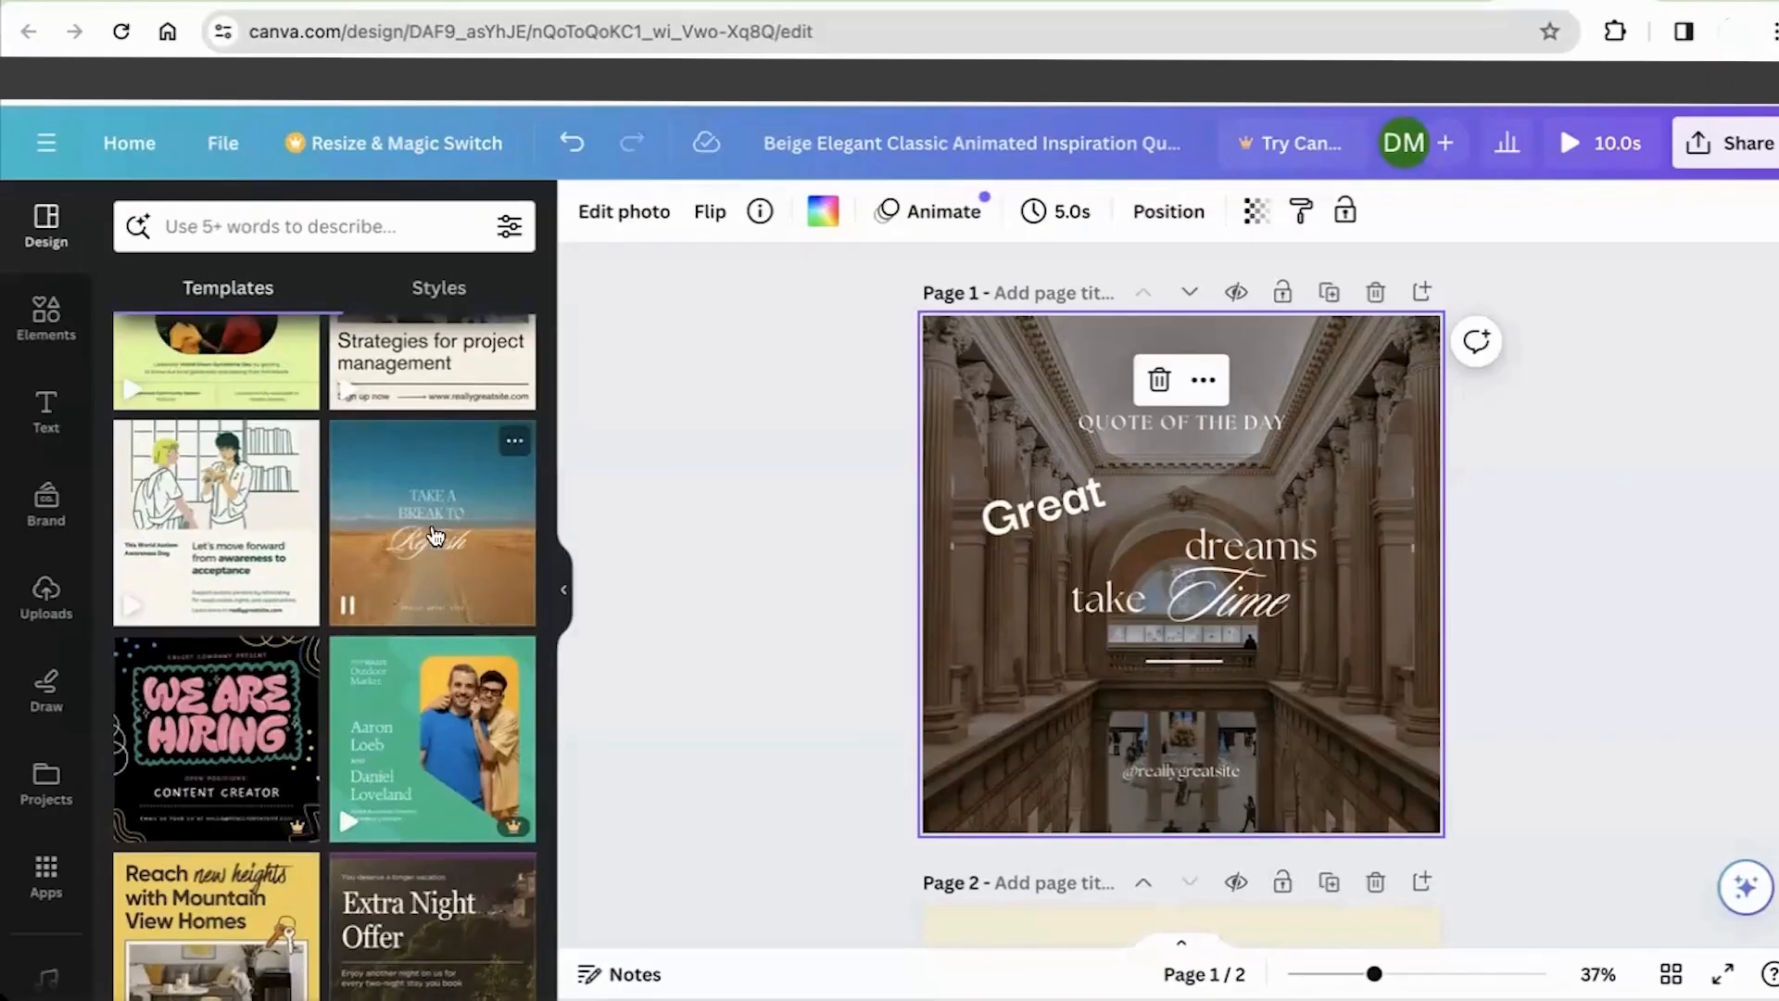
pyautogui.click(471, 549)
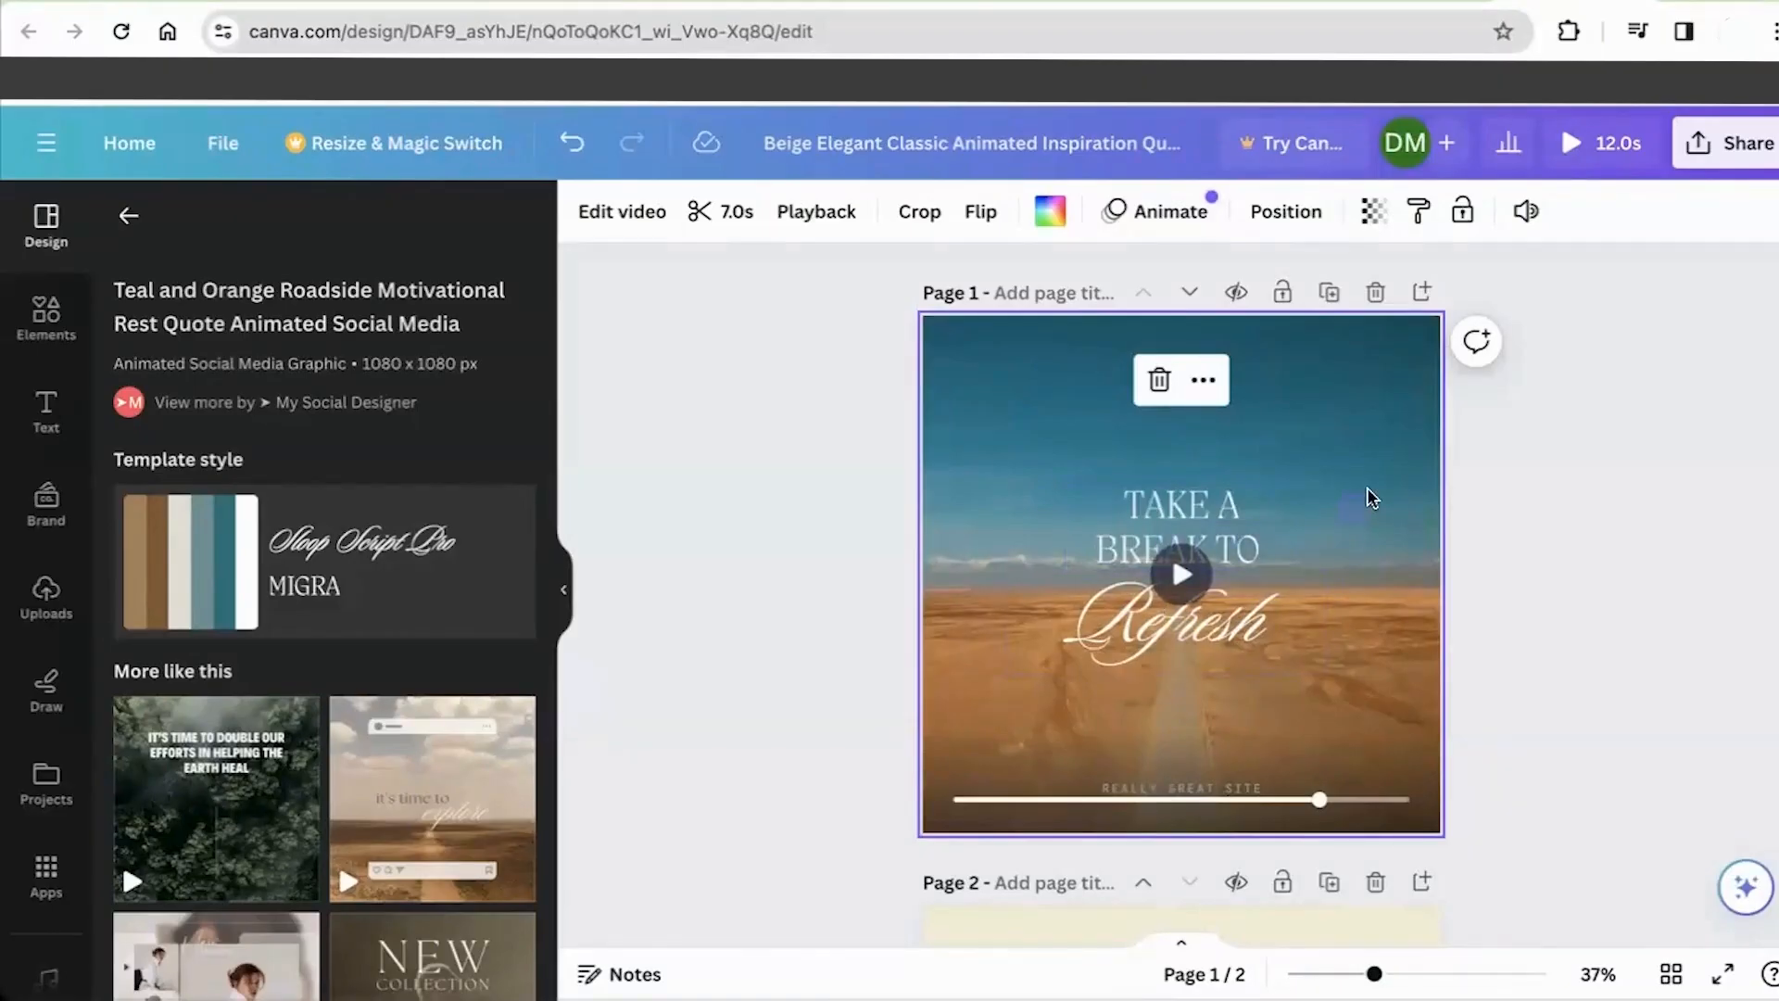
# Step: Move the "TAKE A BREAK TO" text up and left, and shift "Refresh" slightly to the right
pyautogui.click(1204, 528)
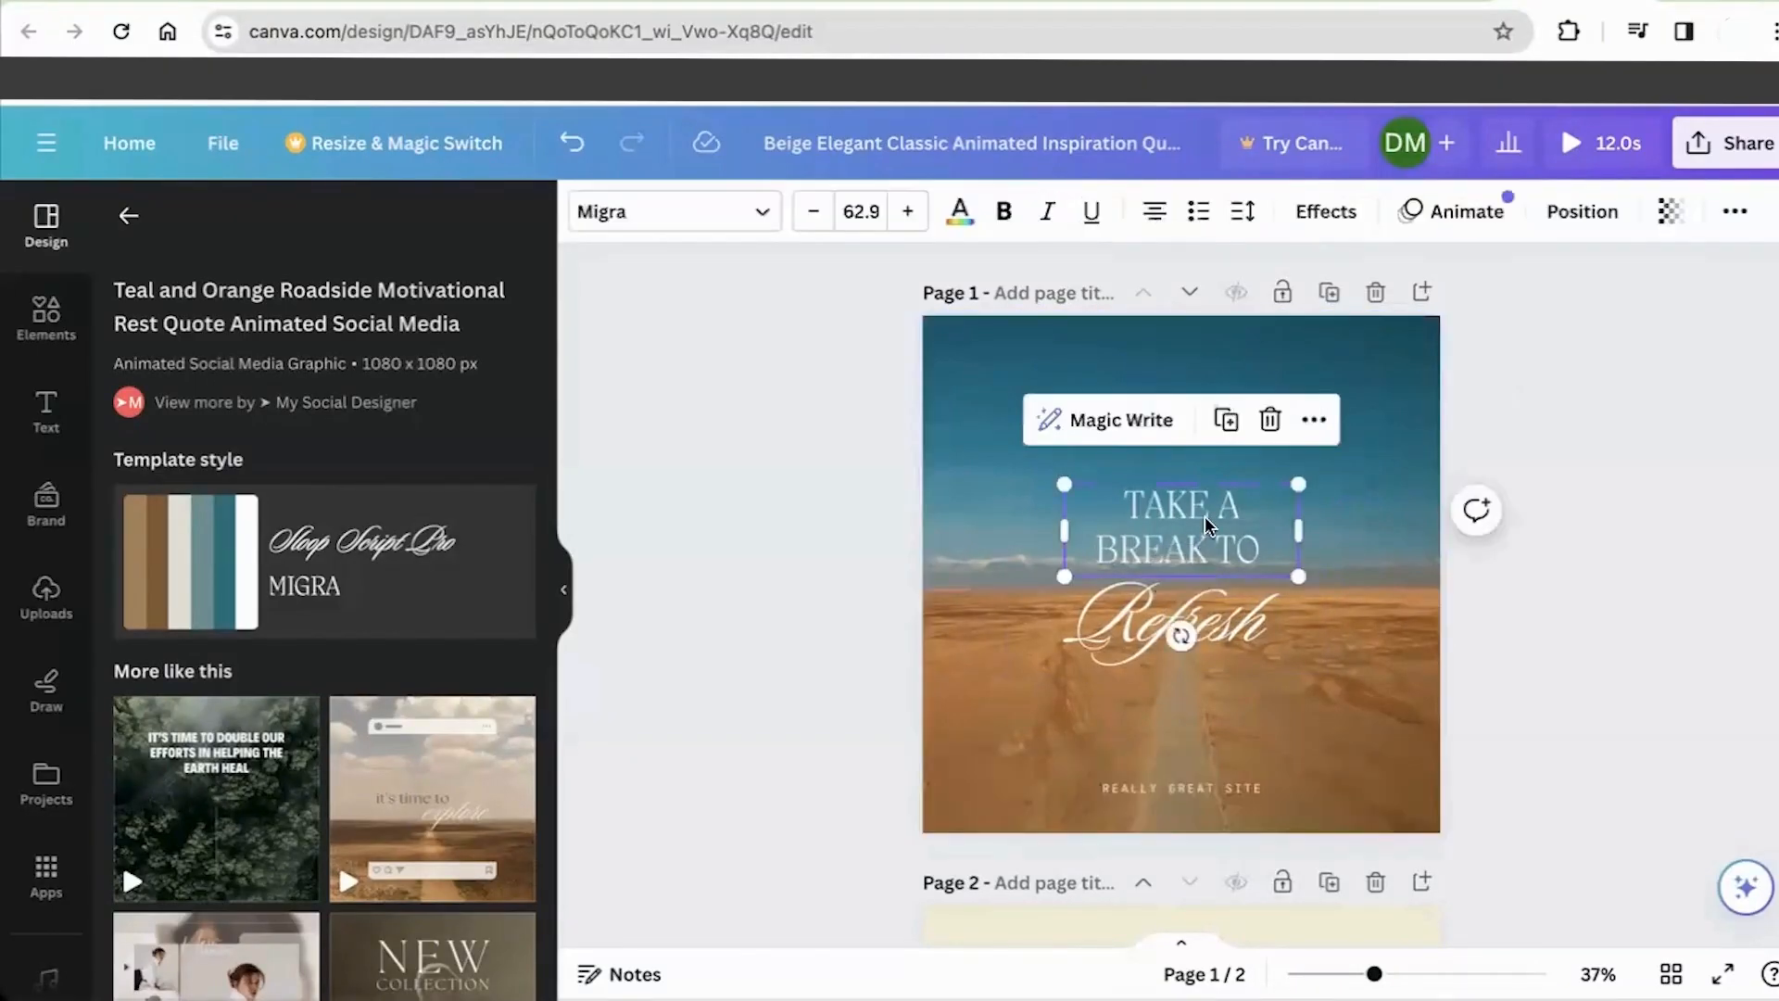
pyautogui.moveTo(1206, 528); pyautogui.dragTo(1114, 480)
pyautogui.click(1129, 640)
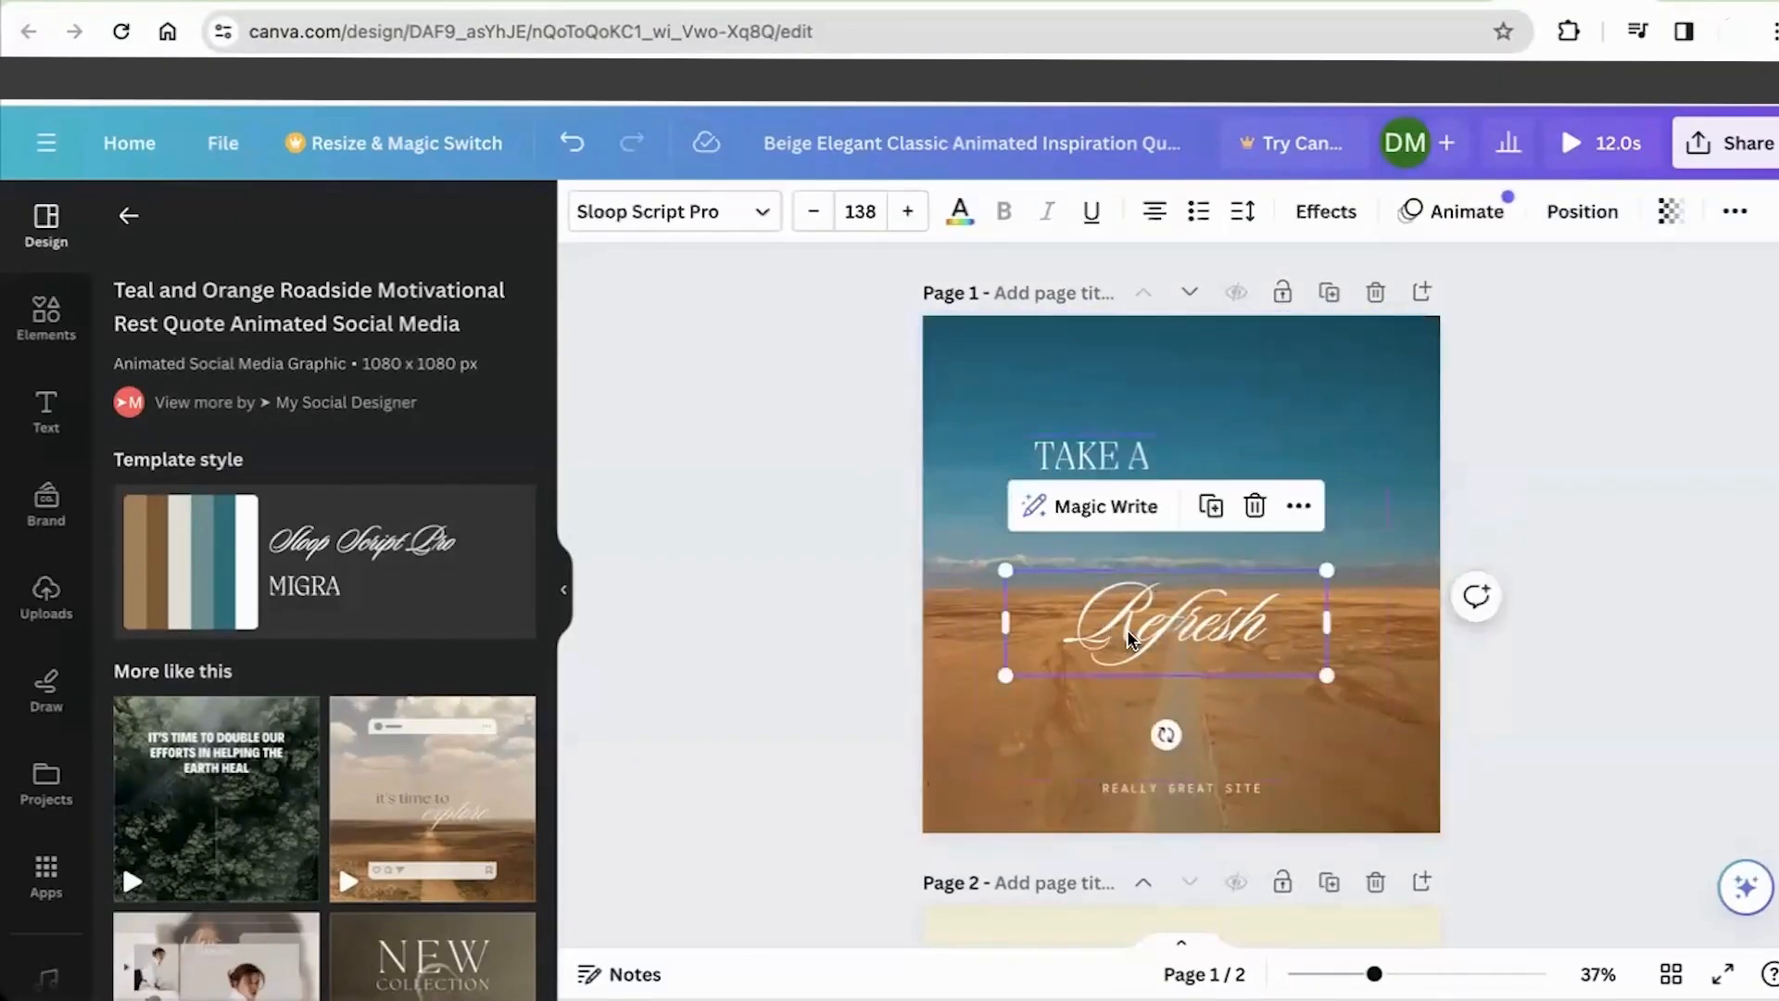
pyautogui.moveTo(1129, 639); pyautogui.dragTo(1142, 644)
# Step: Try yellow as the text colour of "Refresh" and return it to white
pyautogui.doubleClick(1141, 637)
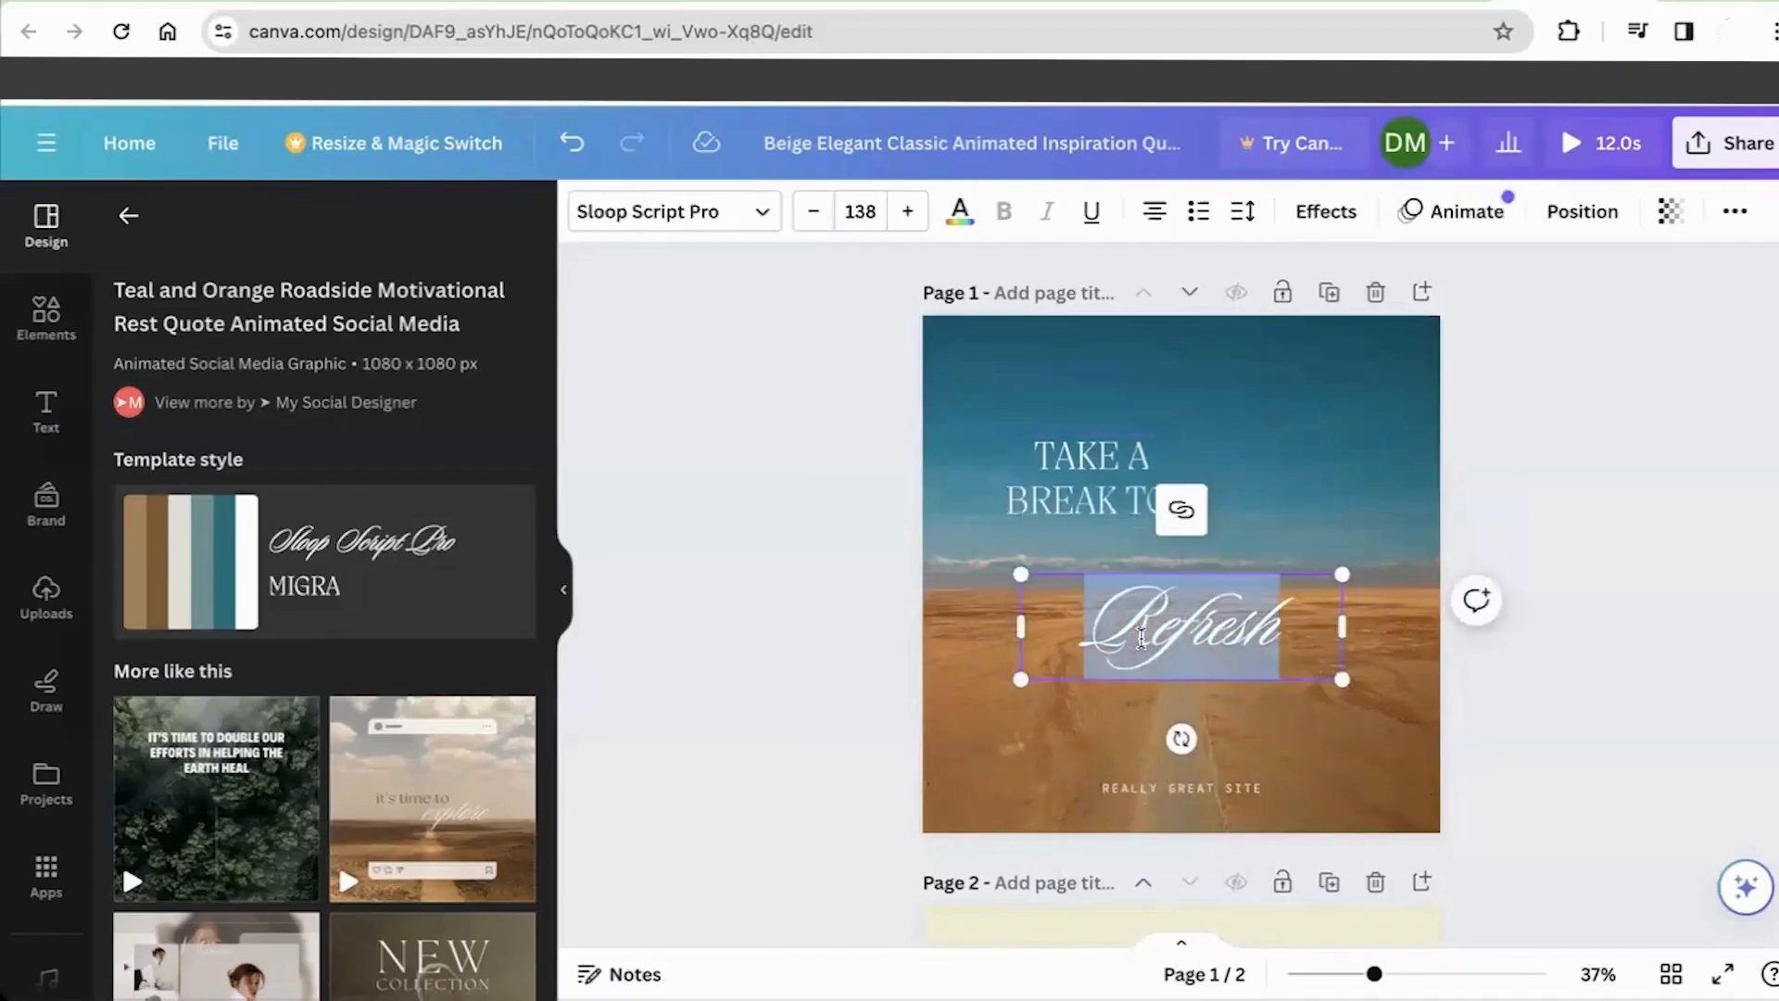
pyautogui.click(961, 215)
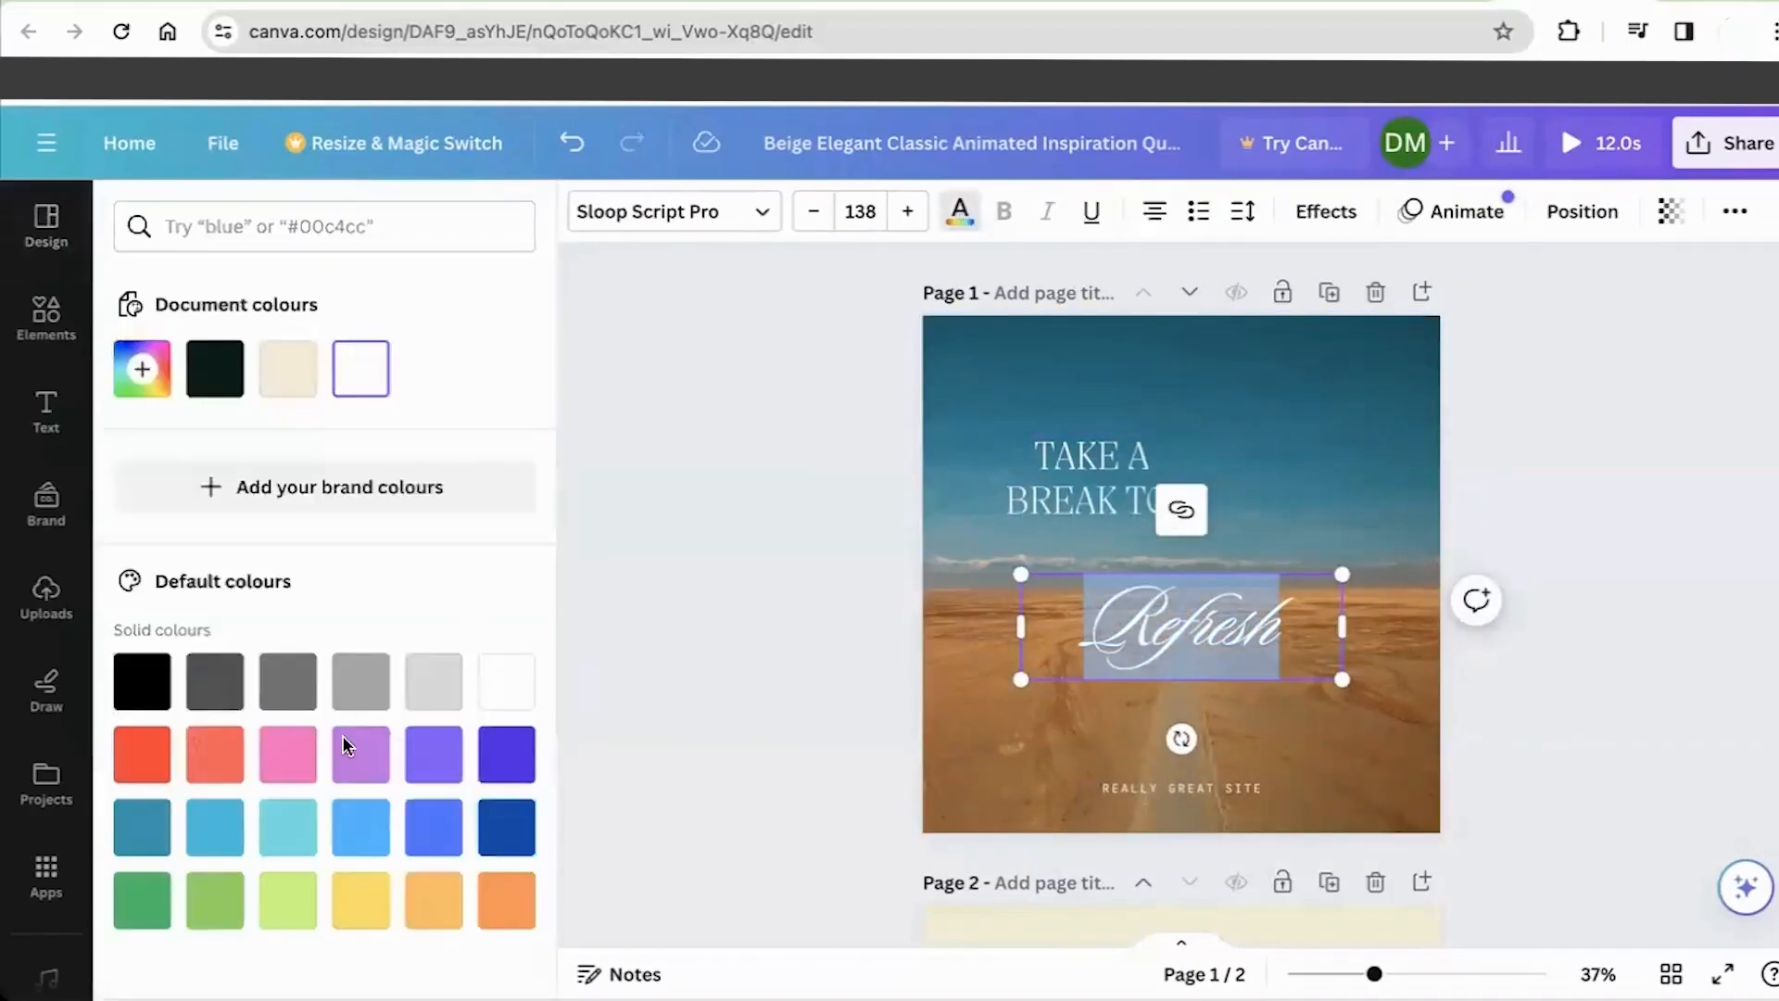
pyautogui.click(368, 906)
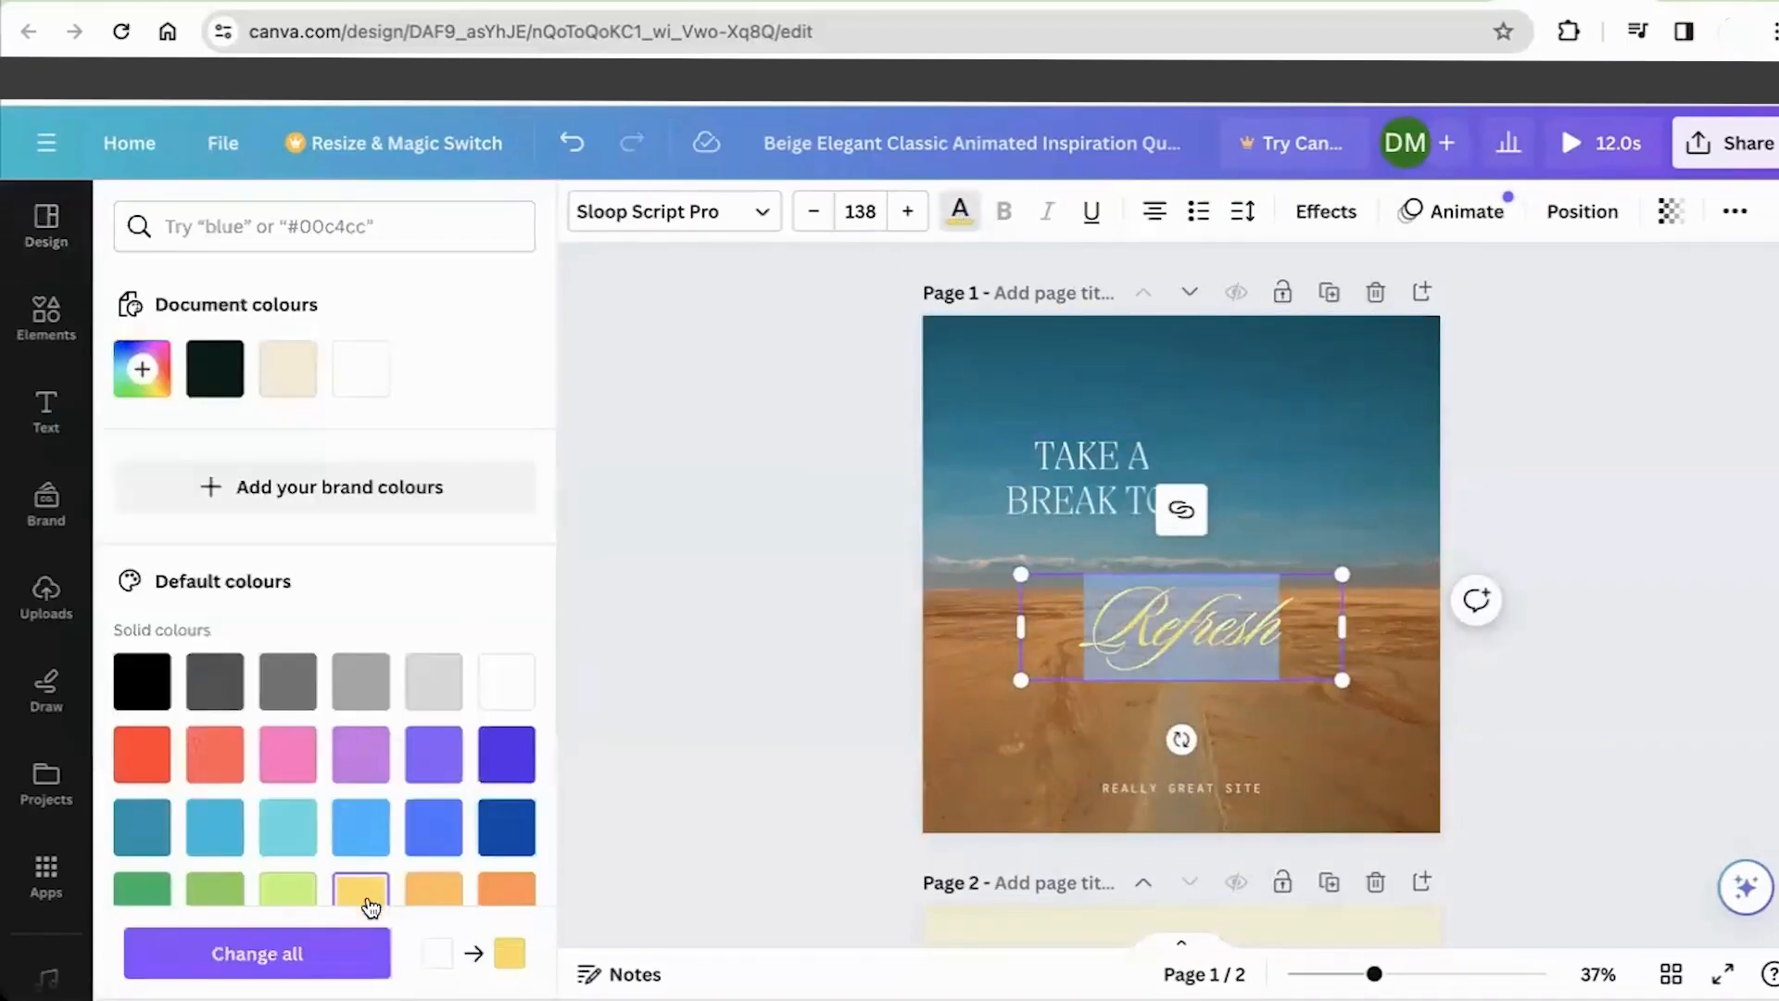
pyautogui.click(530, 688)
pyautogui.press('Escape')
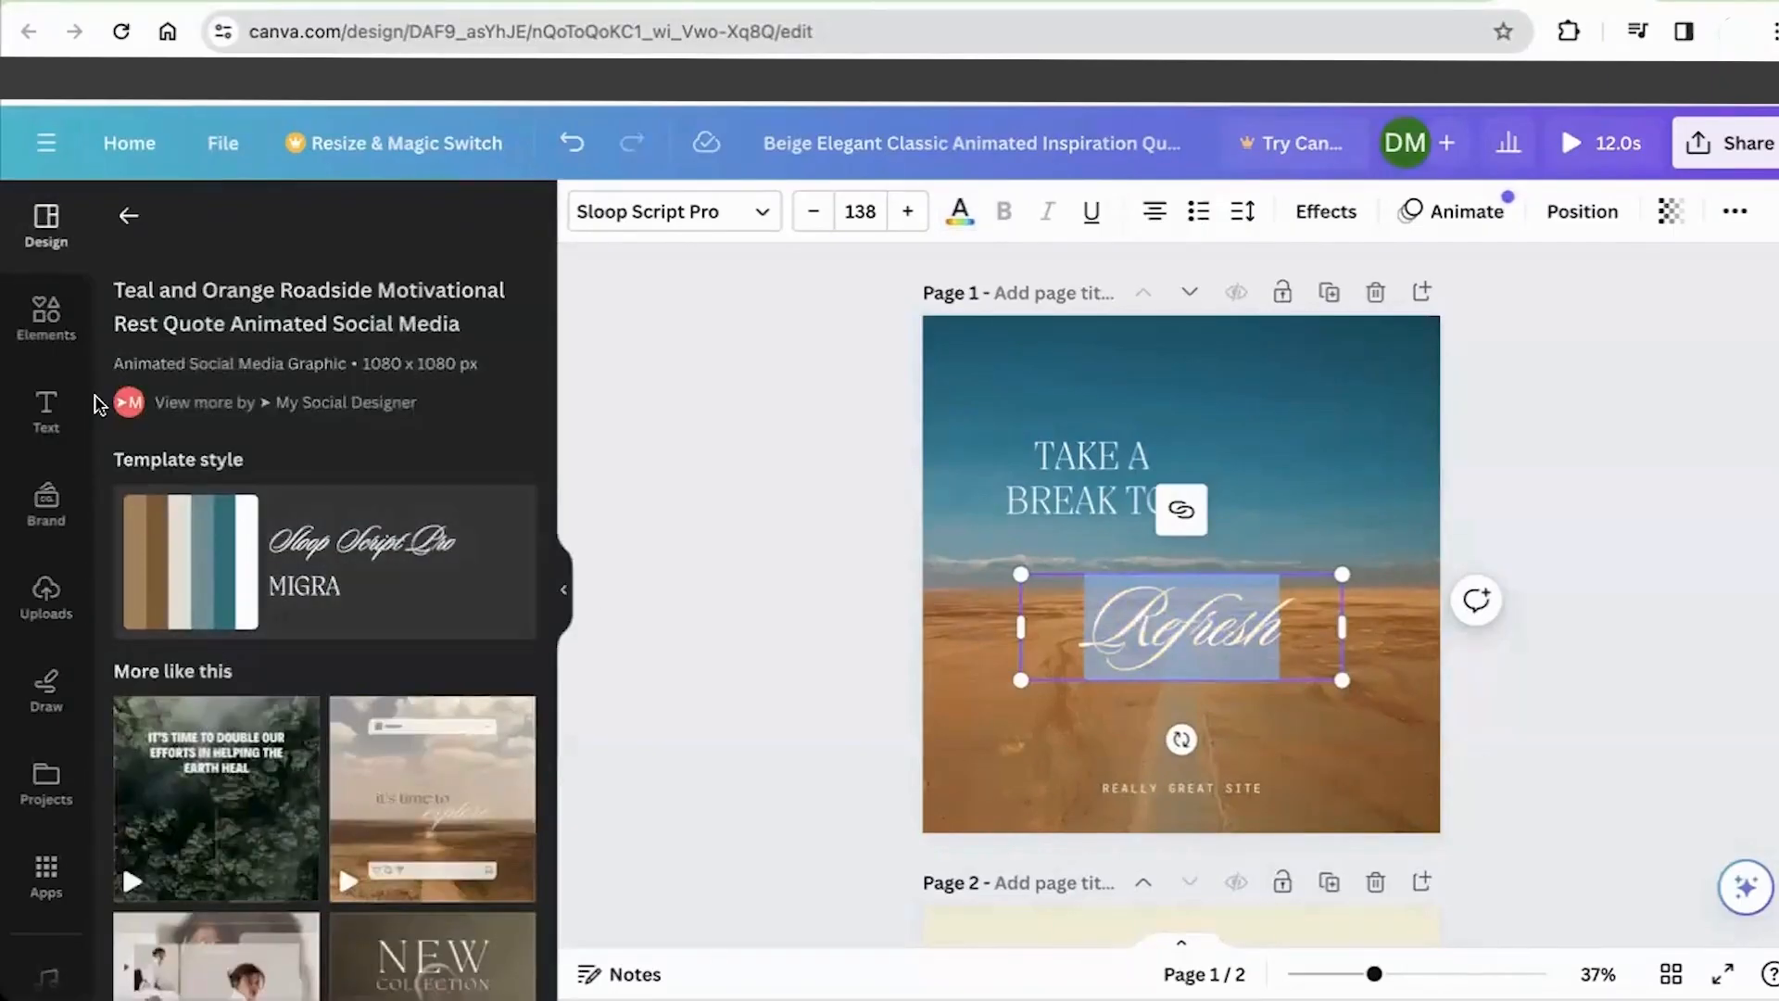
# Step: Replace page 1's desert road background with the night city skyline photo from the elements library
pyautogui.scroll(-2, 278, 612)
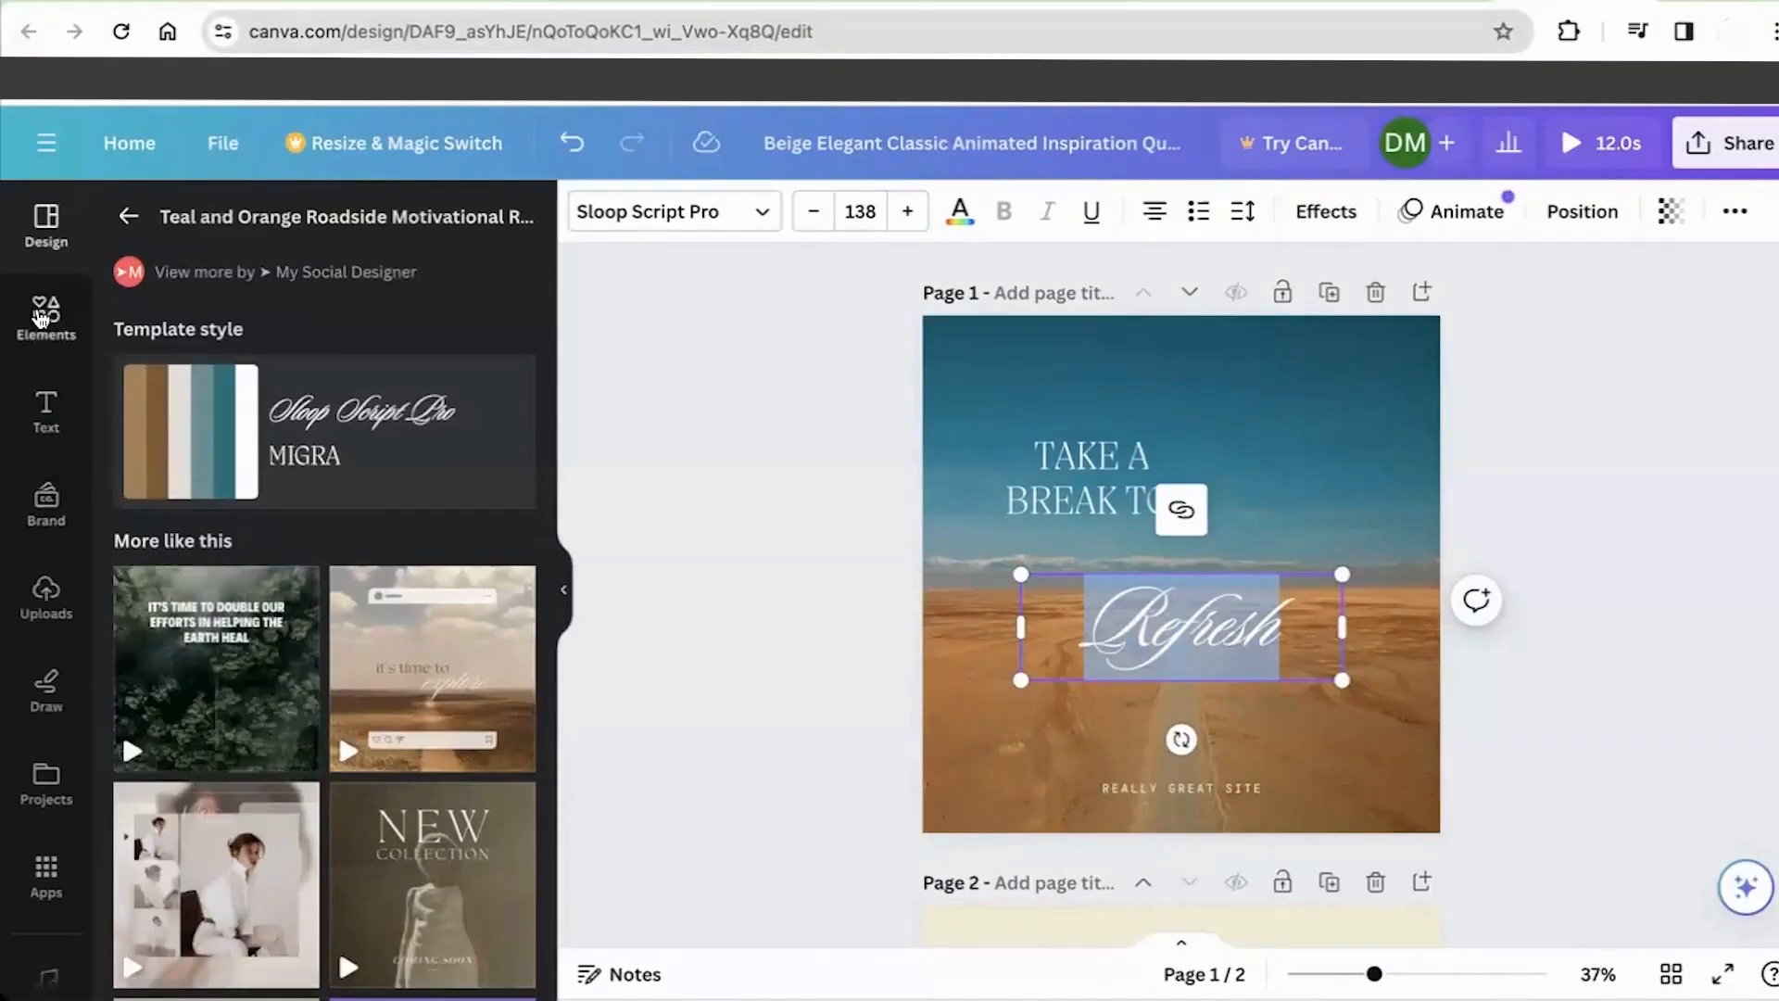
pyautogui.click(48, 325)
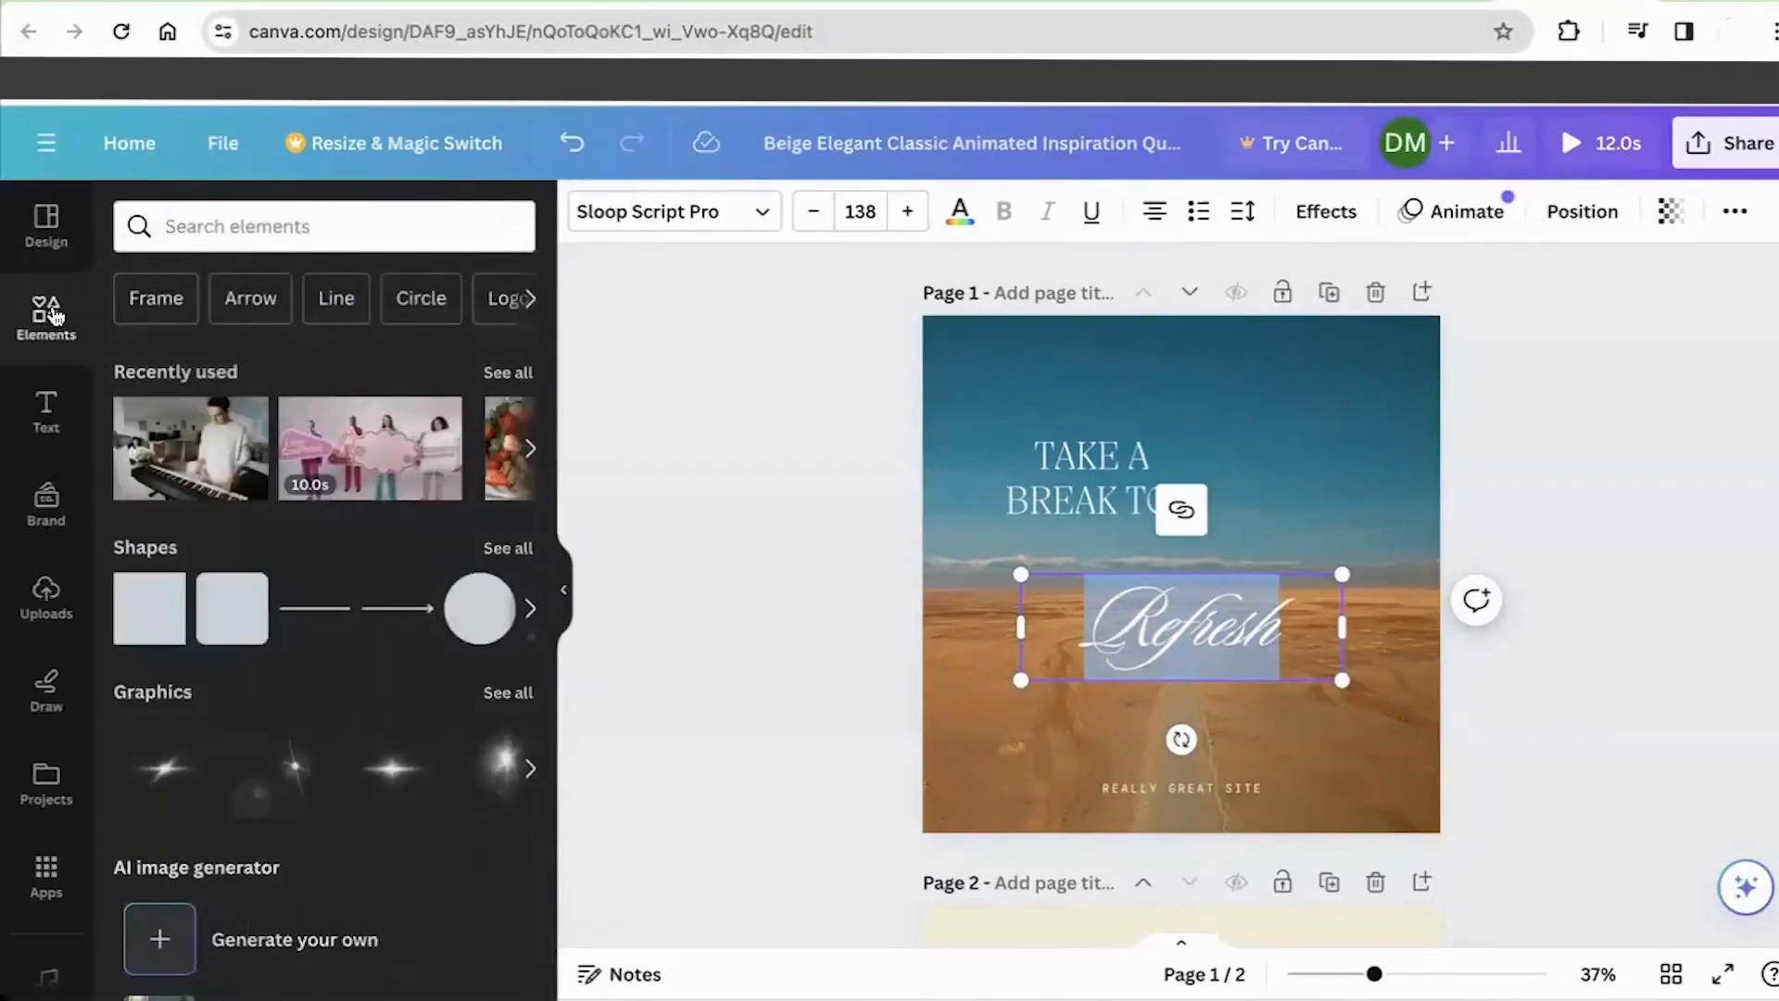
pyautogui.scroll(-5, 287, 671)
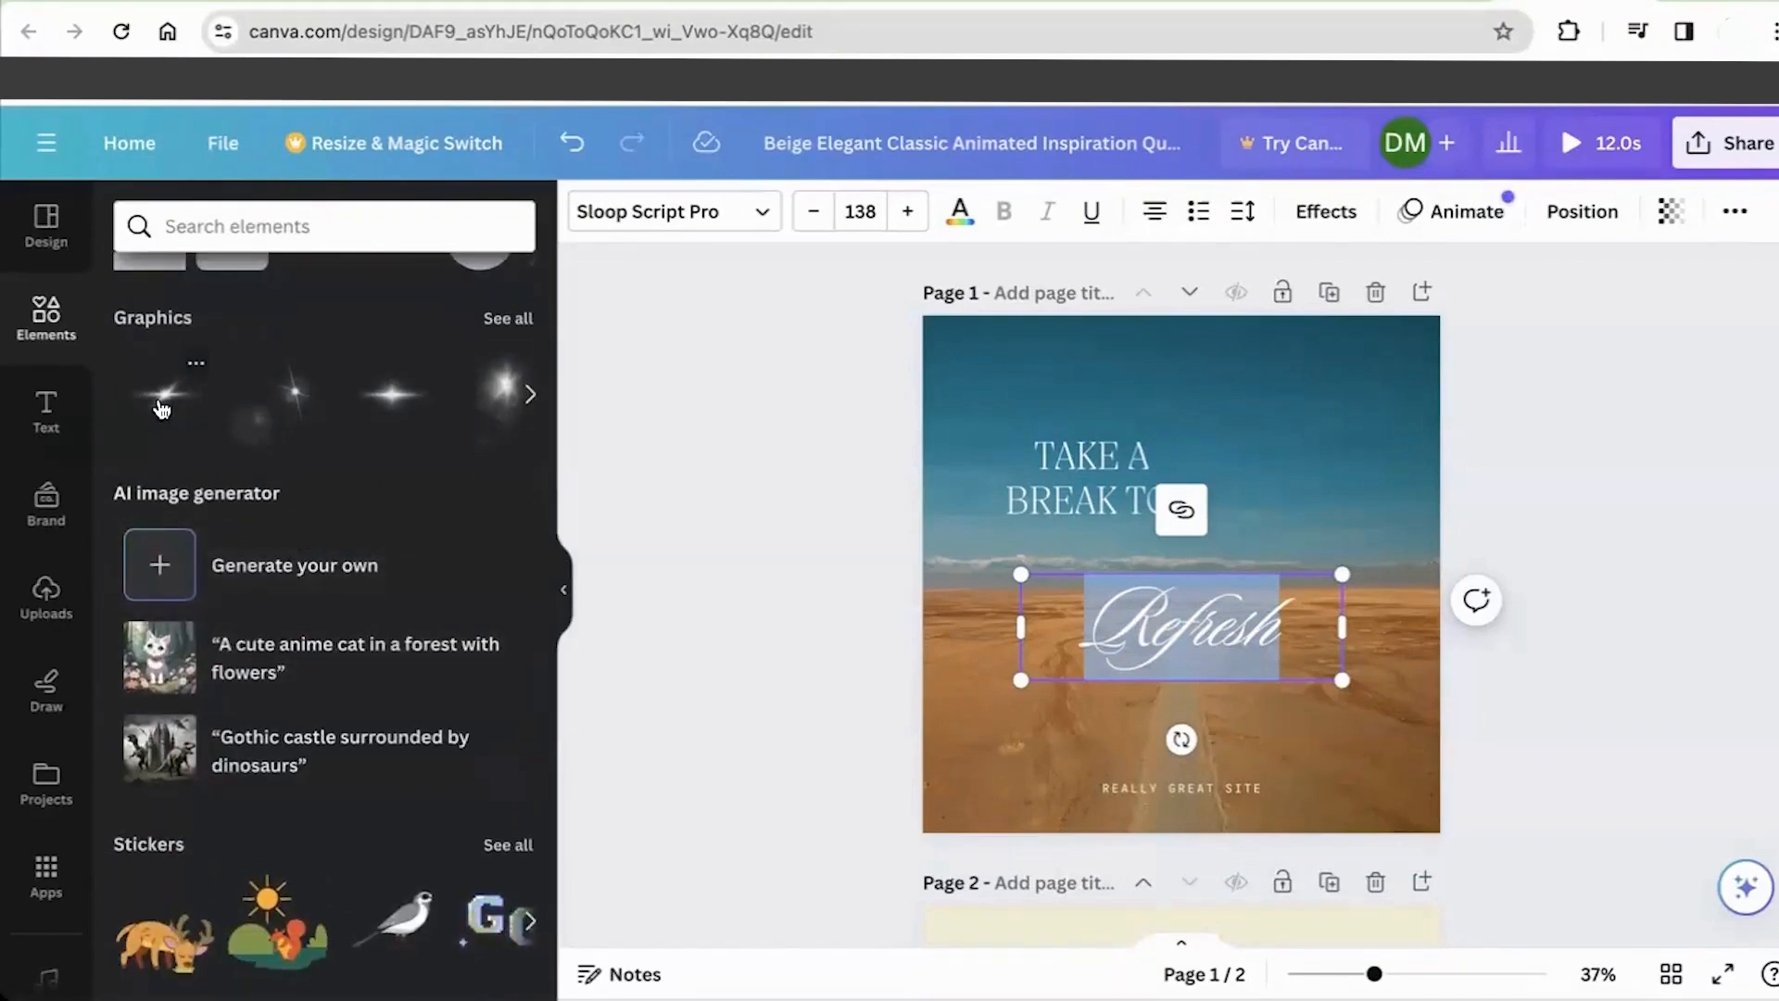
pyautogui.scroll(-5, 198, 588)
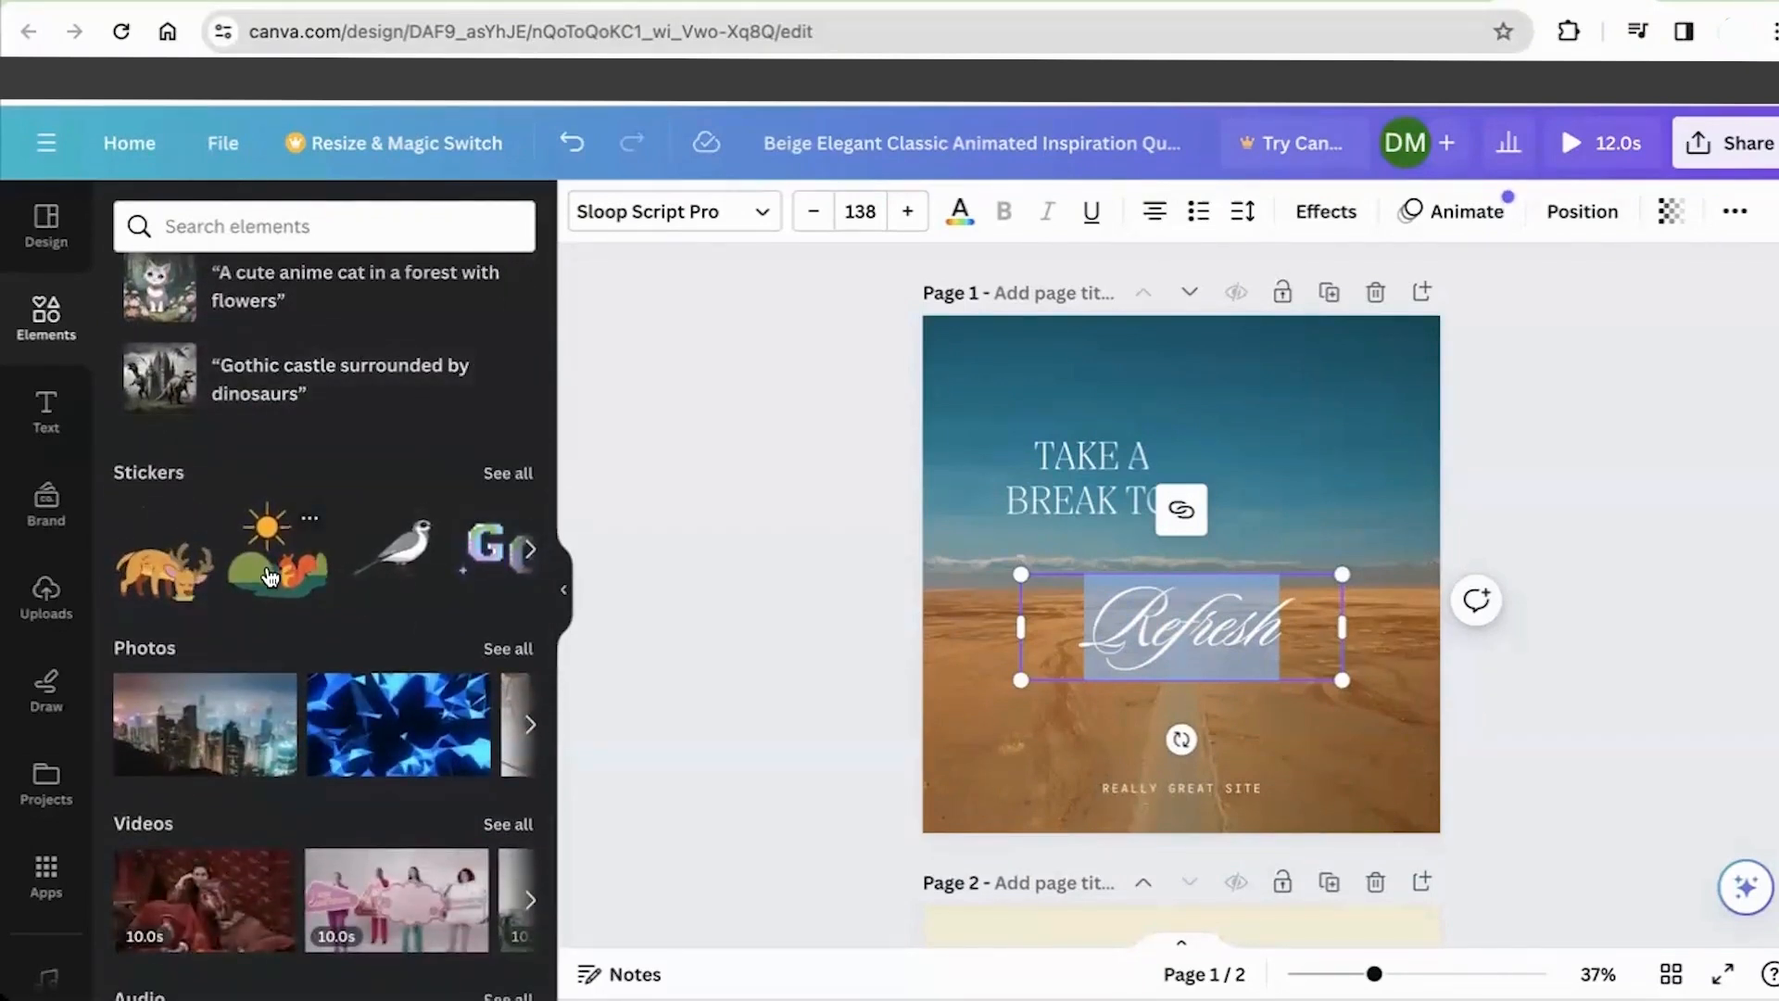
pyautogui.scroll(-2, 269, 556)
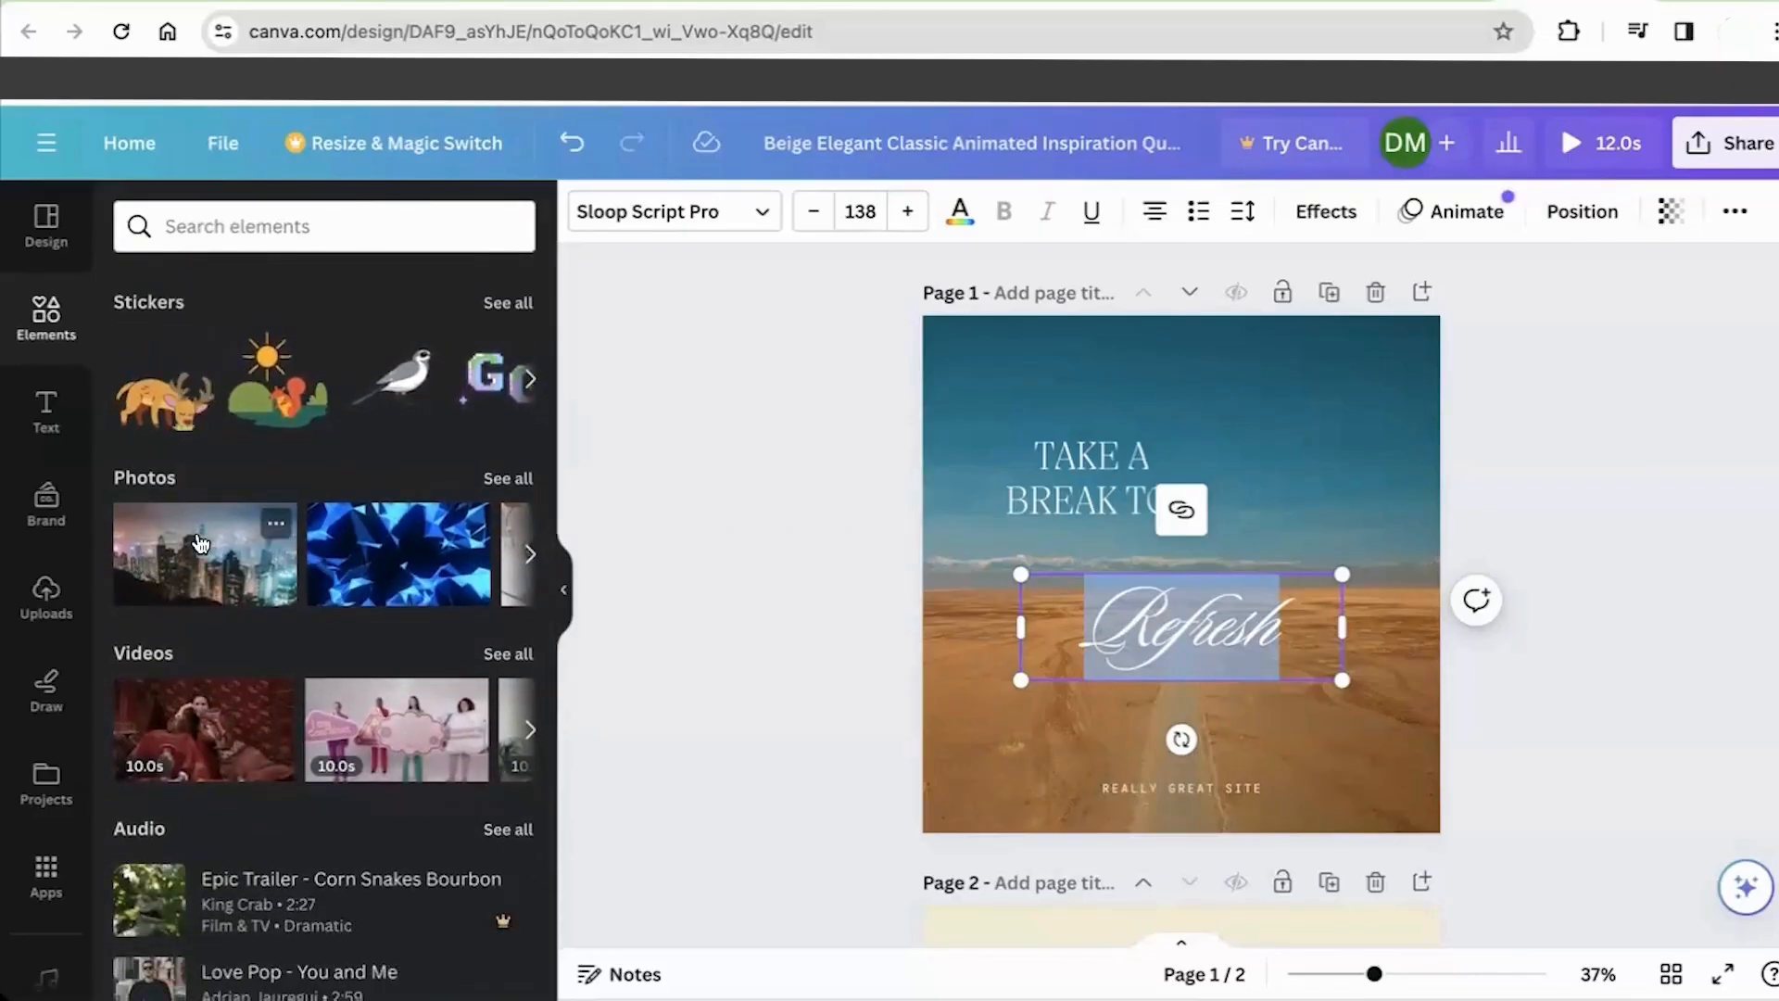
pyautogui.moveTo(199, 544); pyautogui.dragTo(947, 447)
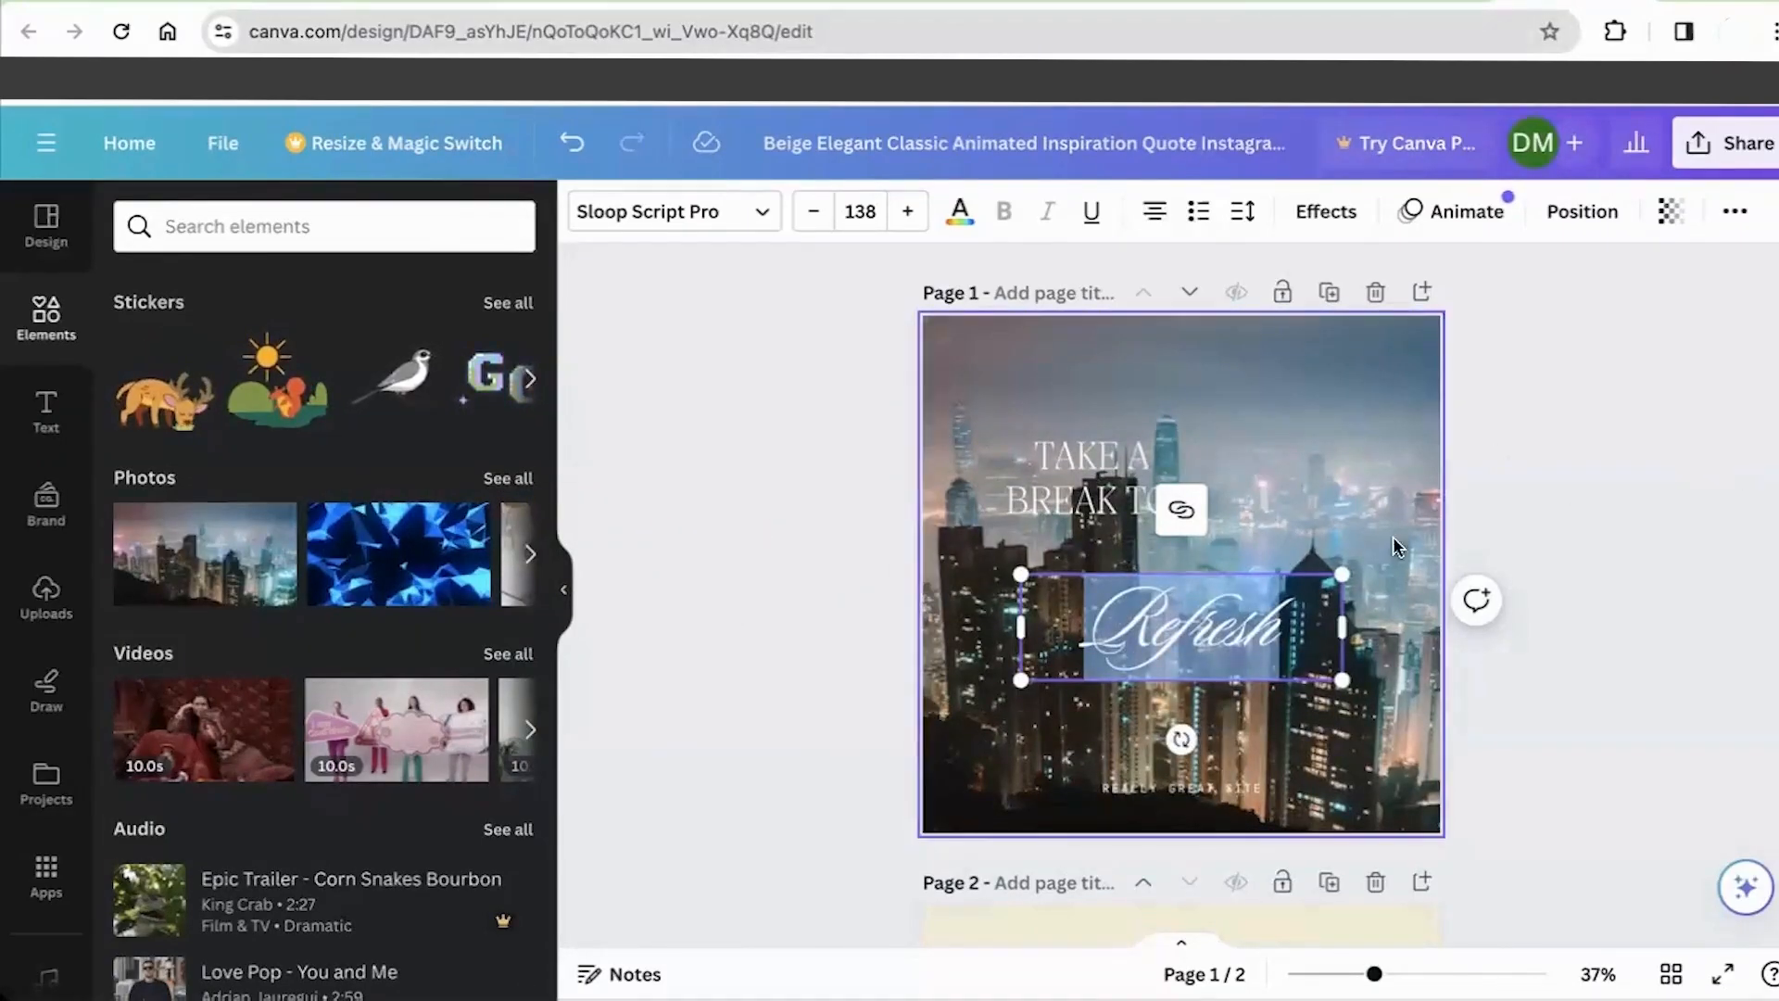
# Step: Move the "TAKE A BREAK TO" text to the upper right of page 1 and delete the "Refresh" text
pyautogui.click(1066, 463)
pyautogui.moveTo(1167, 426); pyautogui.dragTo(1355, 335)
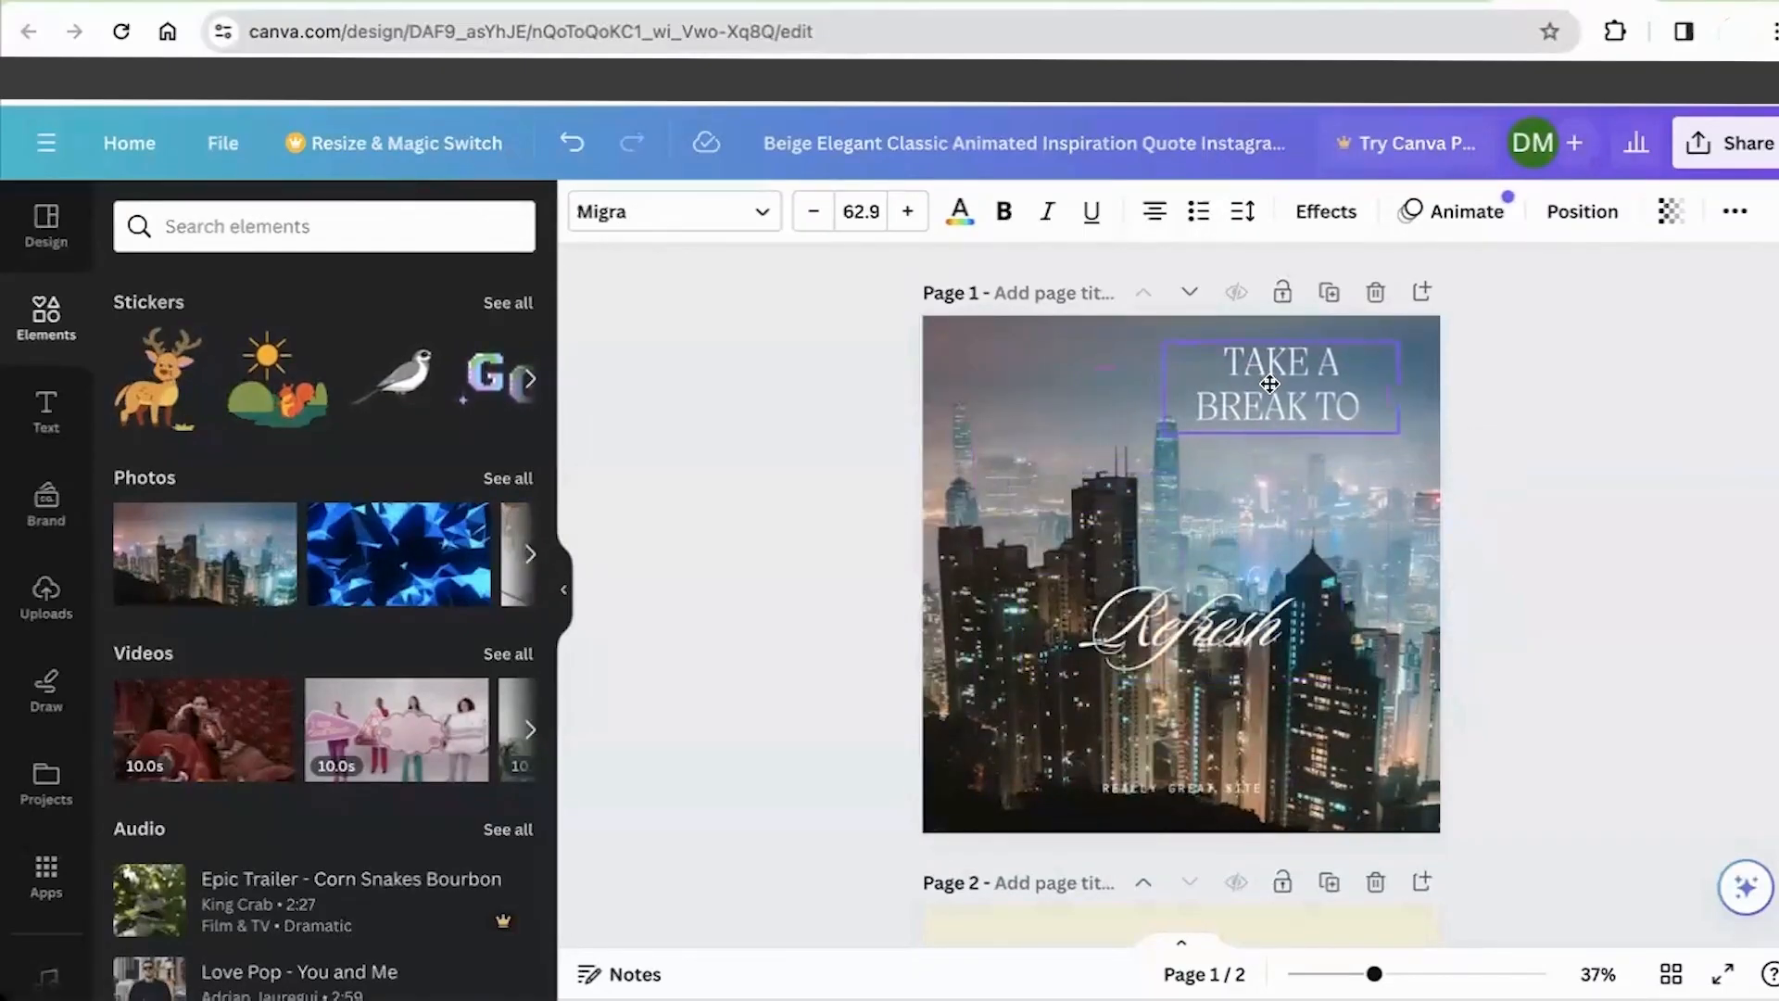
pyautogui.click(1544, 628)
pyautogui.click(1186, 653)
pyautogui.press('Delete')
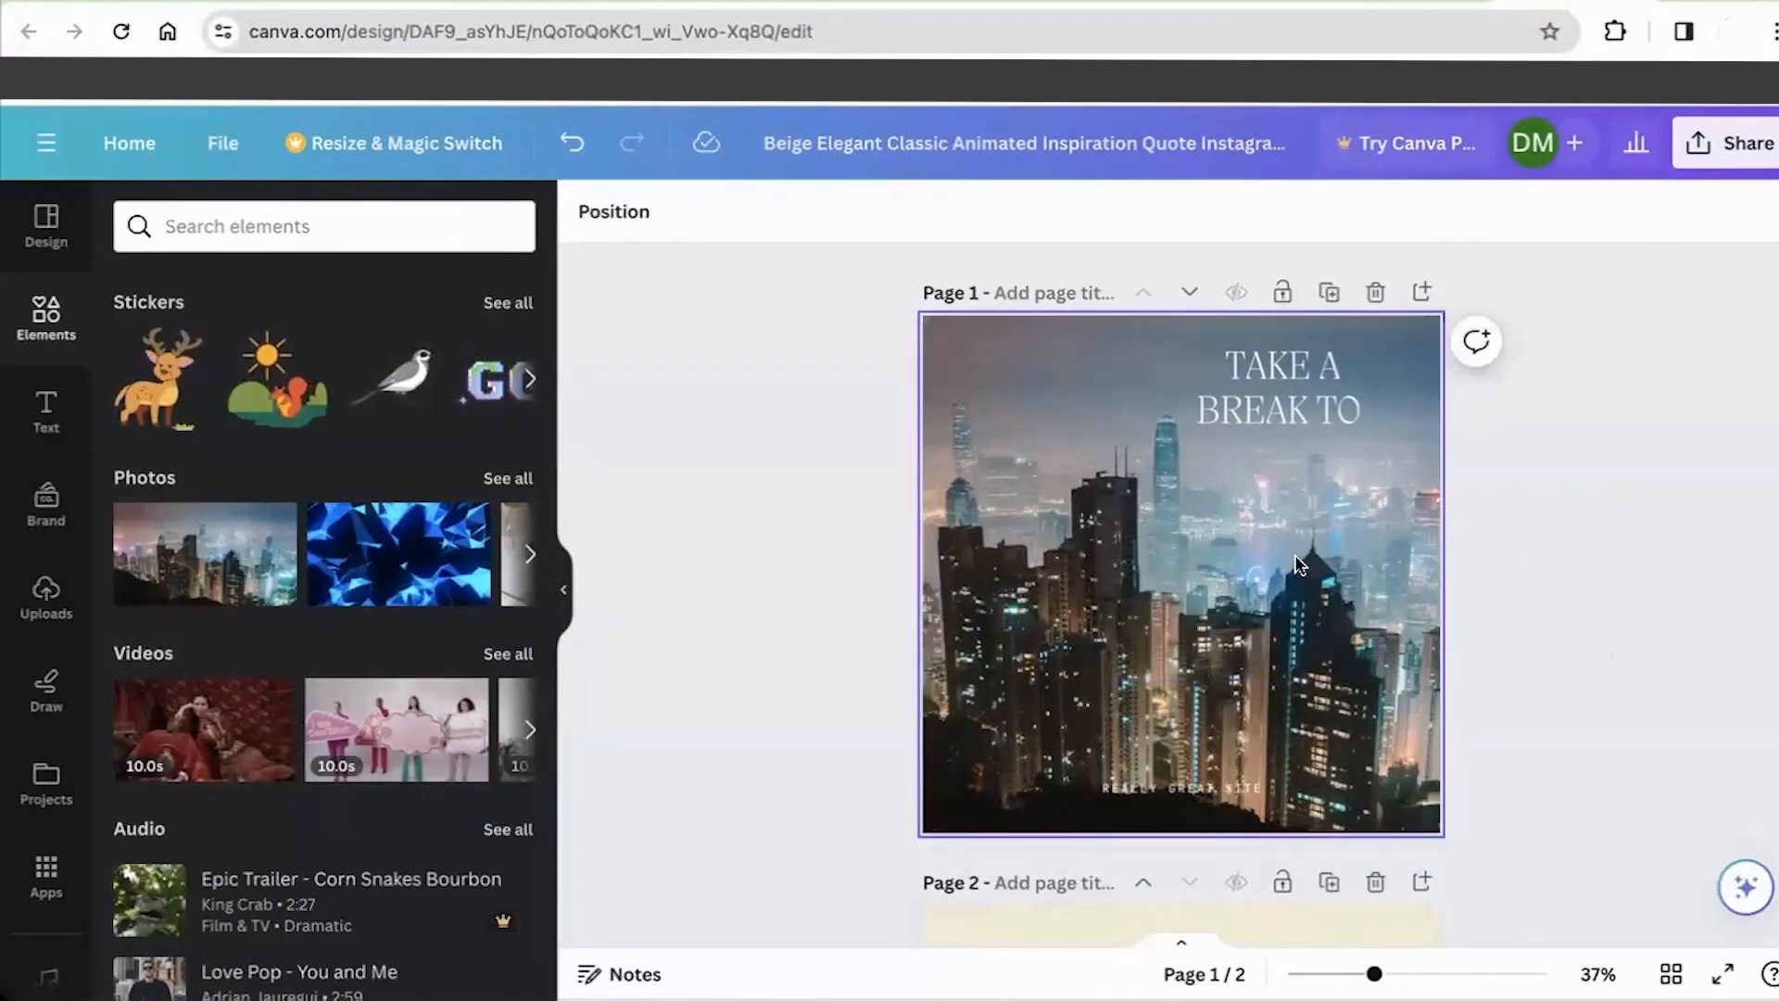
# Step: Shorten the heading on page 1 to "TAKE A BREAK" by removing the word "TO"
pyautogui.click(1285, 420)
pyautogui.click(1286, 424)
pyautogui.press('End')
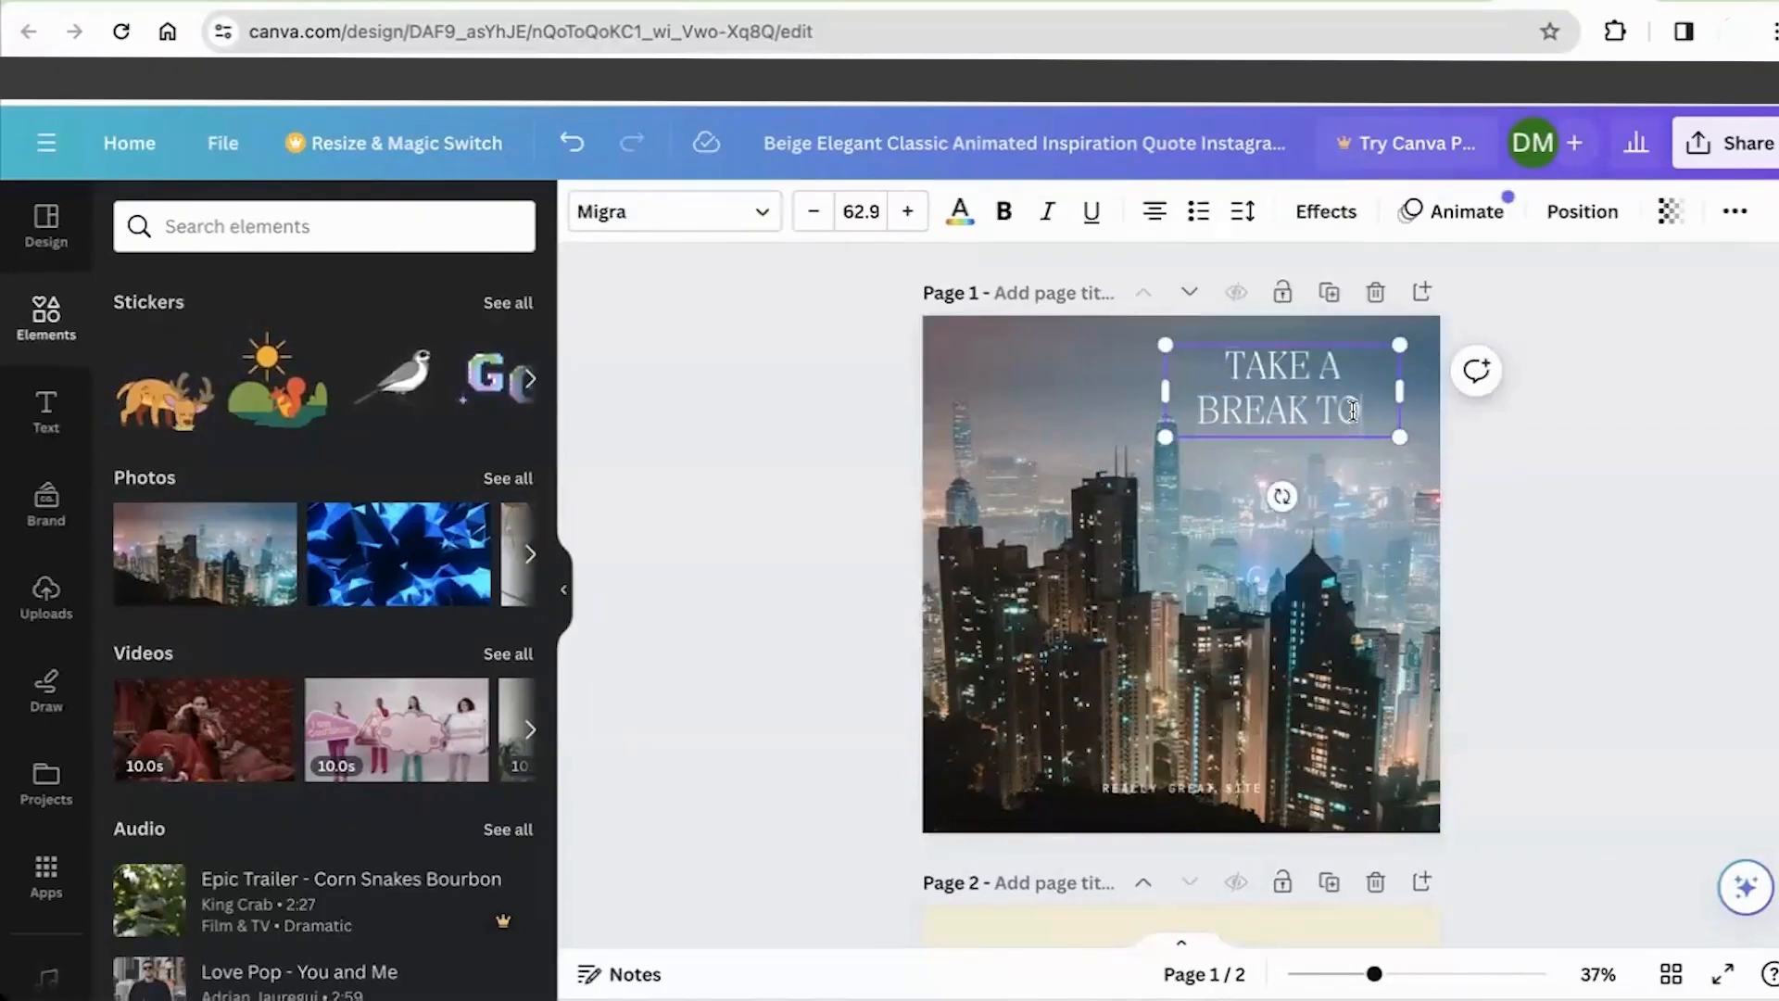
pyautogui.press('BackSpace')
pyautogui.press('BackSpace')
pyautogui.click(1579, 496)
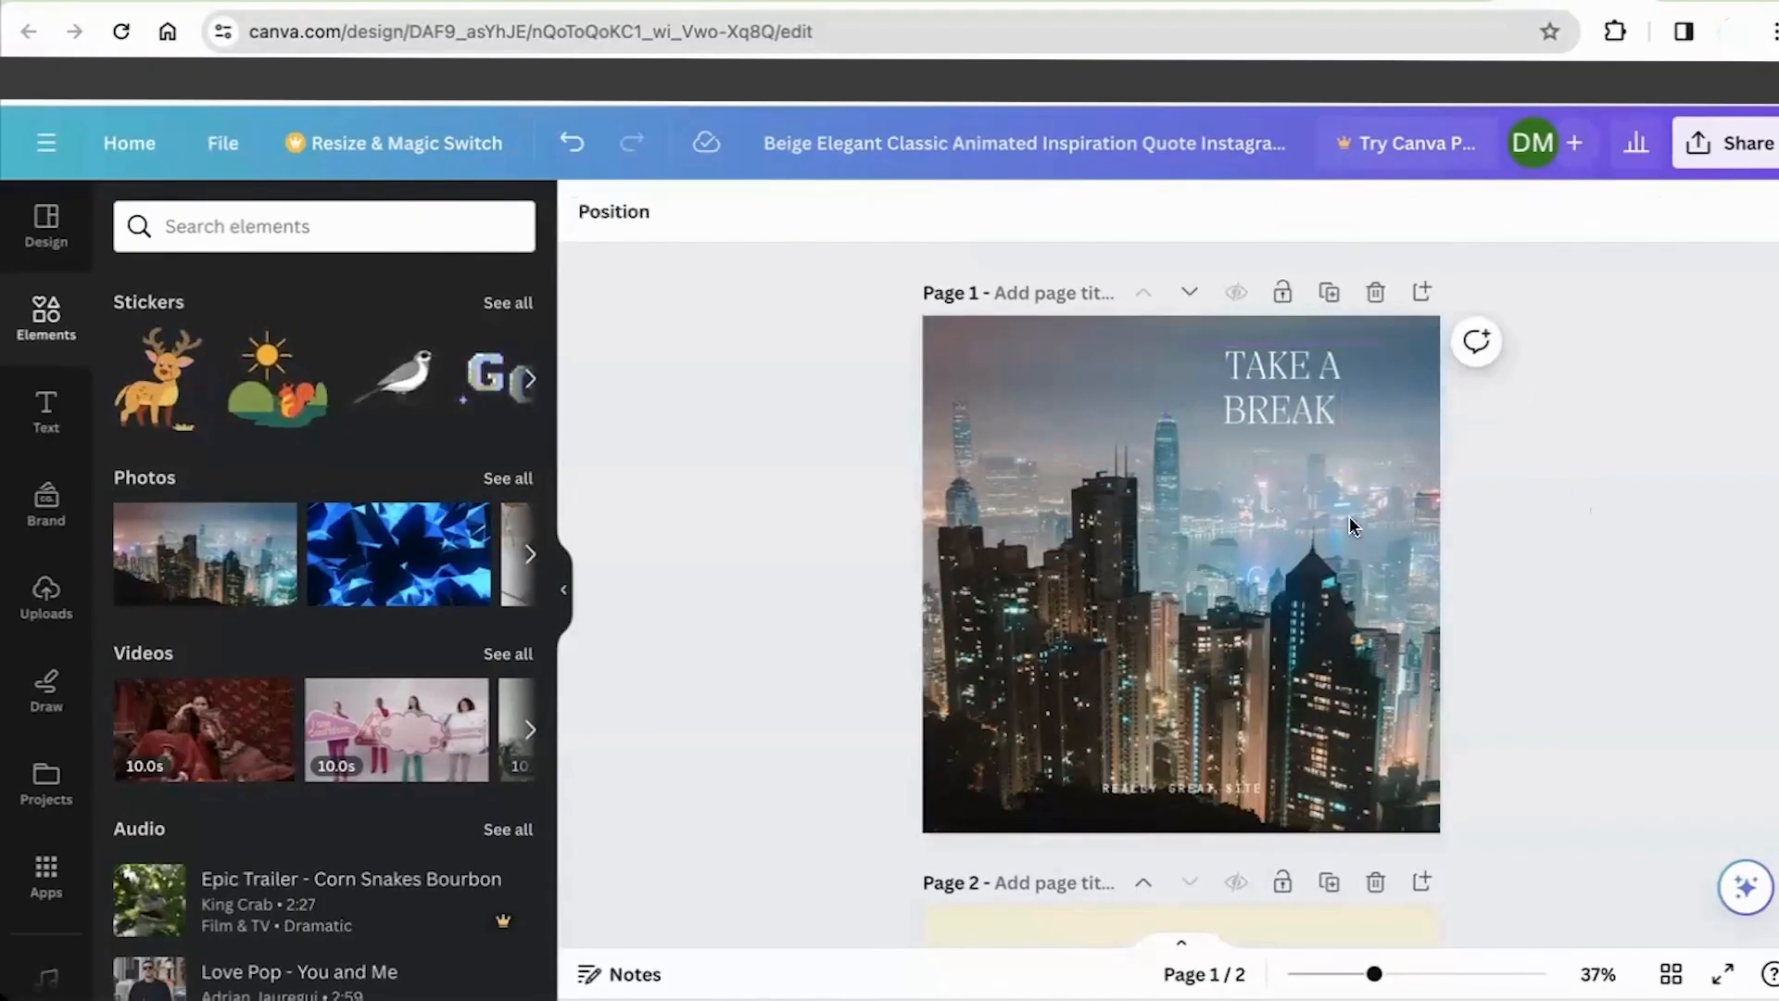
# Step: Browse the audio, charts and tables in the elements library, and view the uploaded audio and image files
pyautogui.scroll(-1, 58, 753)
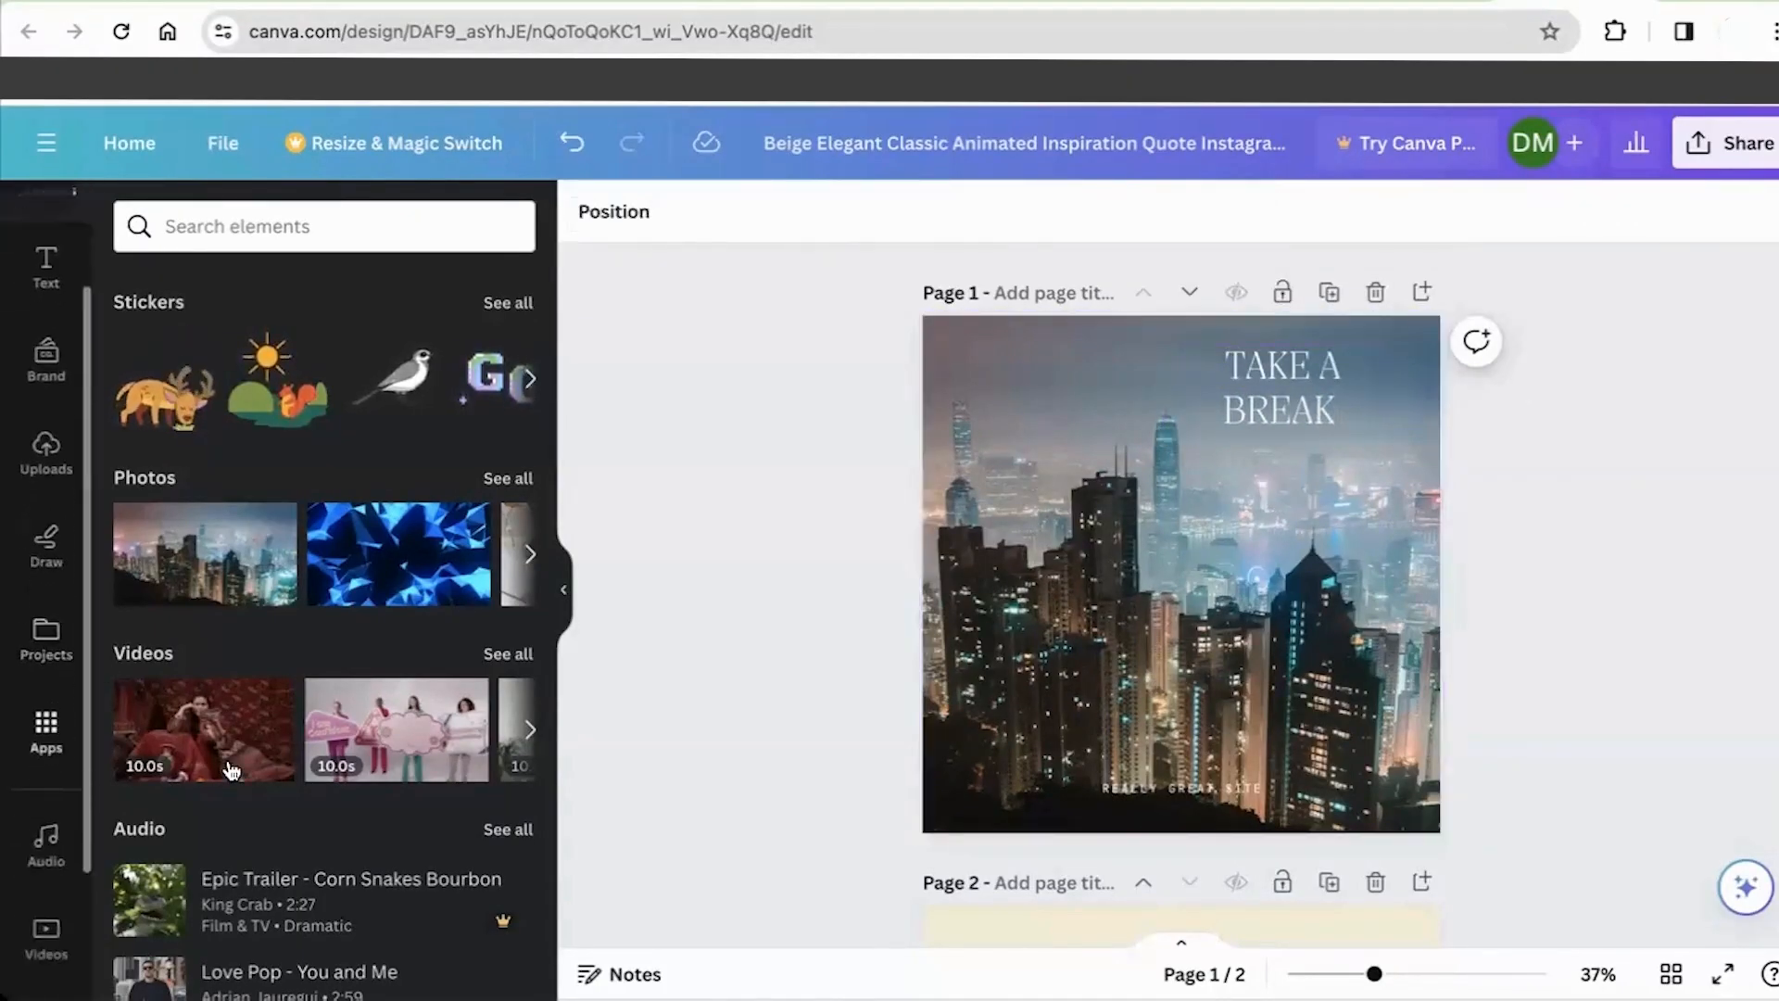
pyautogui.scroll(-3, 278, 783)
pyautogui.scroll(-3, 278, 788)
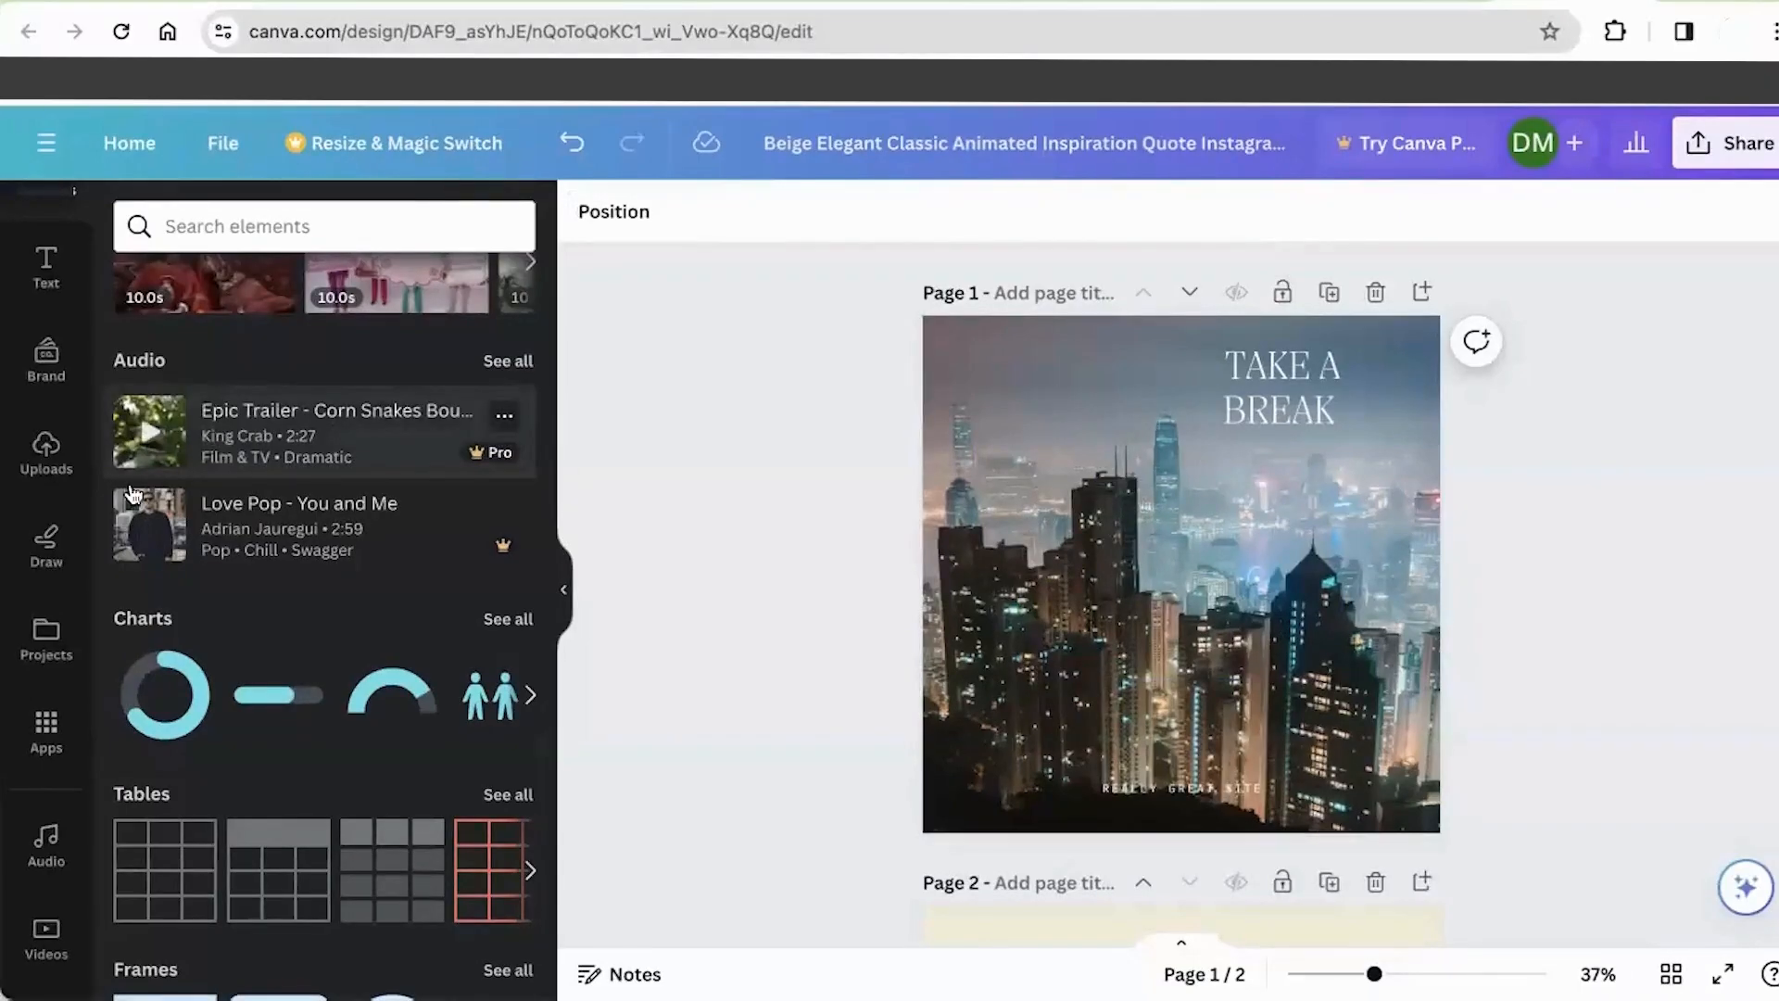
pyautogui.scroll(2, 53, 501)
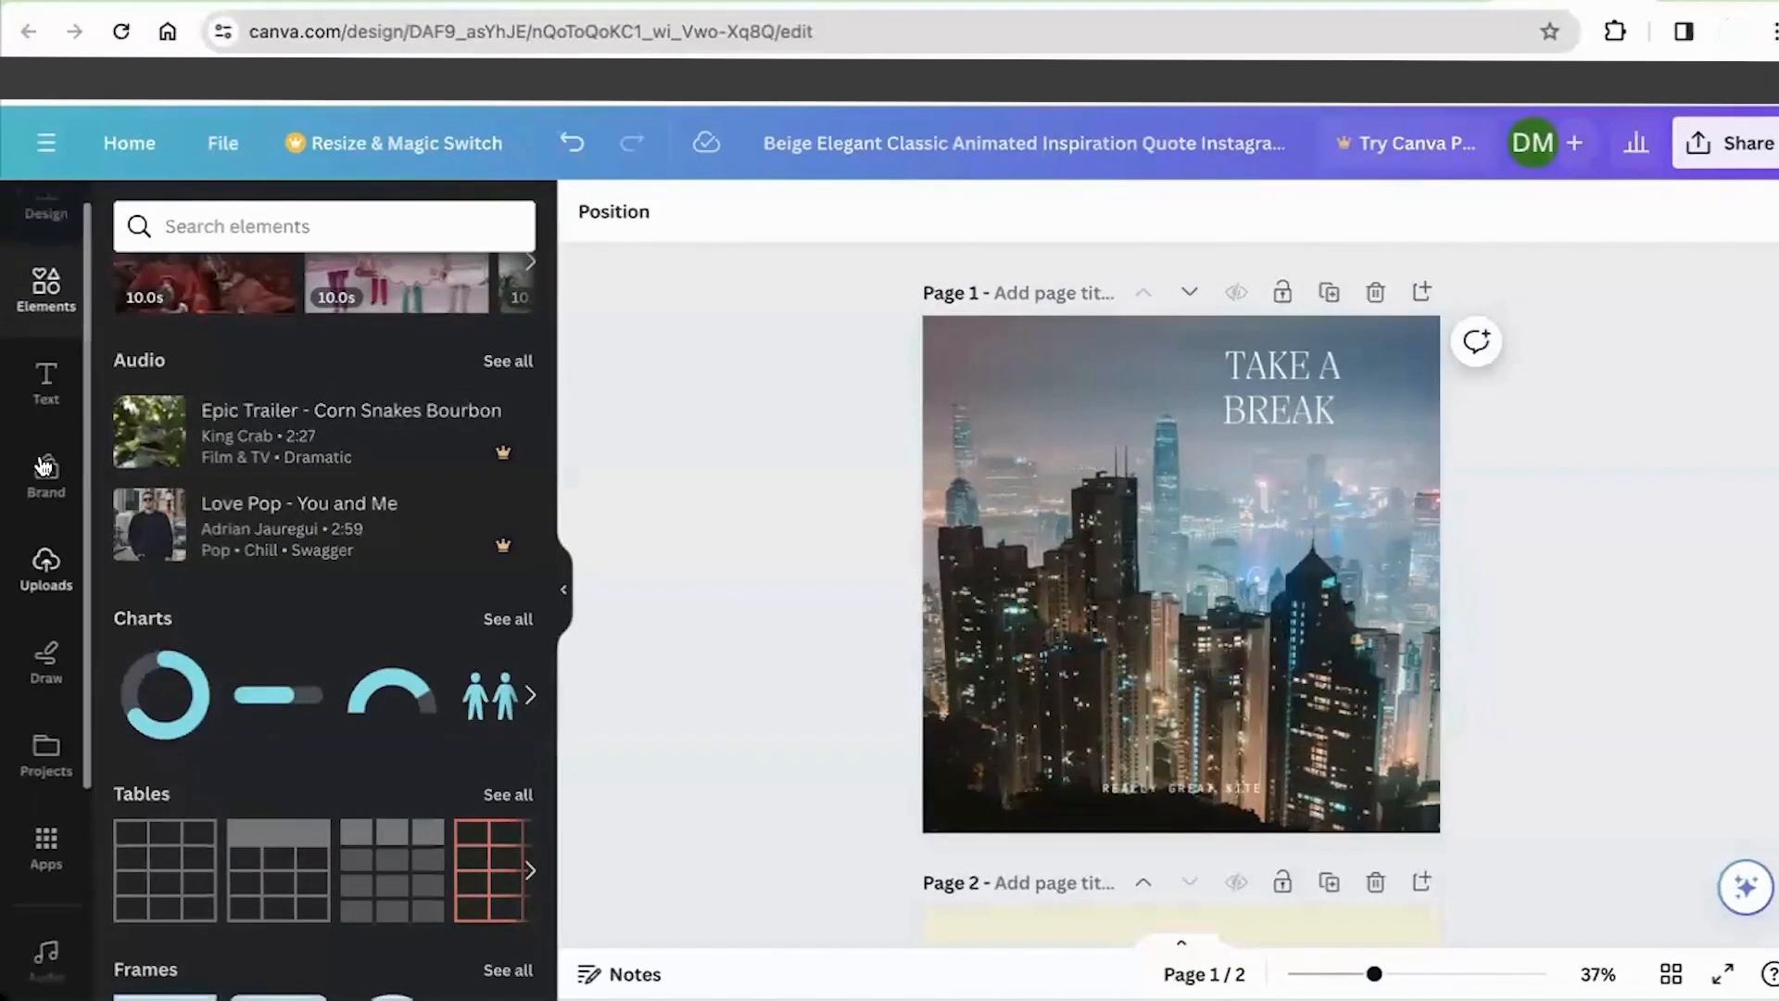
pyautogui.click(49, 600)
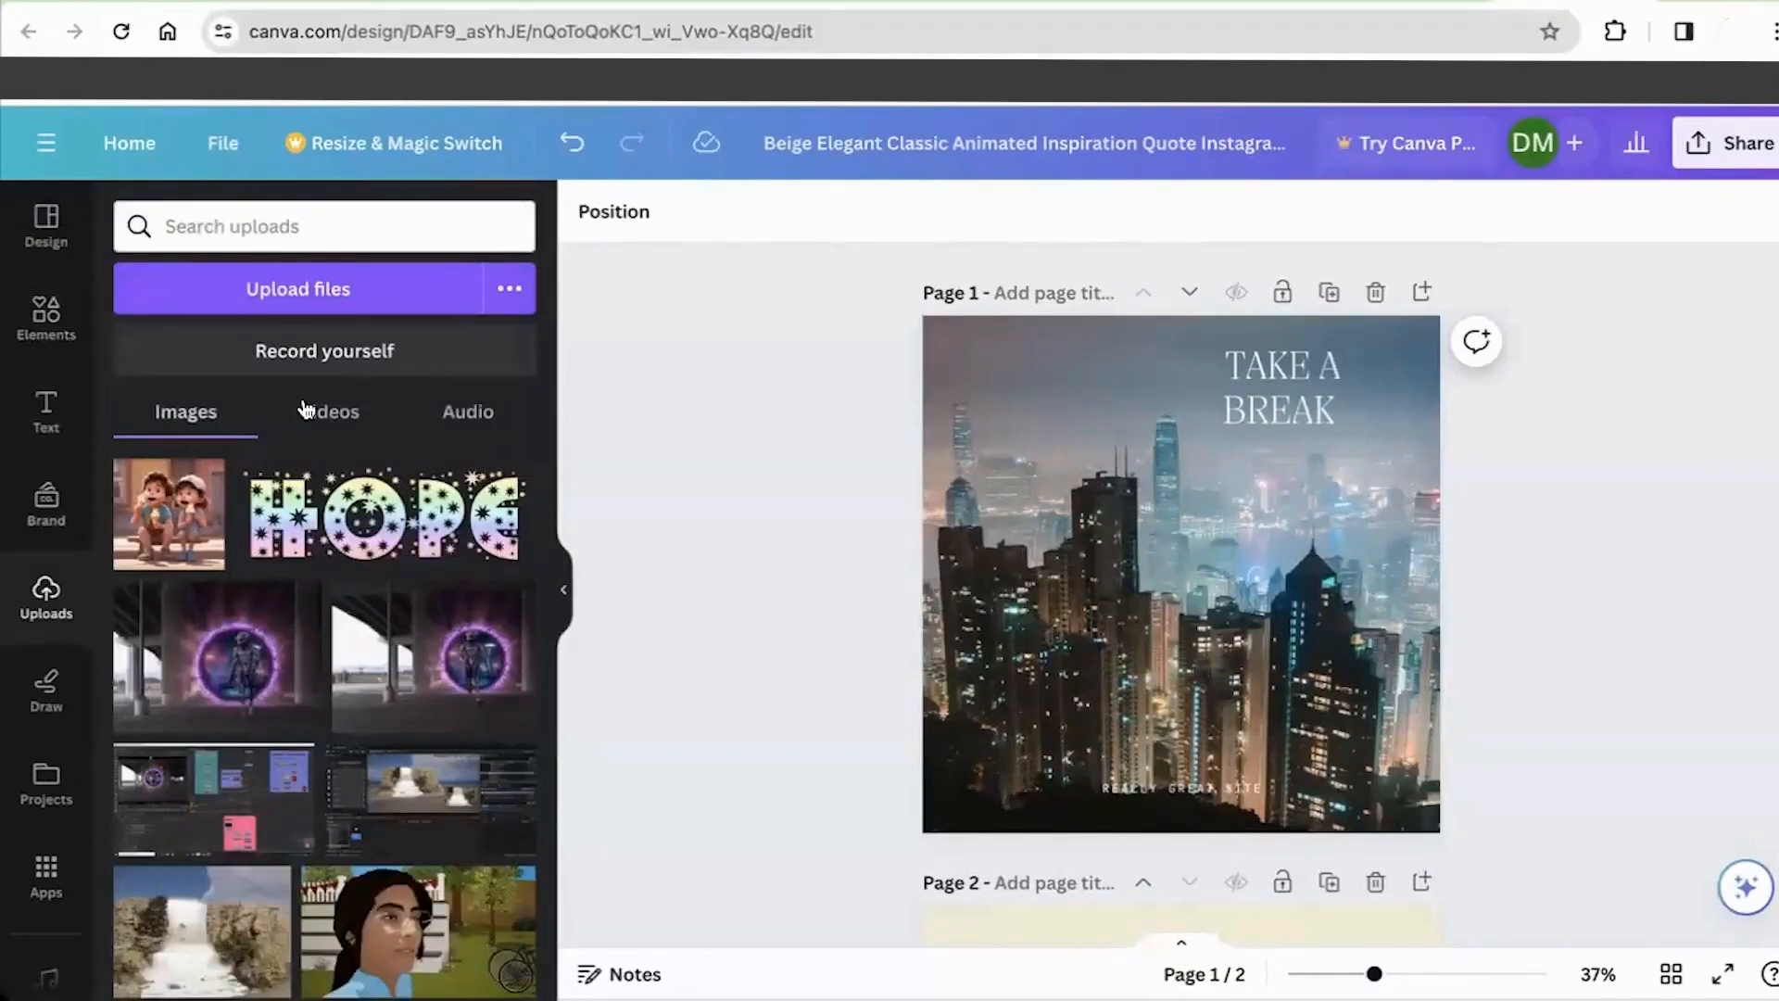
pyautogui.click(479, 414)
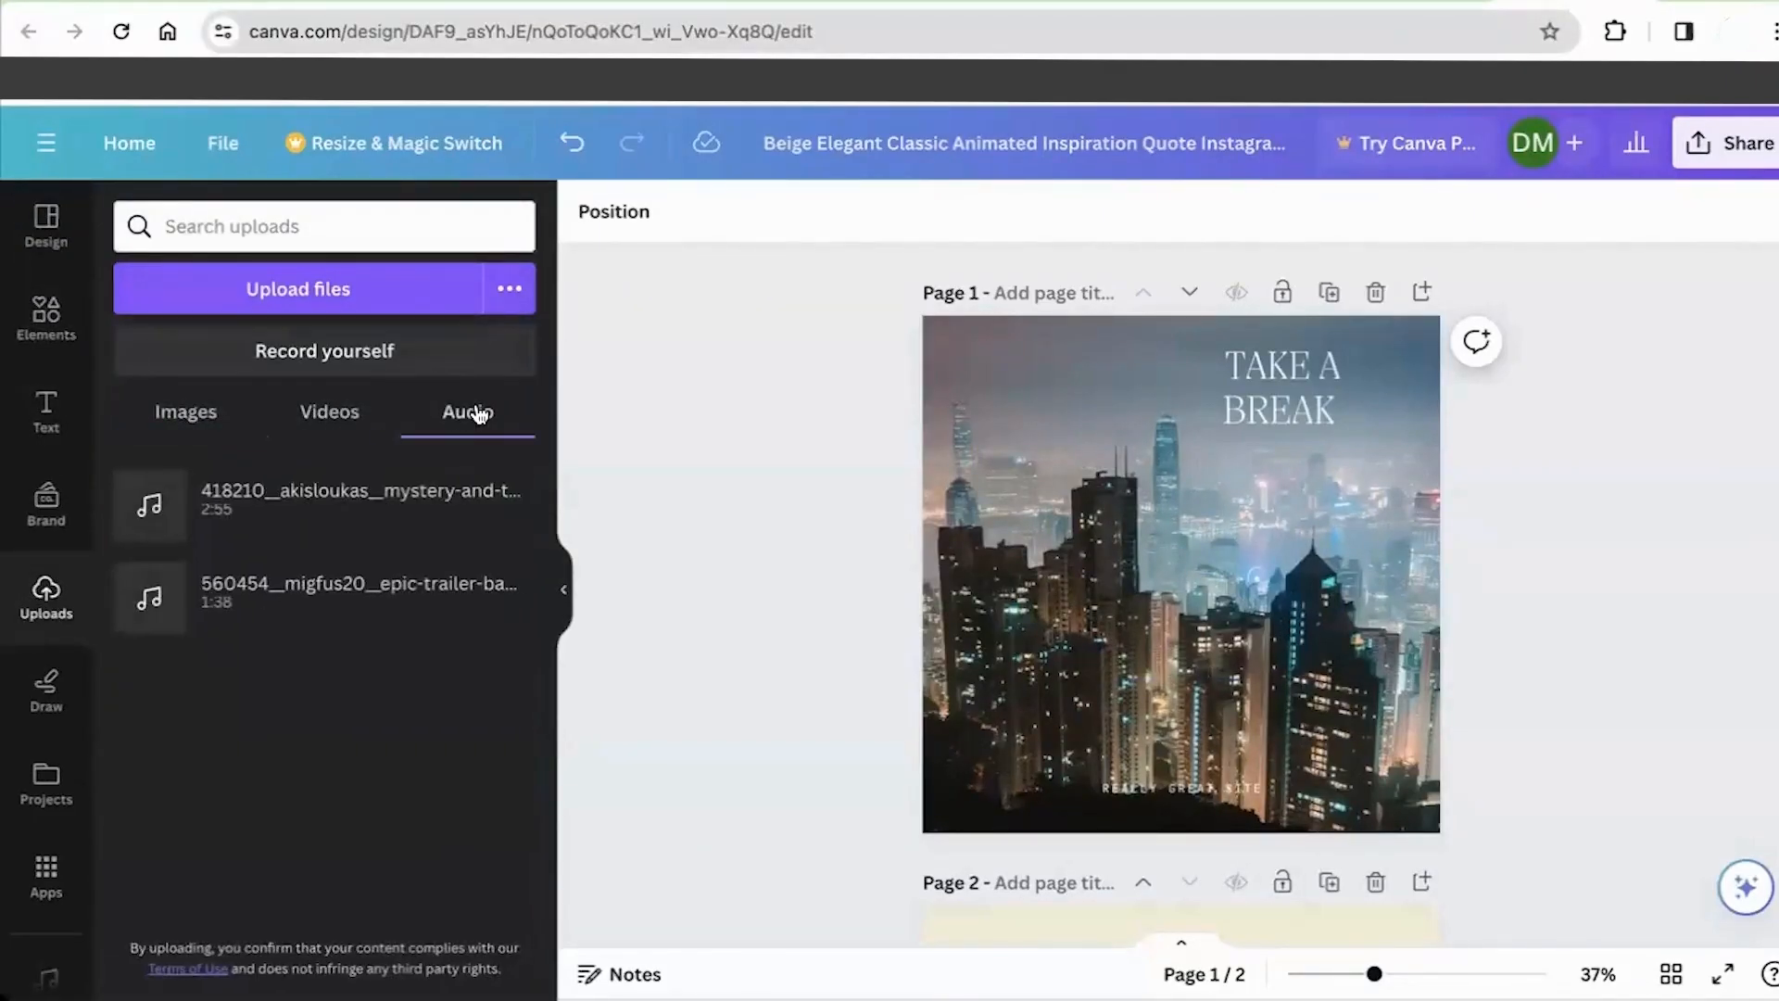
pyautogui.click(206, 427)
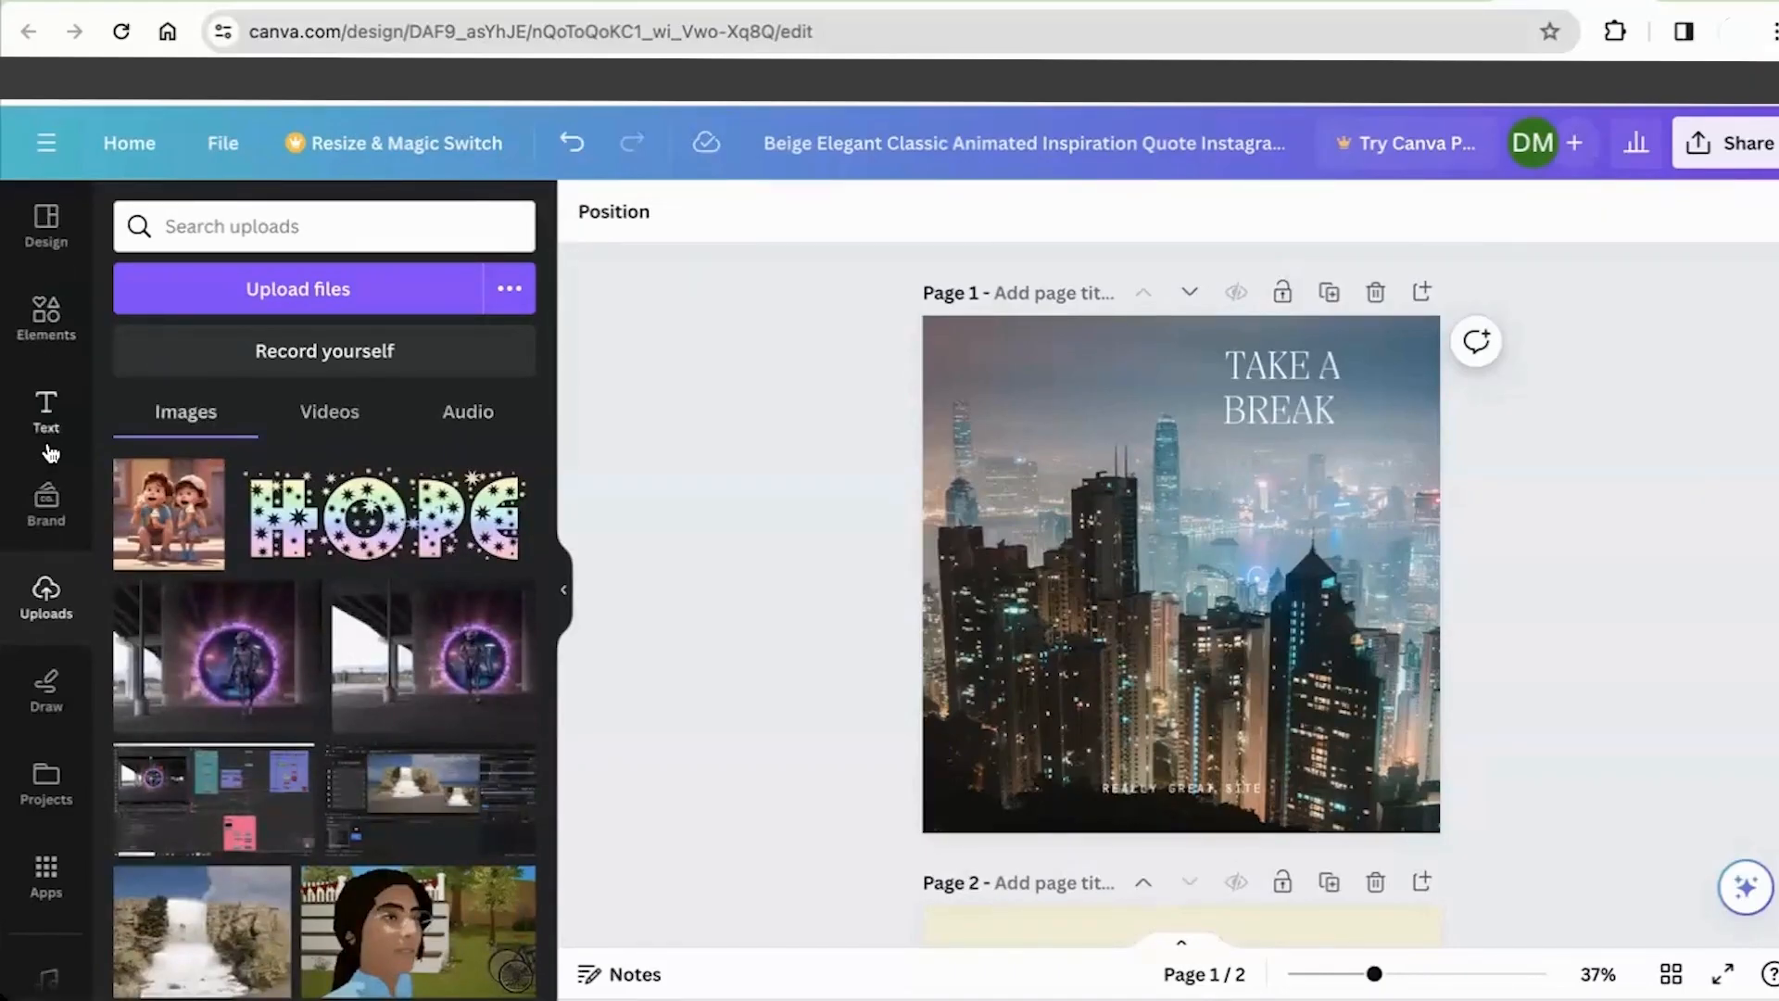
# Step: Add the neon "LEVEL UP" font combination from the text library to page 1
pyautogui.click(46, 413)
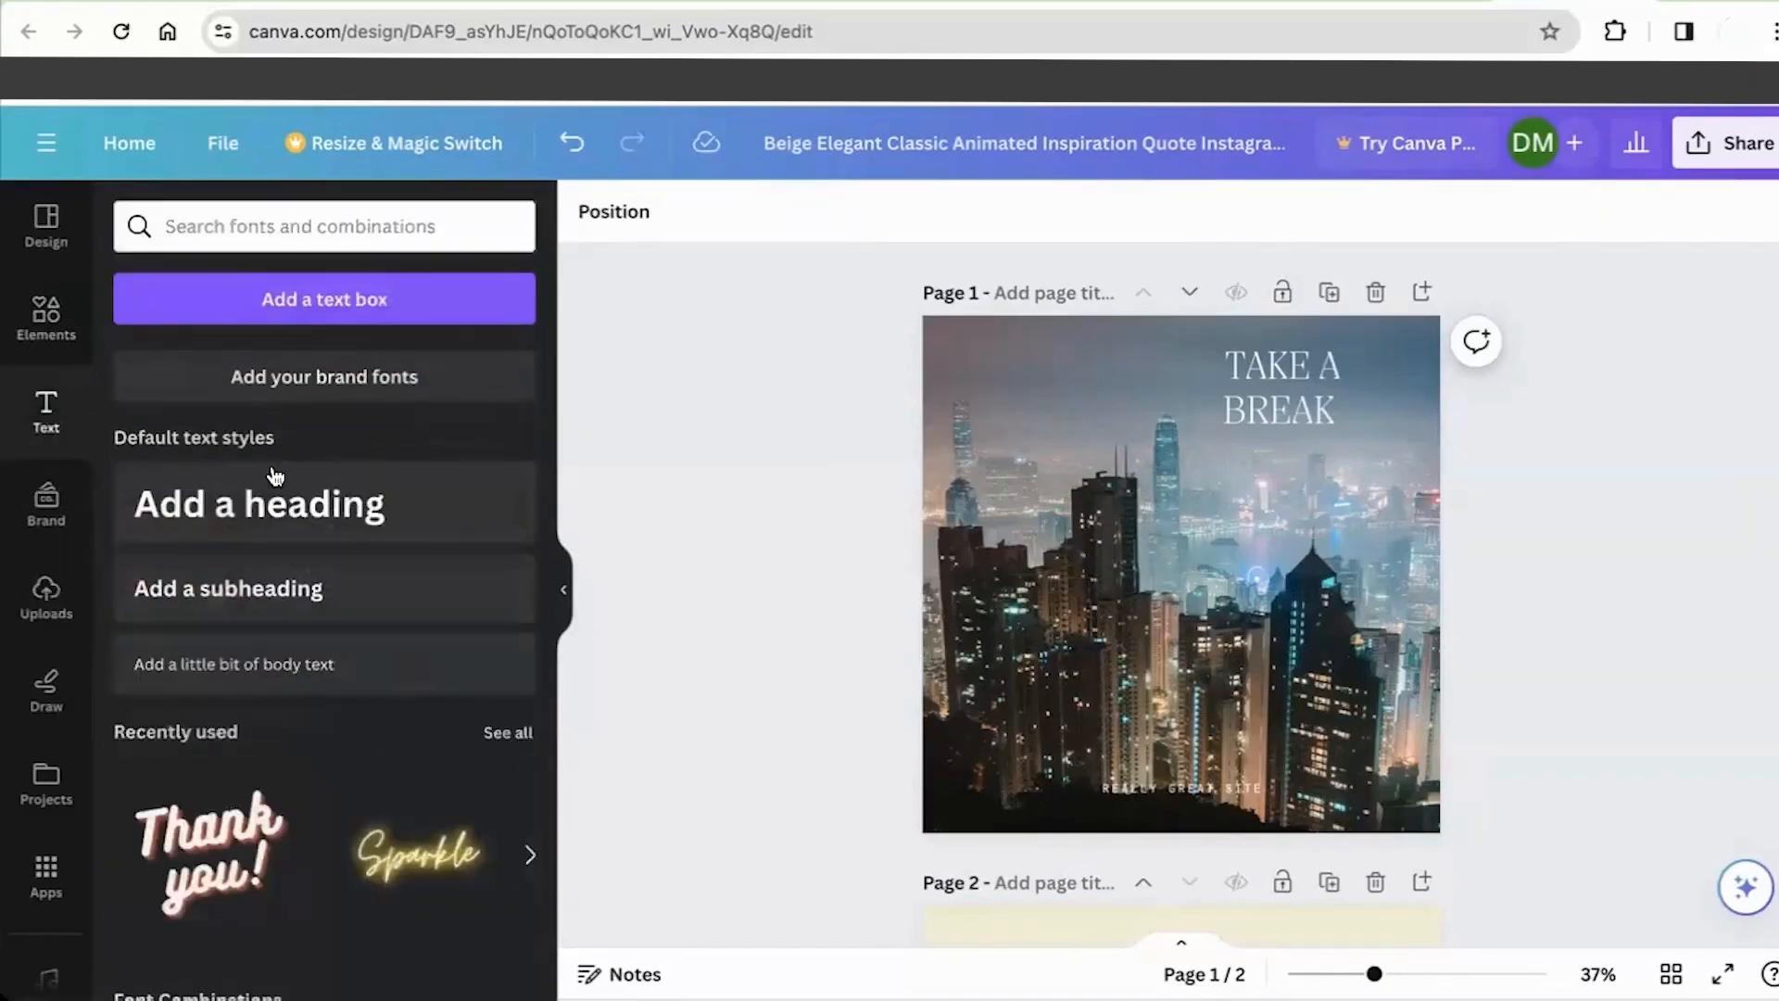
pyautogui.scroll(-1, 287, 760)
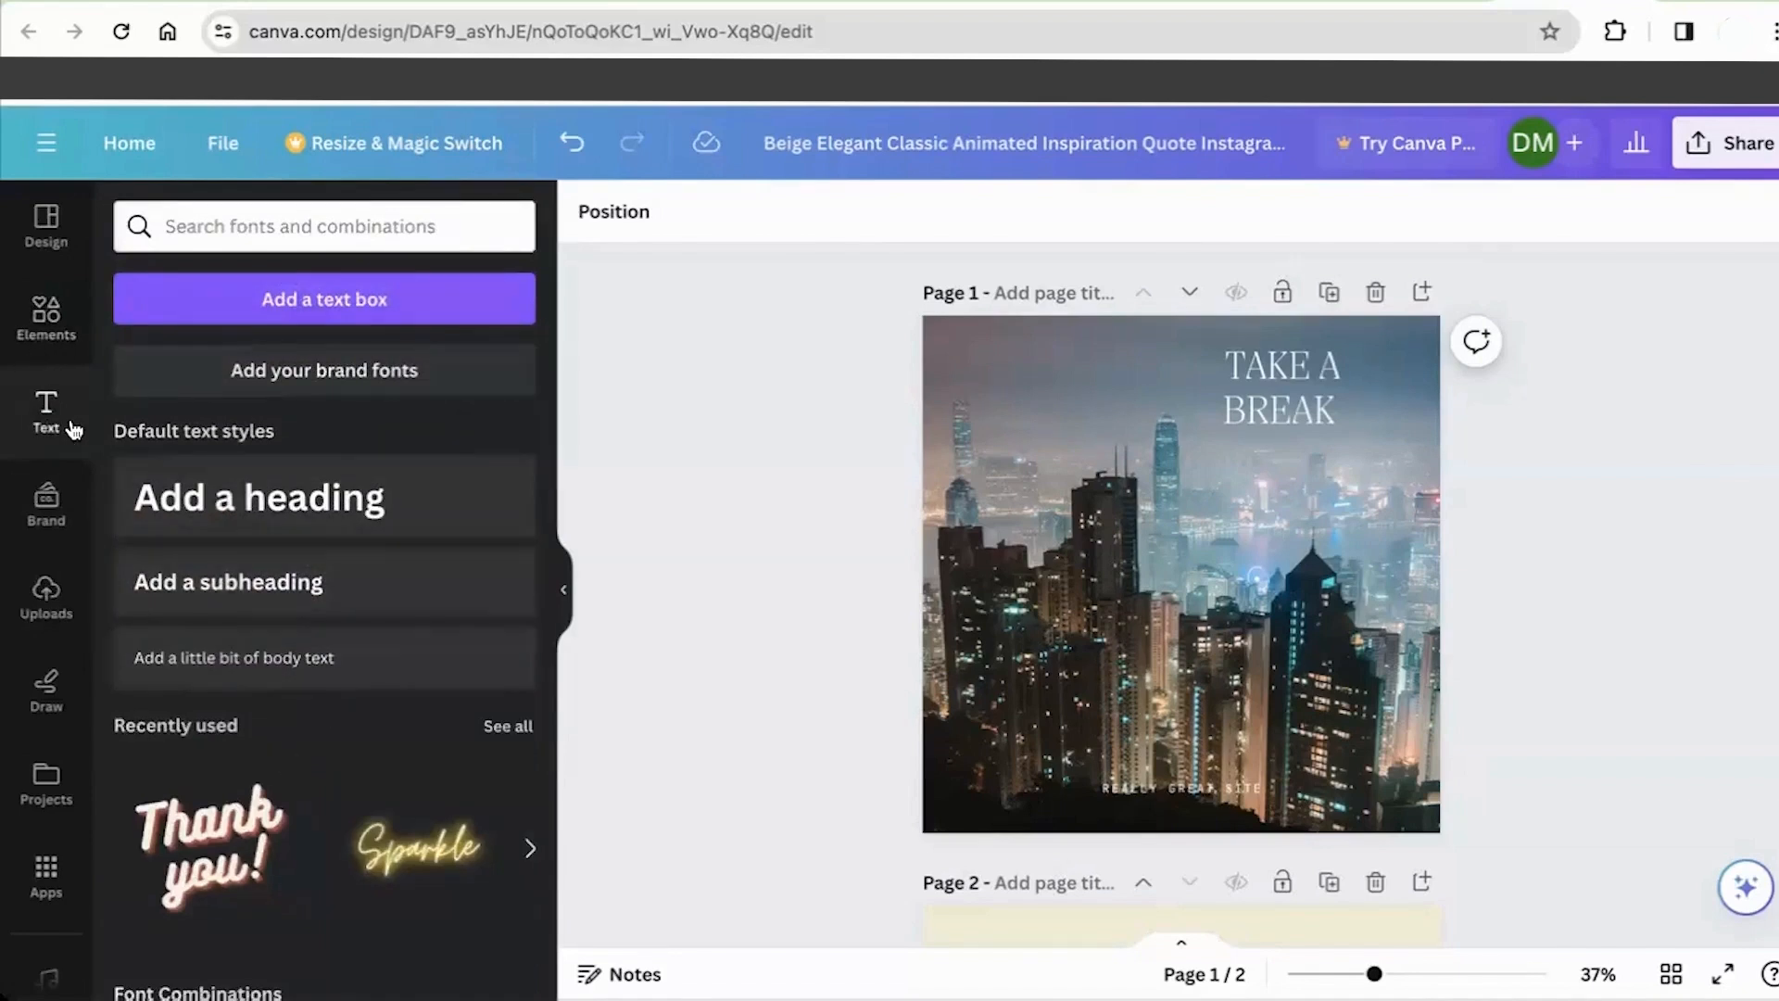
pyautogui.scroll(-10, 261, 805)
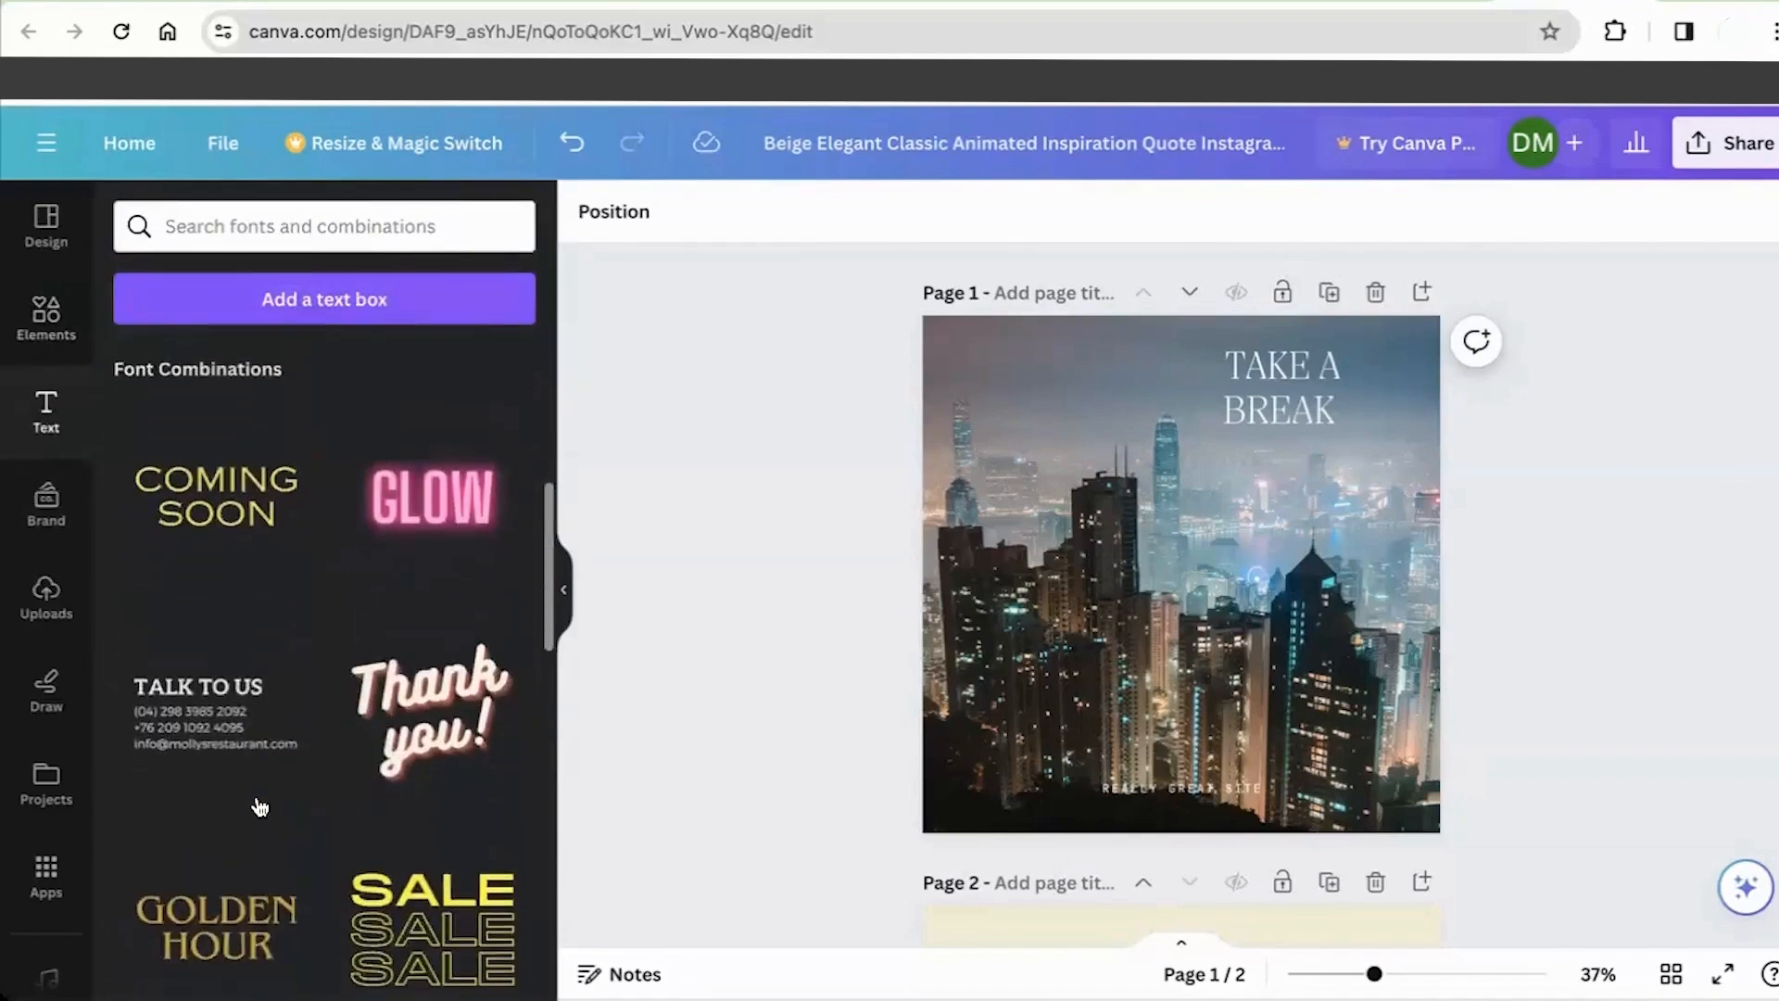
pyautogui.scroll(-12, 223, 749)
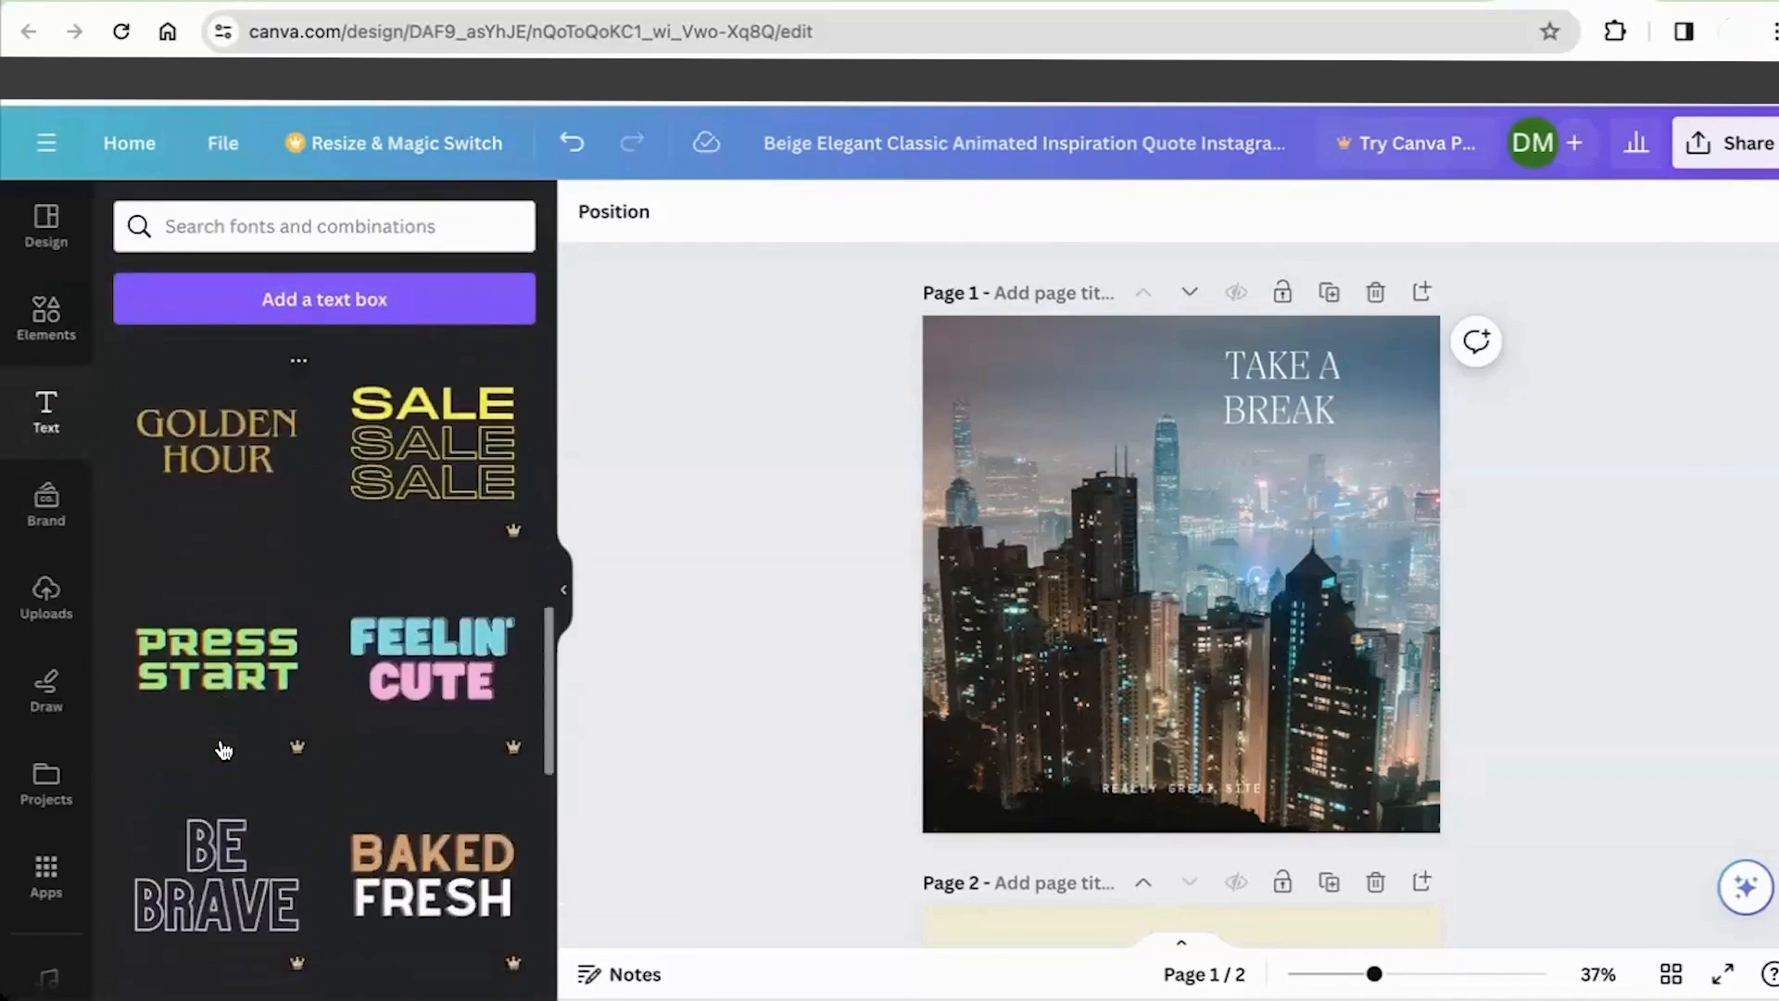
pyautogui.scroll(-4, 222, 749)
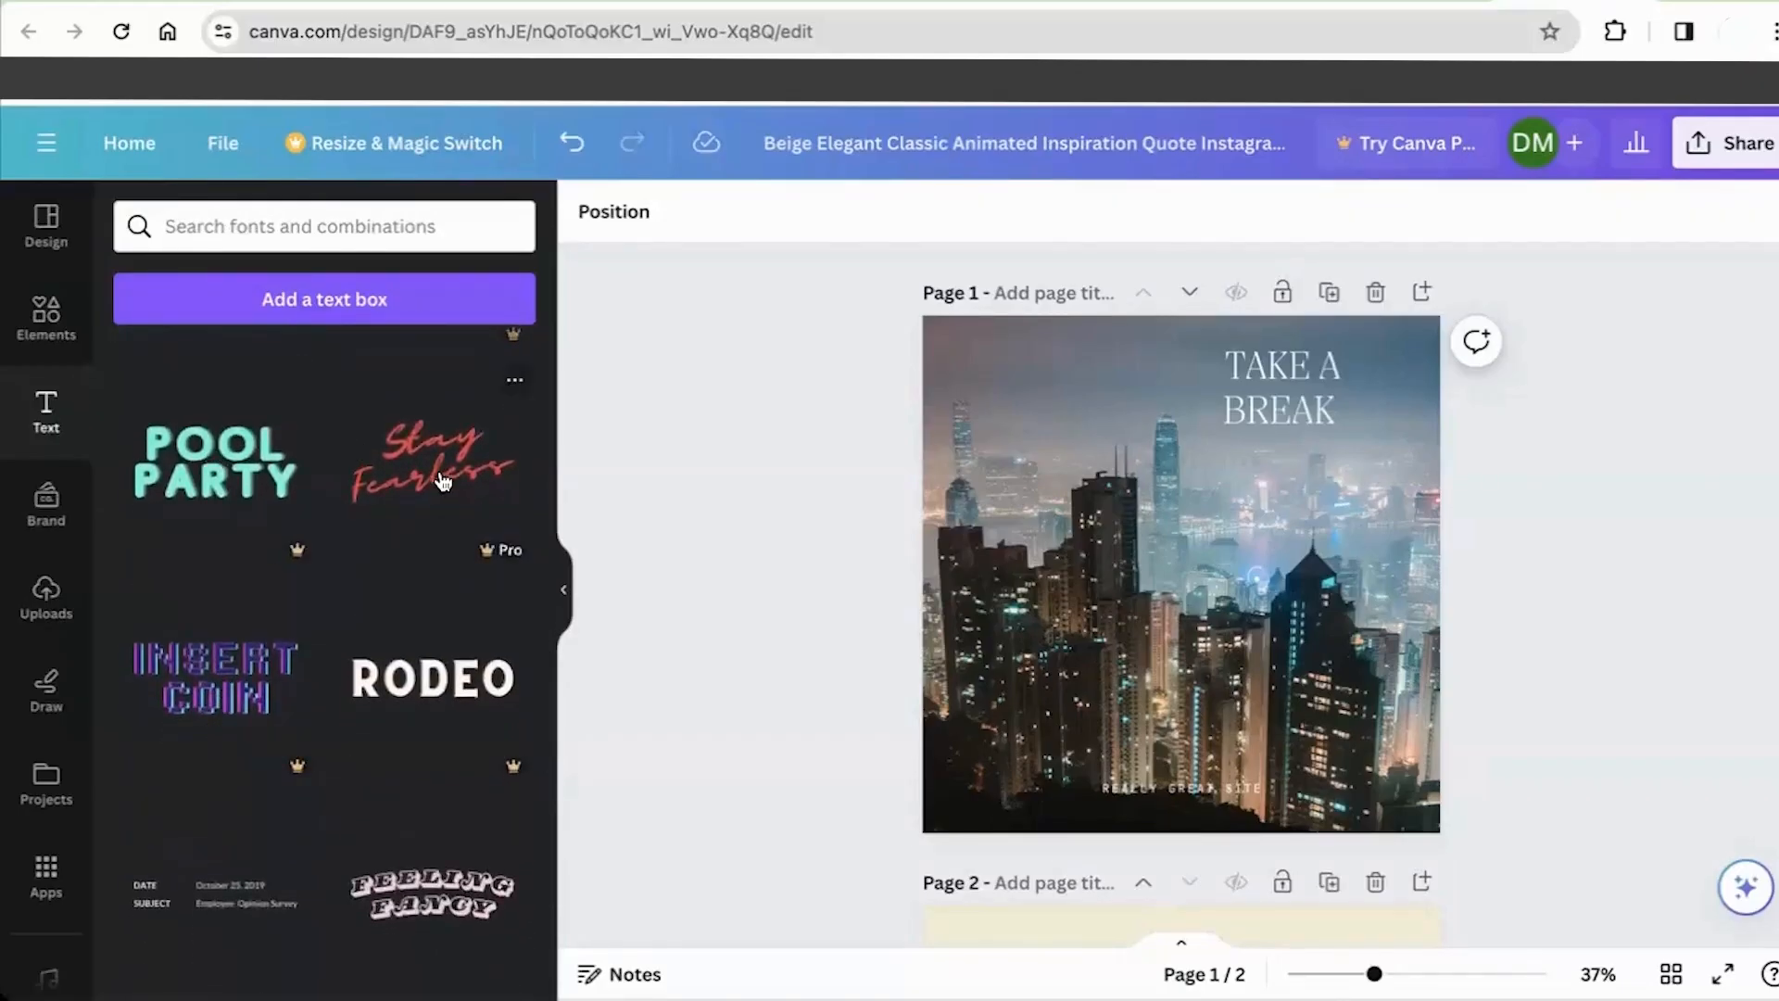
pyautogui.scroll(-5, 371, 704)
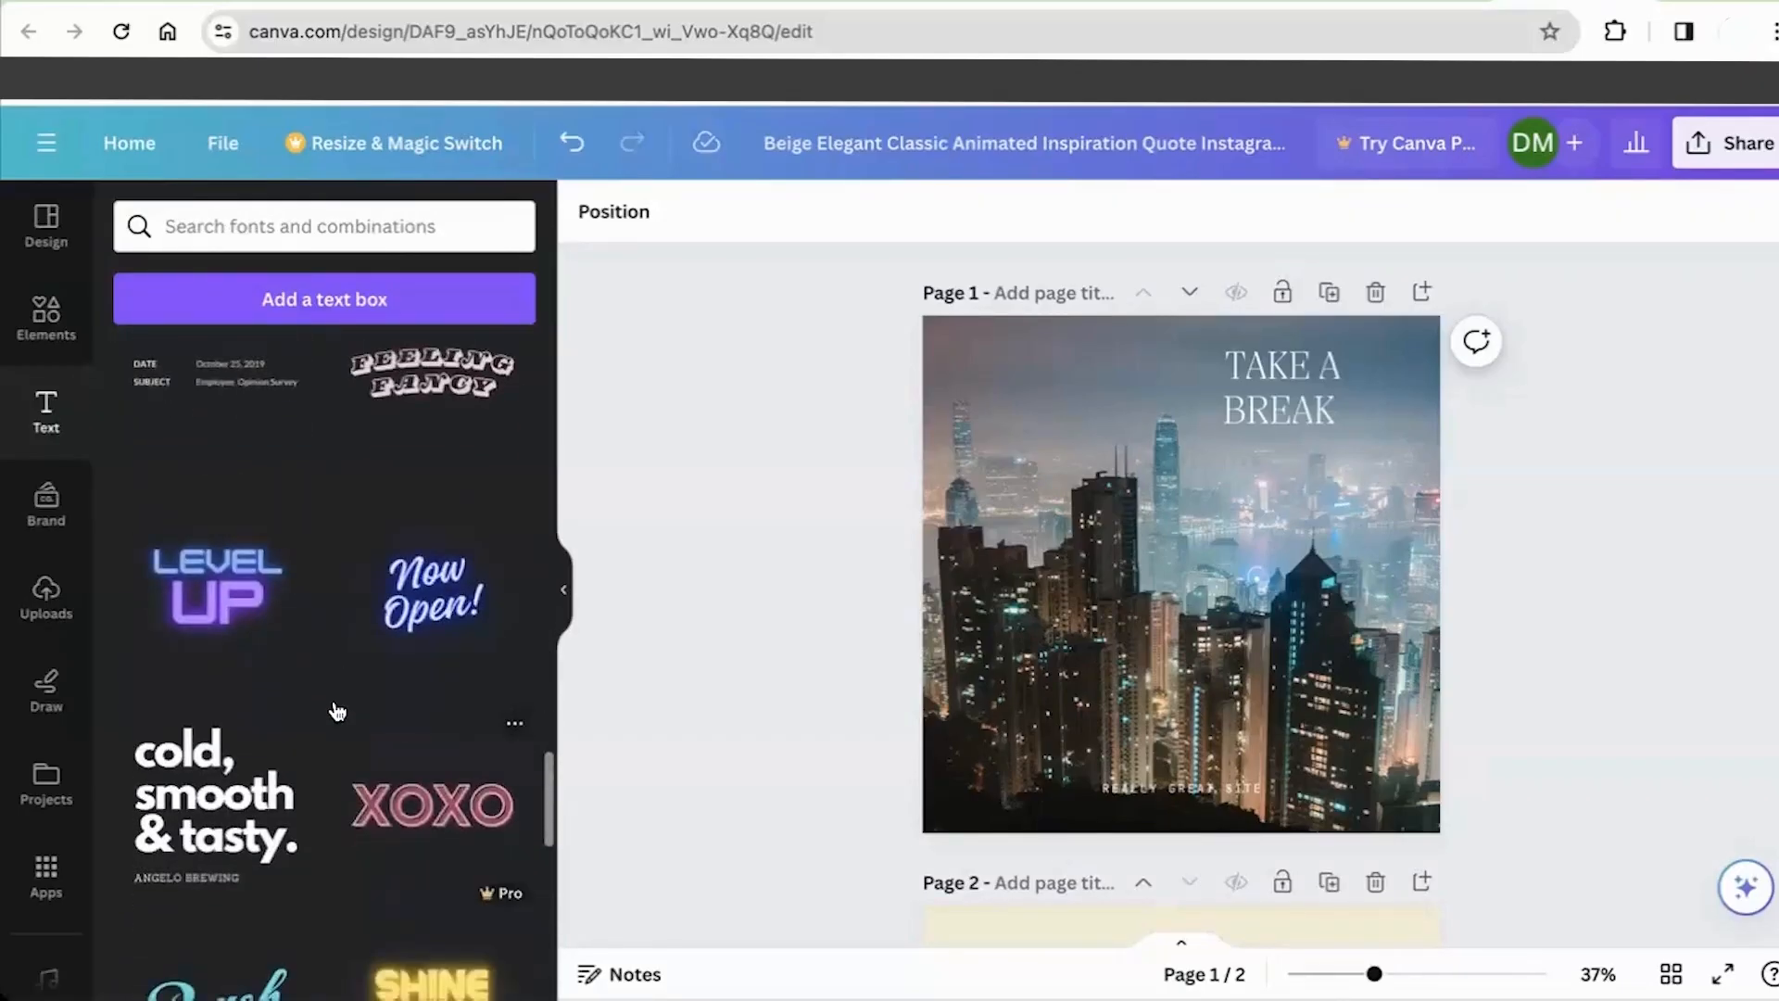
pyautogui.moveTo(218, 589); pyautogui.dragTo(1089, 509)
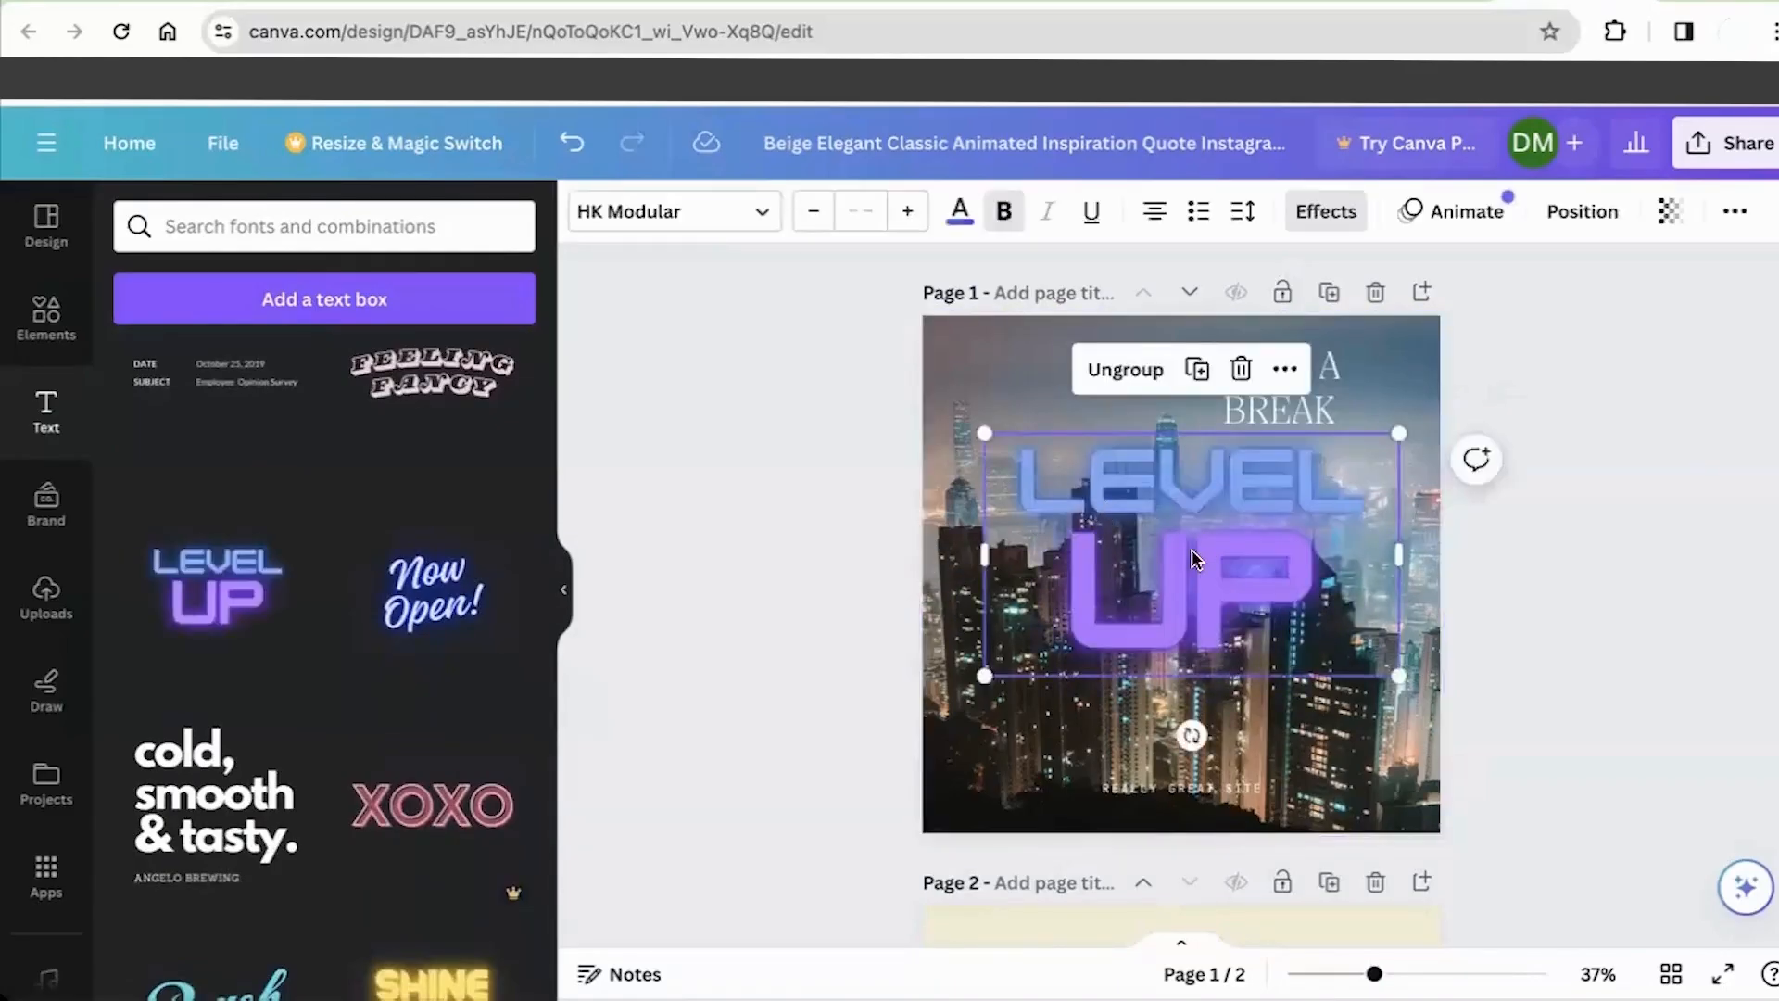
# Step: Apply white and then the cream document colour to the word "UP" in the neon text group
pyautogui.click(1186, 564)
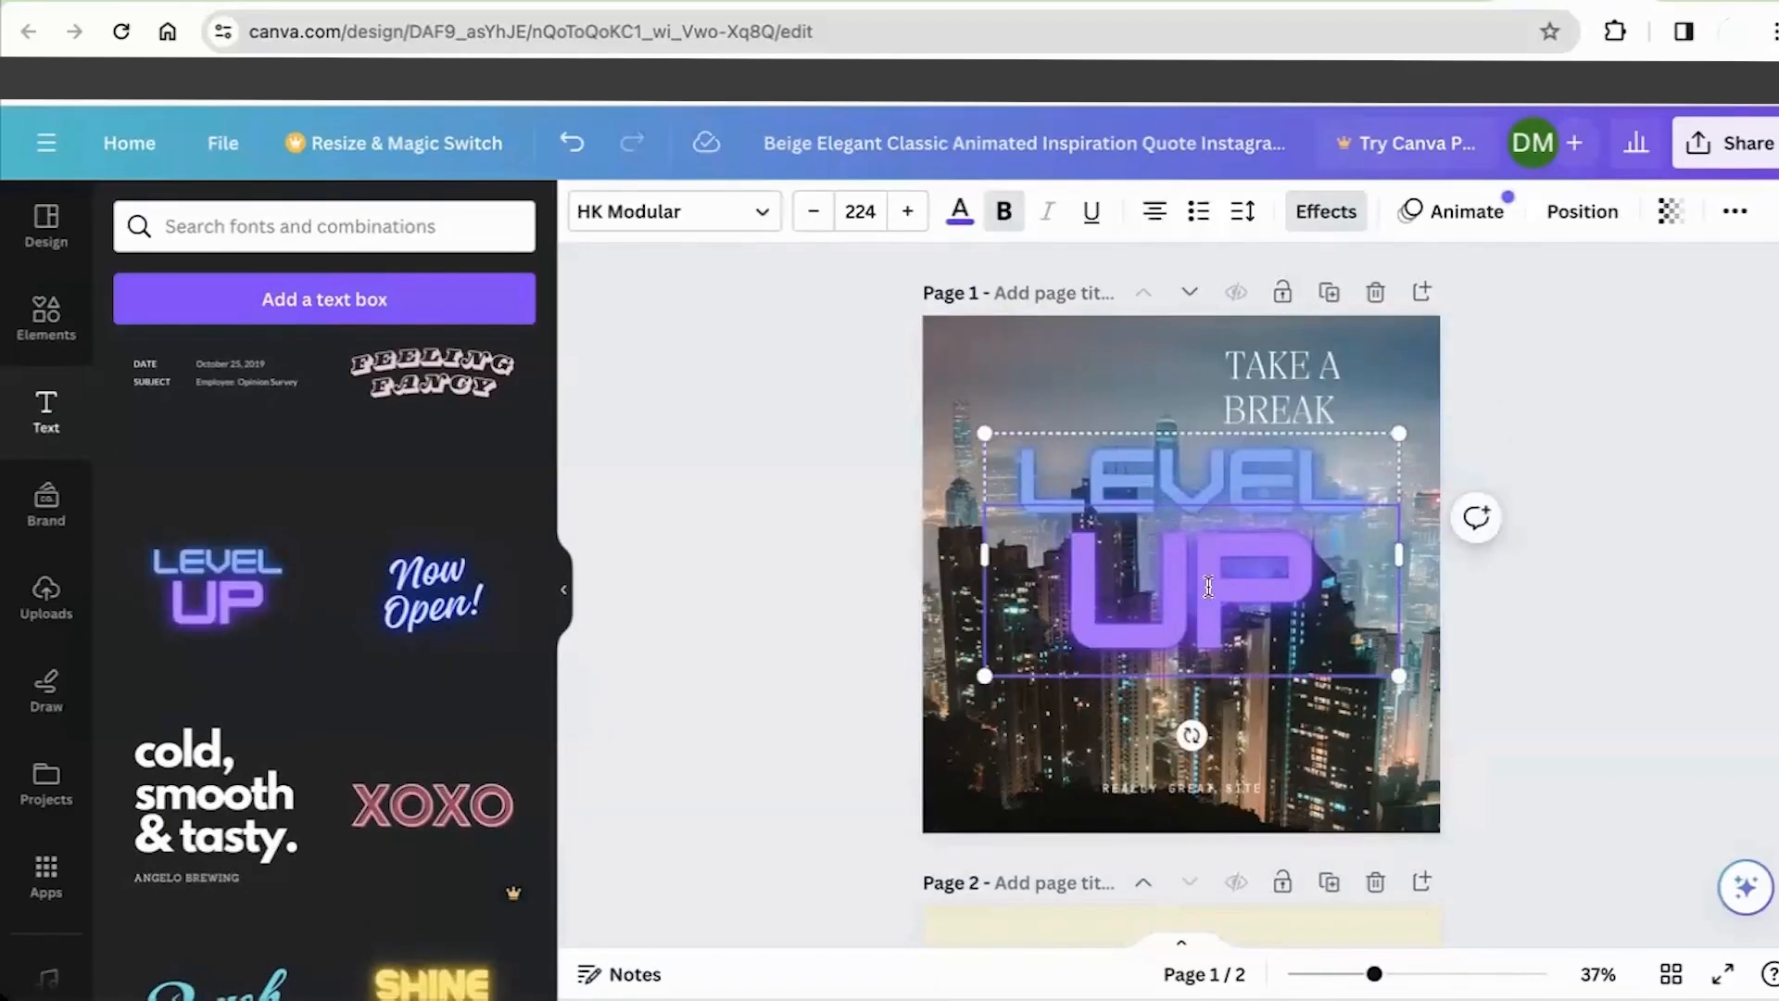
pyautogui.click(961, 212)
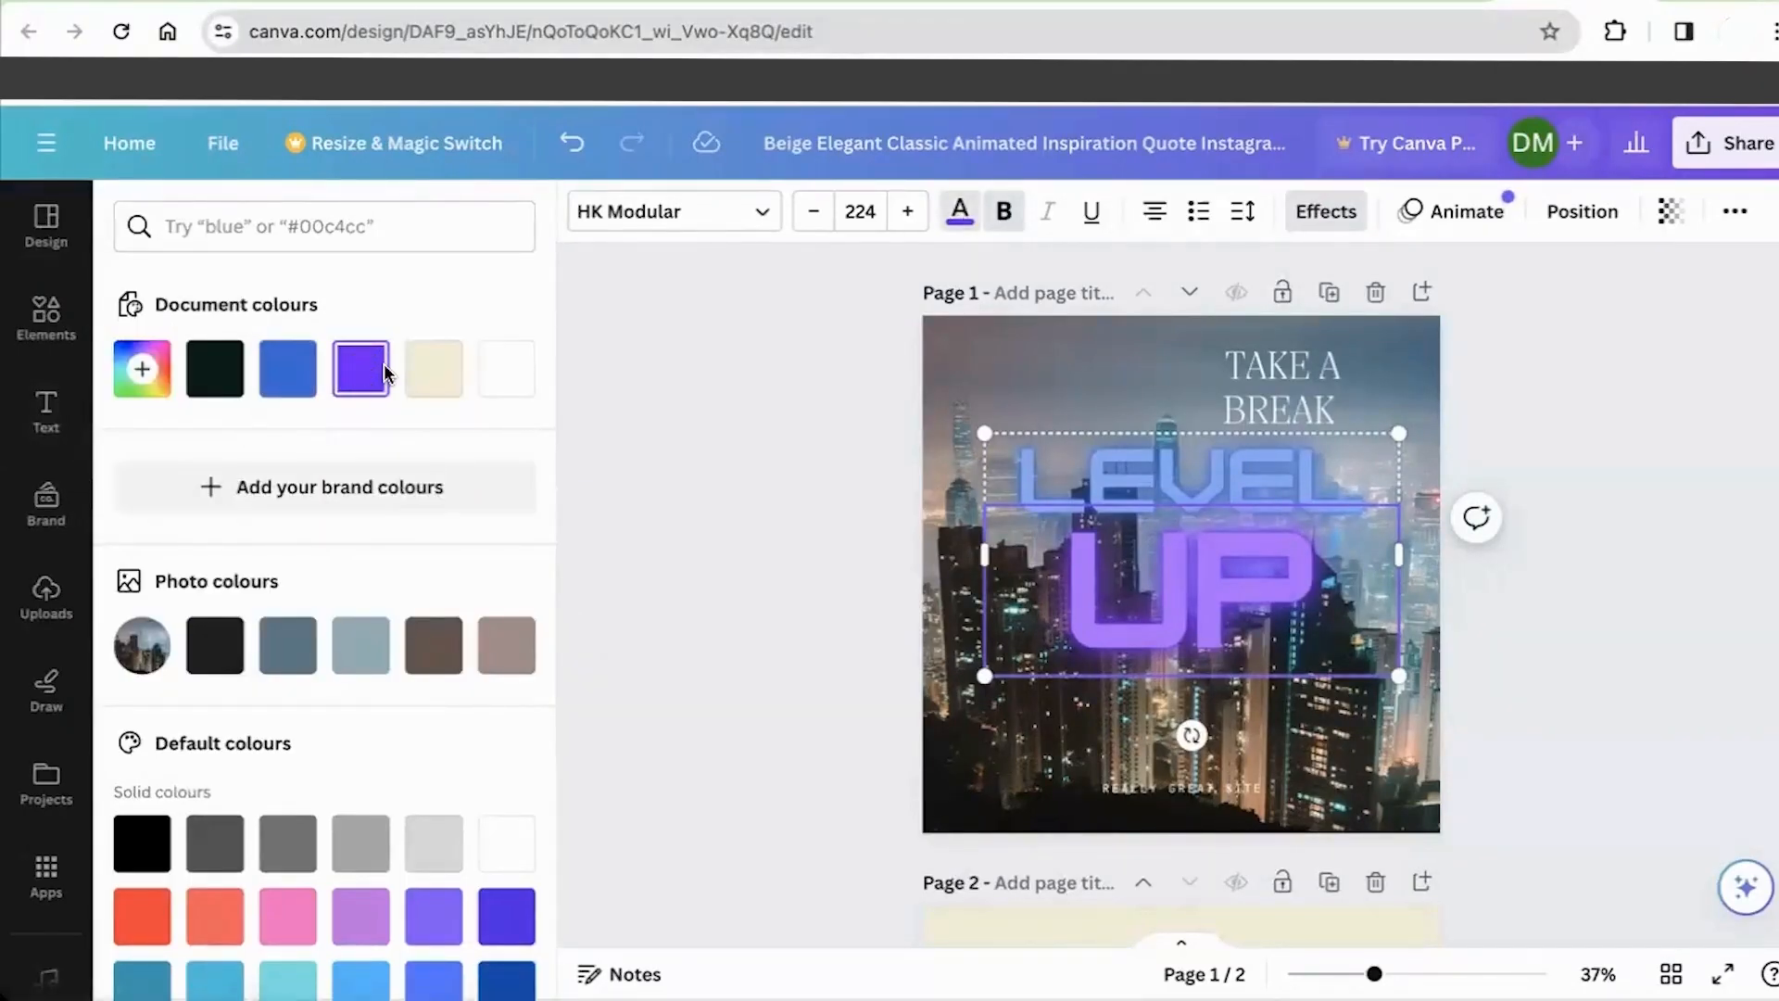
pyautogui.click(492, 382)
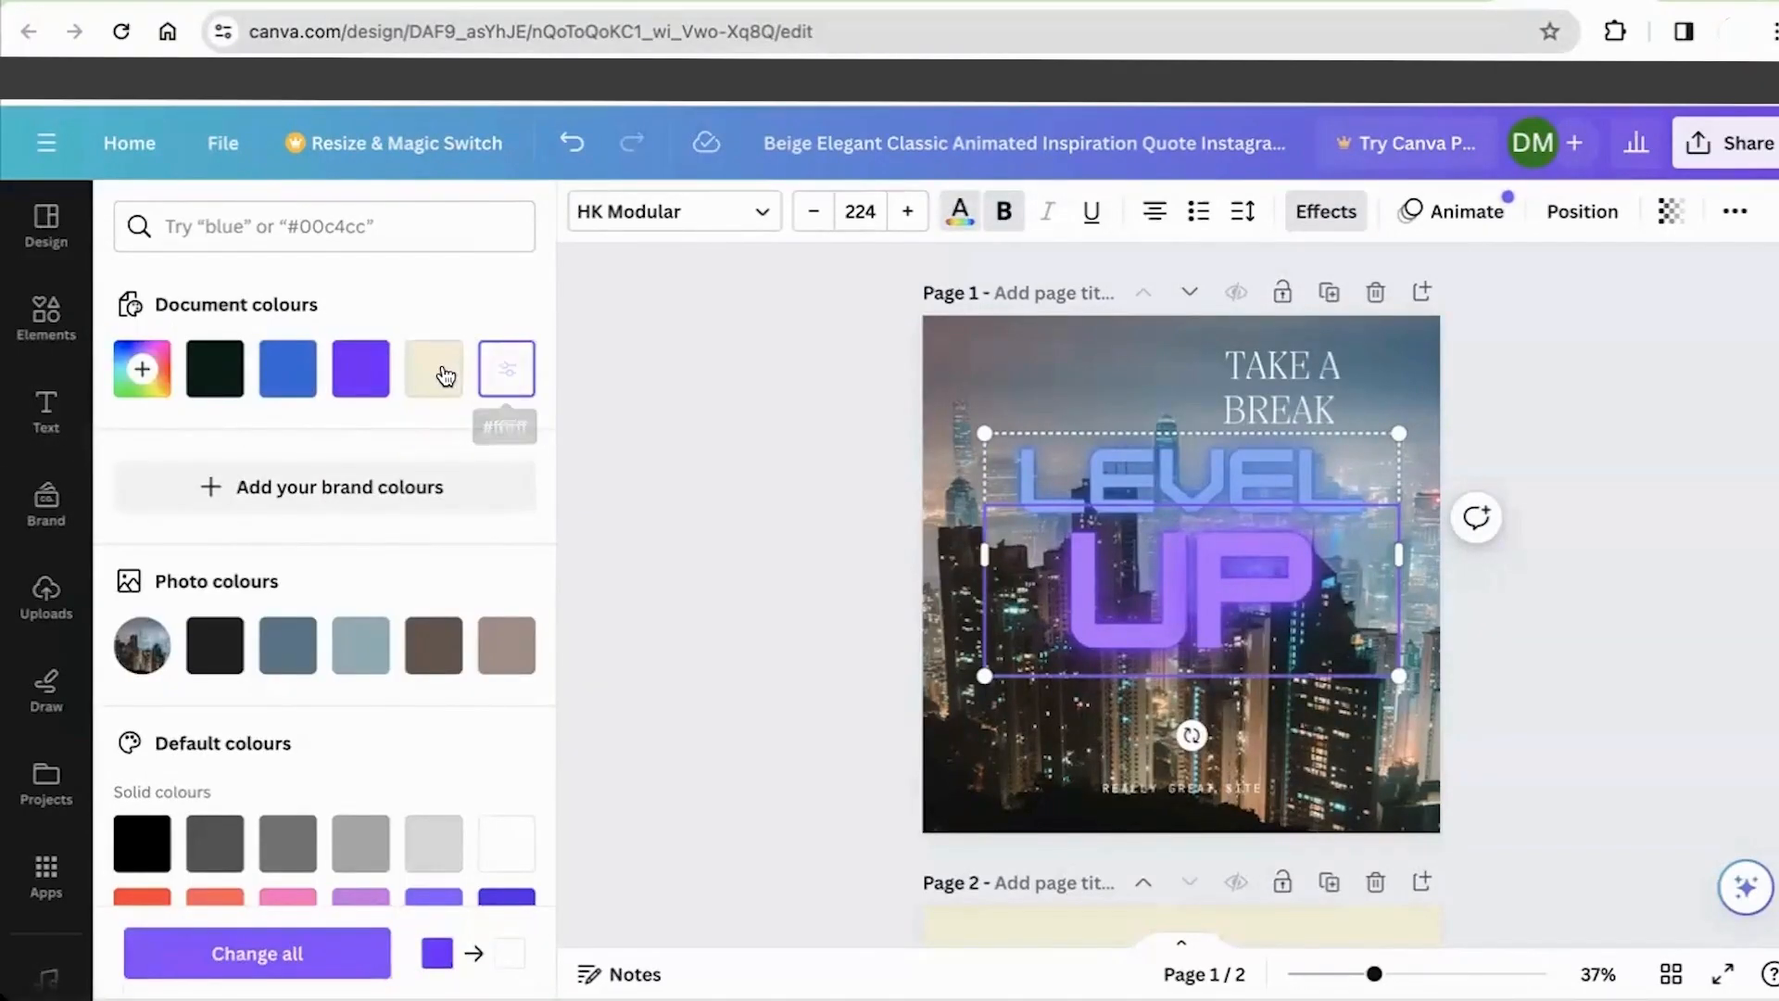
pyautogui.click(443, 372)
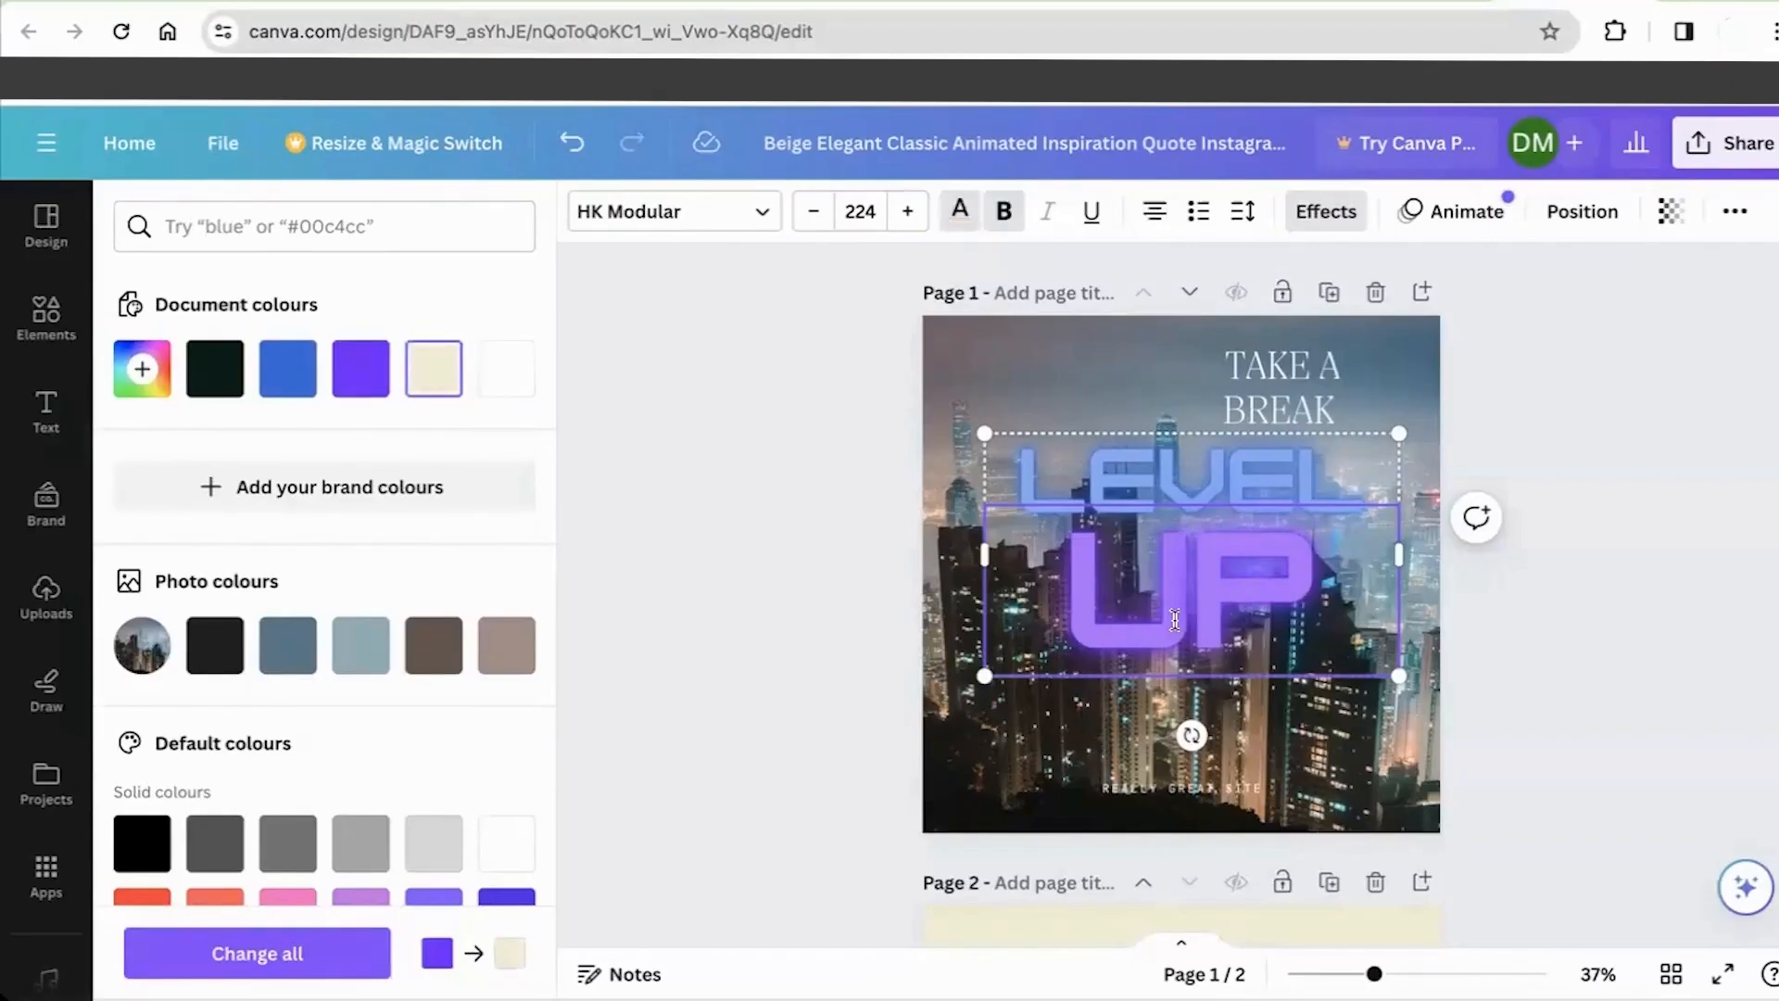
pyautogui.click(866, 446)
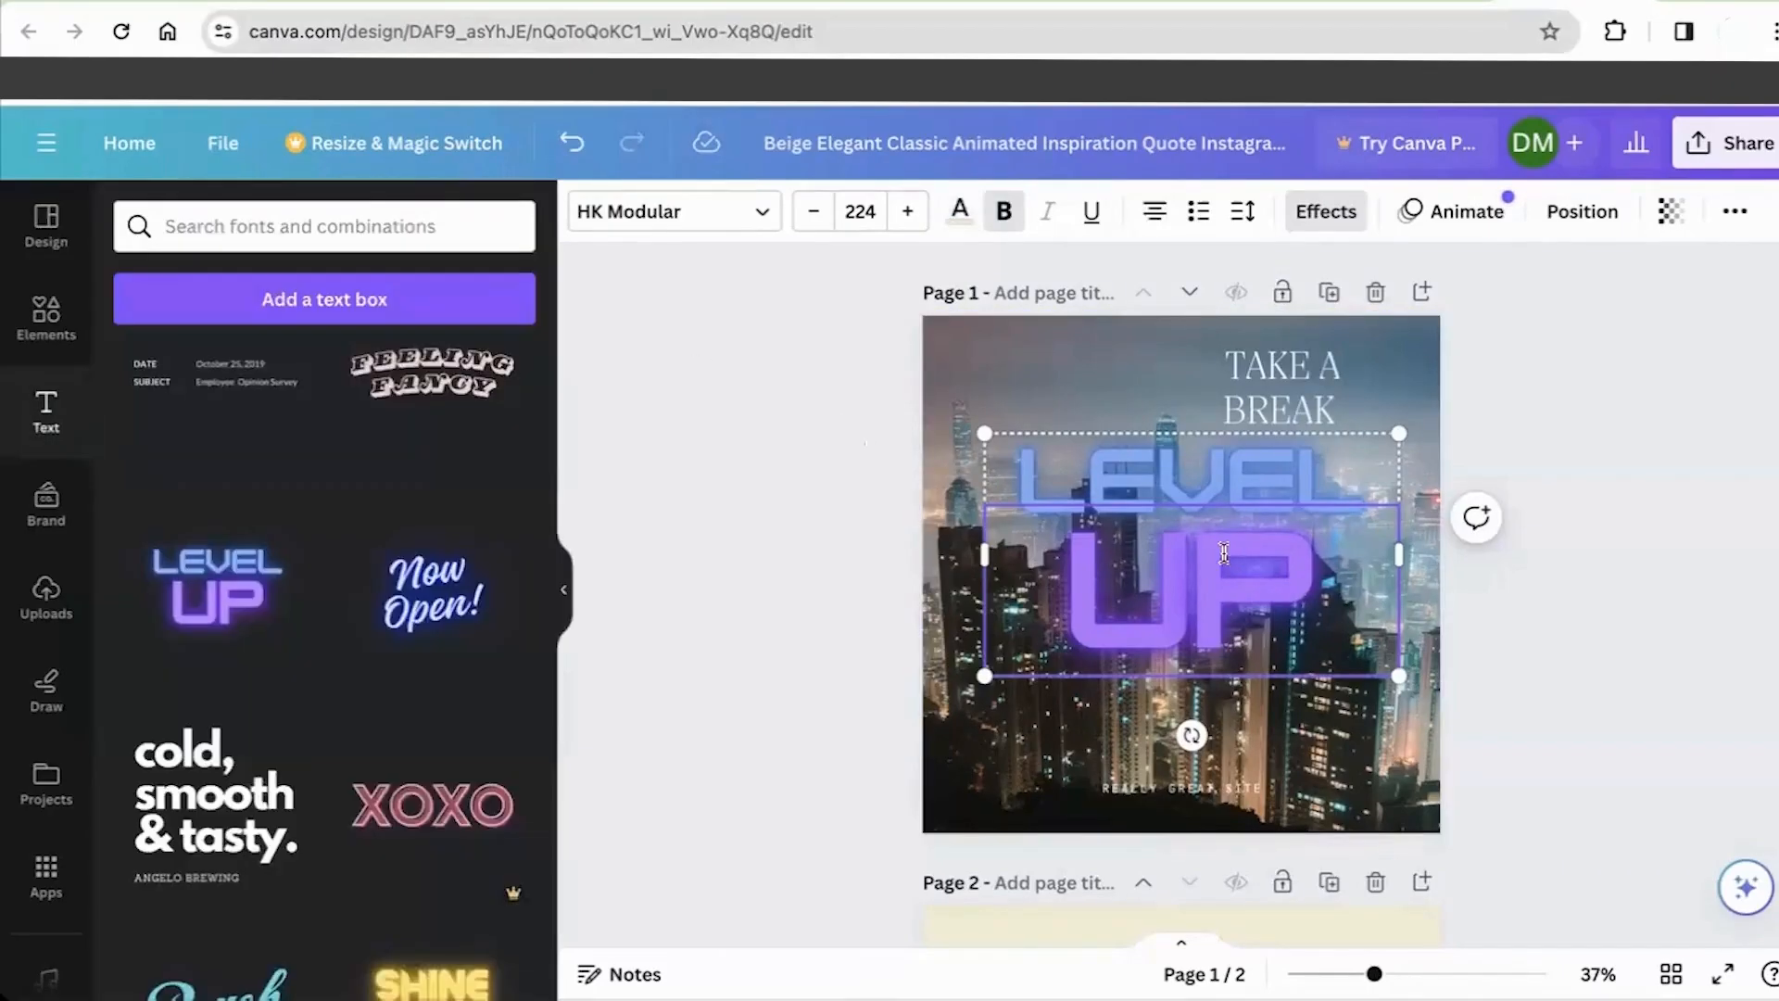
# Step: Replace page 1's background with the 1:00 video of the painter and colourful clouds from the Sky videos
pyautogui.scroll(-1, 476, 645)
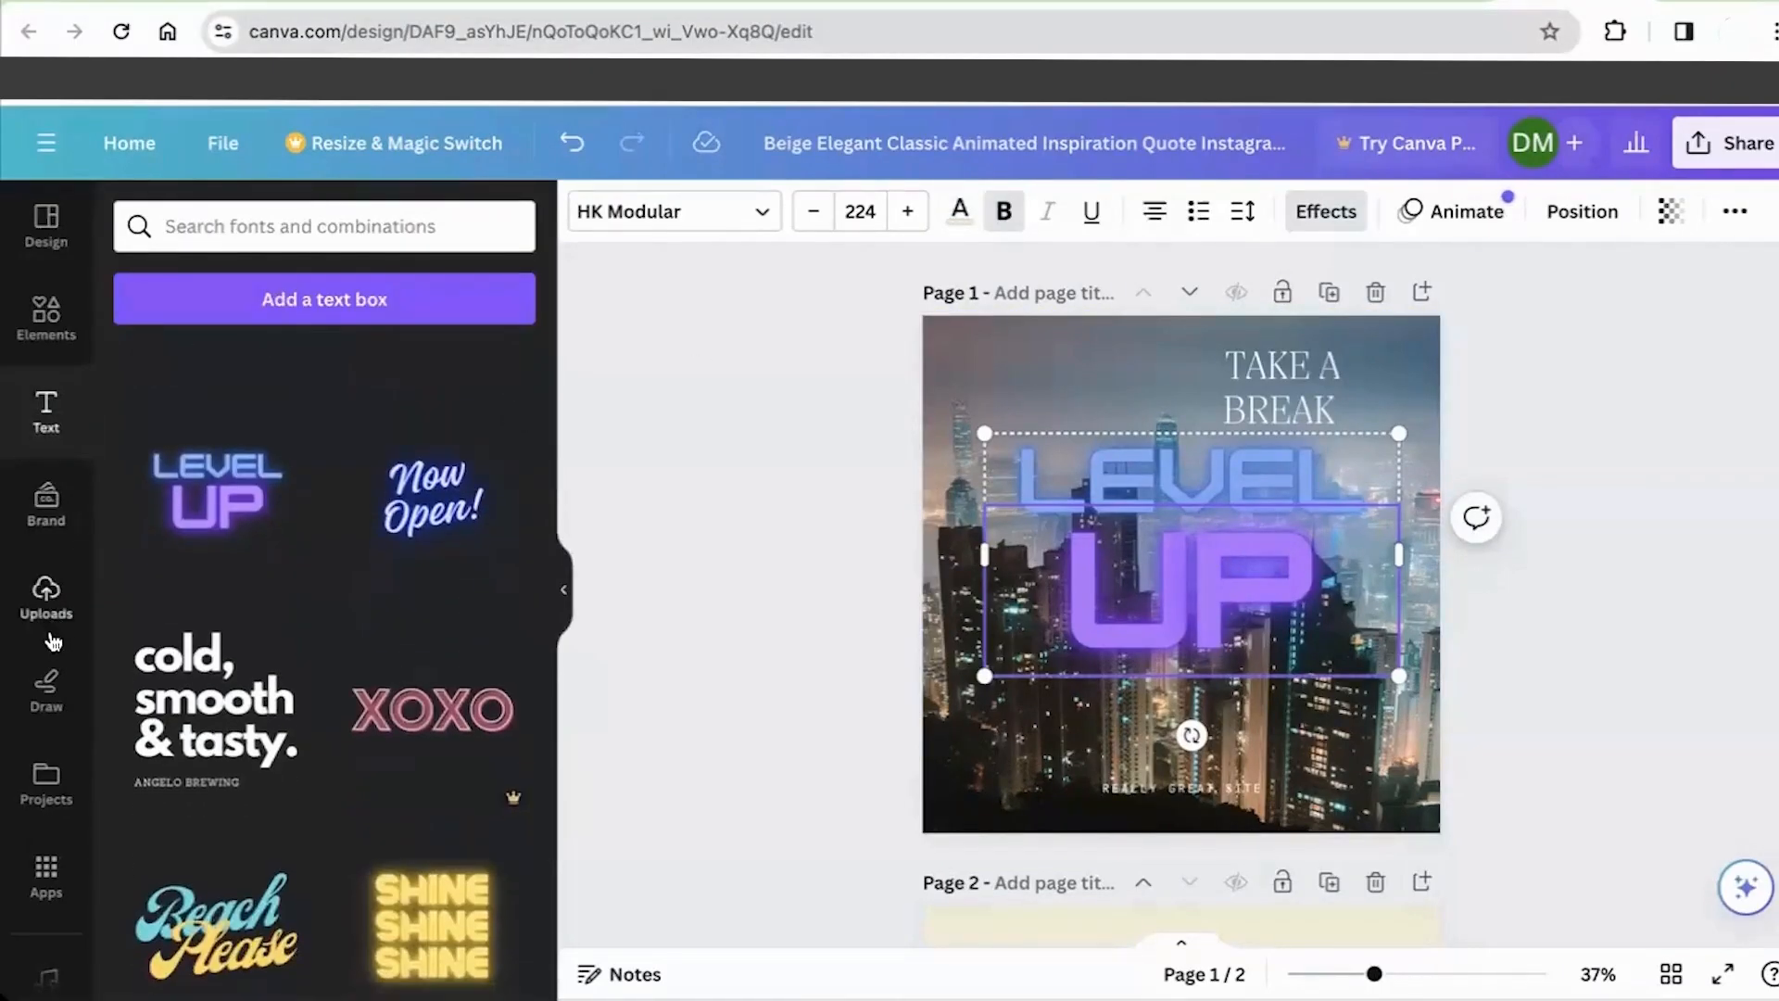
pyautogui.scroll(-3, 42, 767)
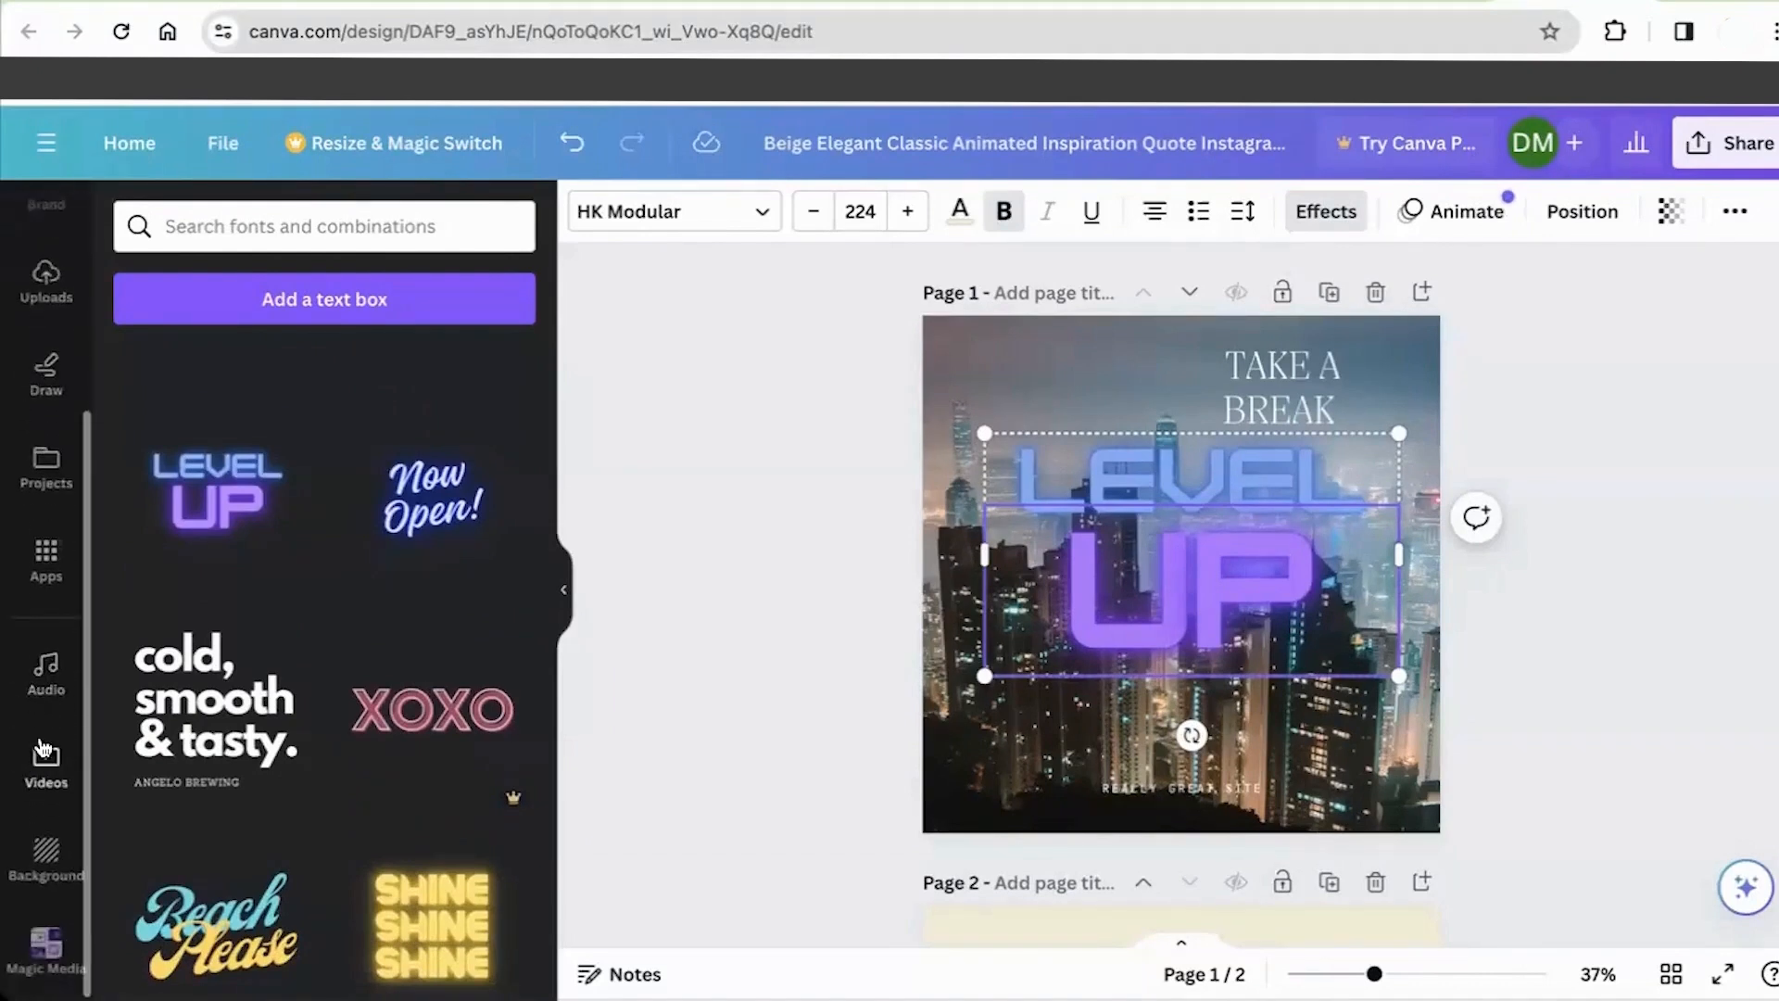
pyautogui.click(48, 667)
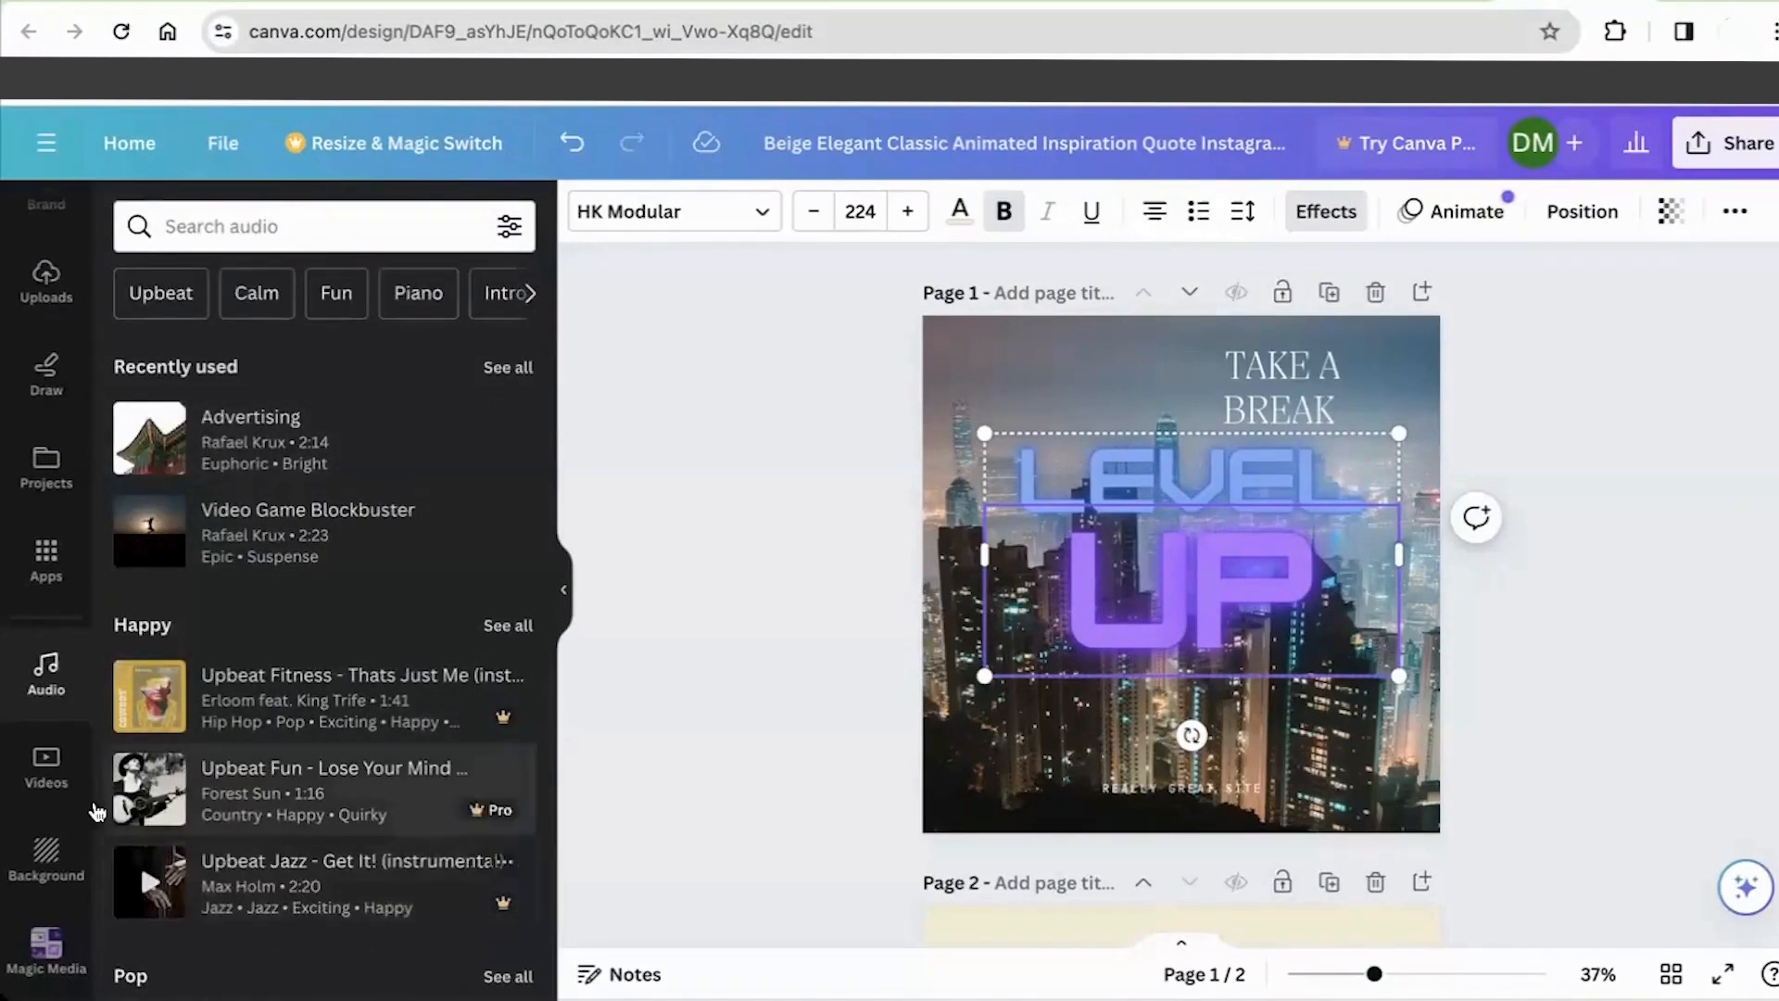
pyautogui.click(46, 760)
pyautogui.scroll(-5, 266, 804)
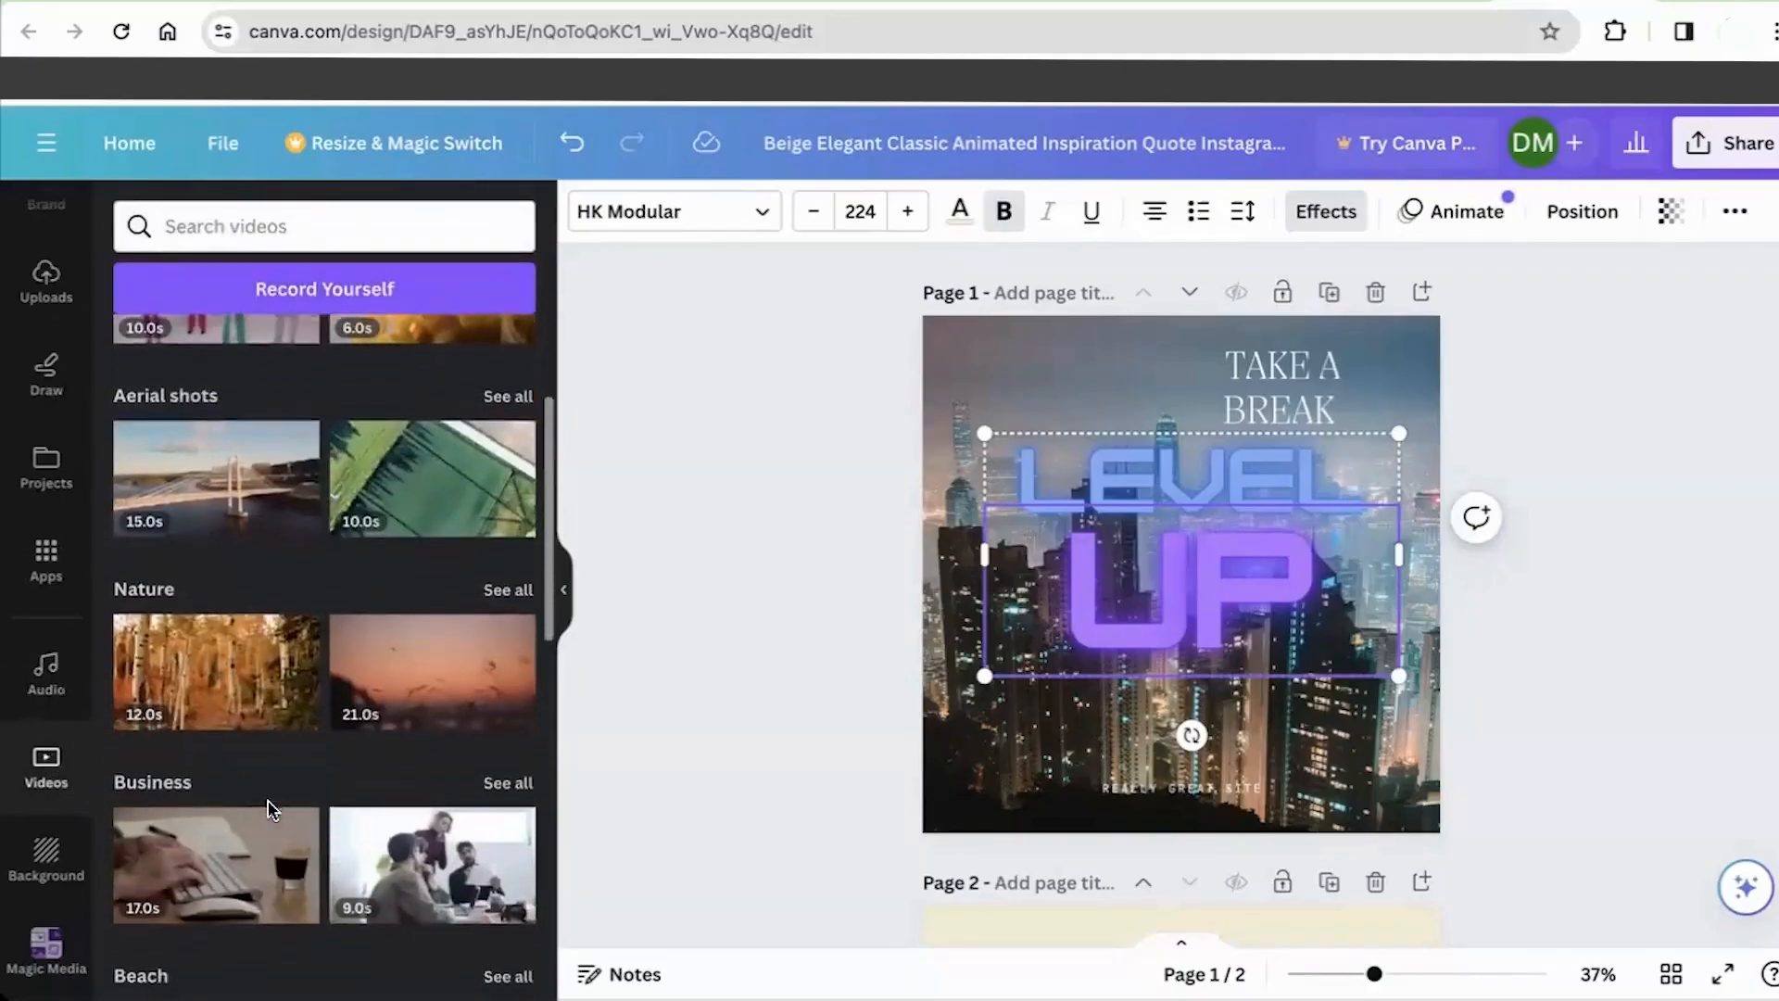
pyautogui.scroll(-8, 269, 812)
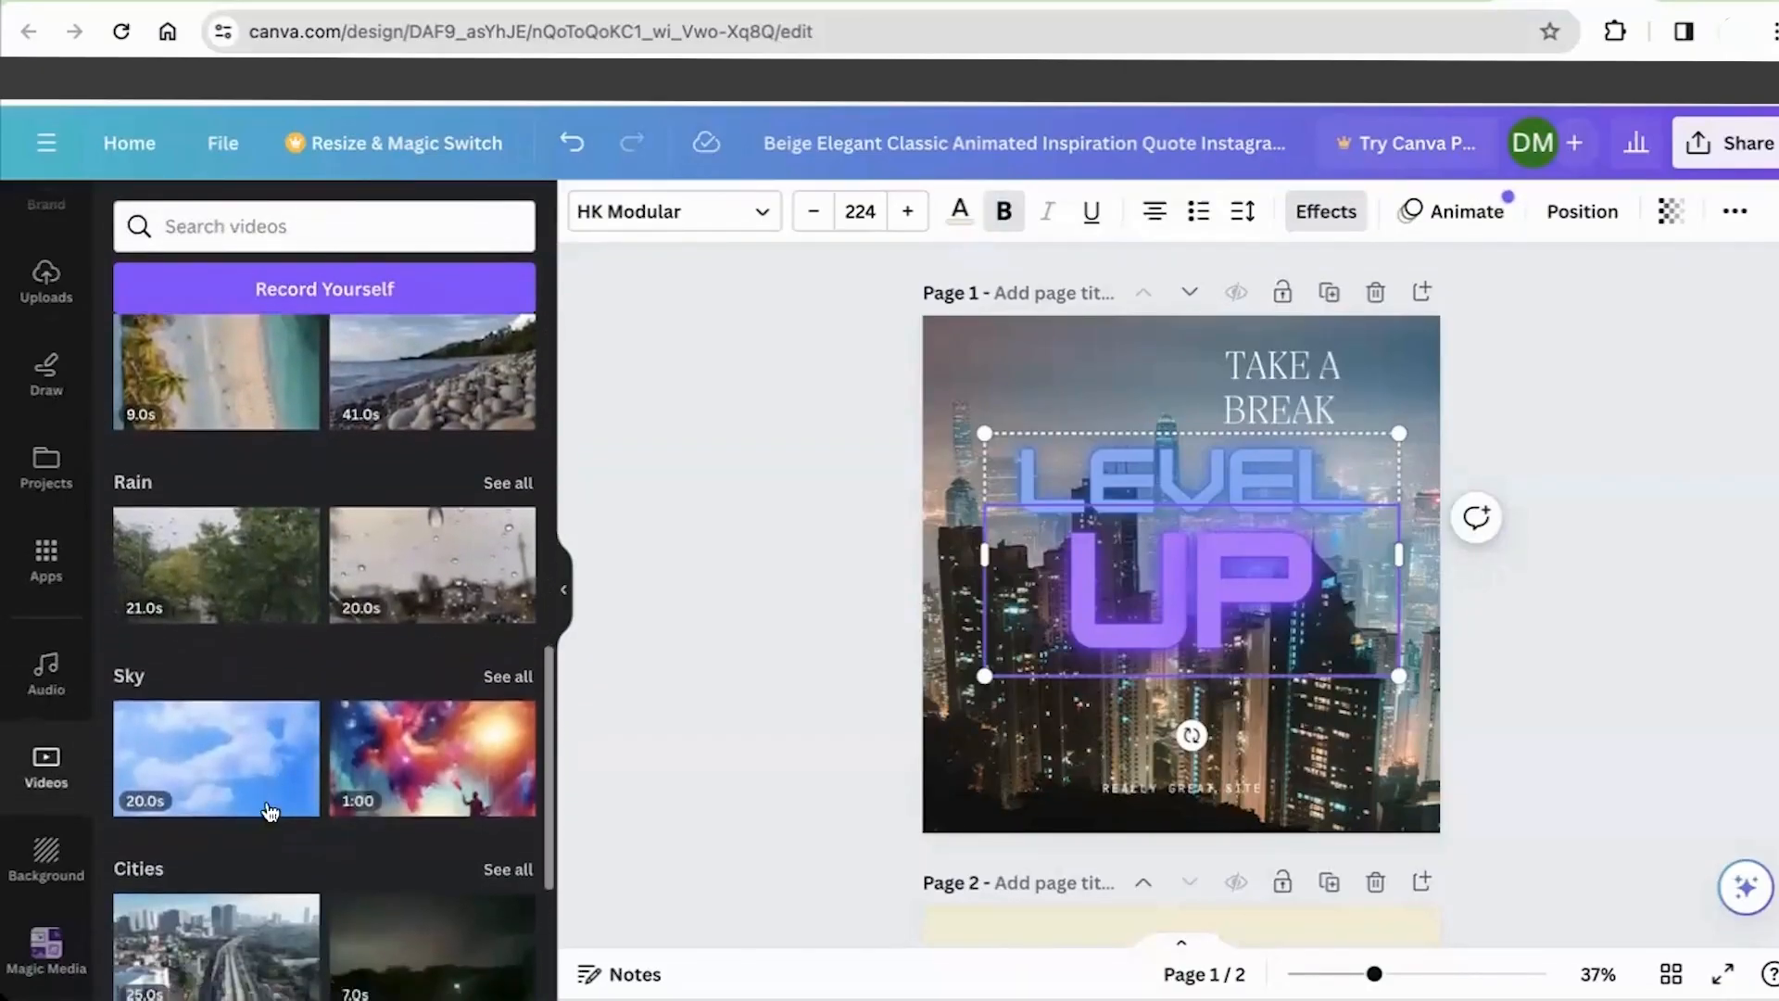
pyautogui.scroll(-3, 270, 808)
pyautogui.scroll(5, 270, 806)
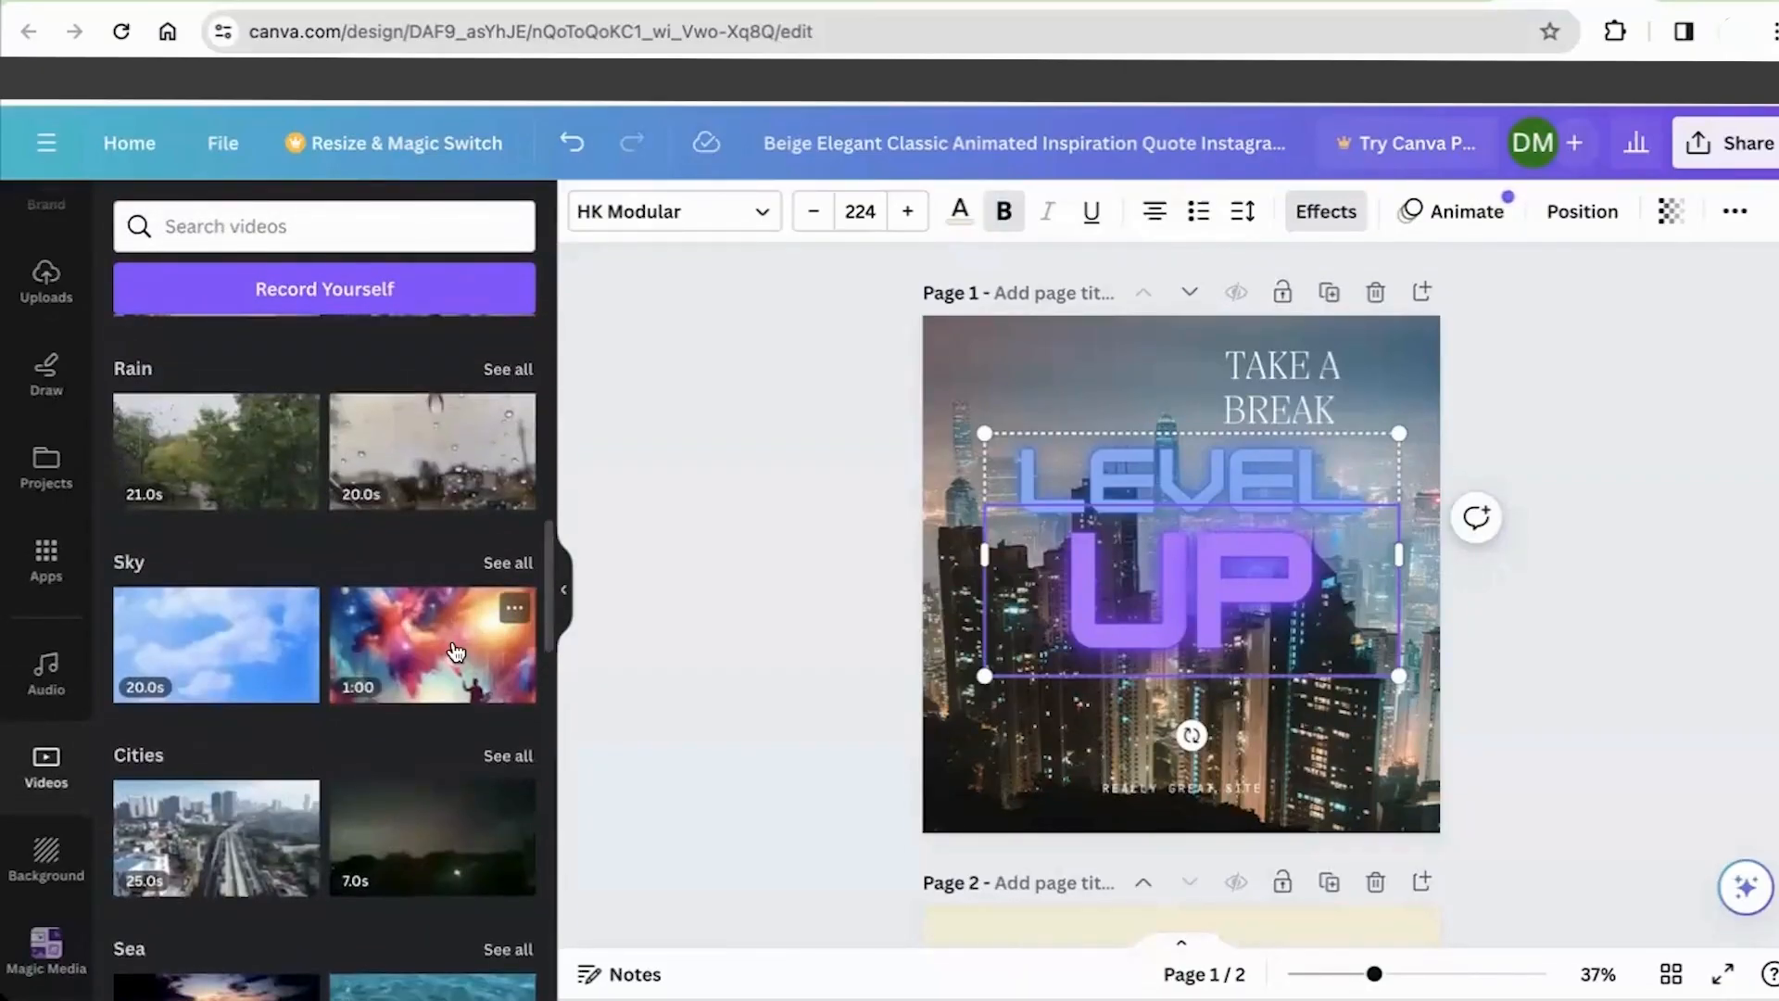
pyautogui.moveTo(443, 646); pyautogui.dragTo(954, 556)
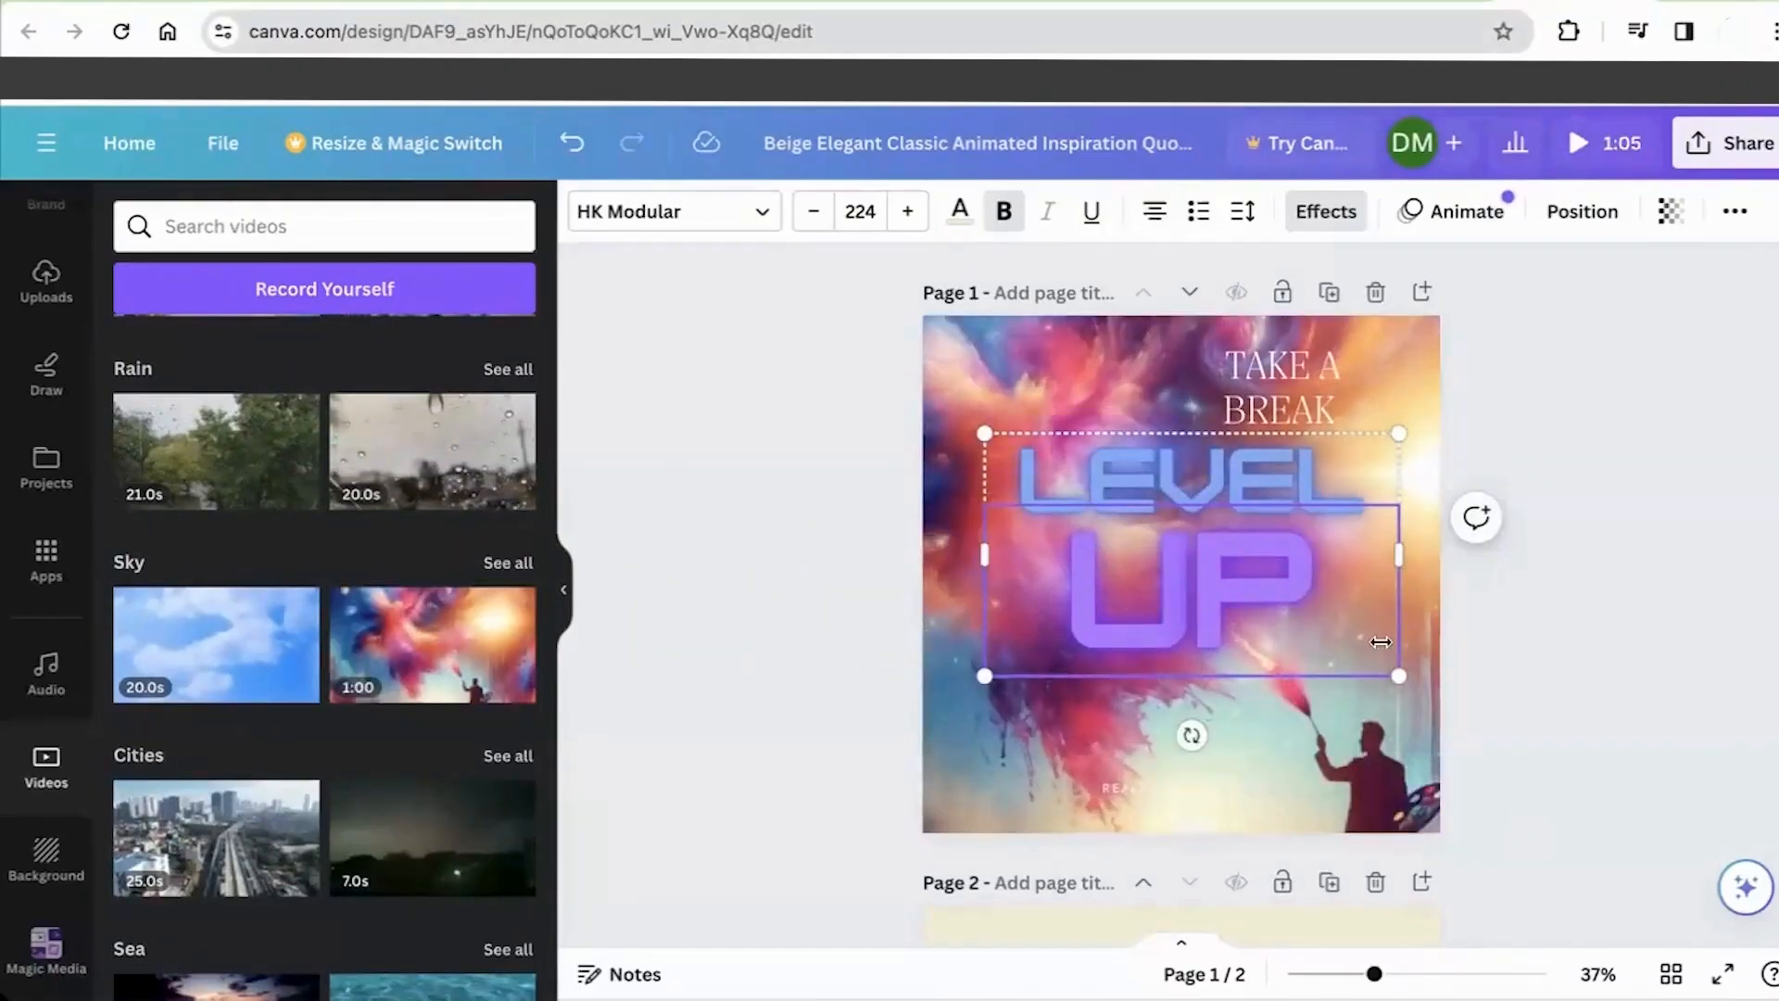
pyautogui.click(1561, 543)
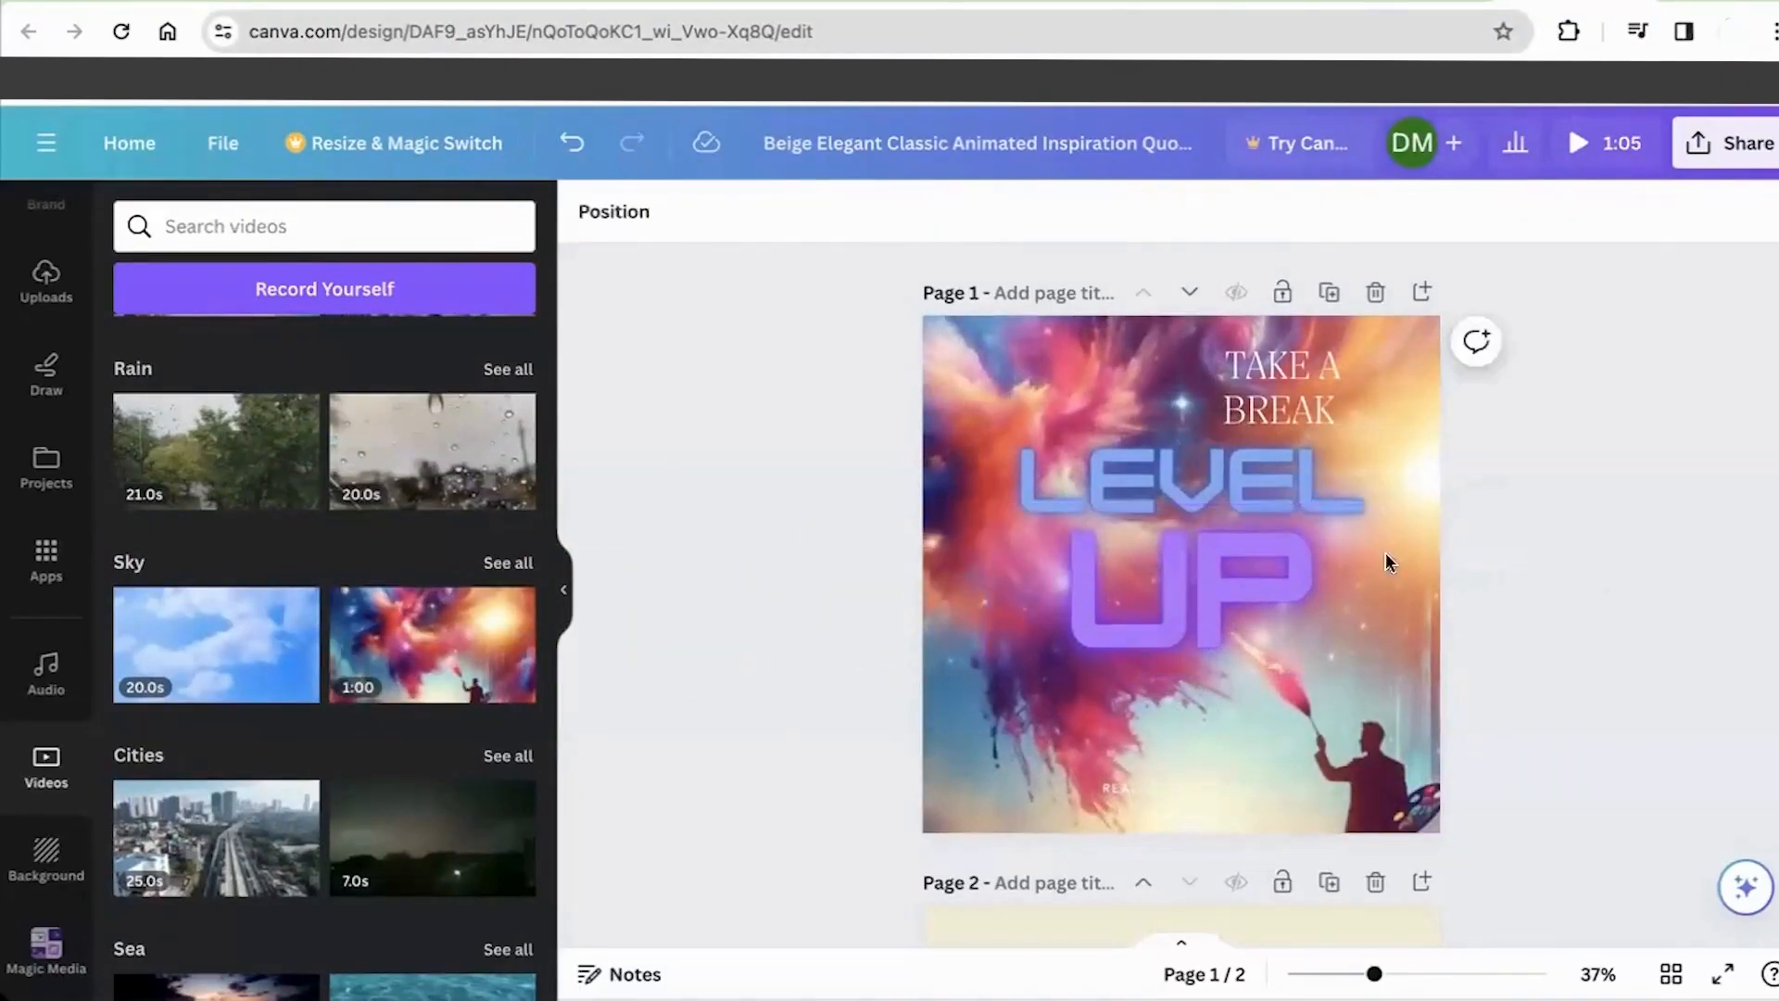
# Step: Delete the words "UP" and "LEVEL" from page 1
pyautogui.click(1254, 541)
pyautogui.press('Delete')
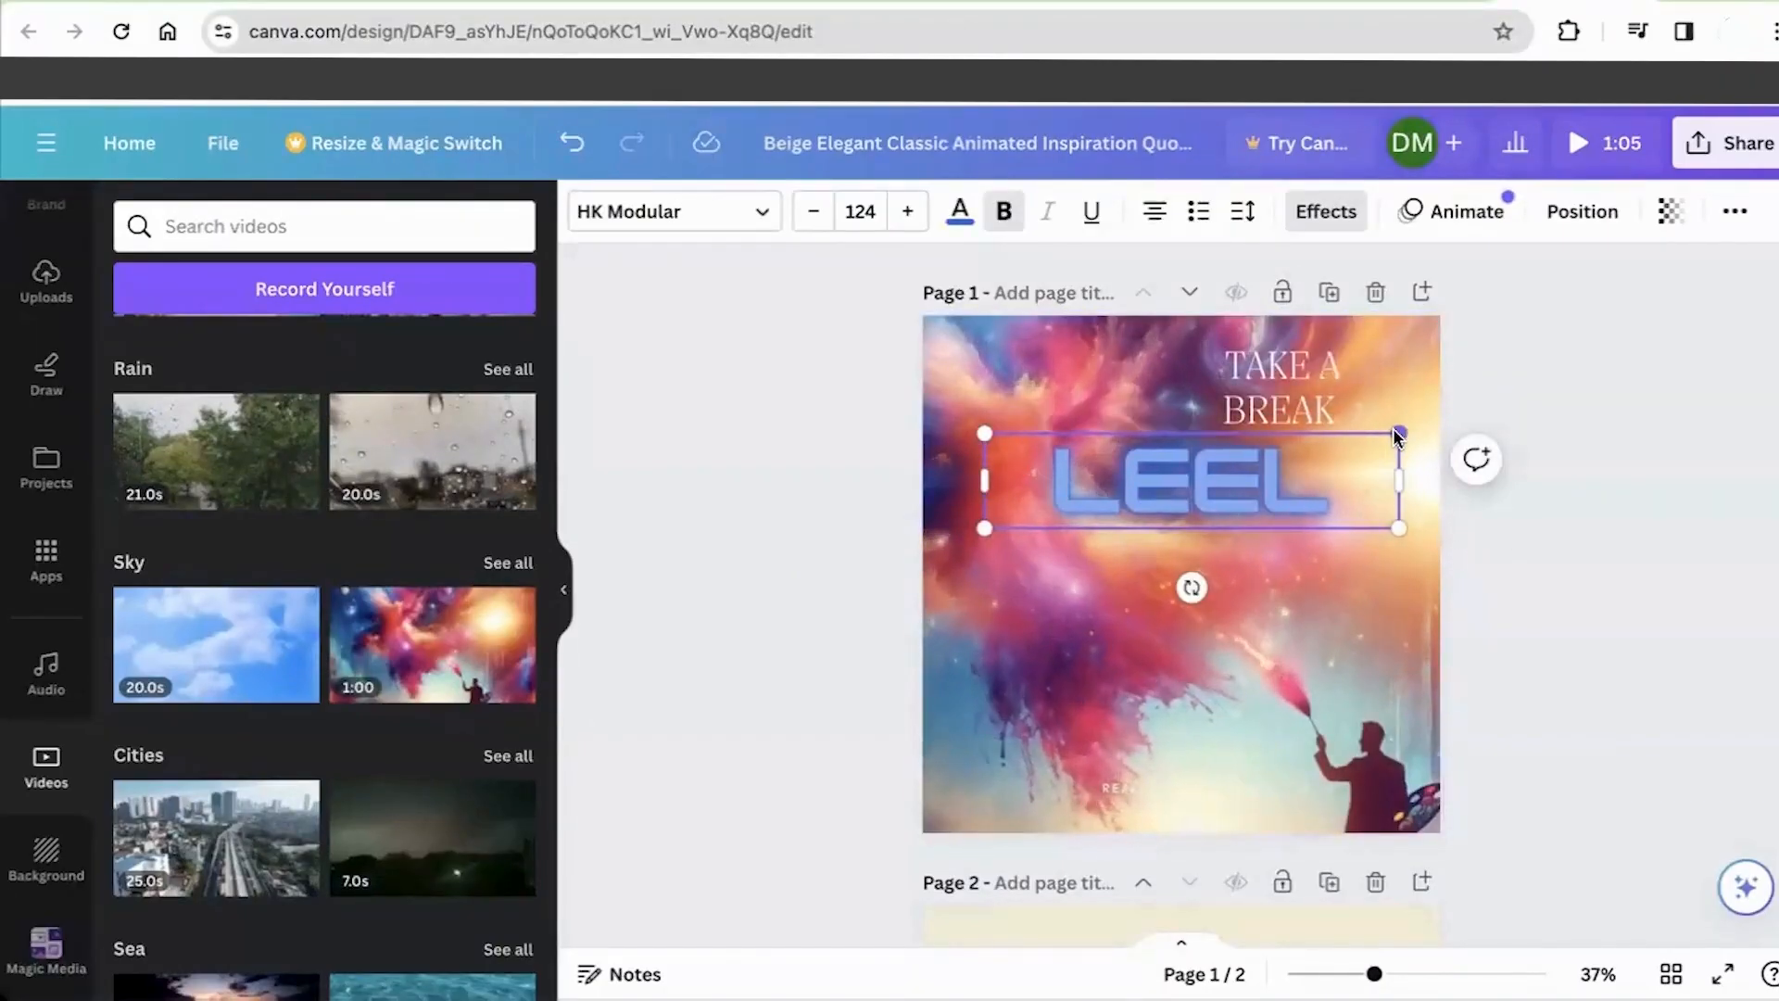
pyautogui.click(1543, 564)
pyautogui.click(1327, 485)
pyautogui.press('Delete')
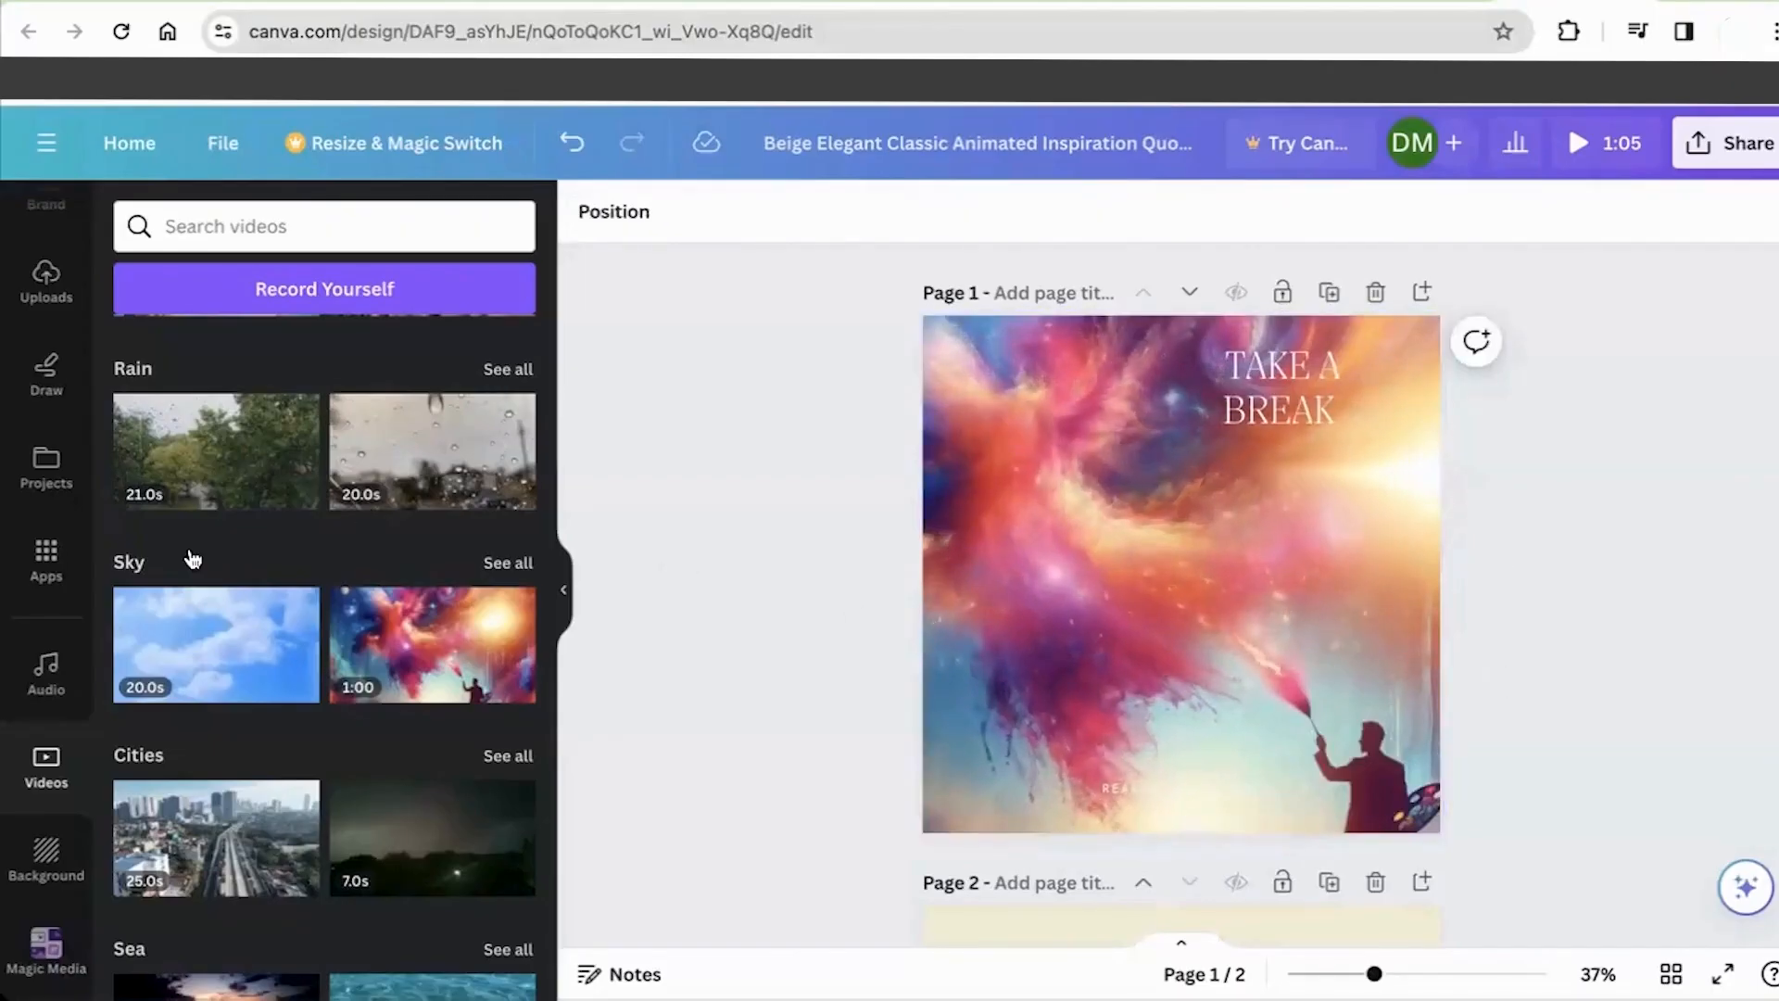
# Step: Search the elements library for "arrow"
pyautogui.scroll(5, 191, 560)
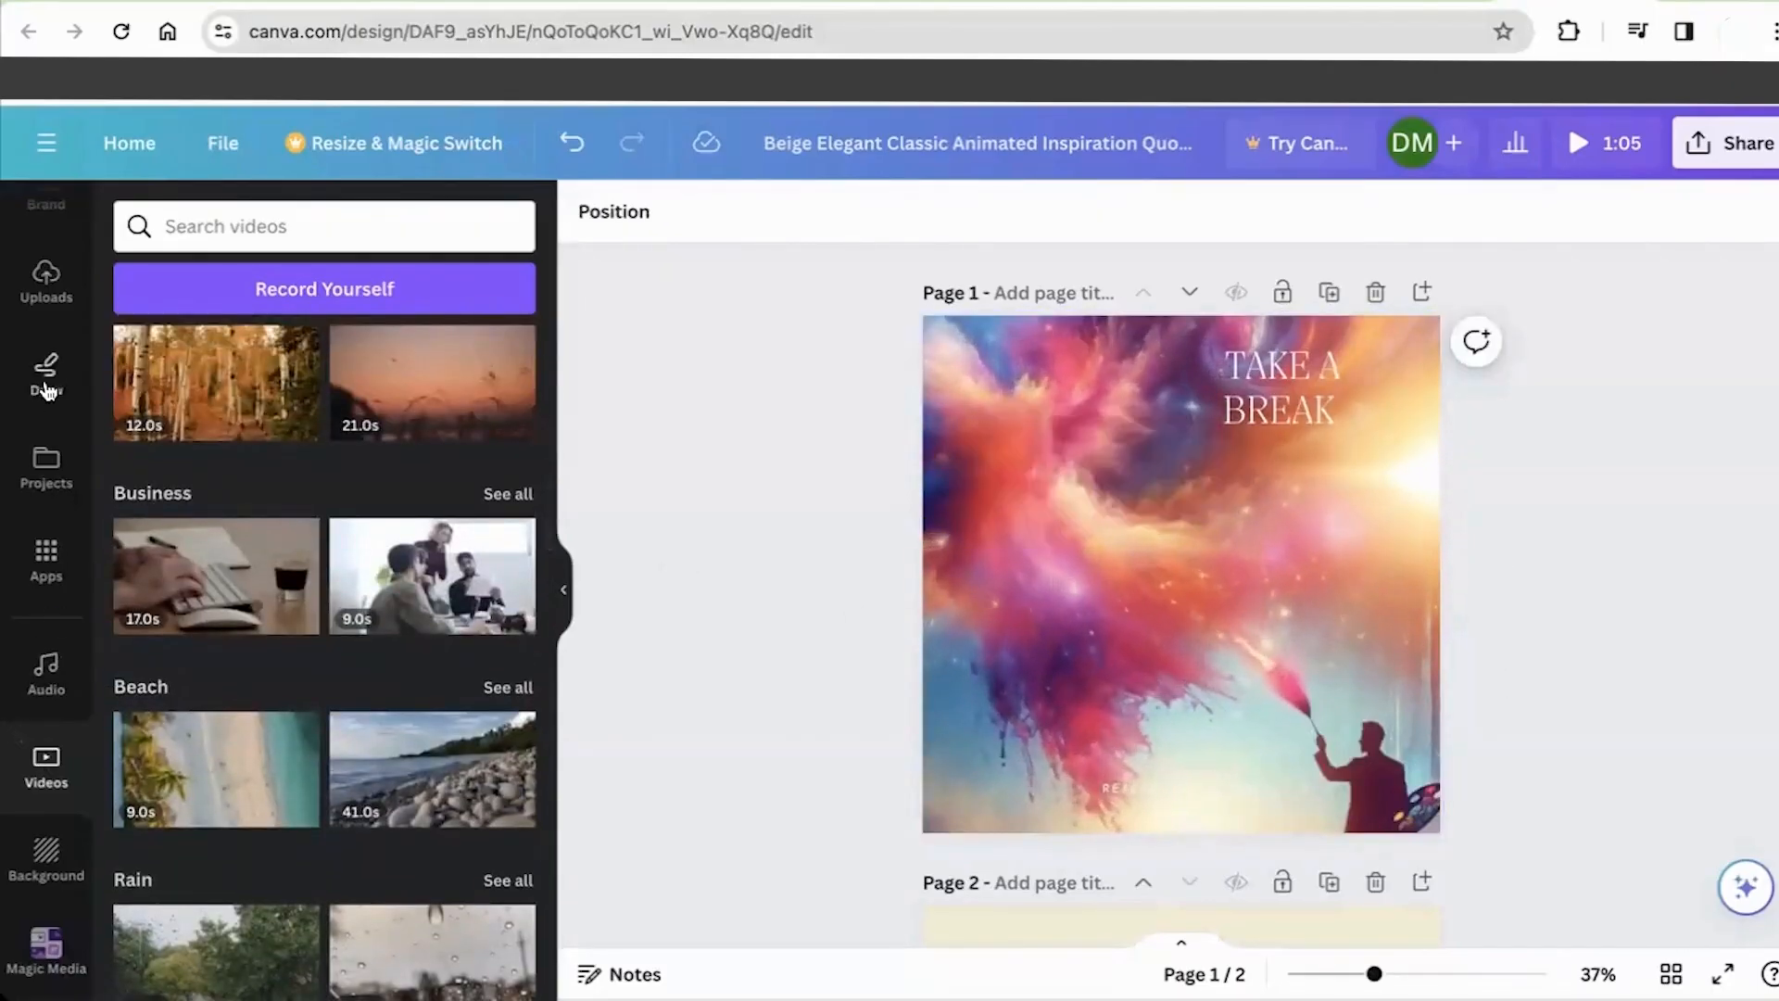
pyautogui.scroll(2, 47, 366)
pyautogui.scroll(3, 48, 388)
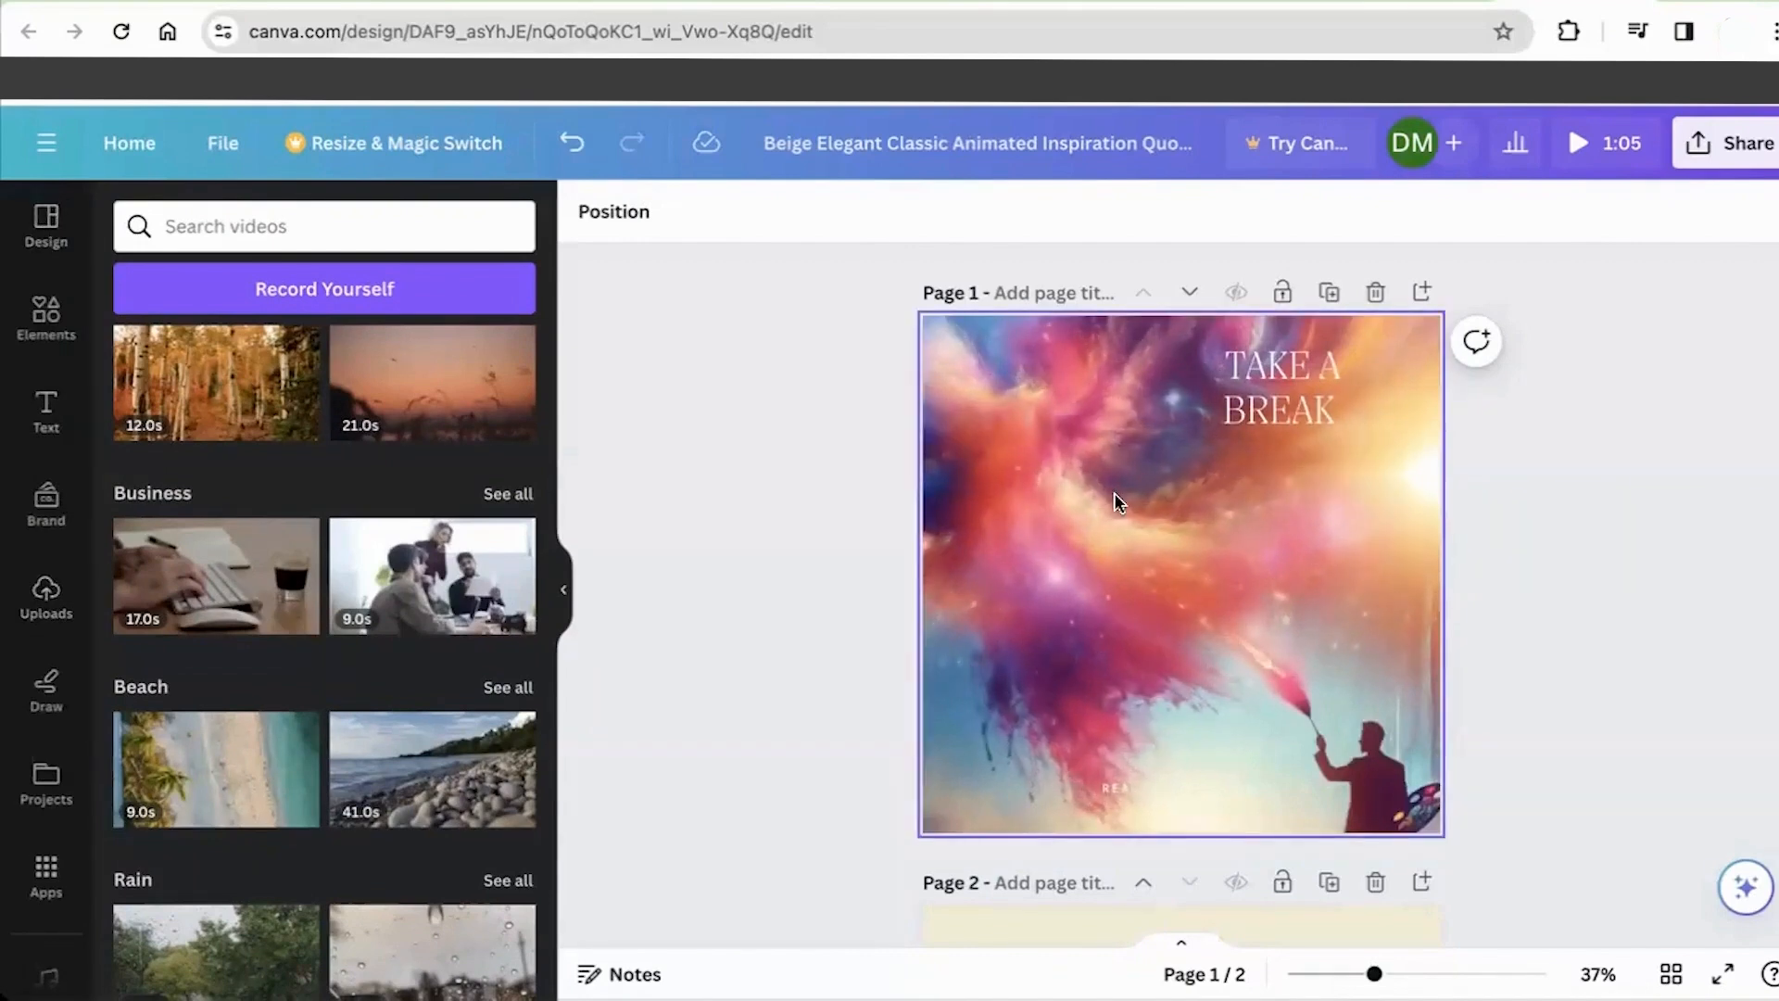
pyautogui.click(46, 315)
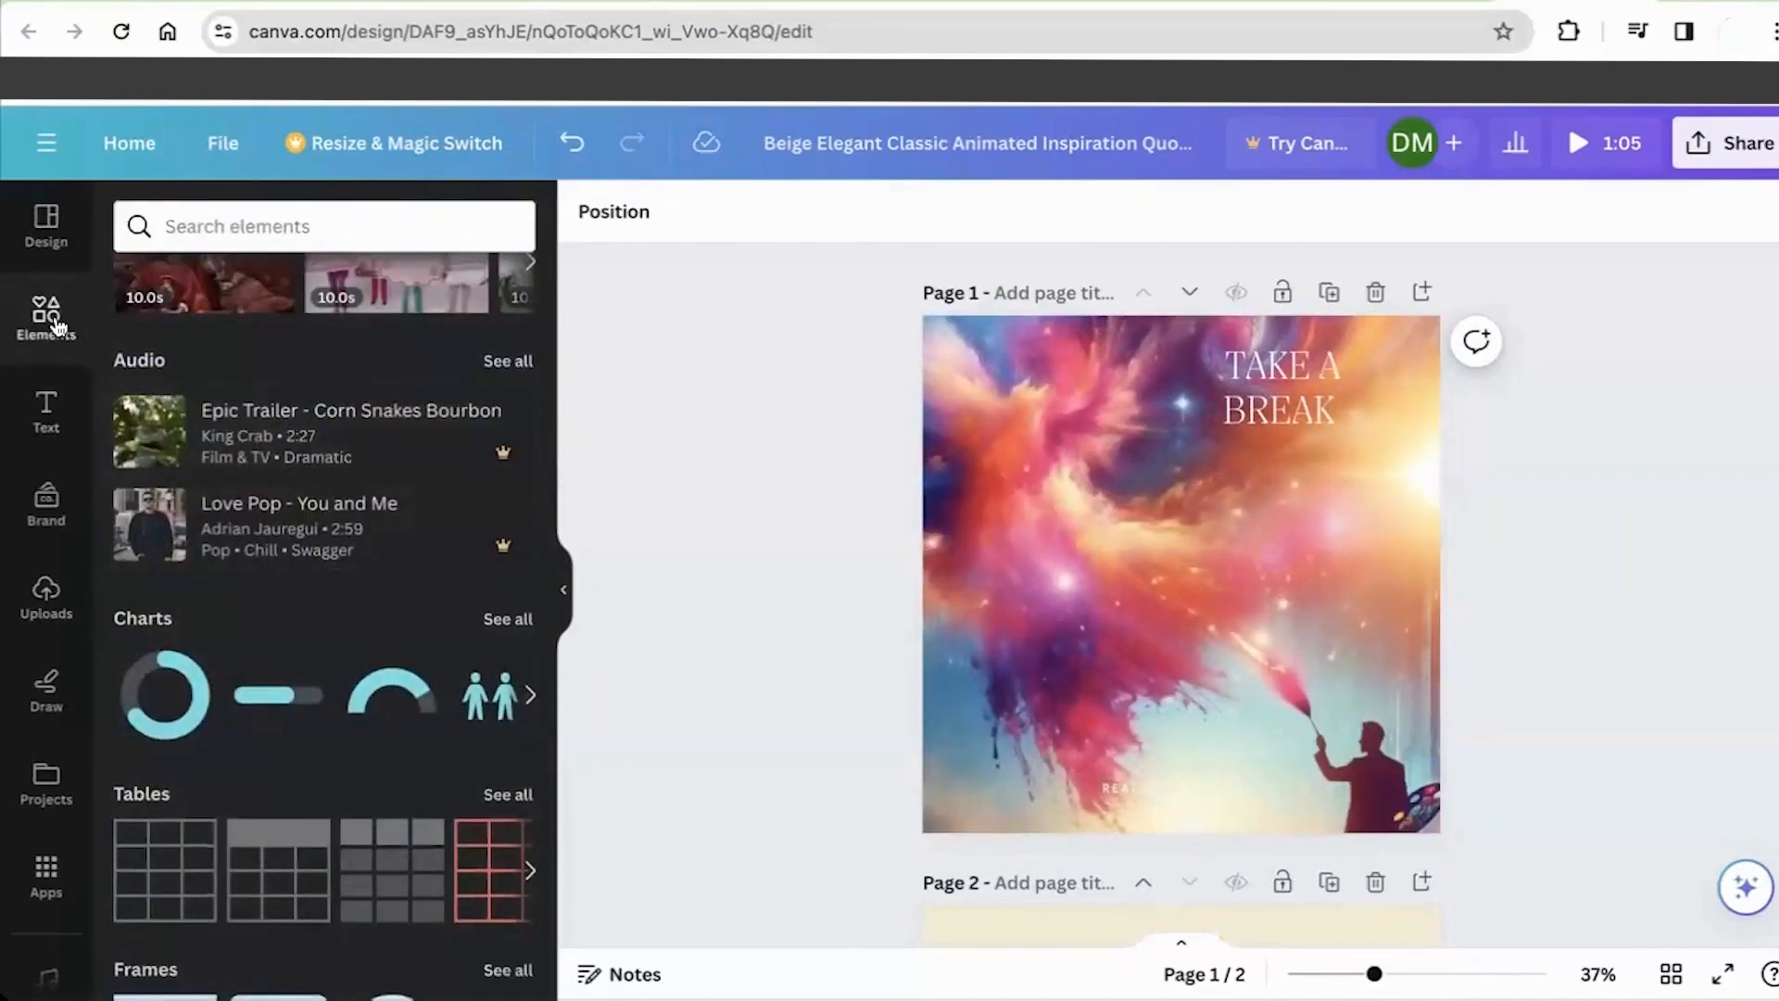
pyautogui.scroll(5, 236, 422)
pyautogui.scroll(5, 236, 423)
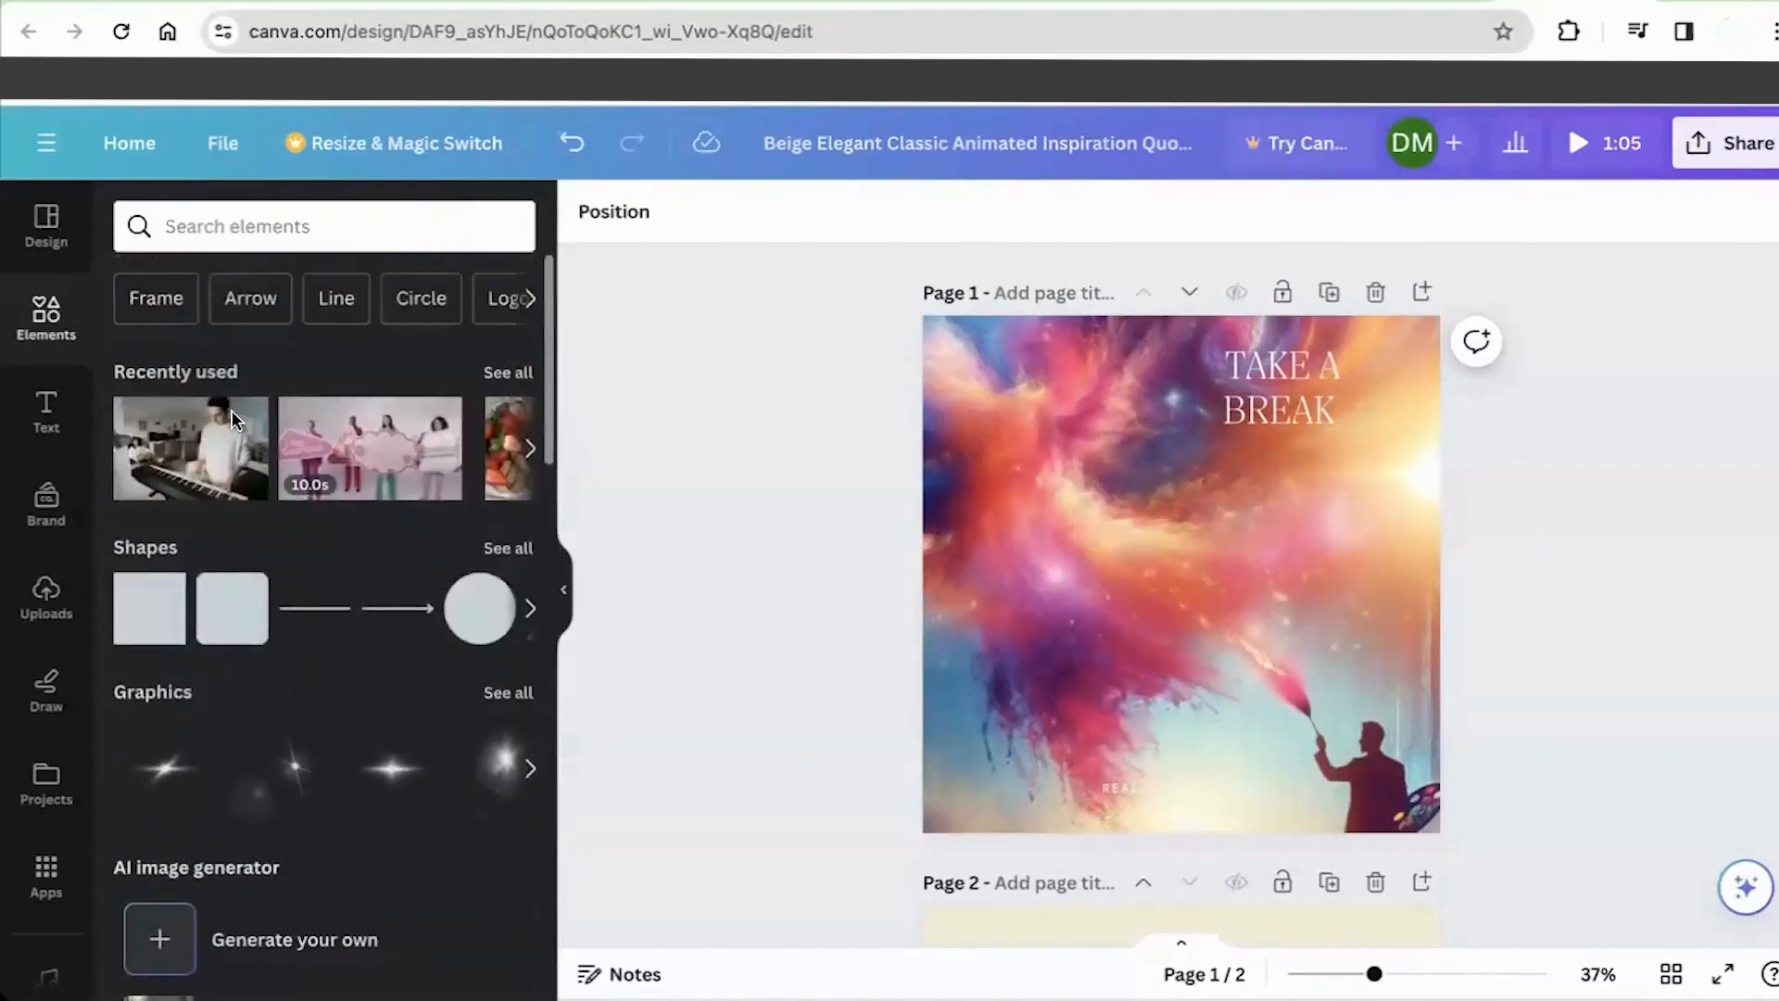
pyautogui.click(326, 228)
pyautogui.write('a')
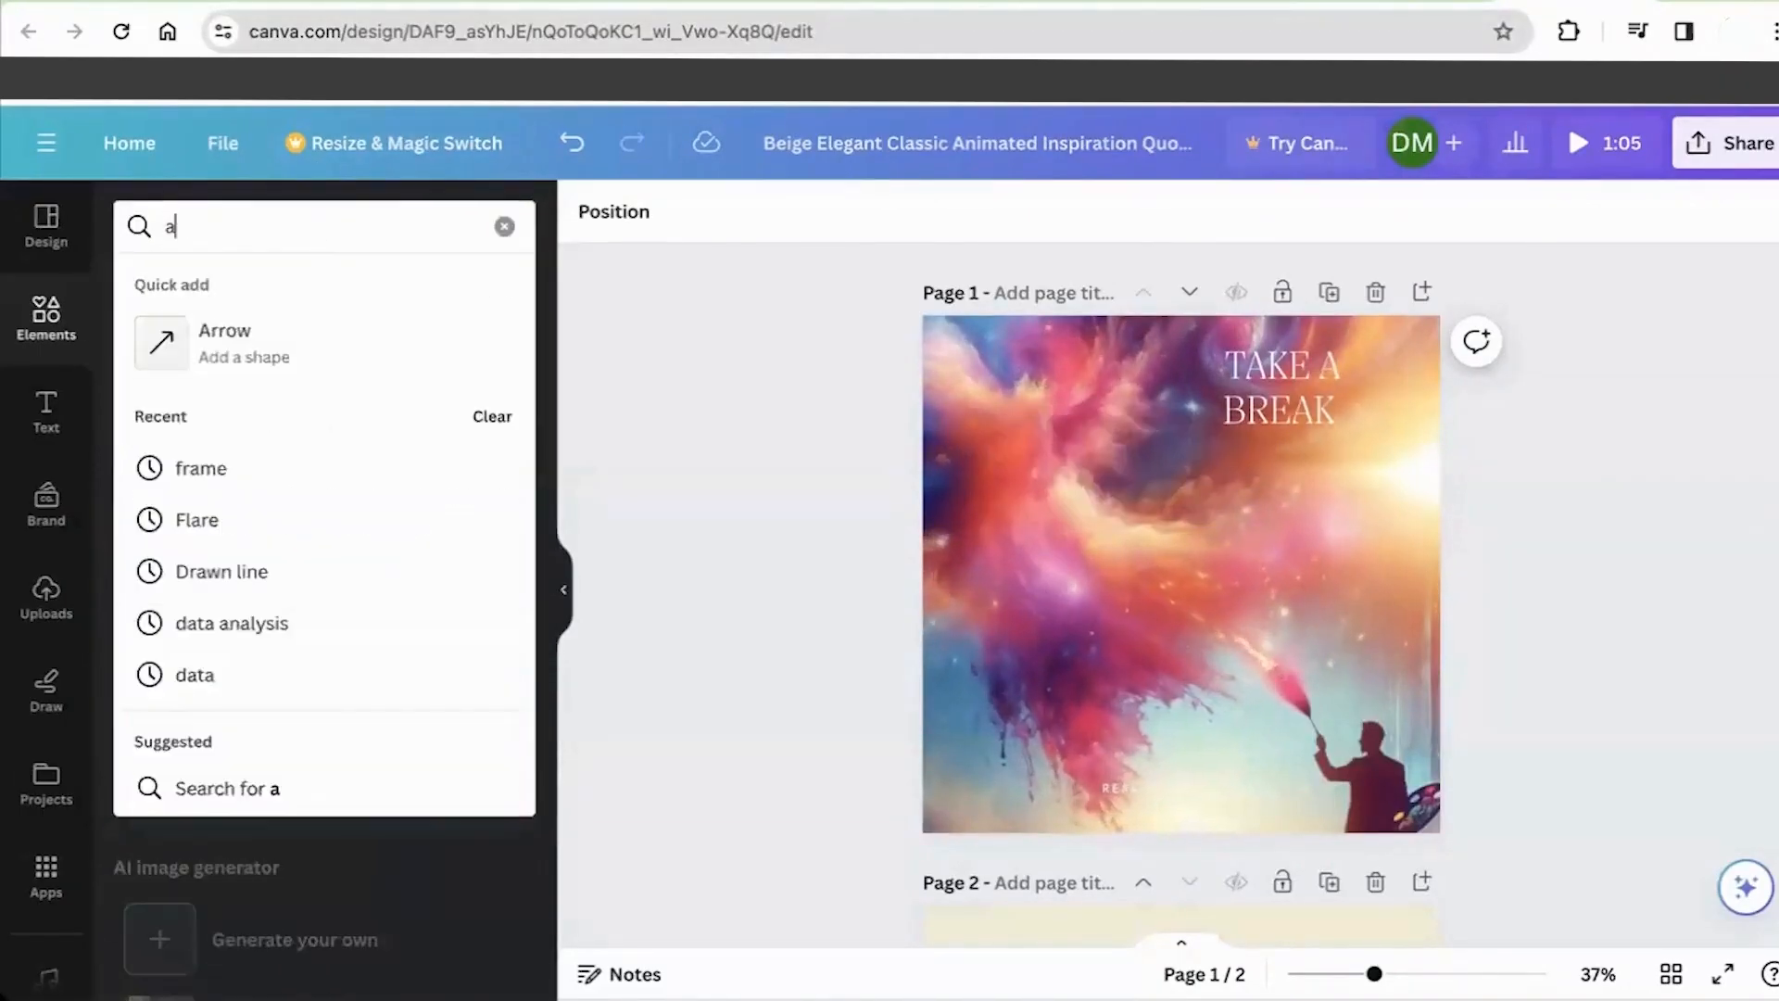
pyautogui.write('rrow')
pyautogui.press('Return')
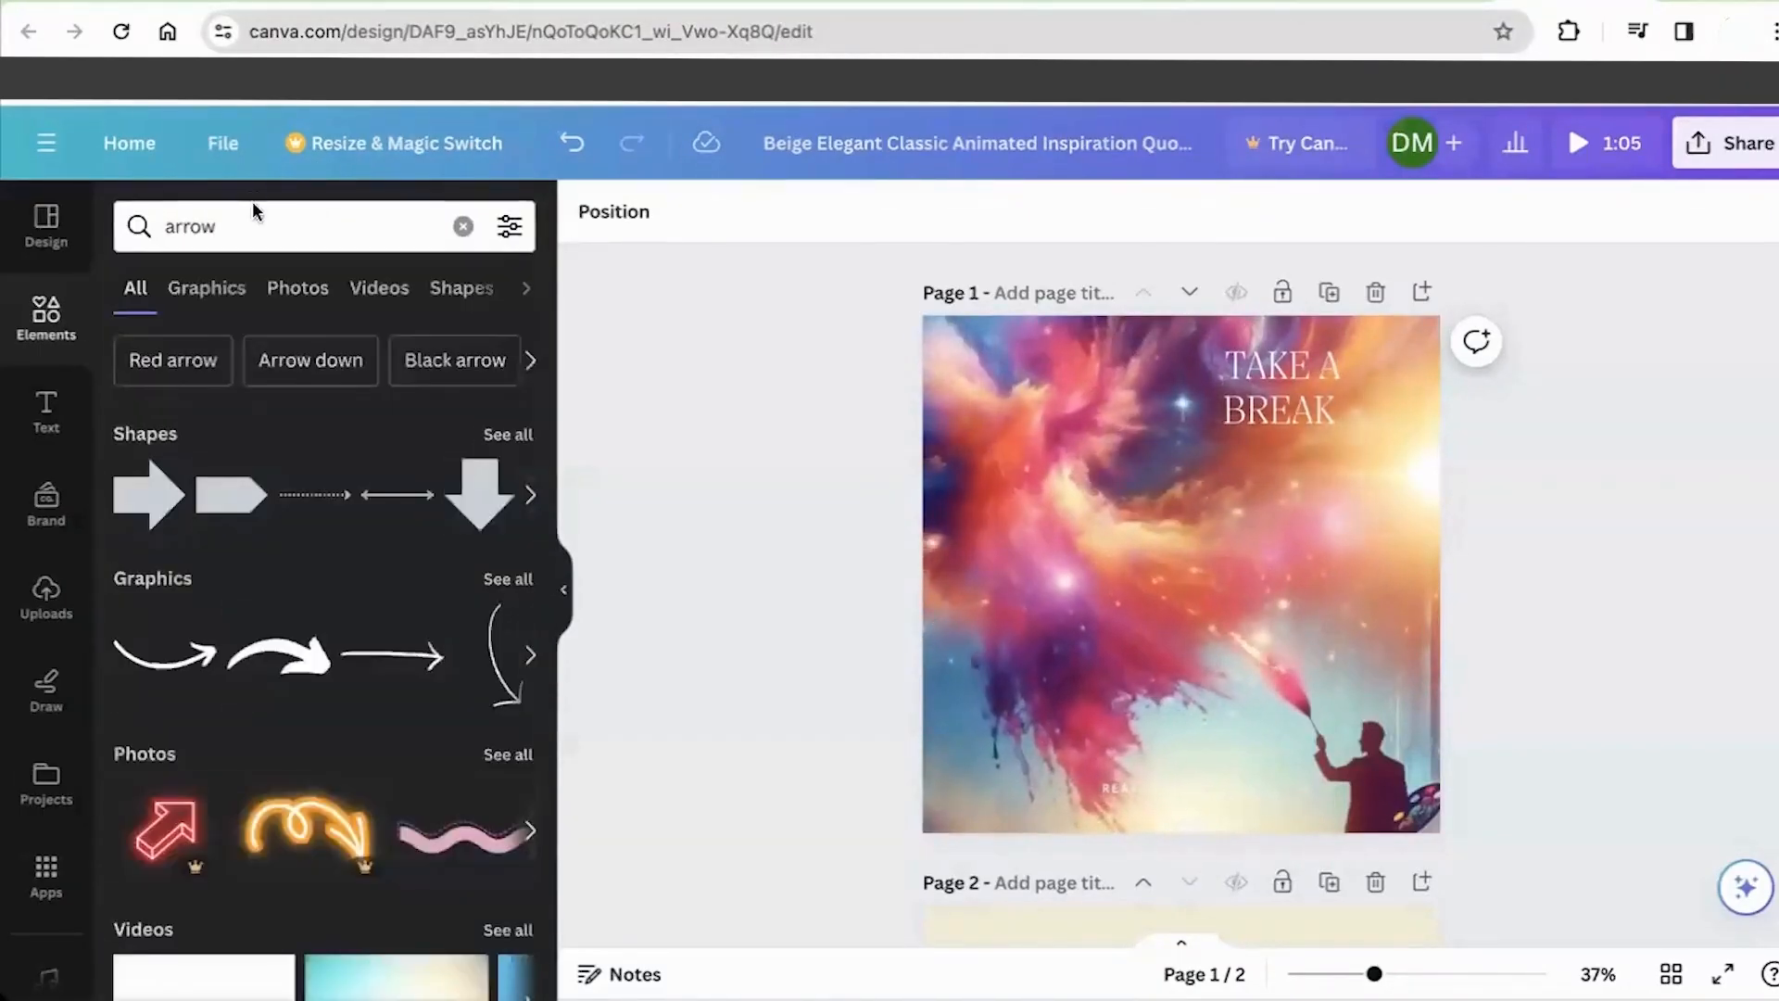
# Step: Add the white curved arrow graphic with a loop to page 1 and shrink it into the page's lower left area
pyautogui.scroll(-5, 309, 612)
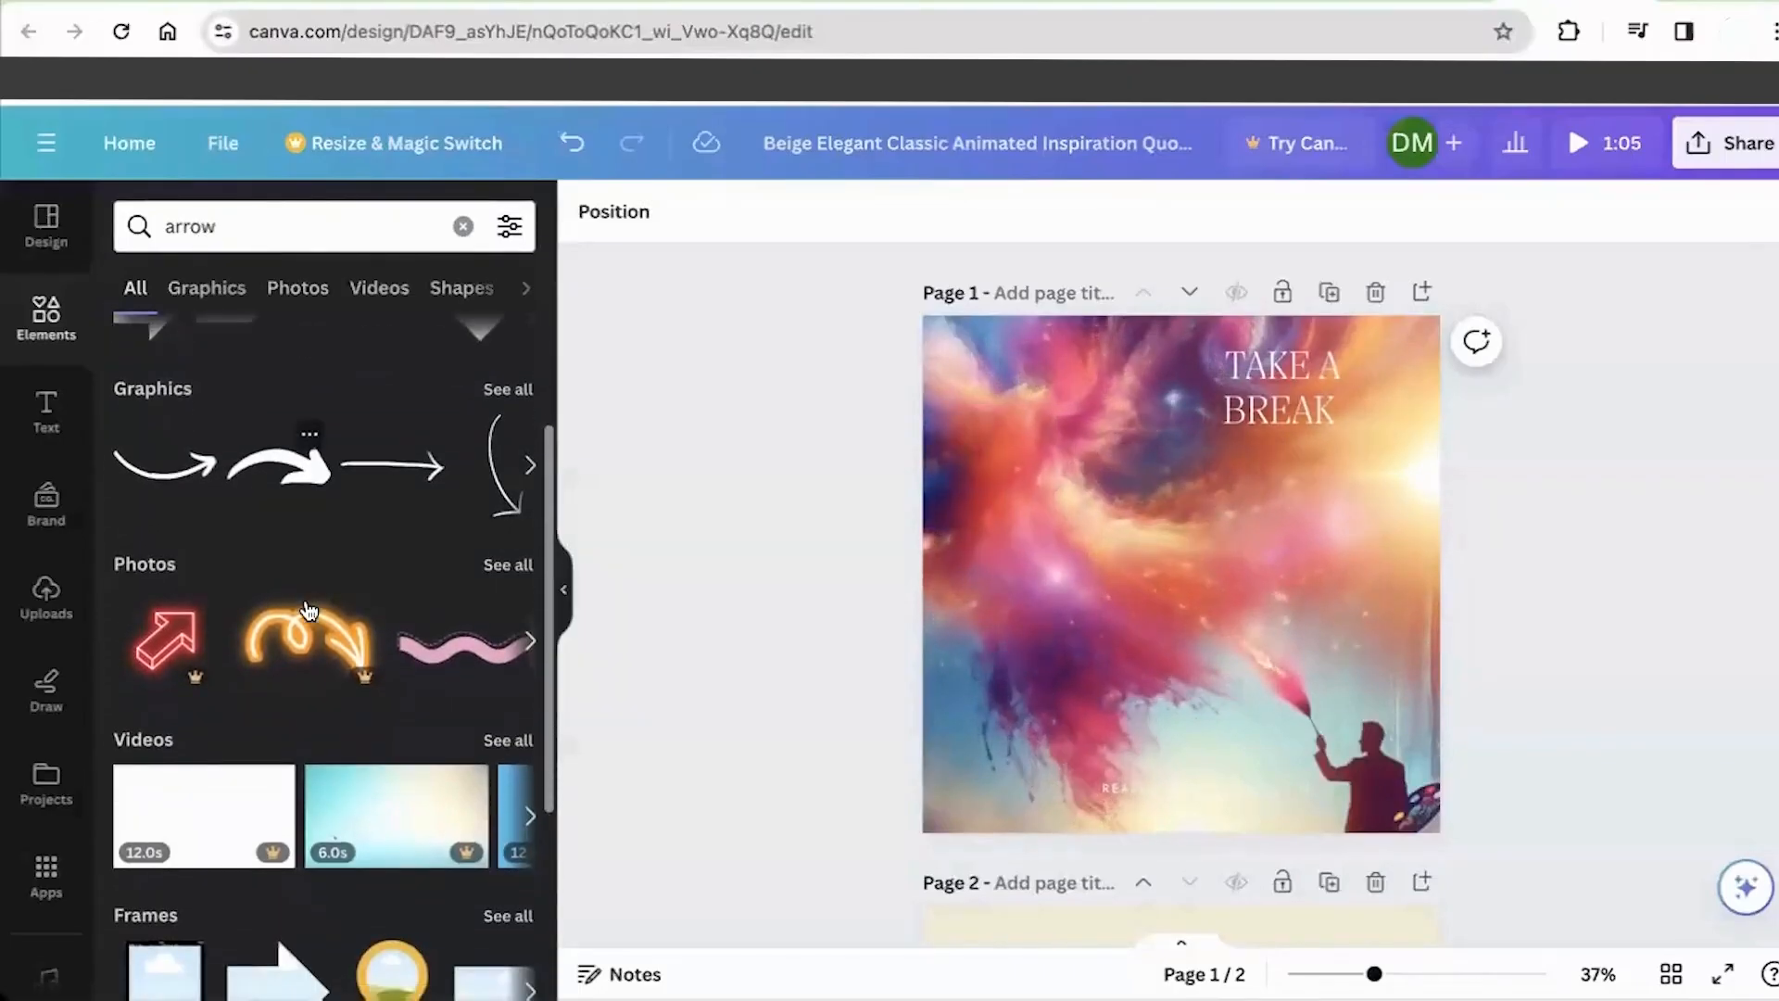
pyautogui.click(529, 590)
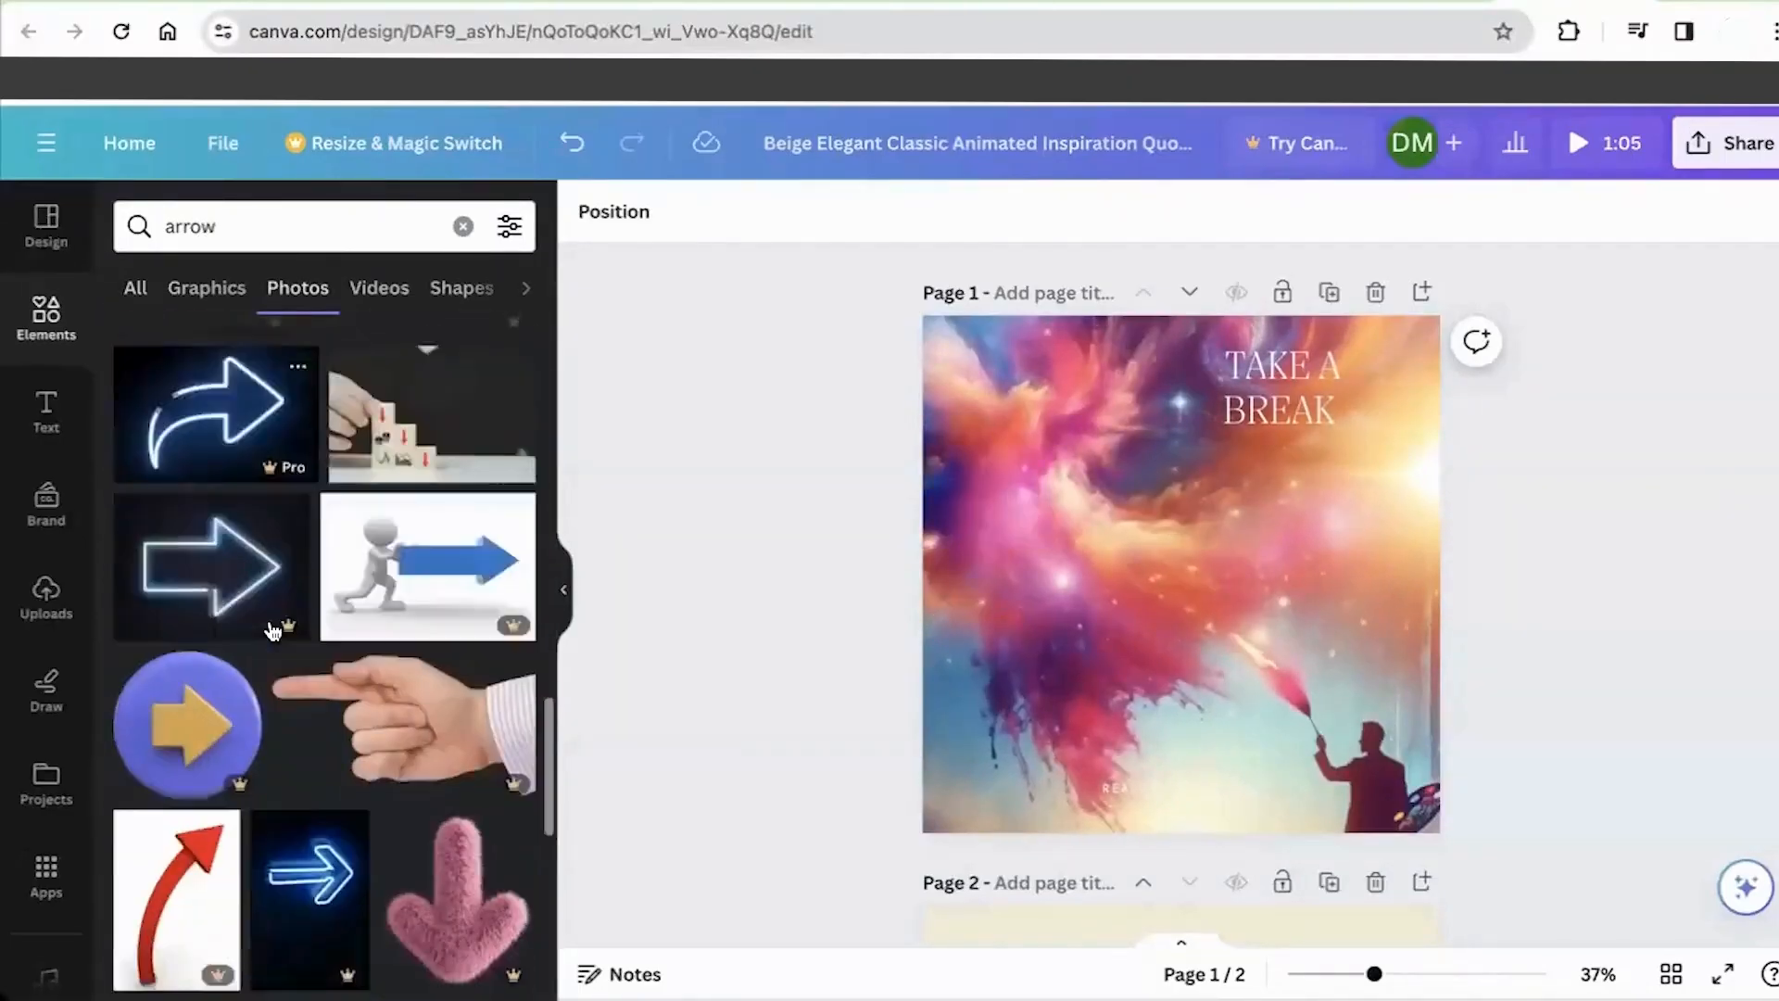
pyautogui.scroll(-6, 274, 631)
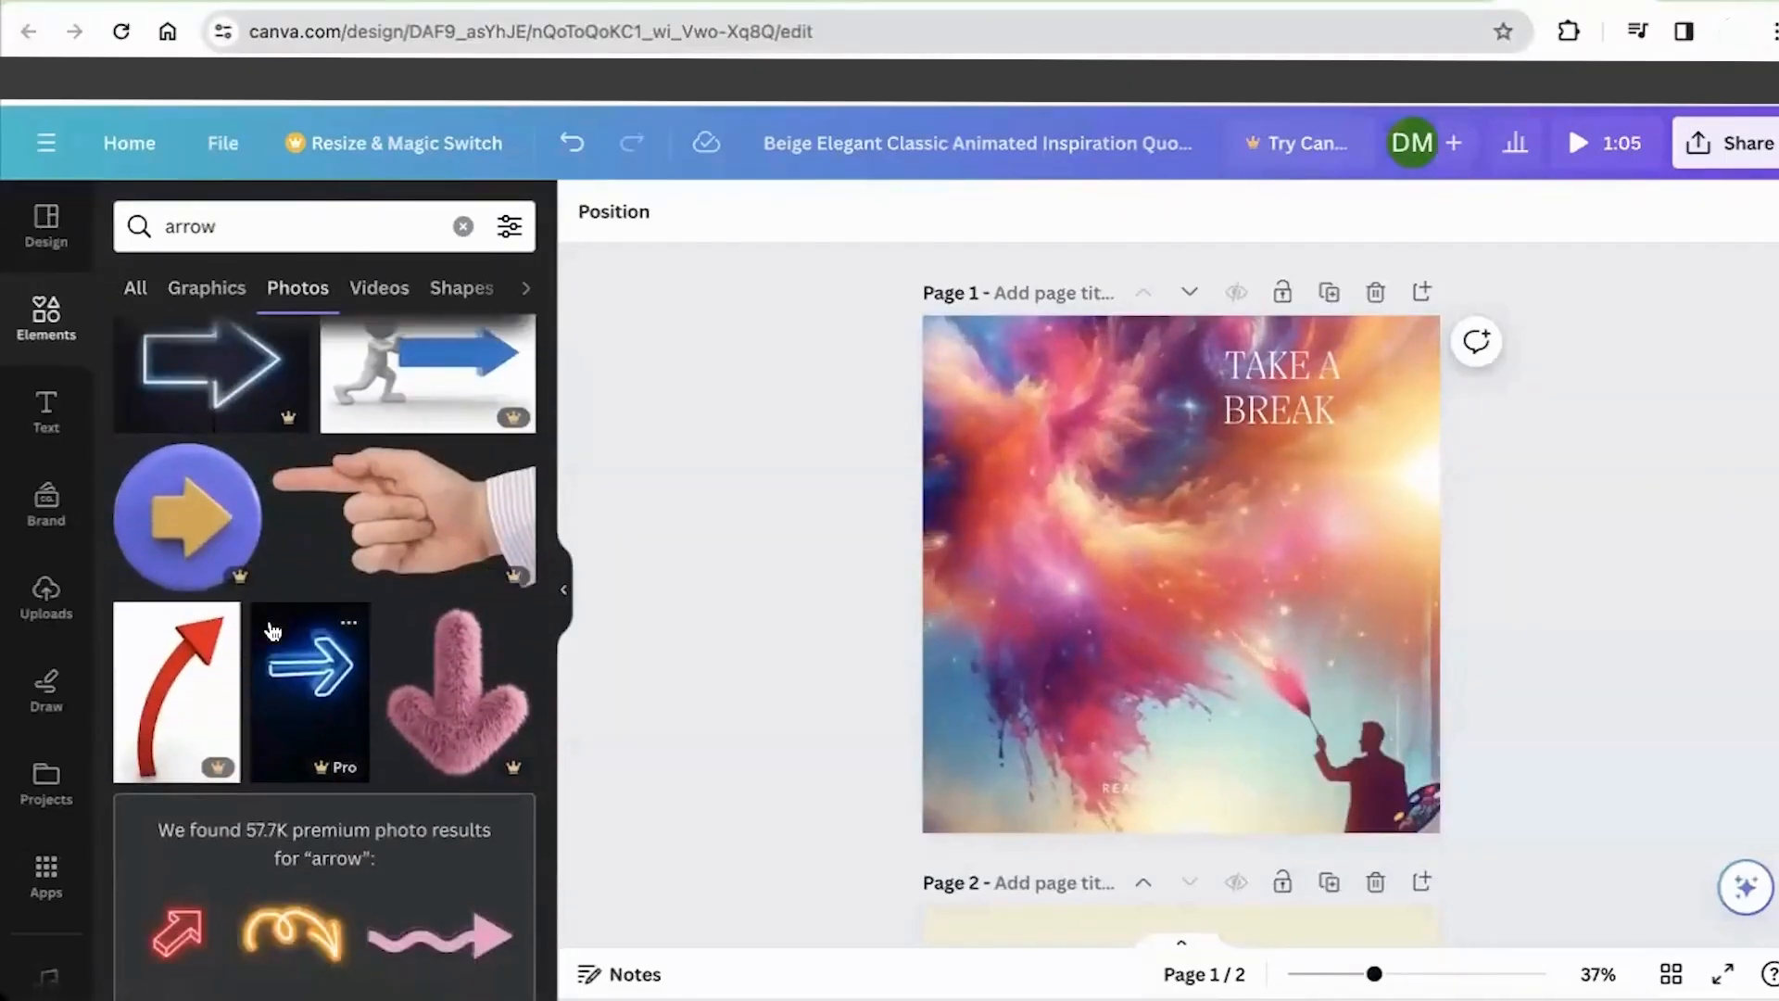
pyautogui.scroll(-6, 273, 631)
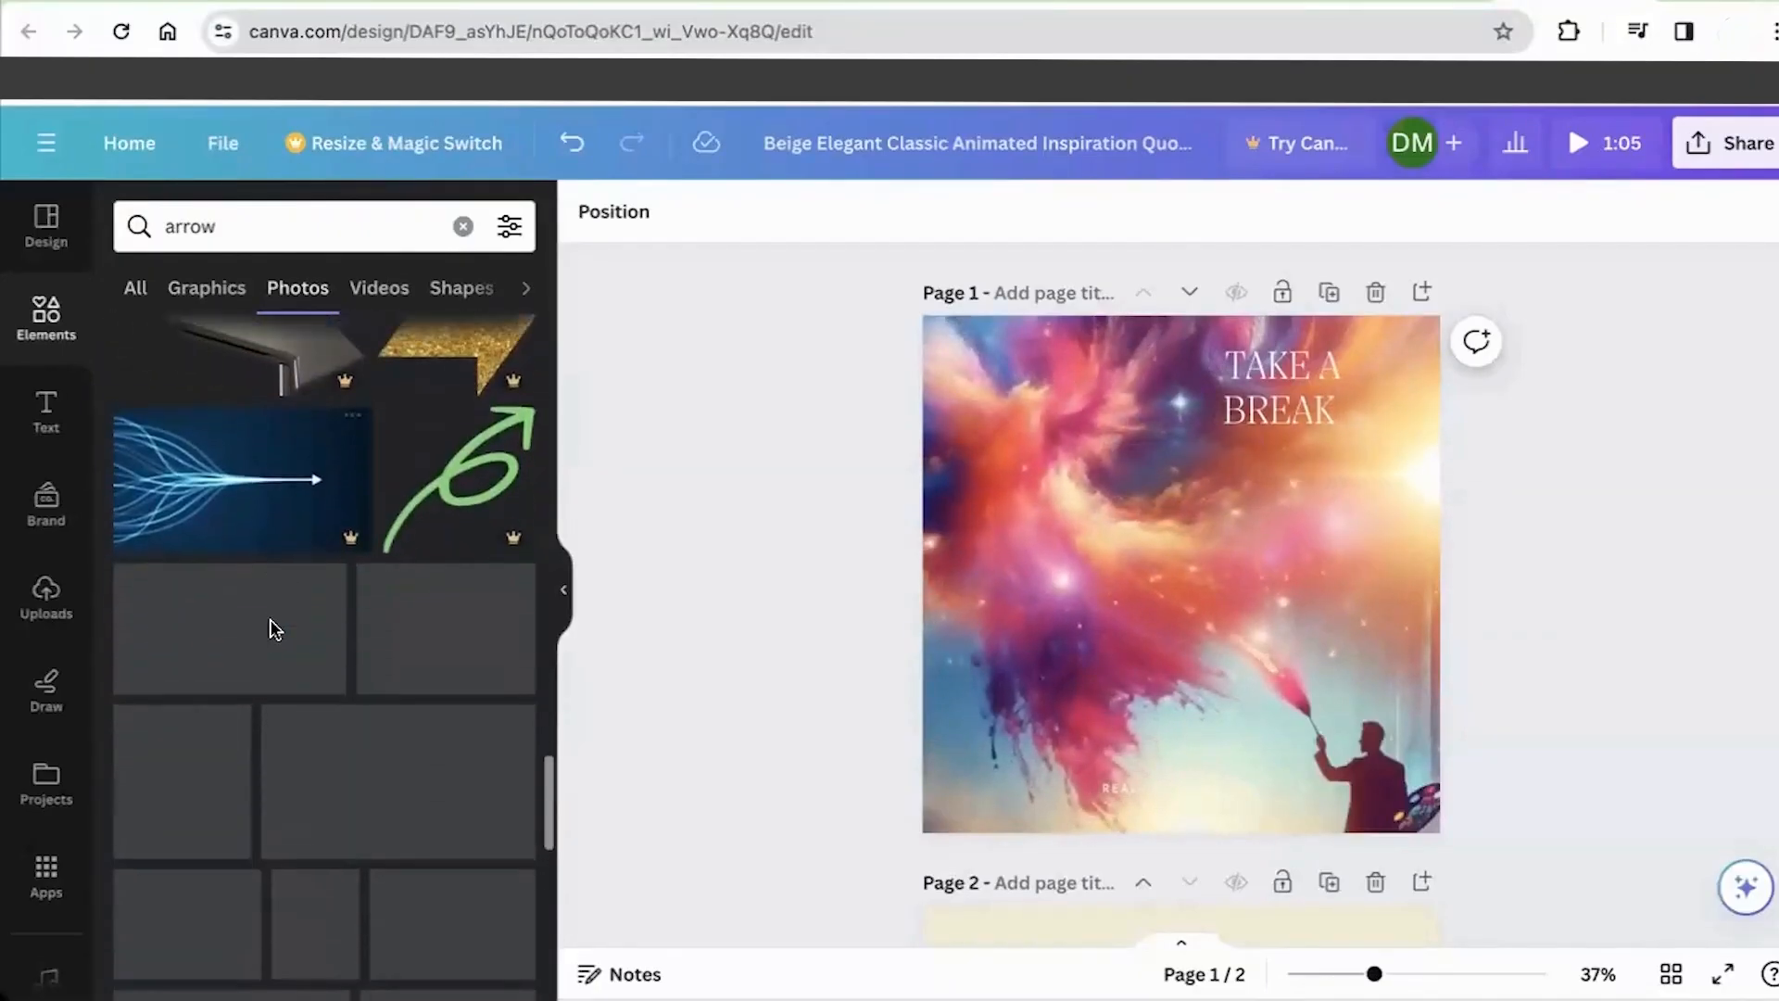
pyautogui.scroll(20, 273, 627)
pyautogui.click(204, 287)
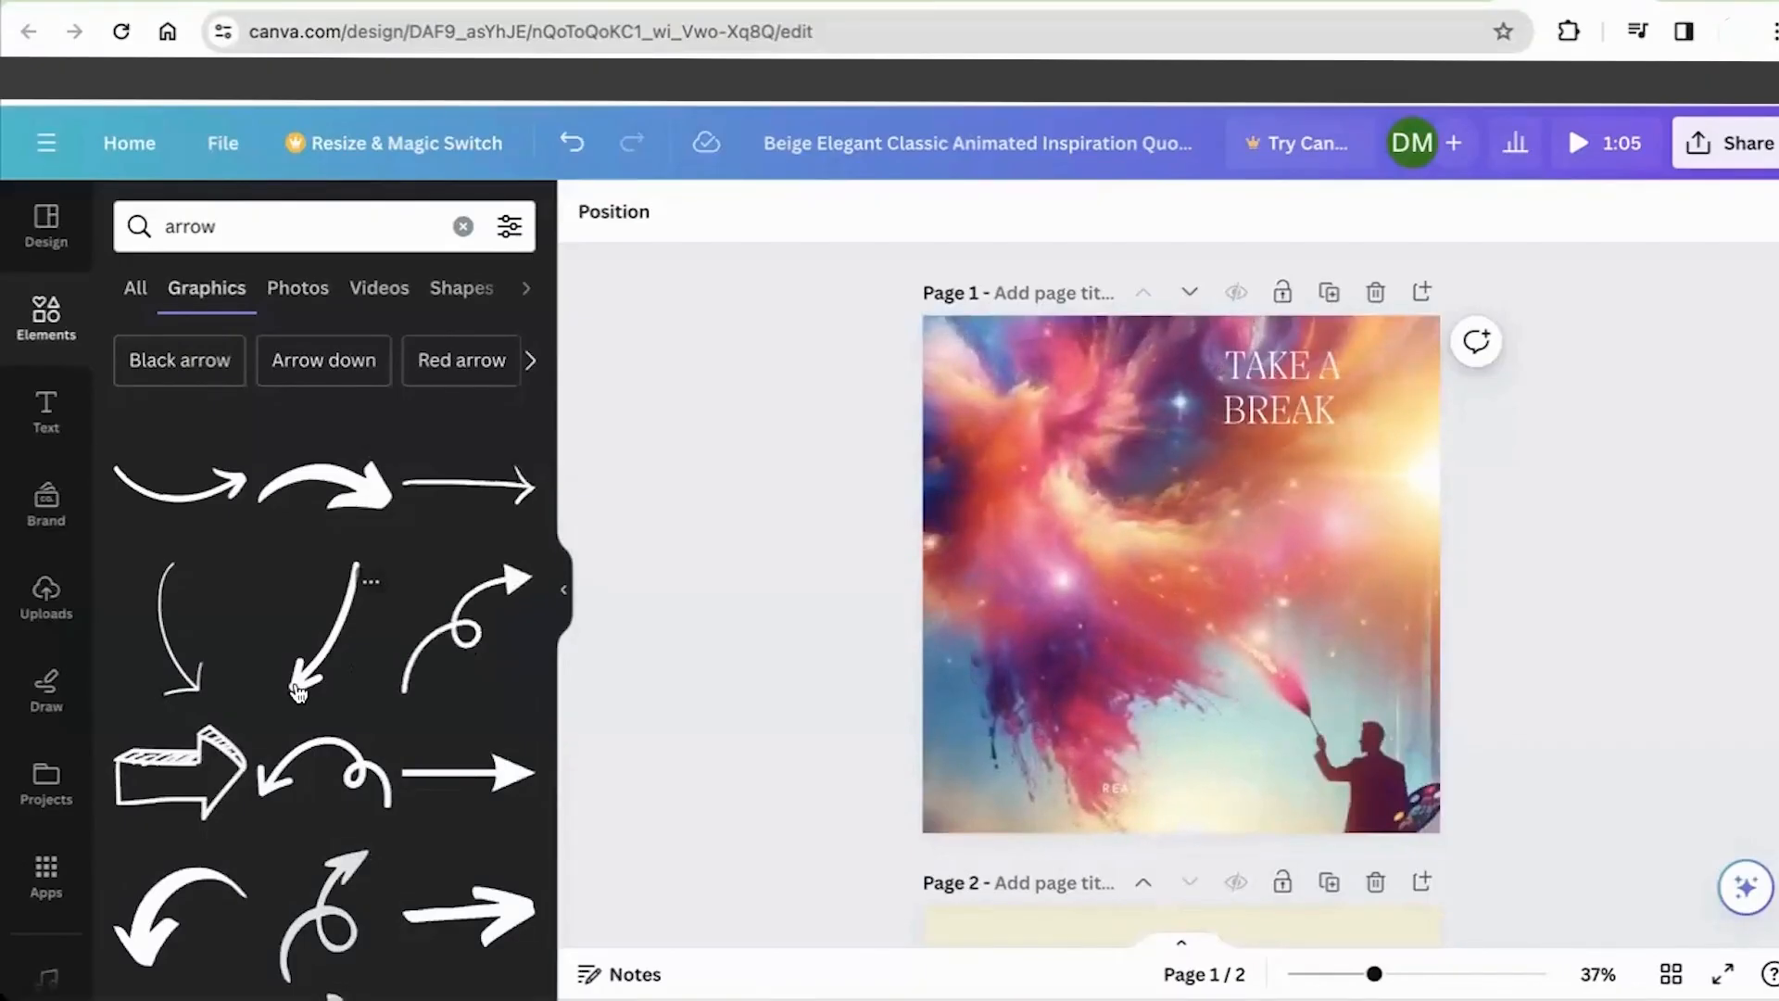
pyautogui.moveTo(401, 661); pyautogui.dragTo(1017, 496)
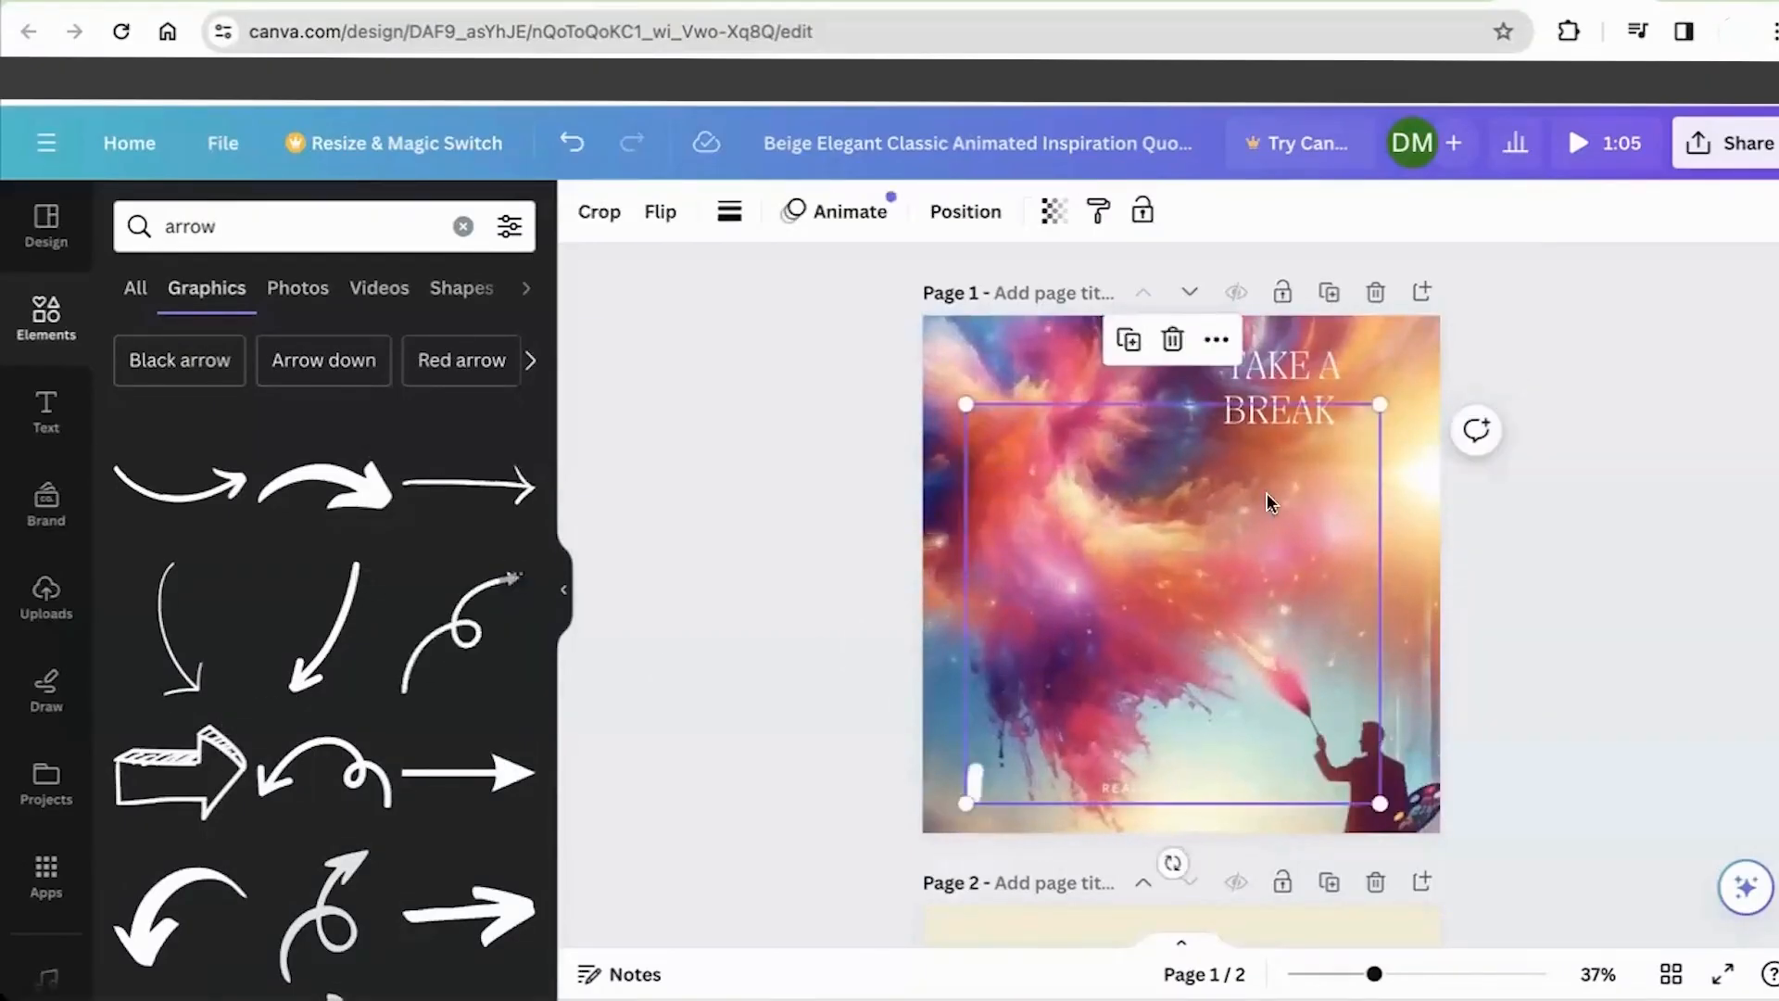
pyautogui.moveTo(1376, 404); pyautogui.dragTo(1075, 549)
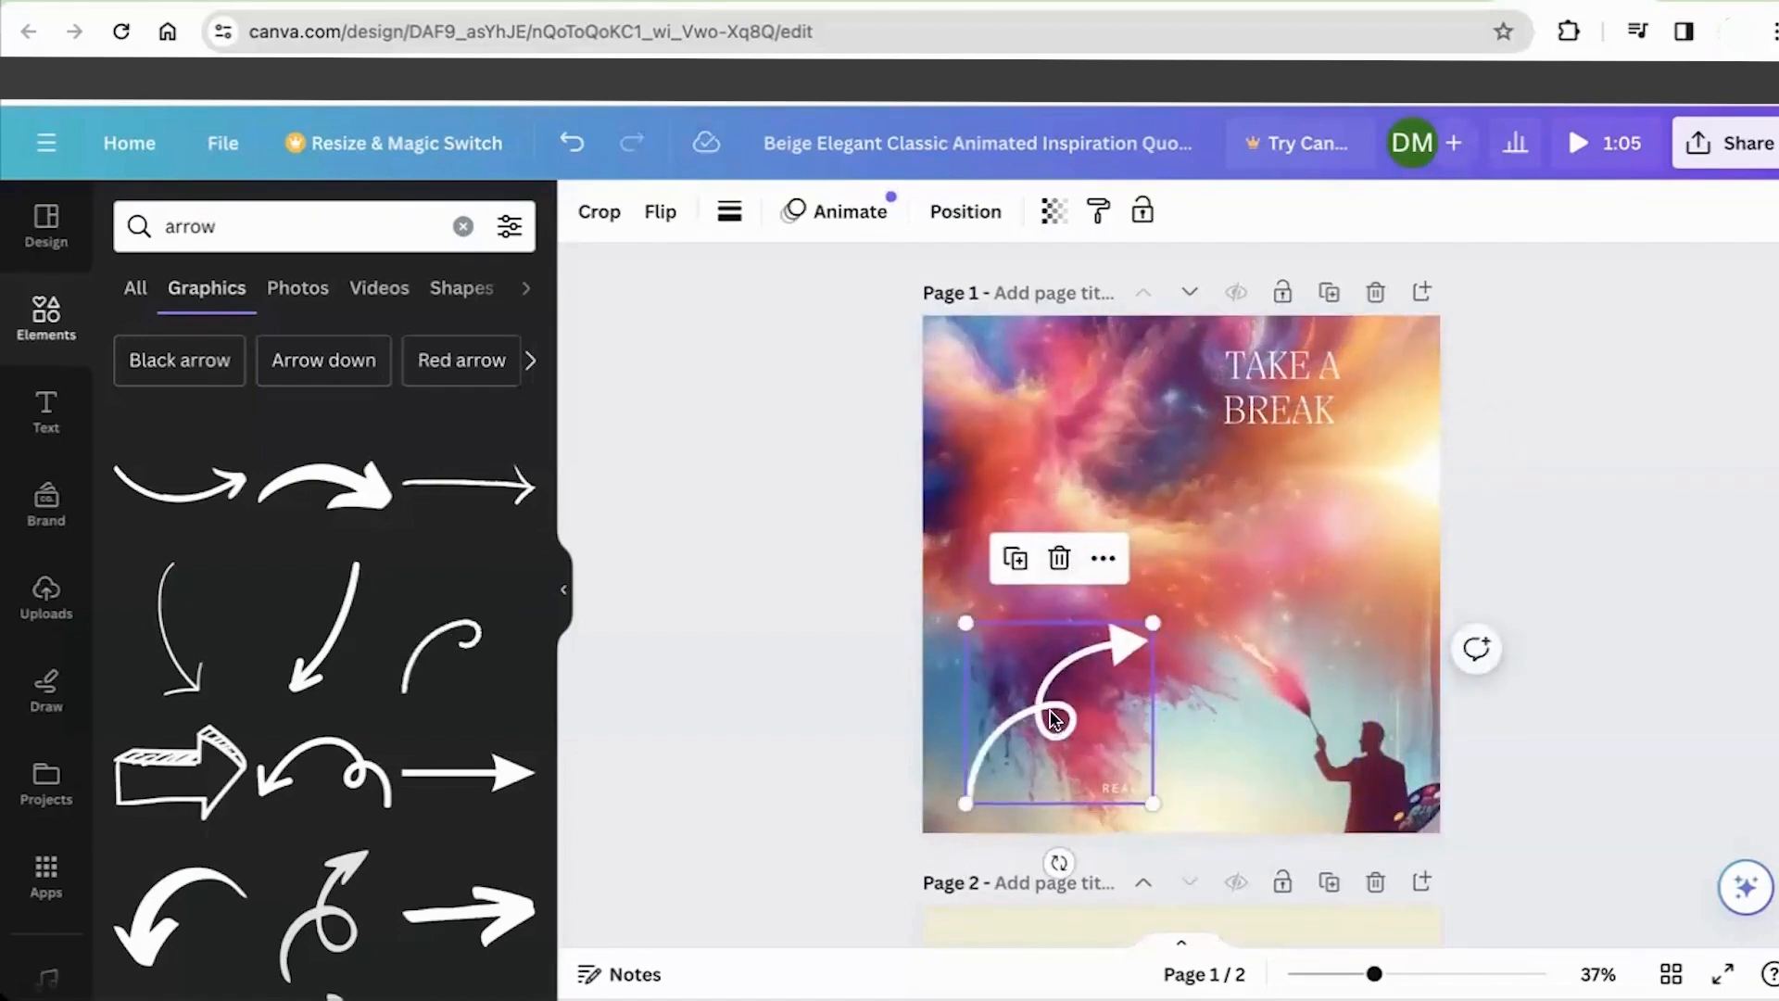
# Step: Move the looped arrow up beside the "TAKE A BREAK" heading on page 1 and make the heading bold
pyautogui.moveTo(1054, 732); pyautogui.dragTo(1083, 447)
pyautogui.click(1646, 530)
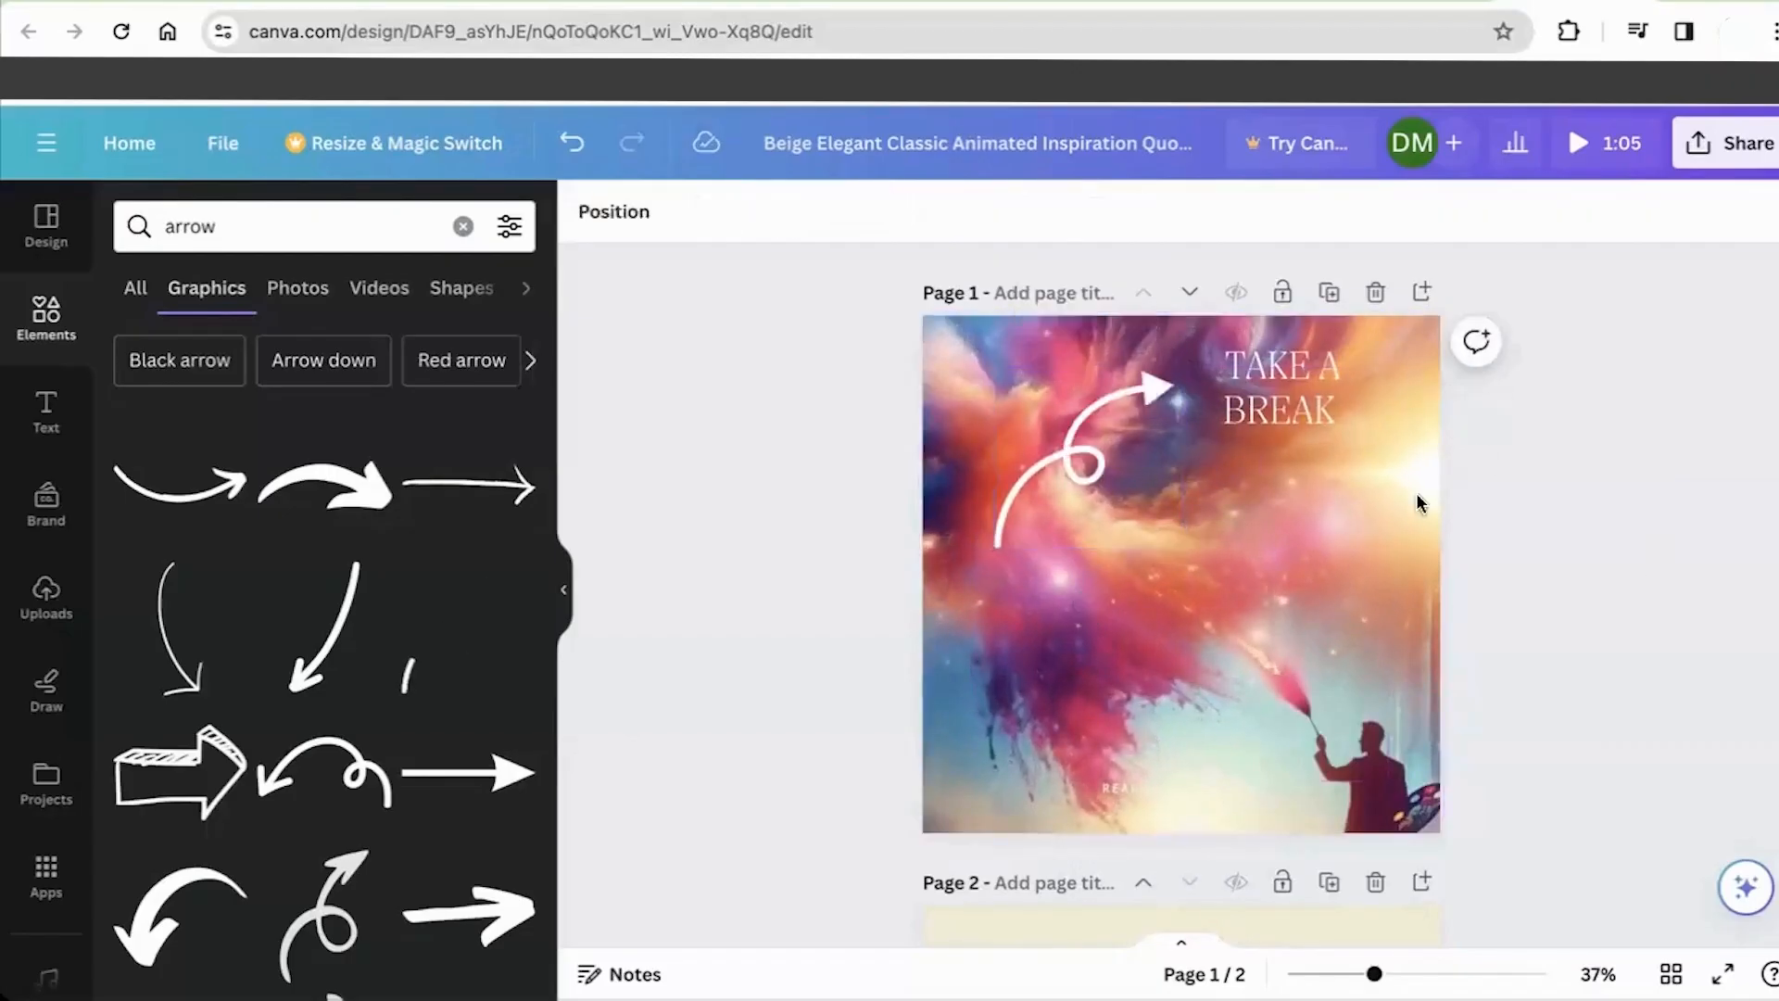
pyautogui.click(1277, 382)
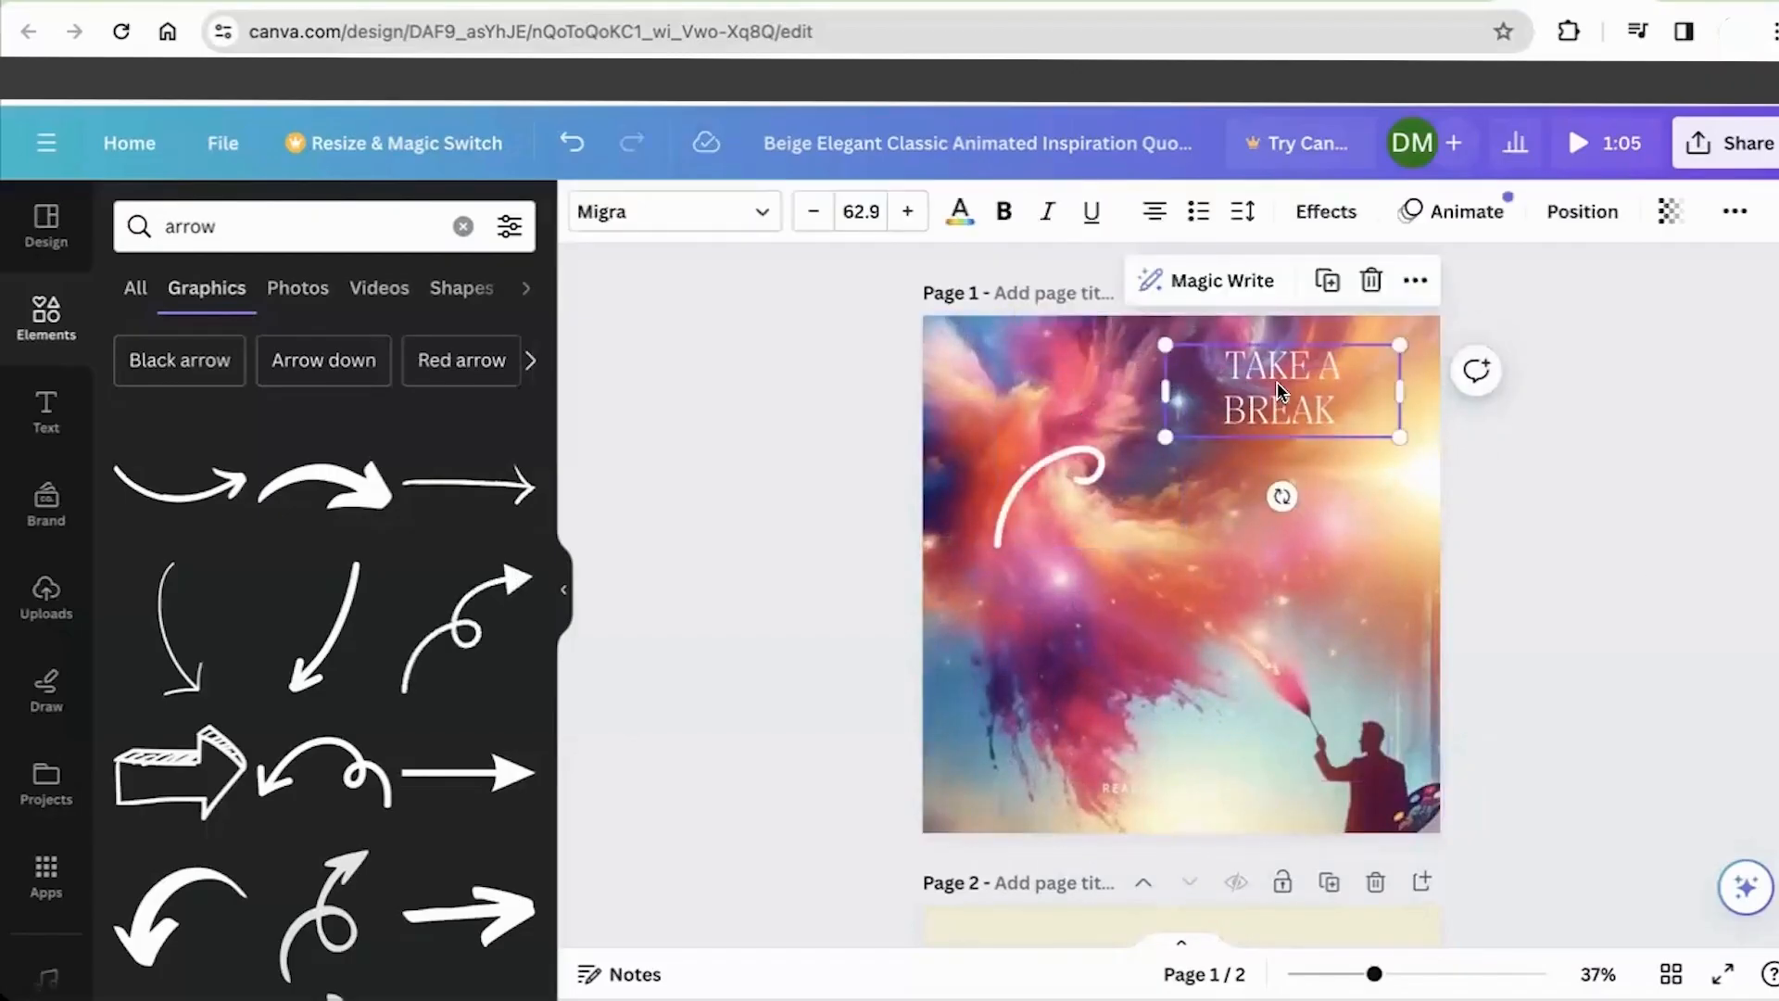
pyautogui.click(1005, 213)
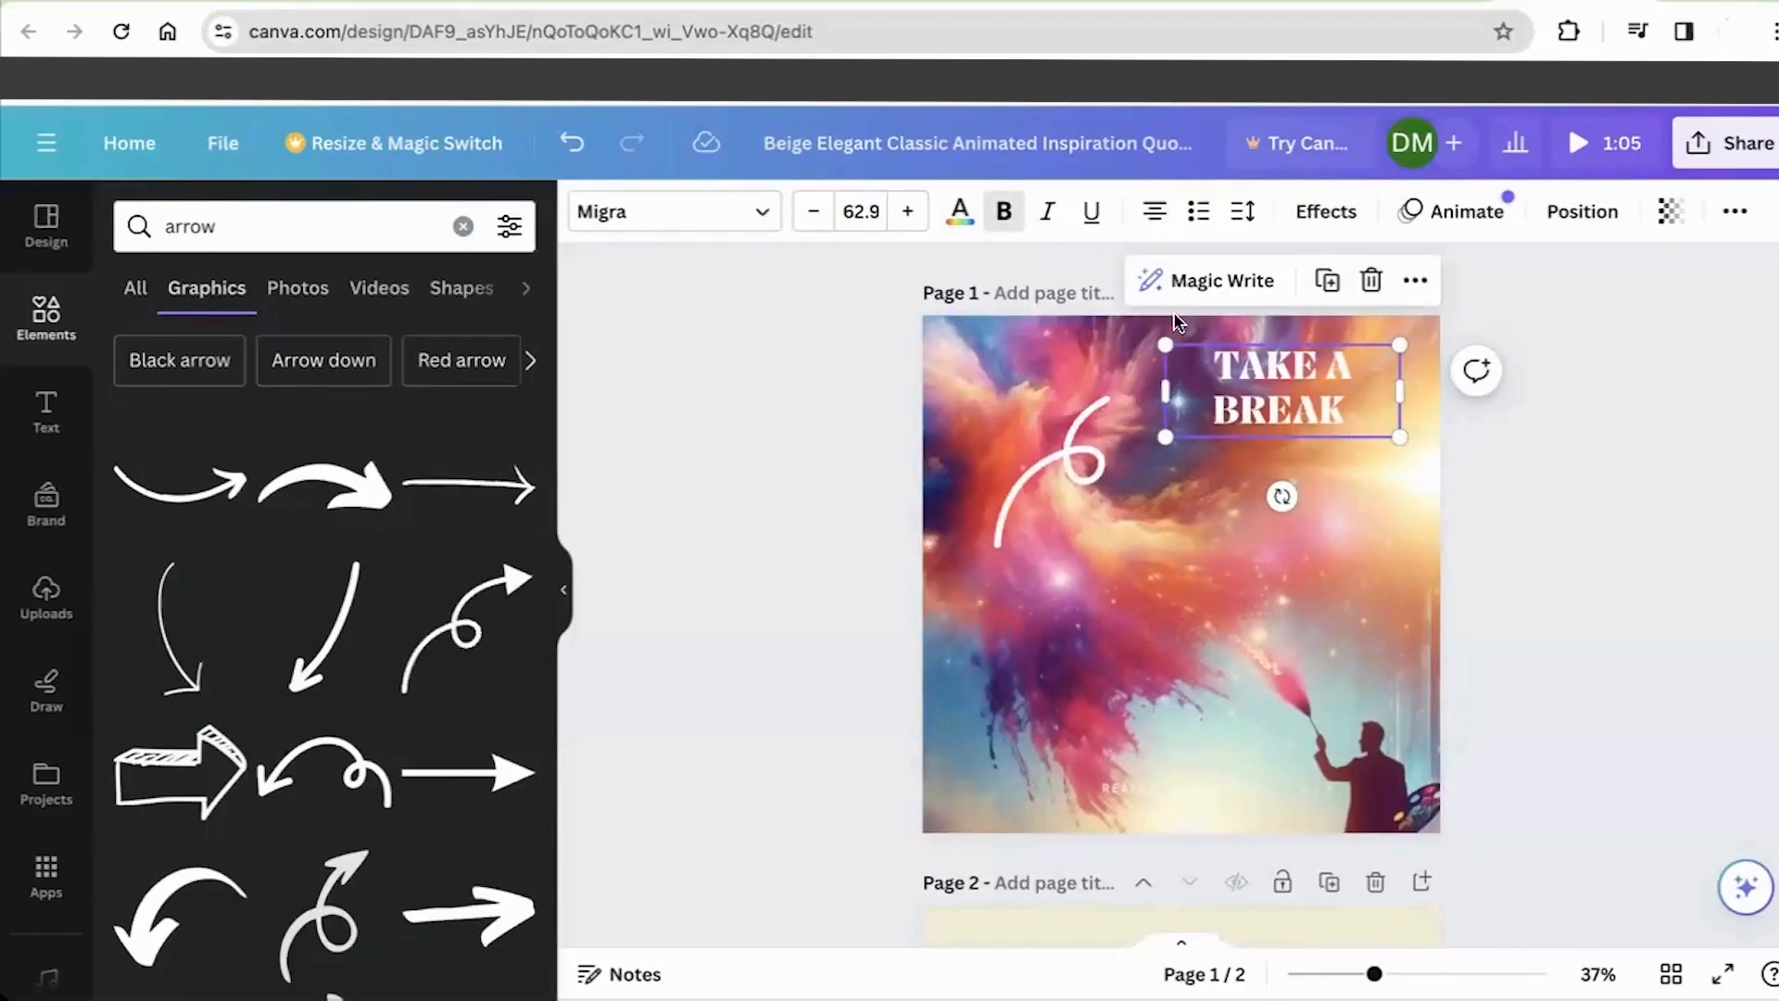
# Step: Try the Shadow effect and the Glitch effect with offset 57 and direction 137 on the "TAKE A BREAK" heading
pyautogui.click(1312, 227)
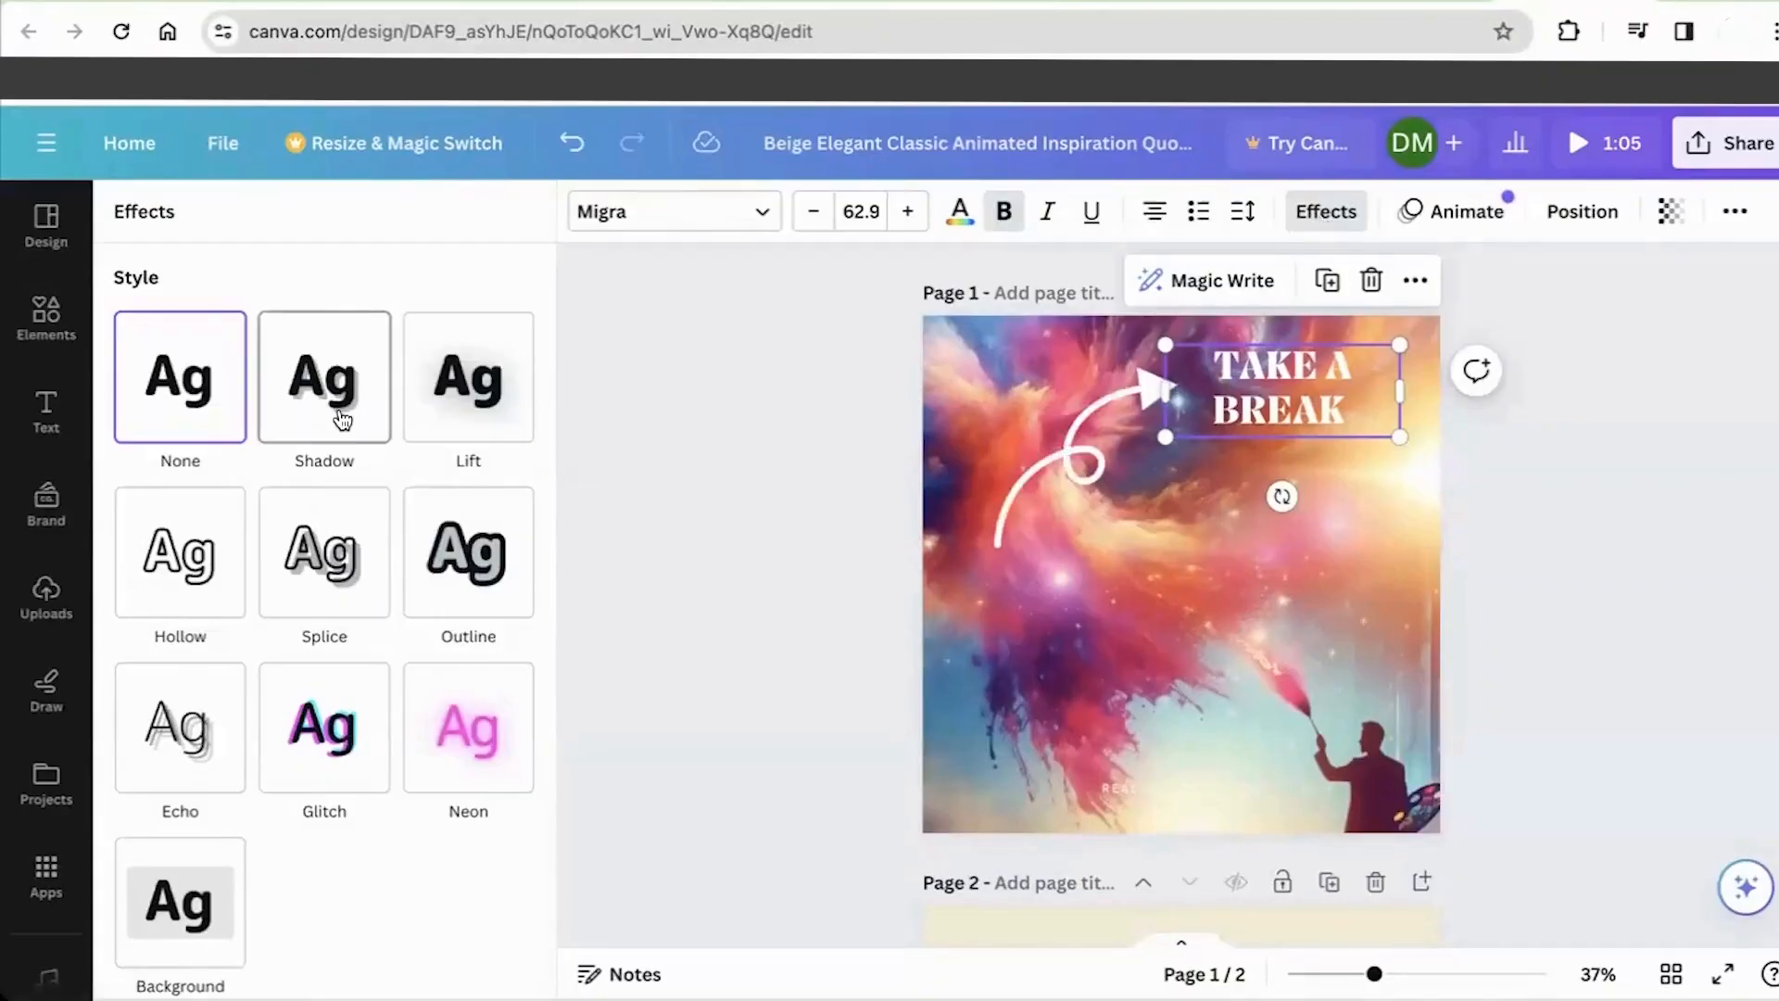
pyautogui.click(343, 419)
pyautogui.moveTo(321, 553); pyautogui.dragTo(341, 547)
pyautogui.scroll(-7, 386, 373)
pyautogui.click(325, 461)
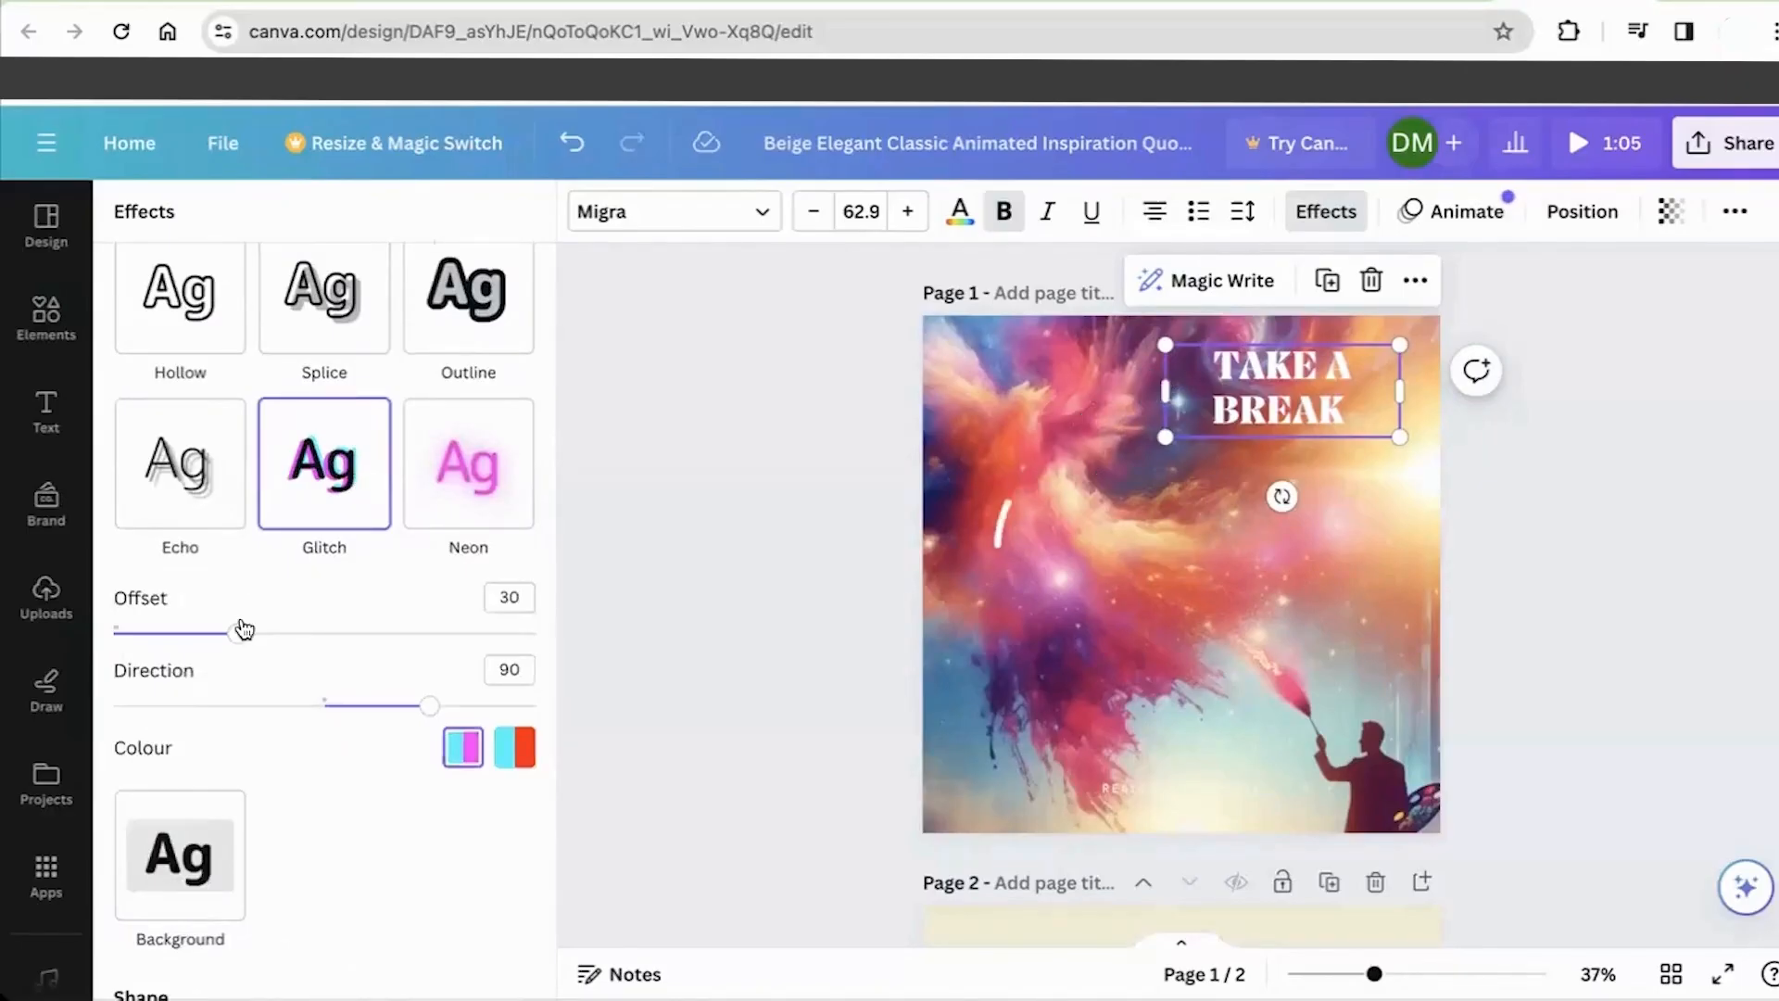
pyautogui.moveTo(237, 633); pyautogui.dragTo(352, 633)
pyautogui.moveTo(429, 705); pyautogui.dragTo(484, 705)
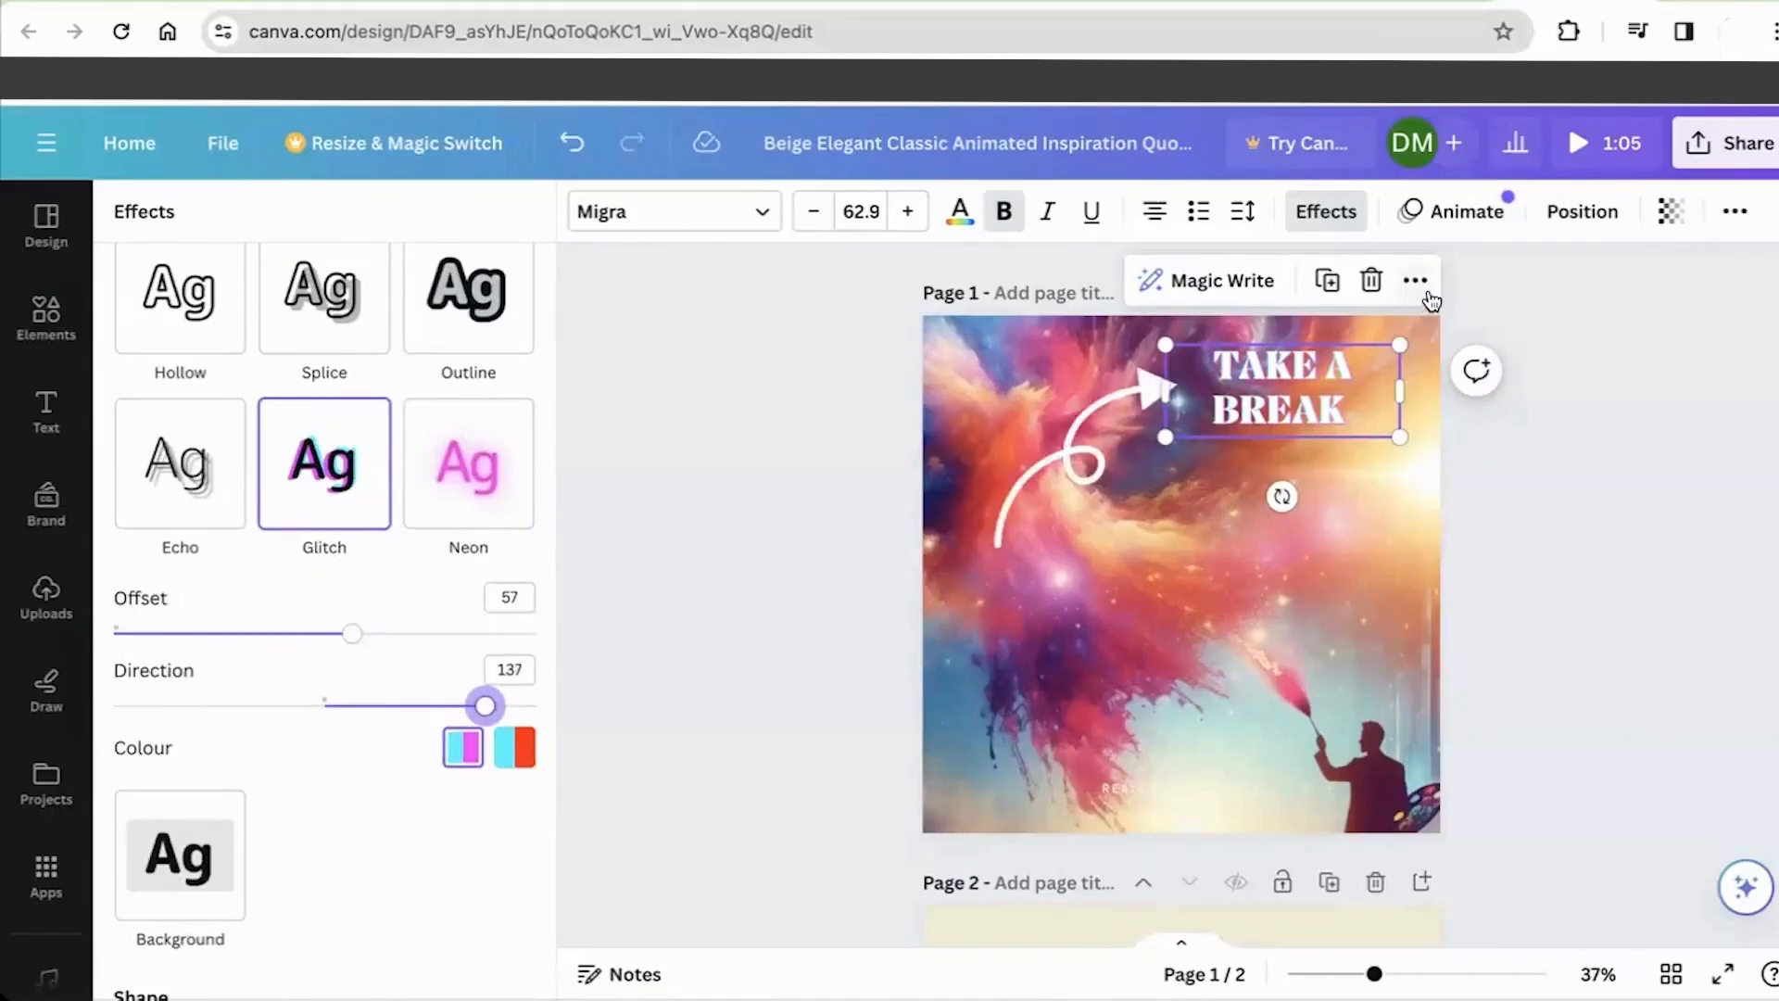
# Step: Try the Echo, Neon and Outline effects on the "TAKE A BREAK" heading and reset its style to None
pyautogui.click(181, 463)
pyautogui.click(492, 456)
pyautogui.scroll(3, 491, 458)
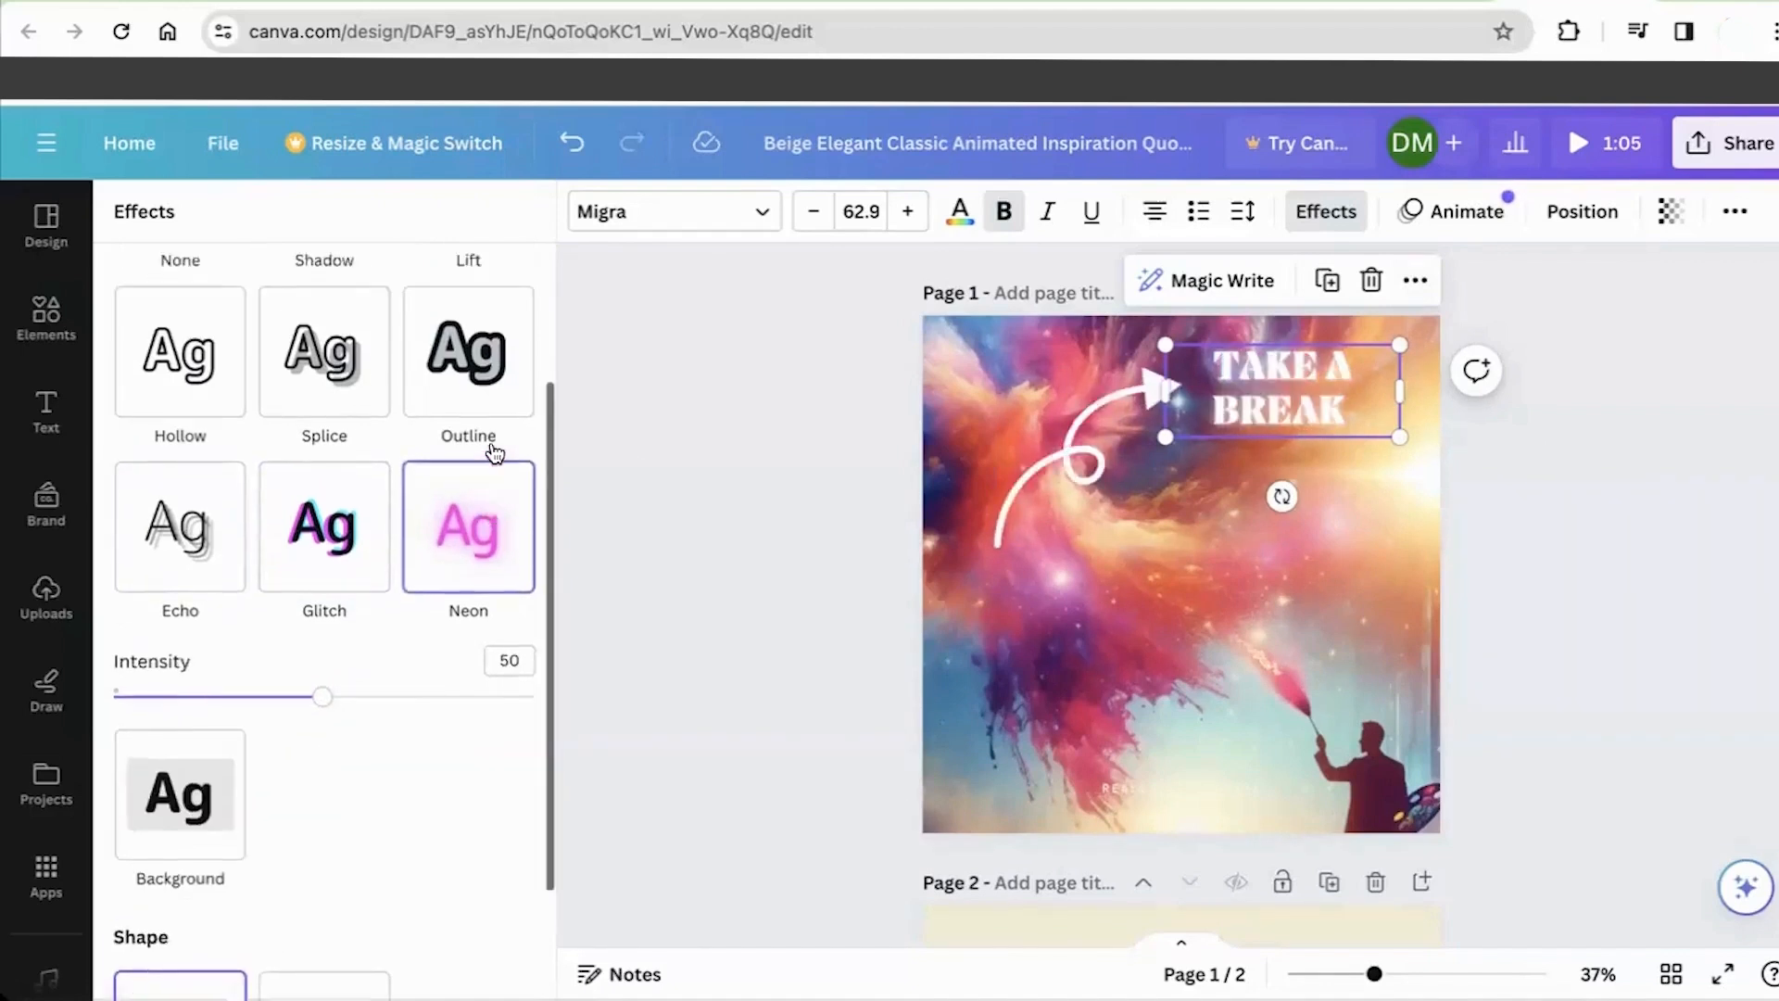
pyautogui.click(382, 478)
pyautogui.click(450, 536)
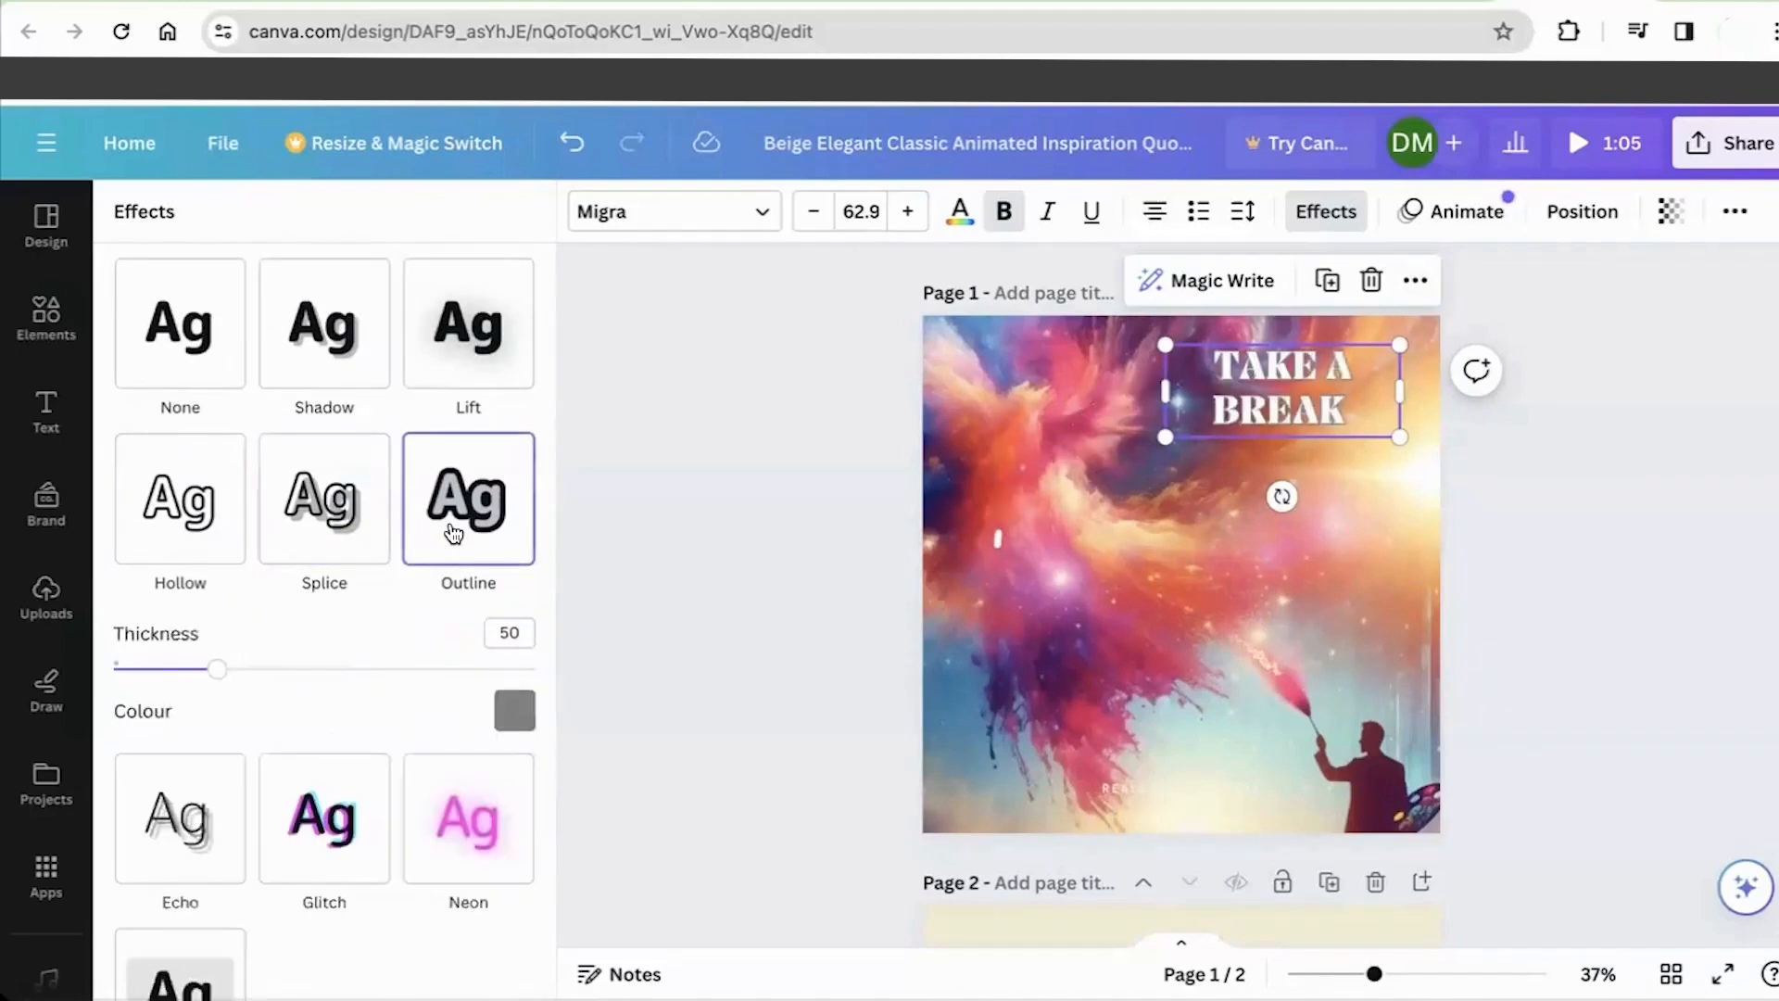
pyautogui.scroll(1, 453, 533)
pyautogui.click(196, 381)
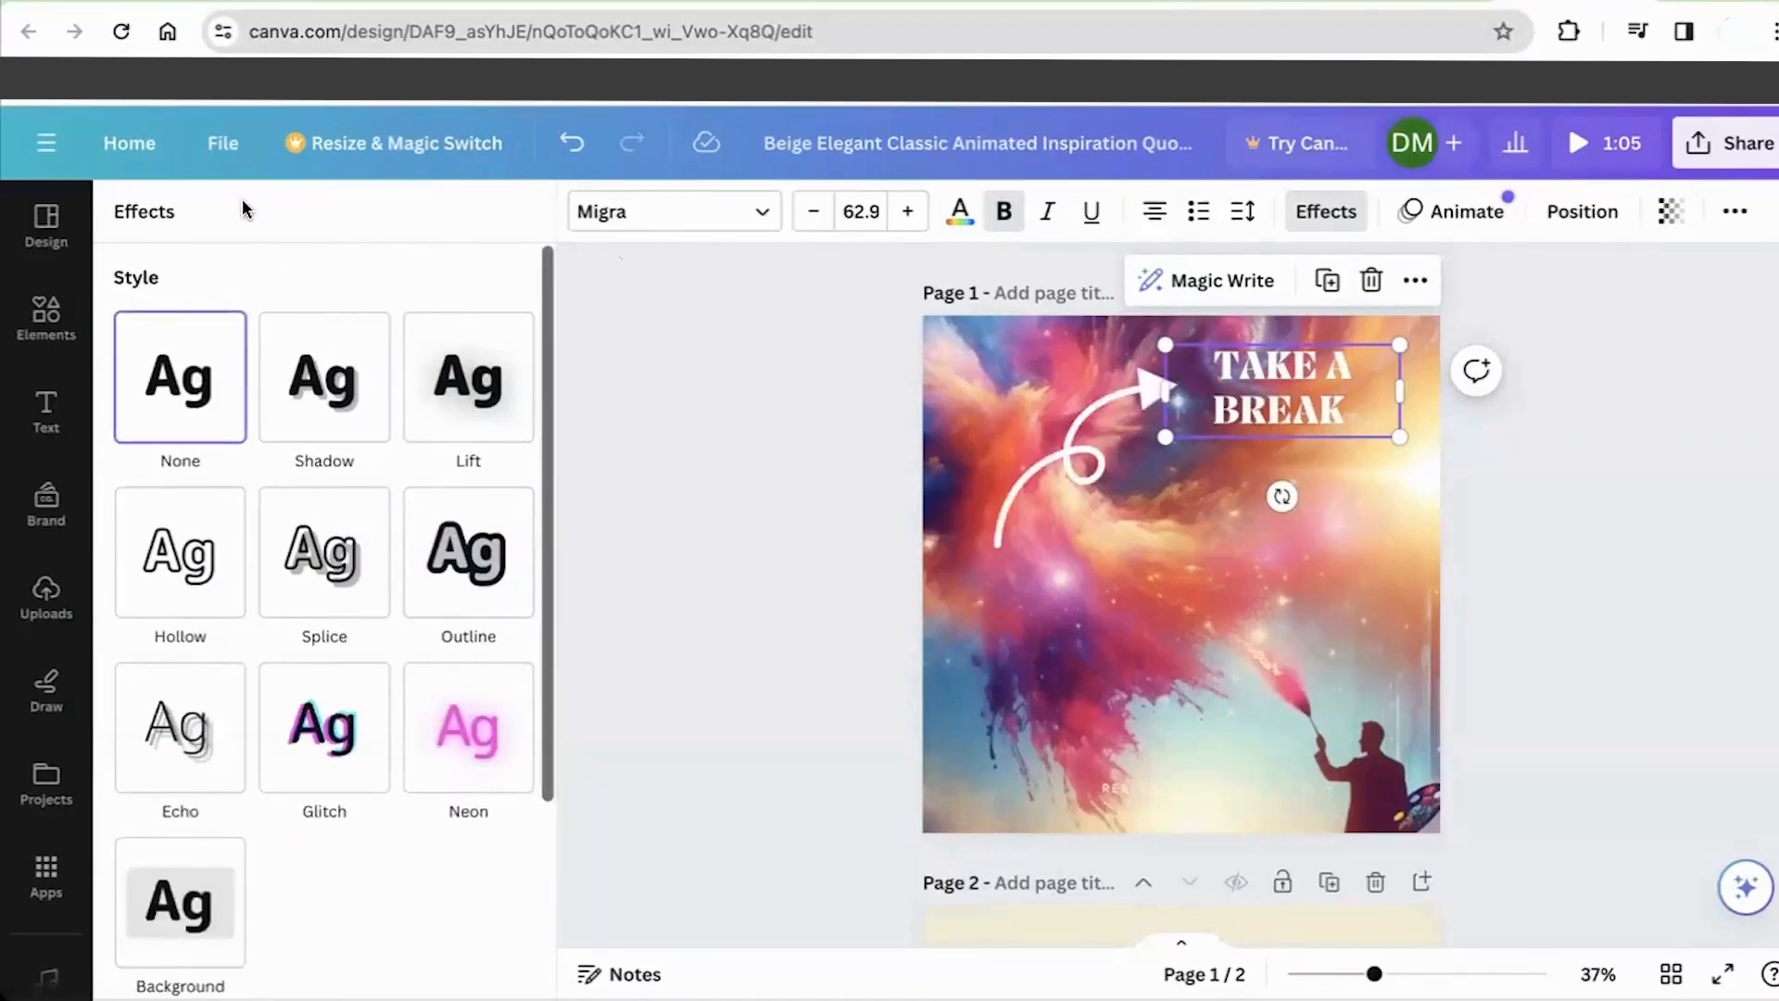
pyautogui.click(1326, 211)
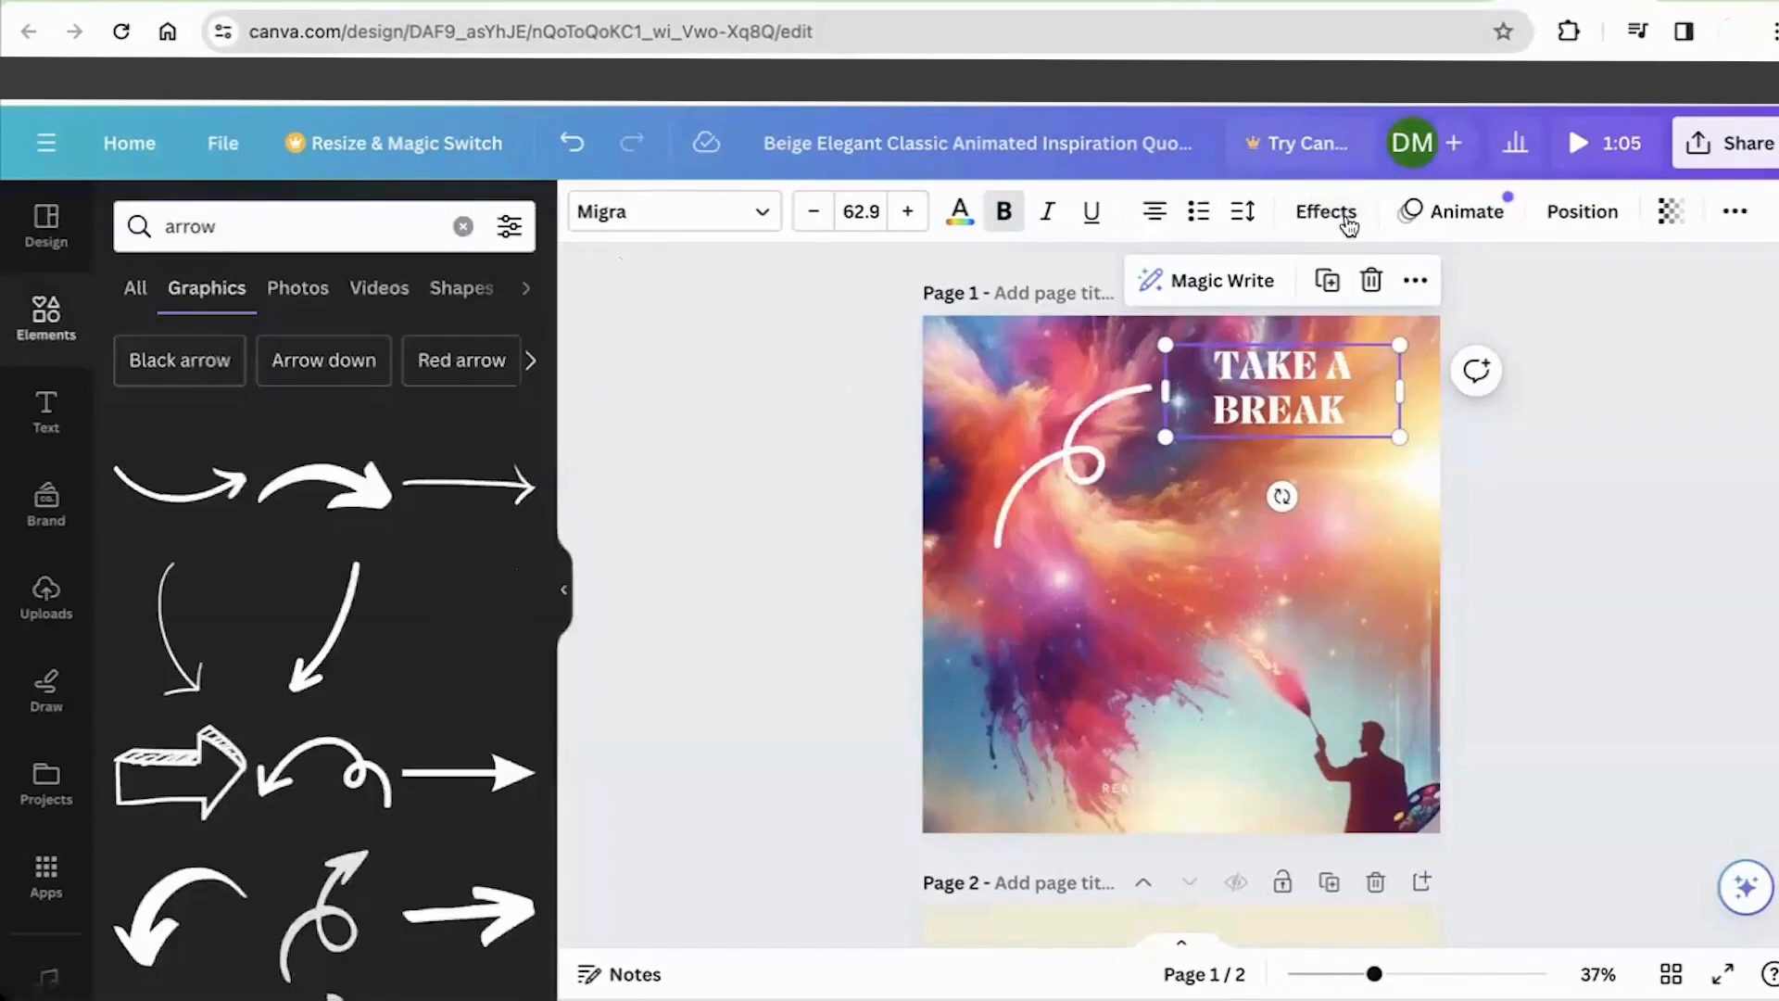
# Step: Apply the Pan text animation to the "TAKE A BREAK" heading
pyautogui.click(1465, 213)
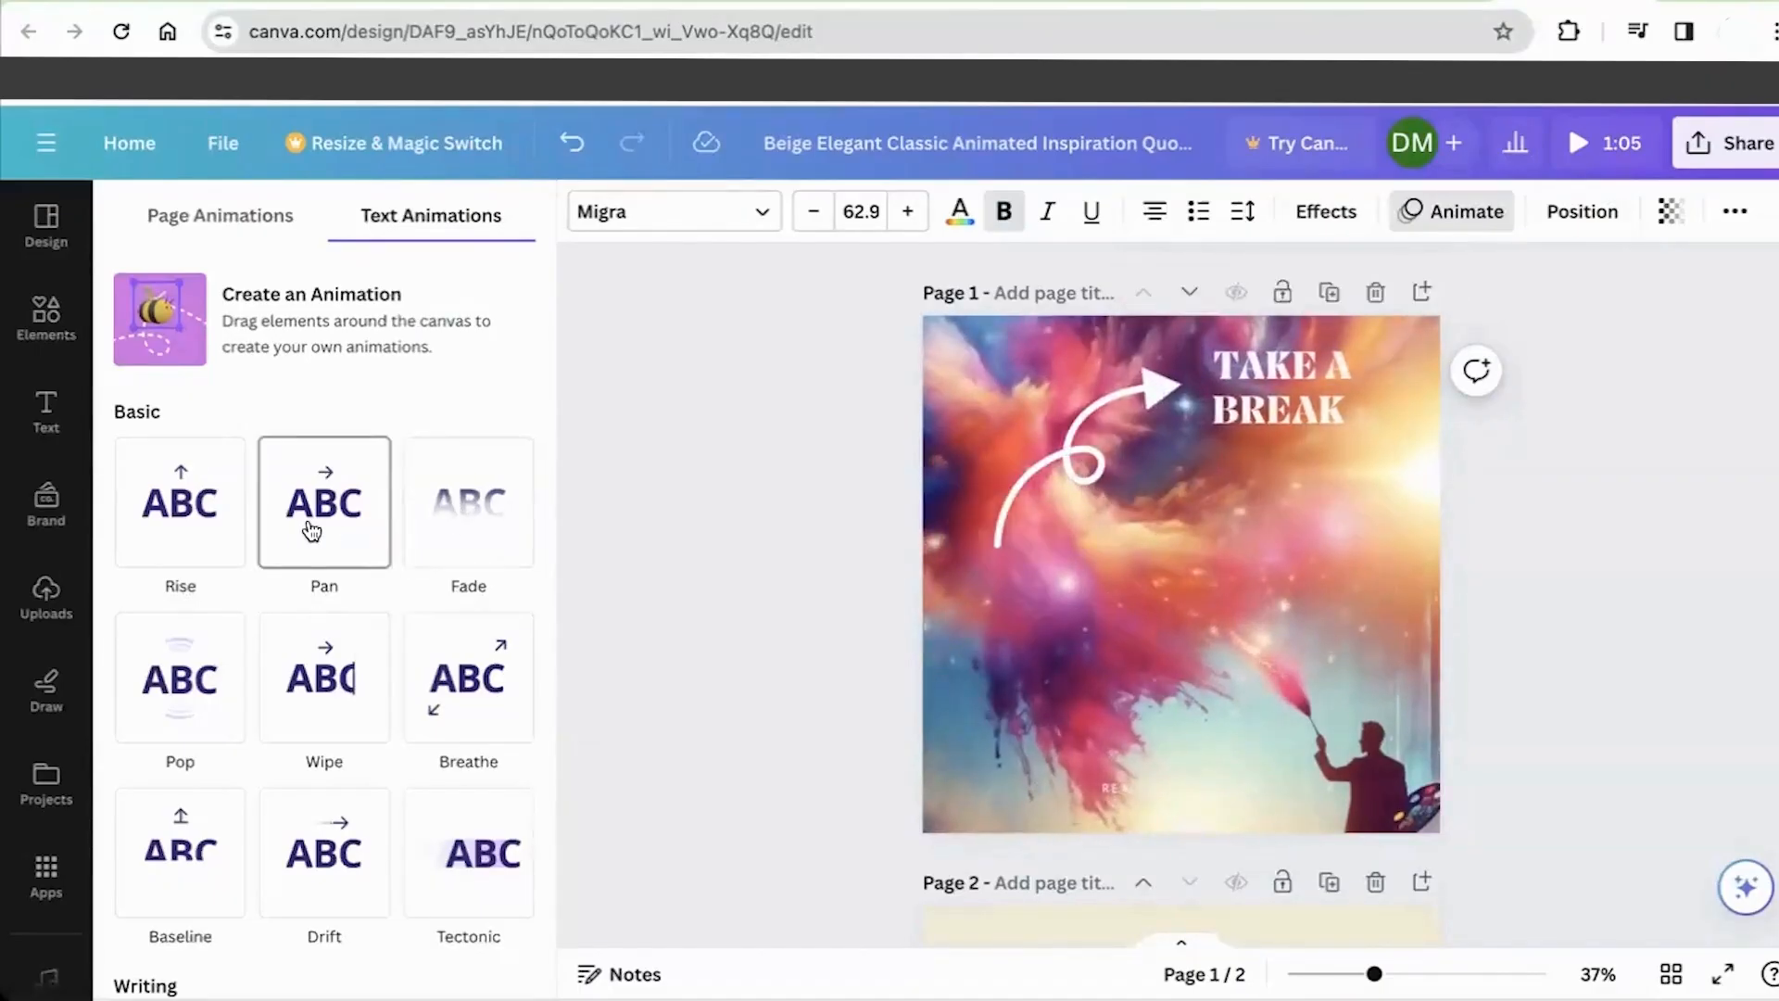
pyautogui.click(311, 530)
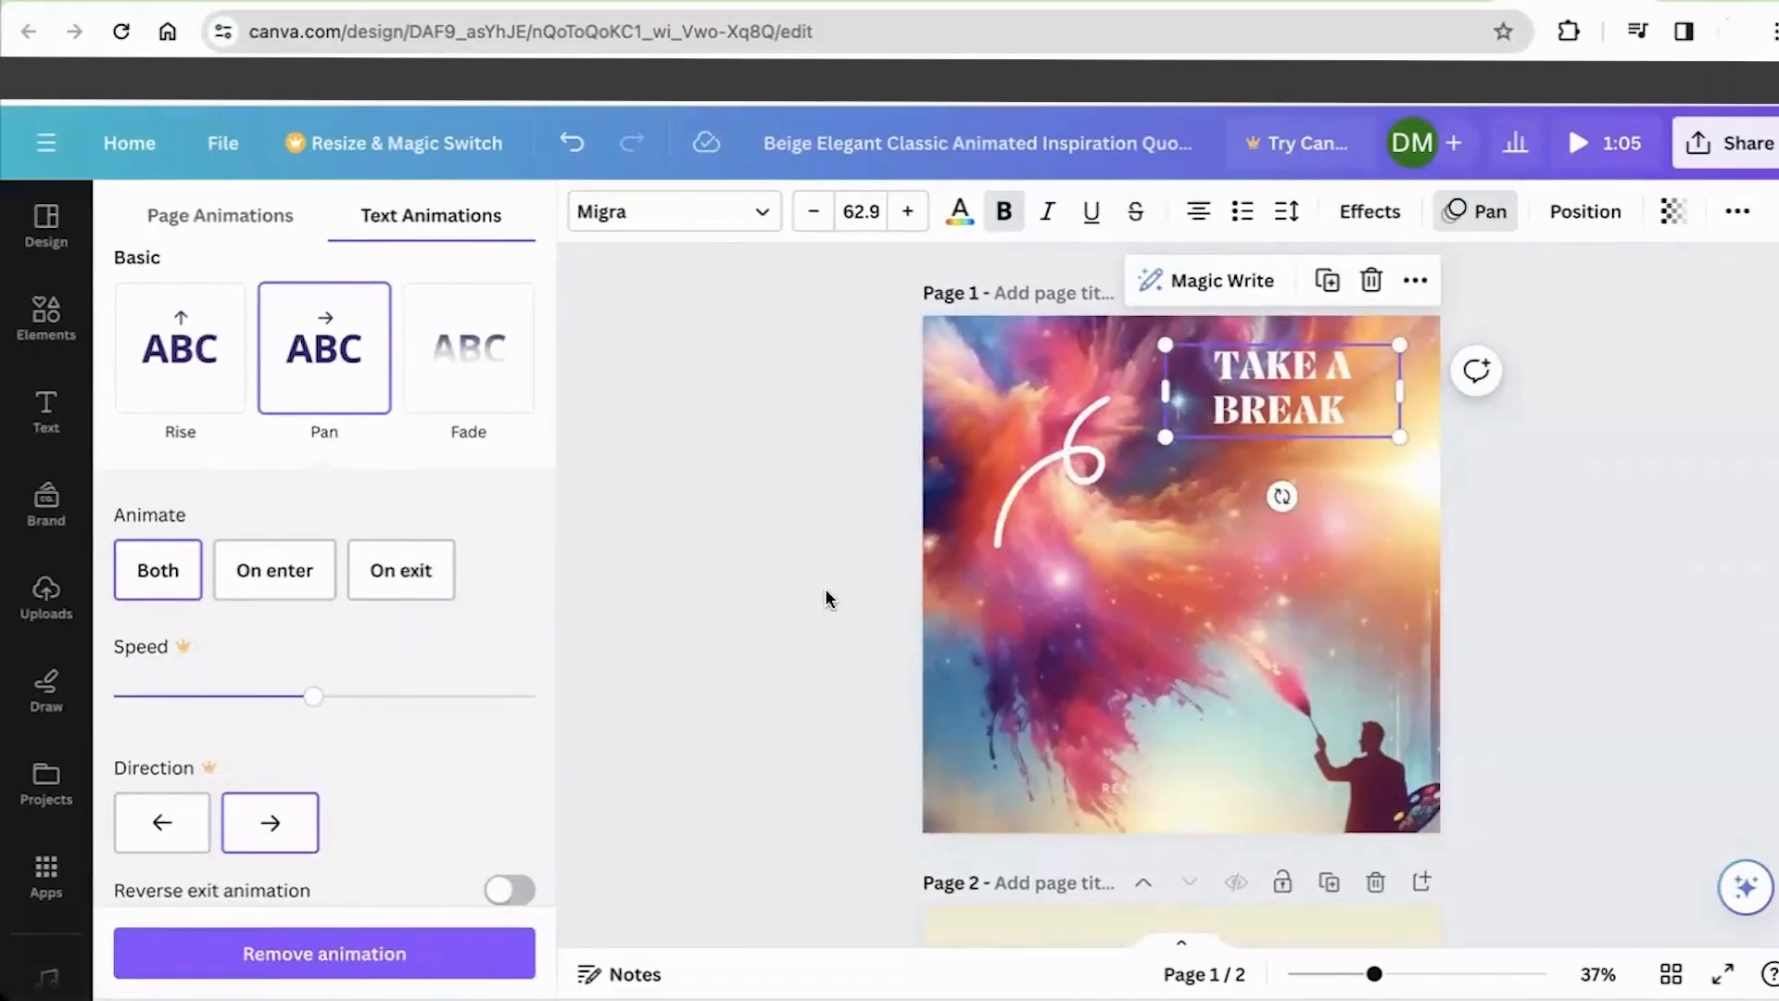
pyautogui.press('Escape')
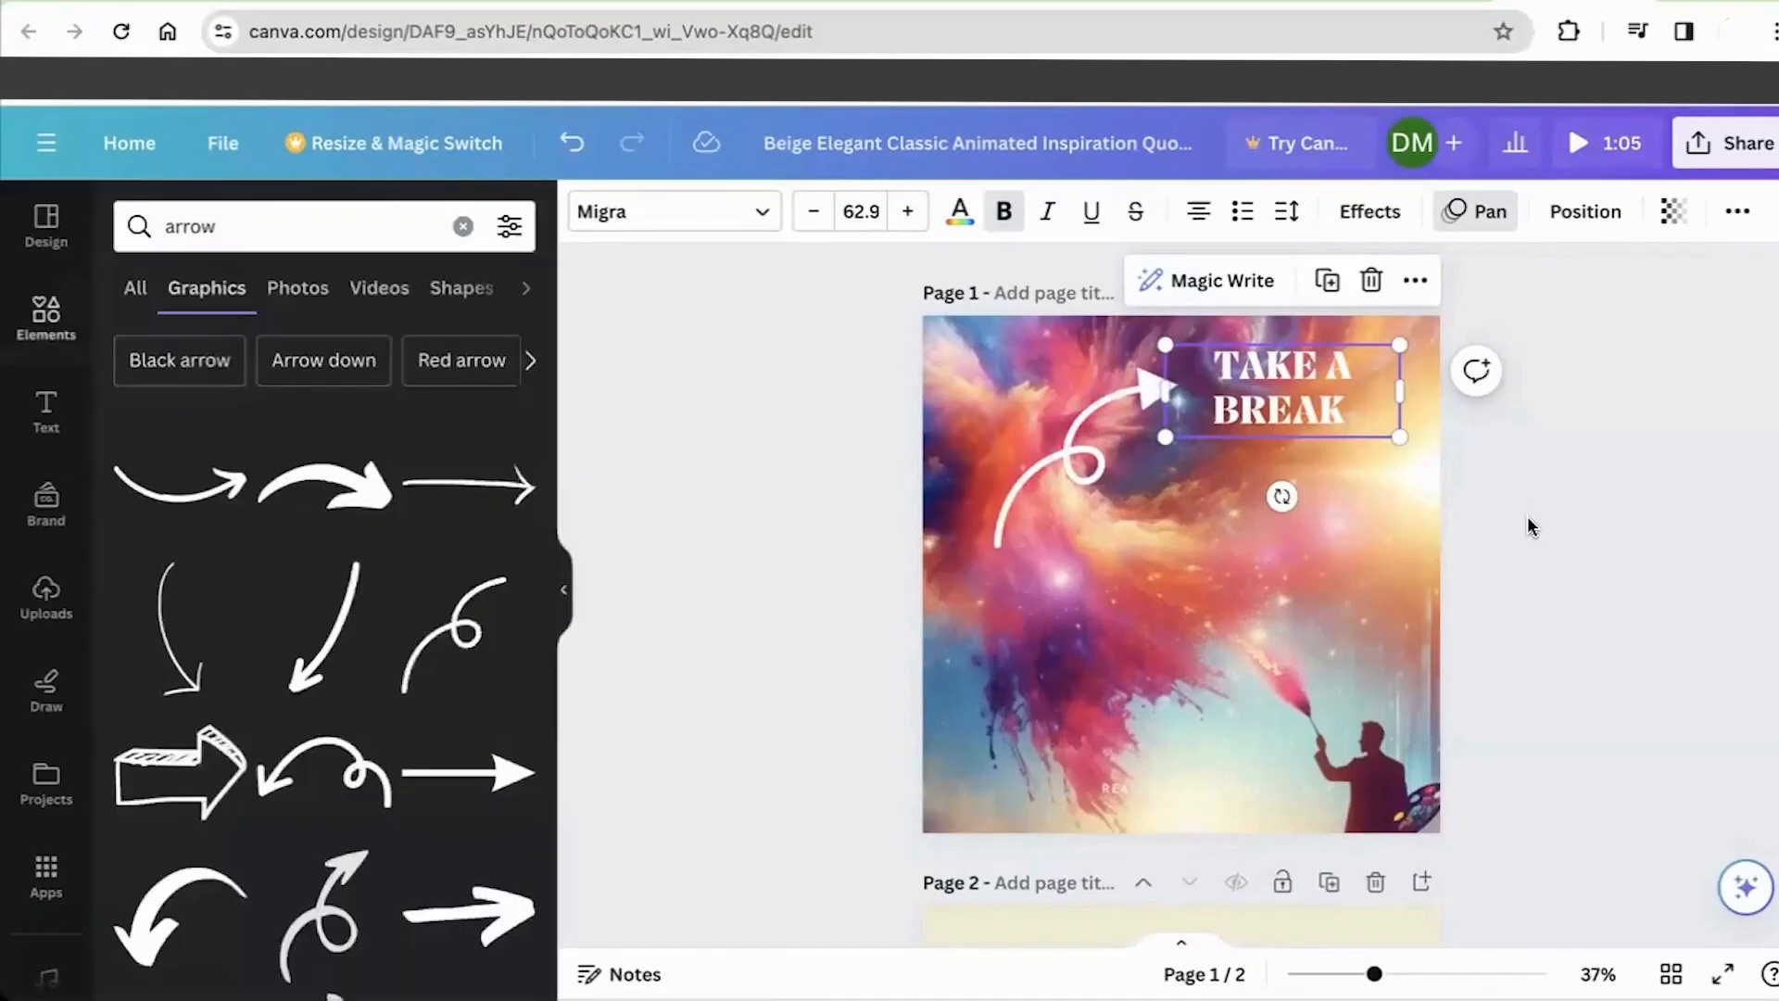
# Step: Preview the animated design full size, return to the editor and deselect the heading
pyautogui.click(1611, 146)
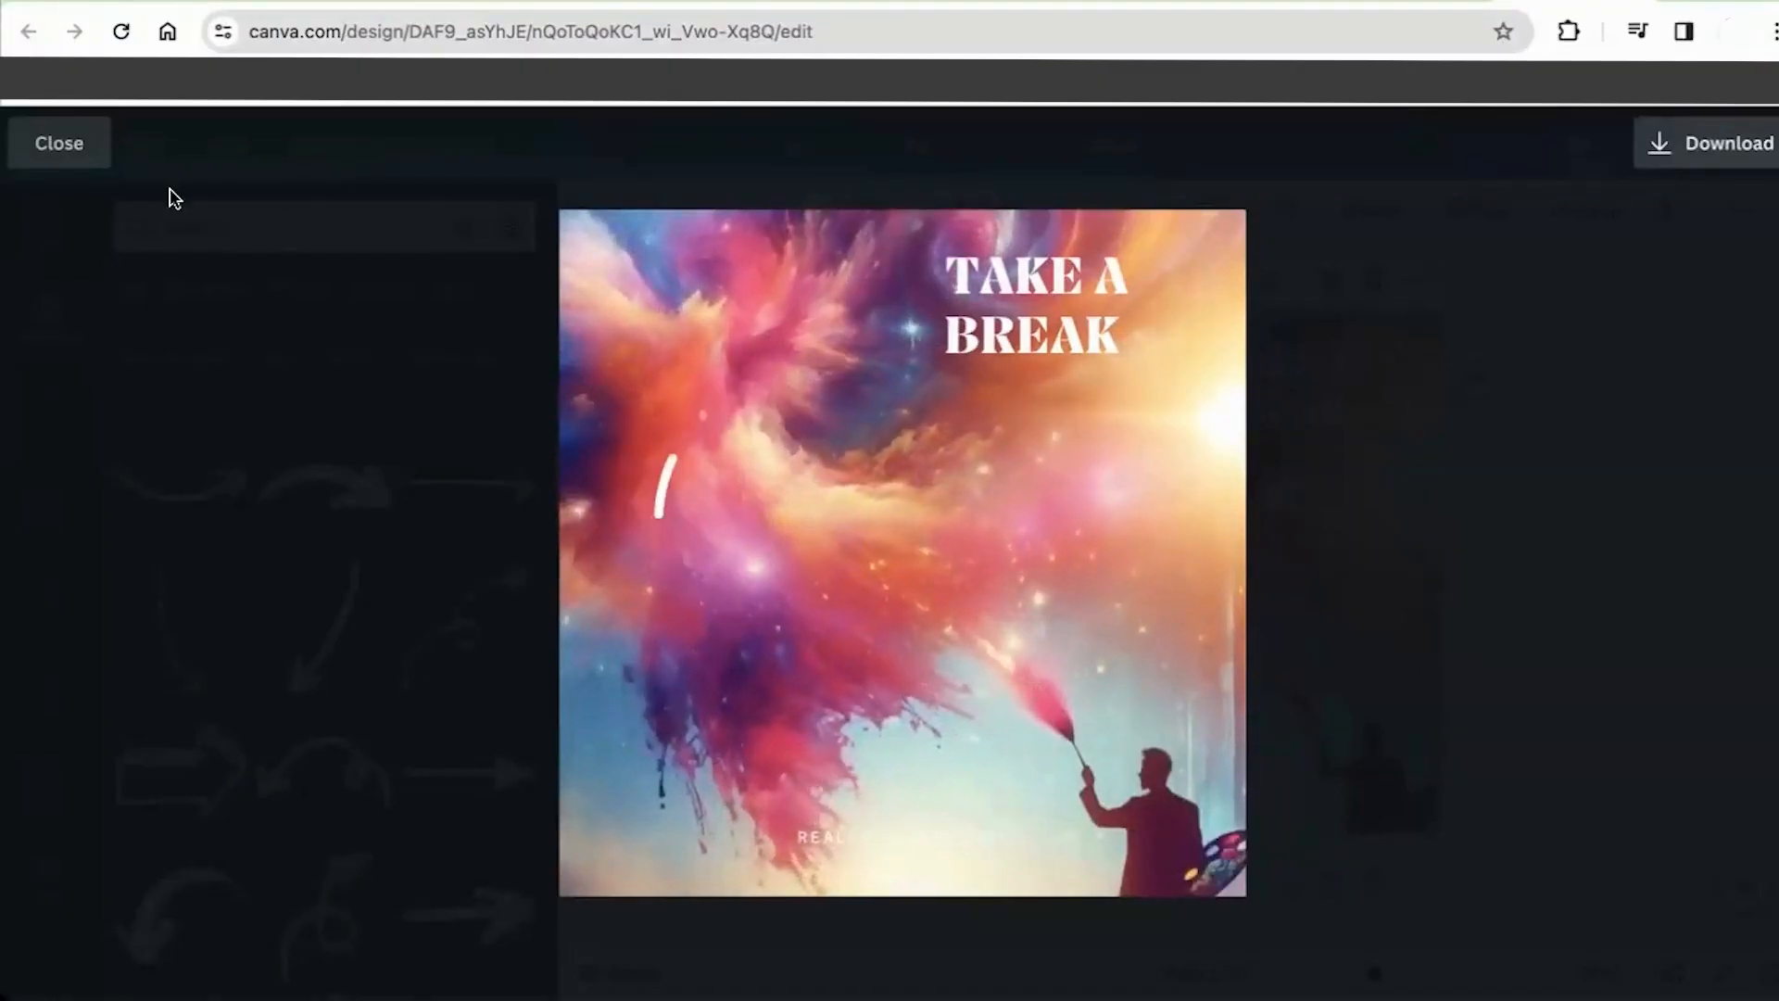
pyautogui.click(81, 147)
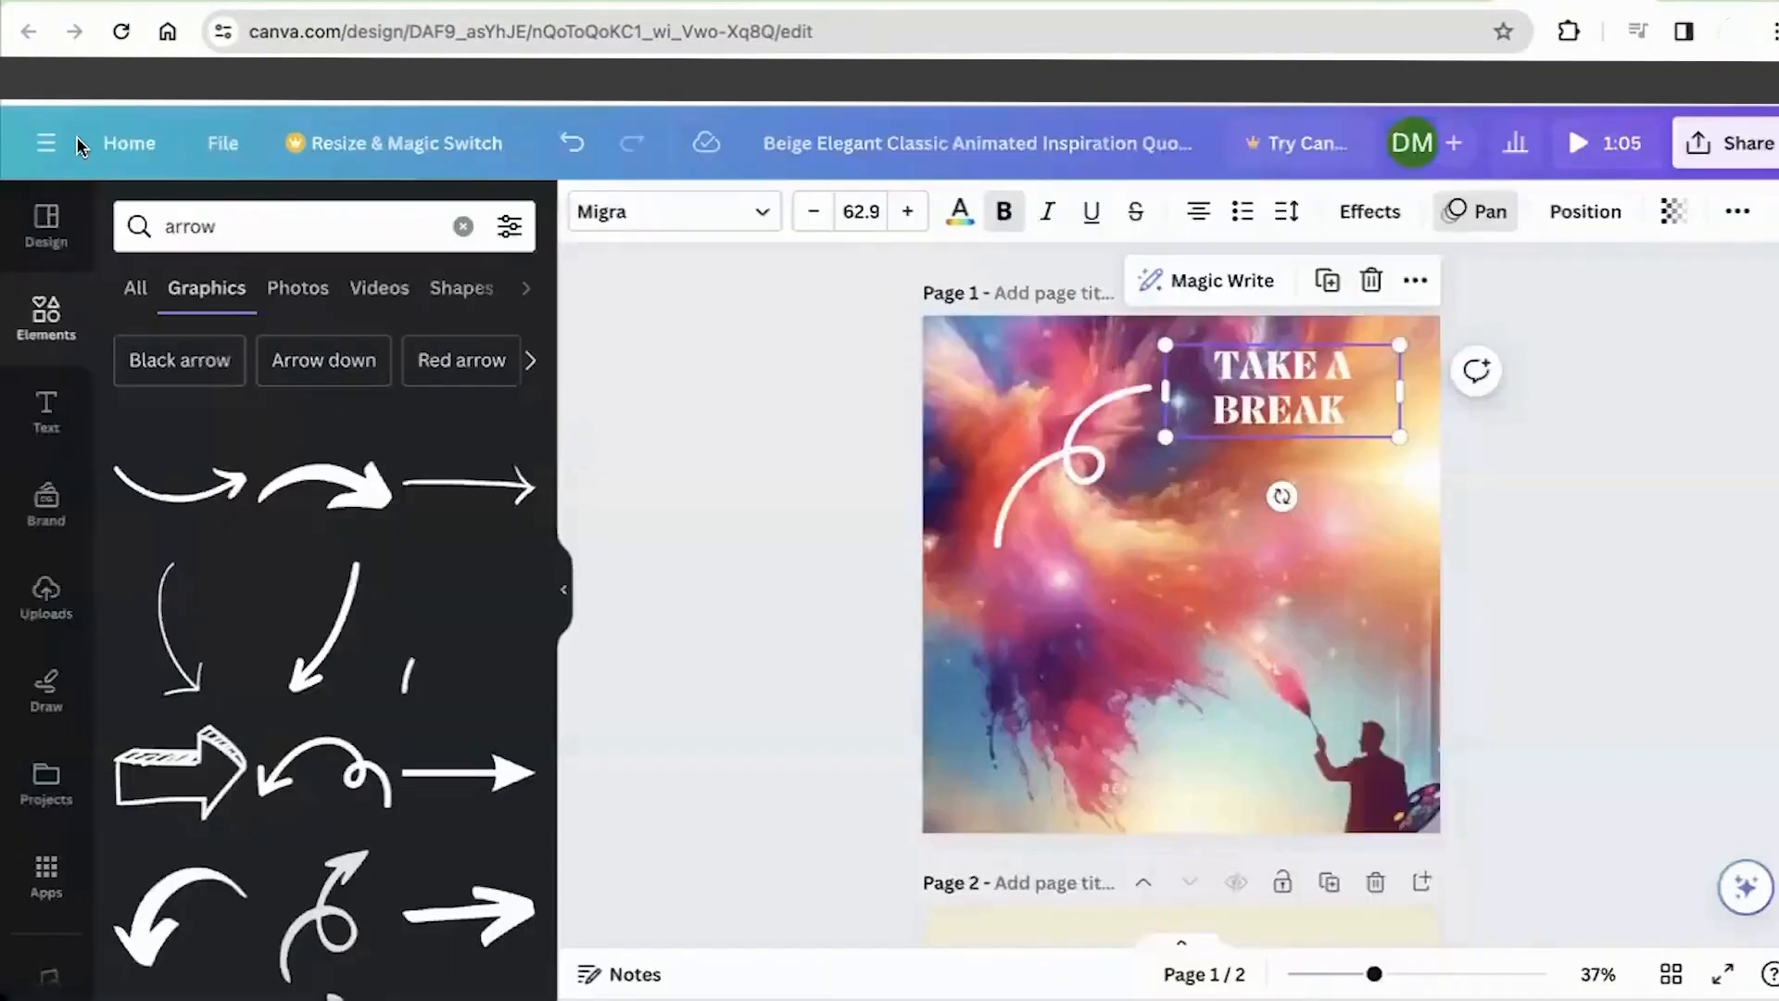
pyautogui.click(1628, 560)
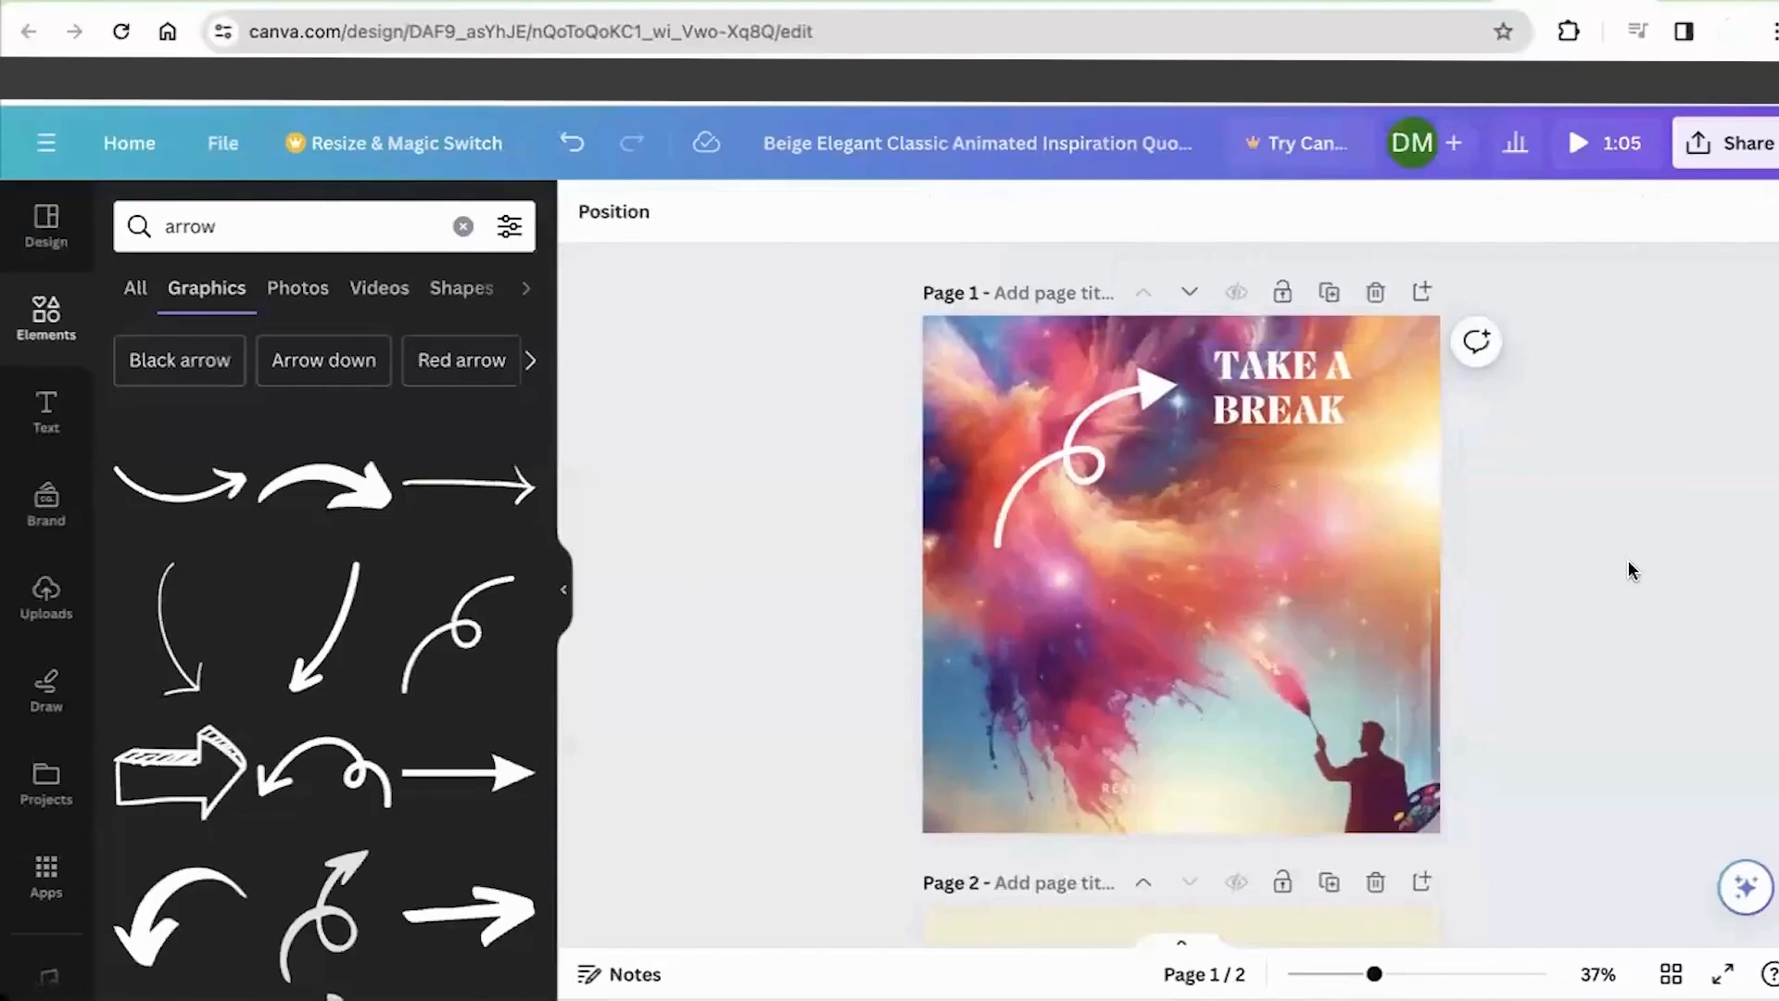
# Step: Undo the last change to the design and redo it
pyautogui.scroll(-2, 1628, 560)
pyautogui.scroll(-4, 1627, 560)
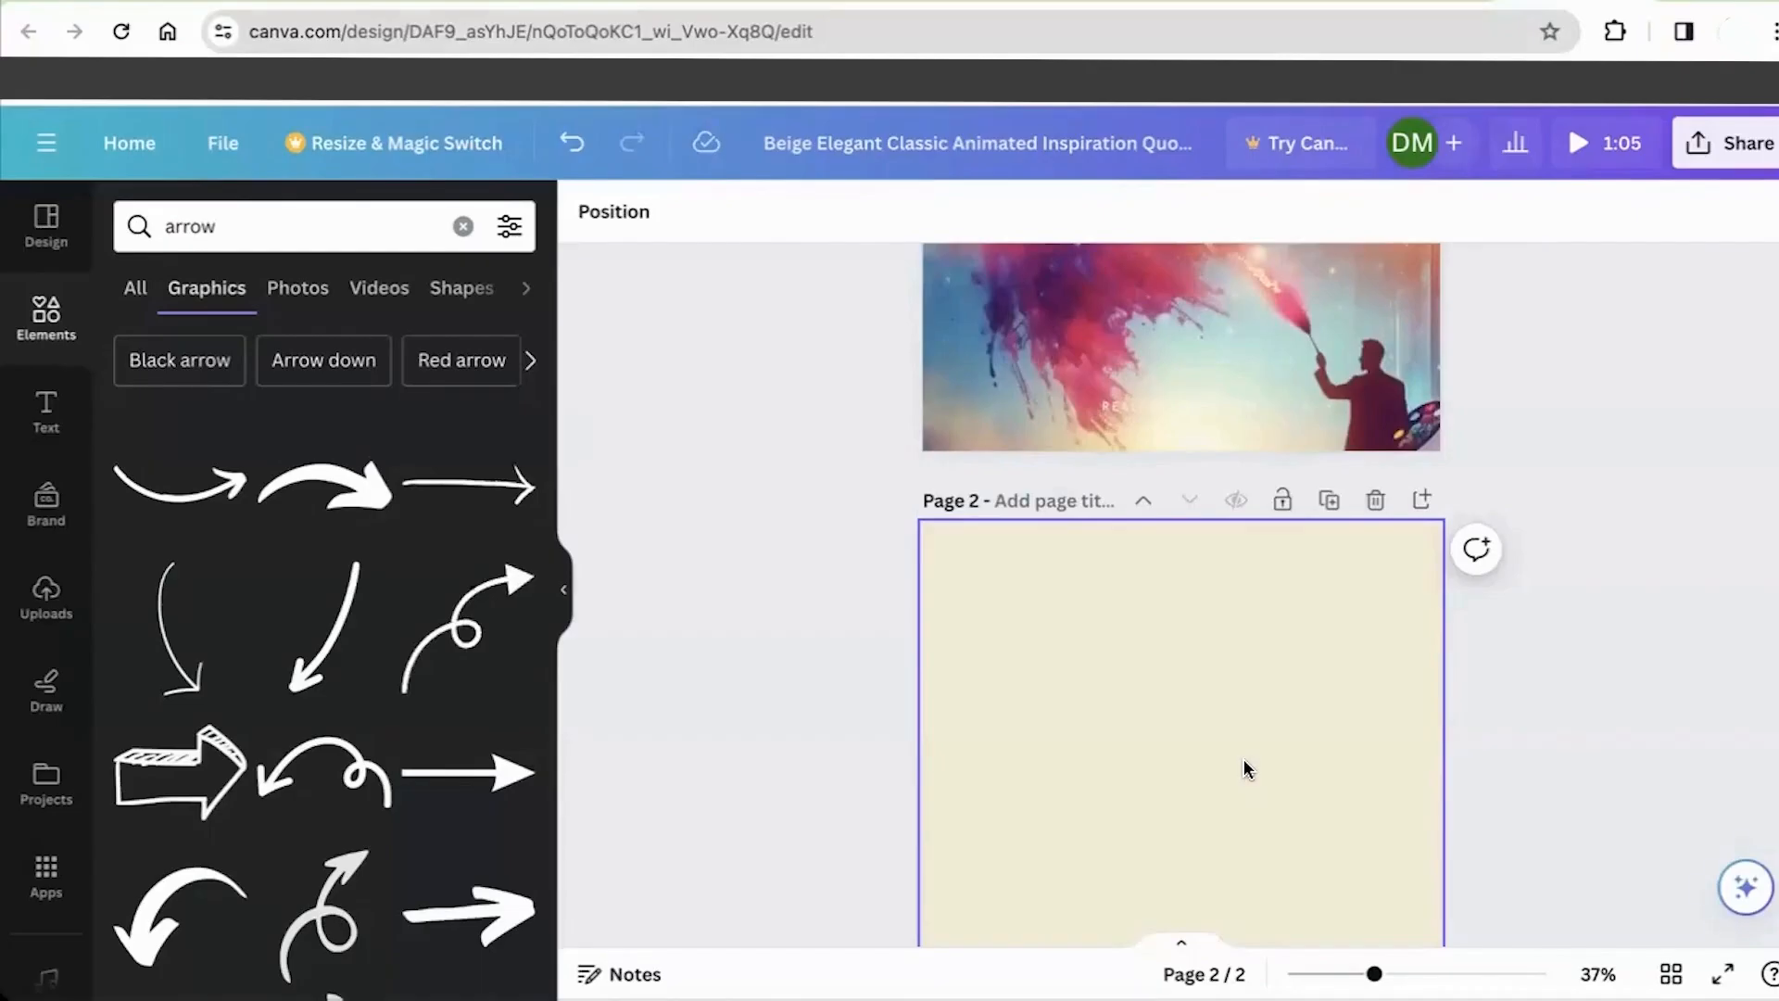
pyautogui.scroll(8, 1644, 610)
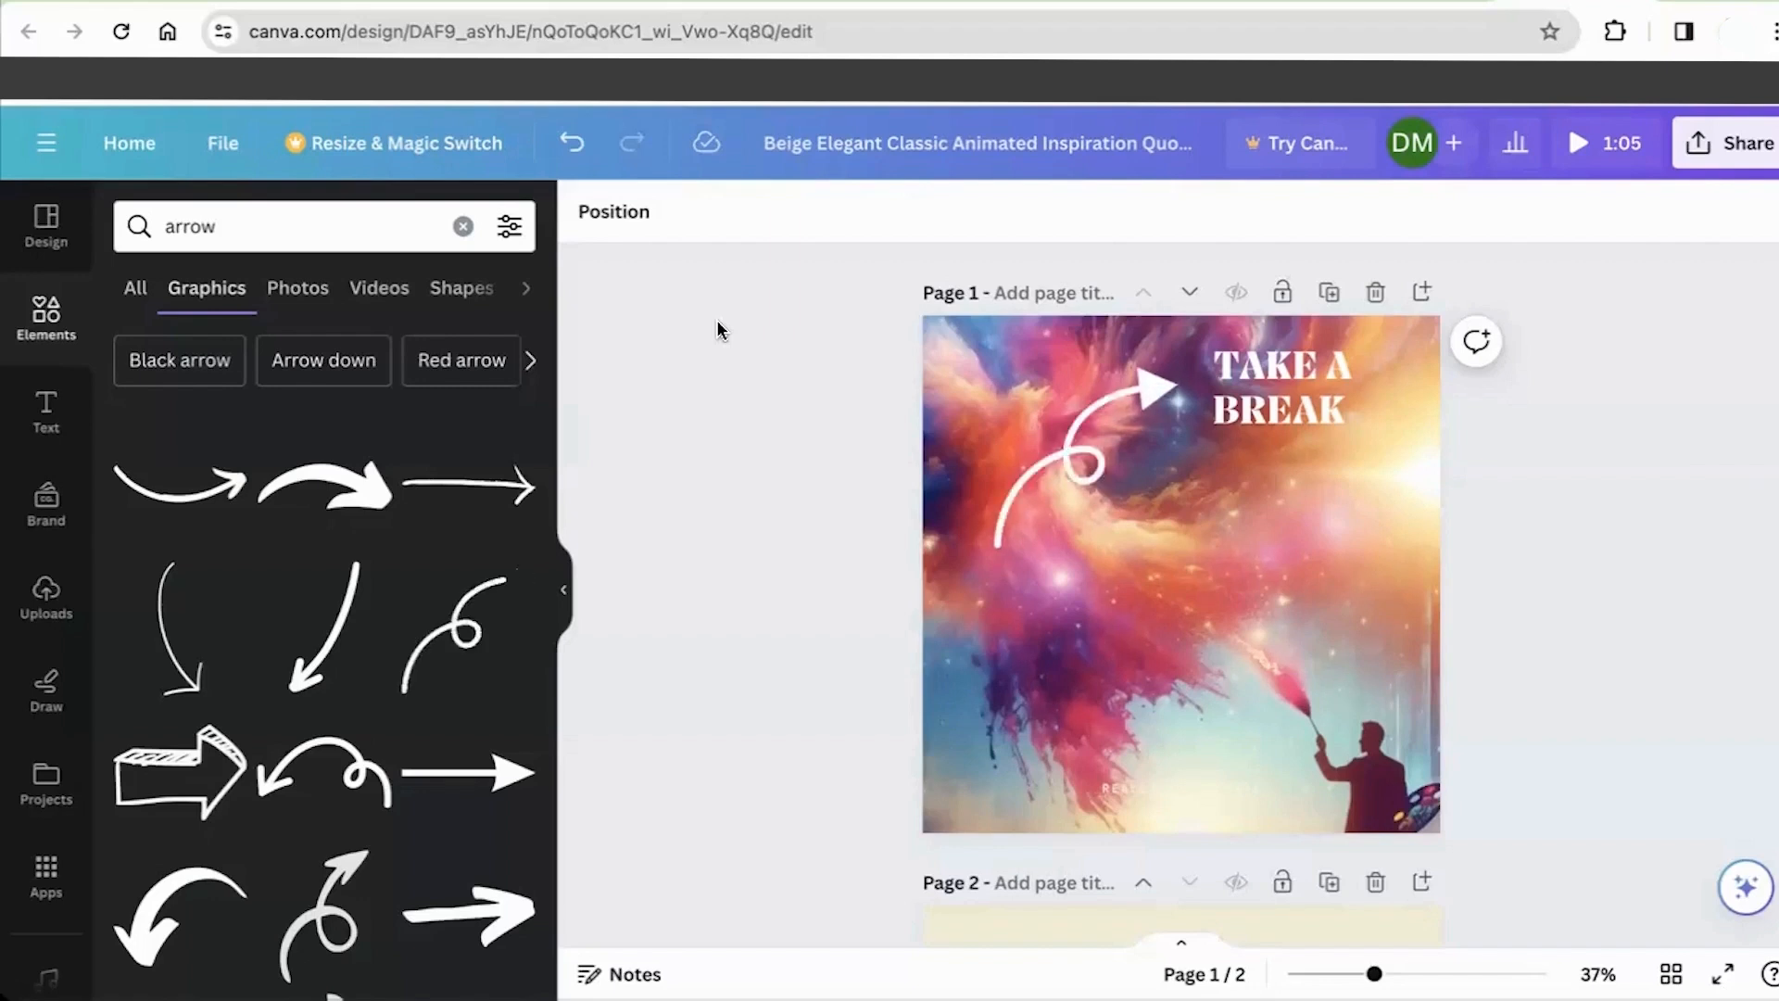
pyautogui.click(569, 143)
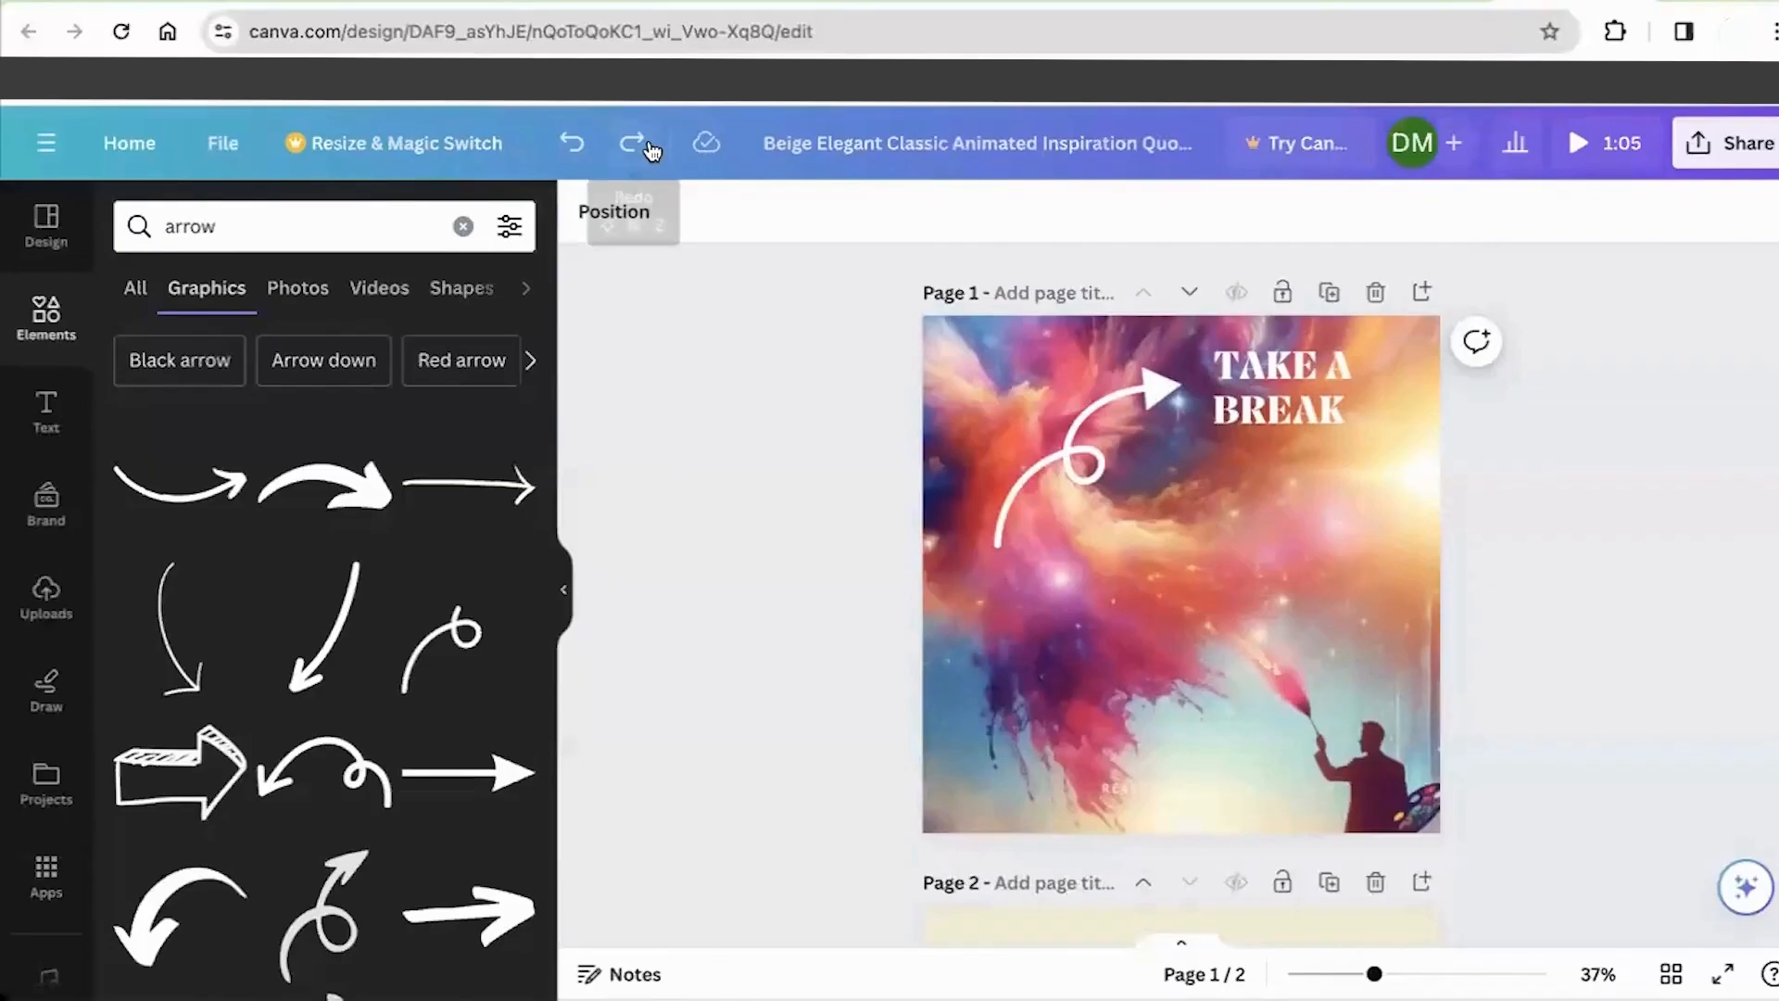
pyautogui.click(648, 146)
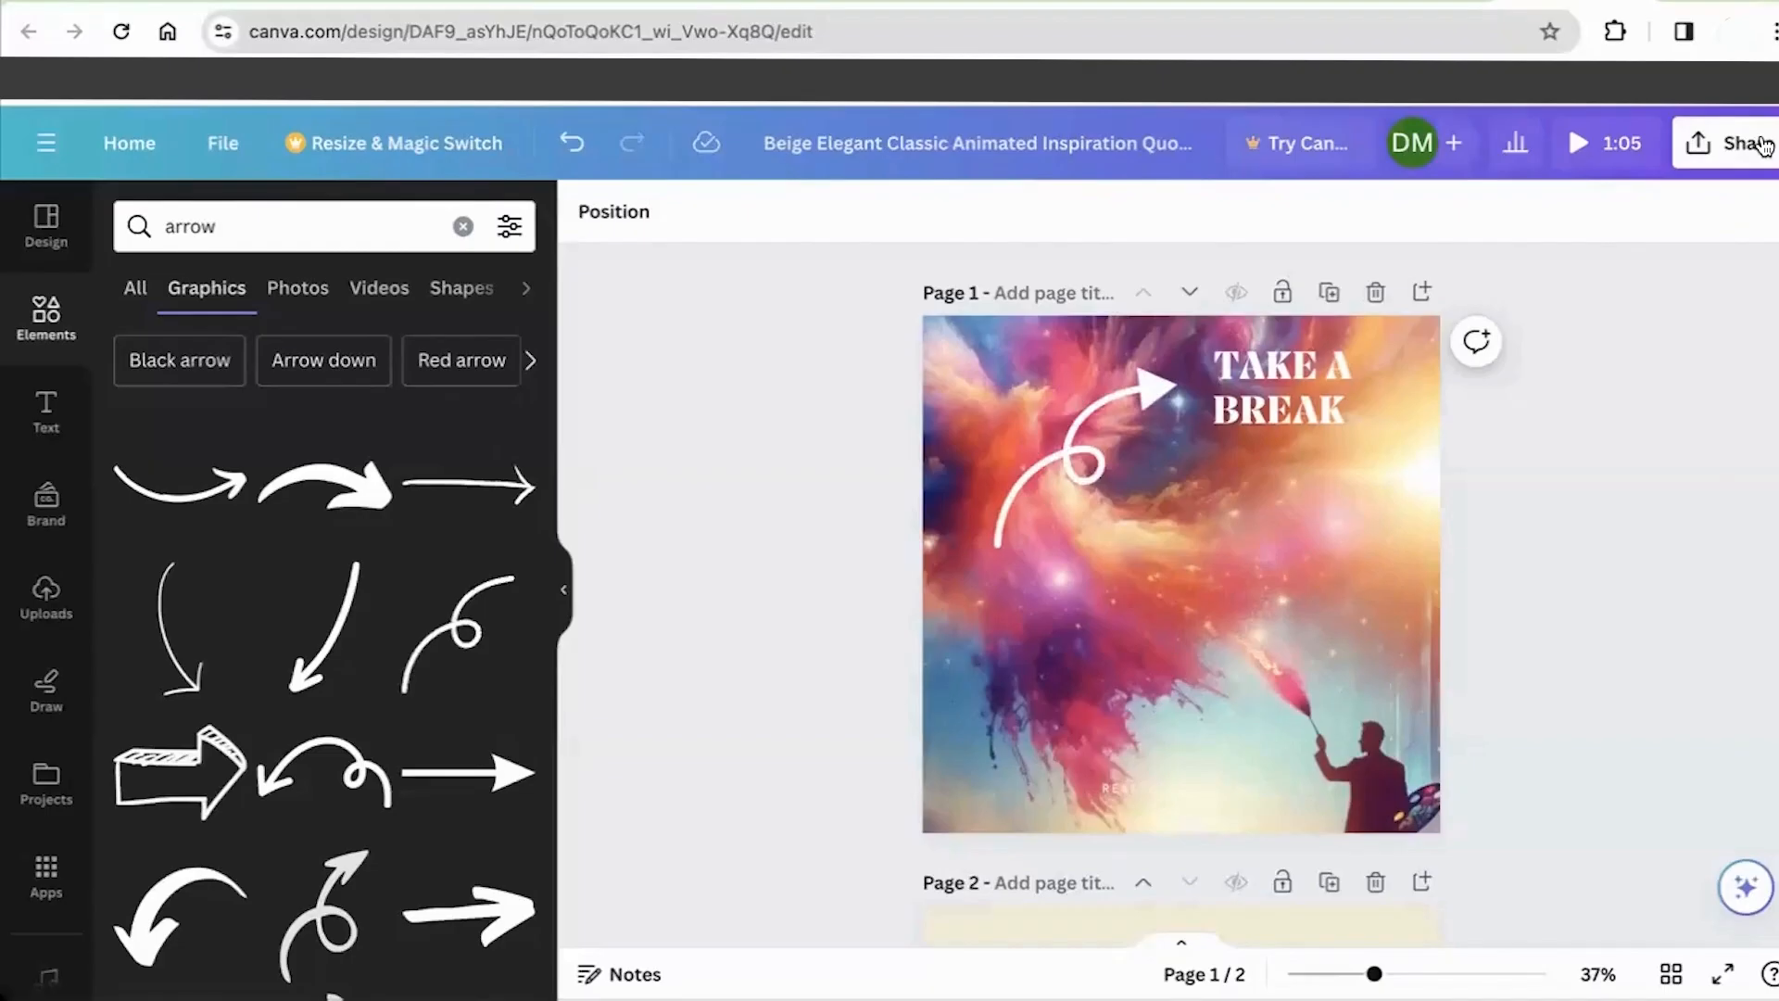
# Step: Open the download settings from the design's sharing options
pyautogui.click(1721, 167)
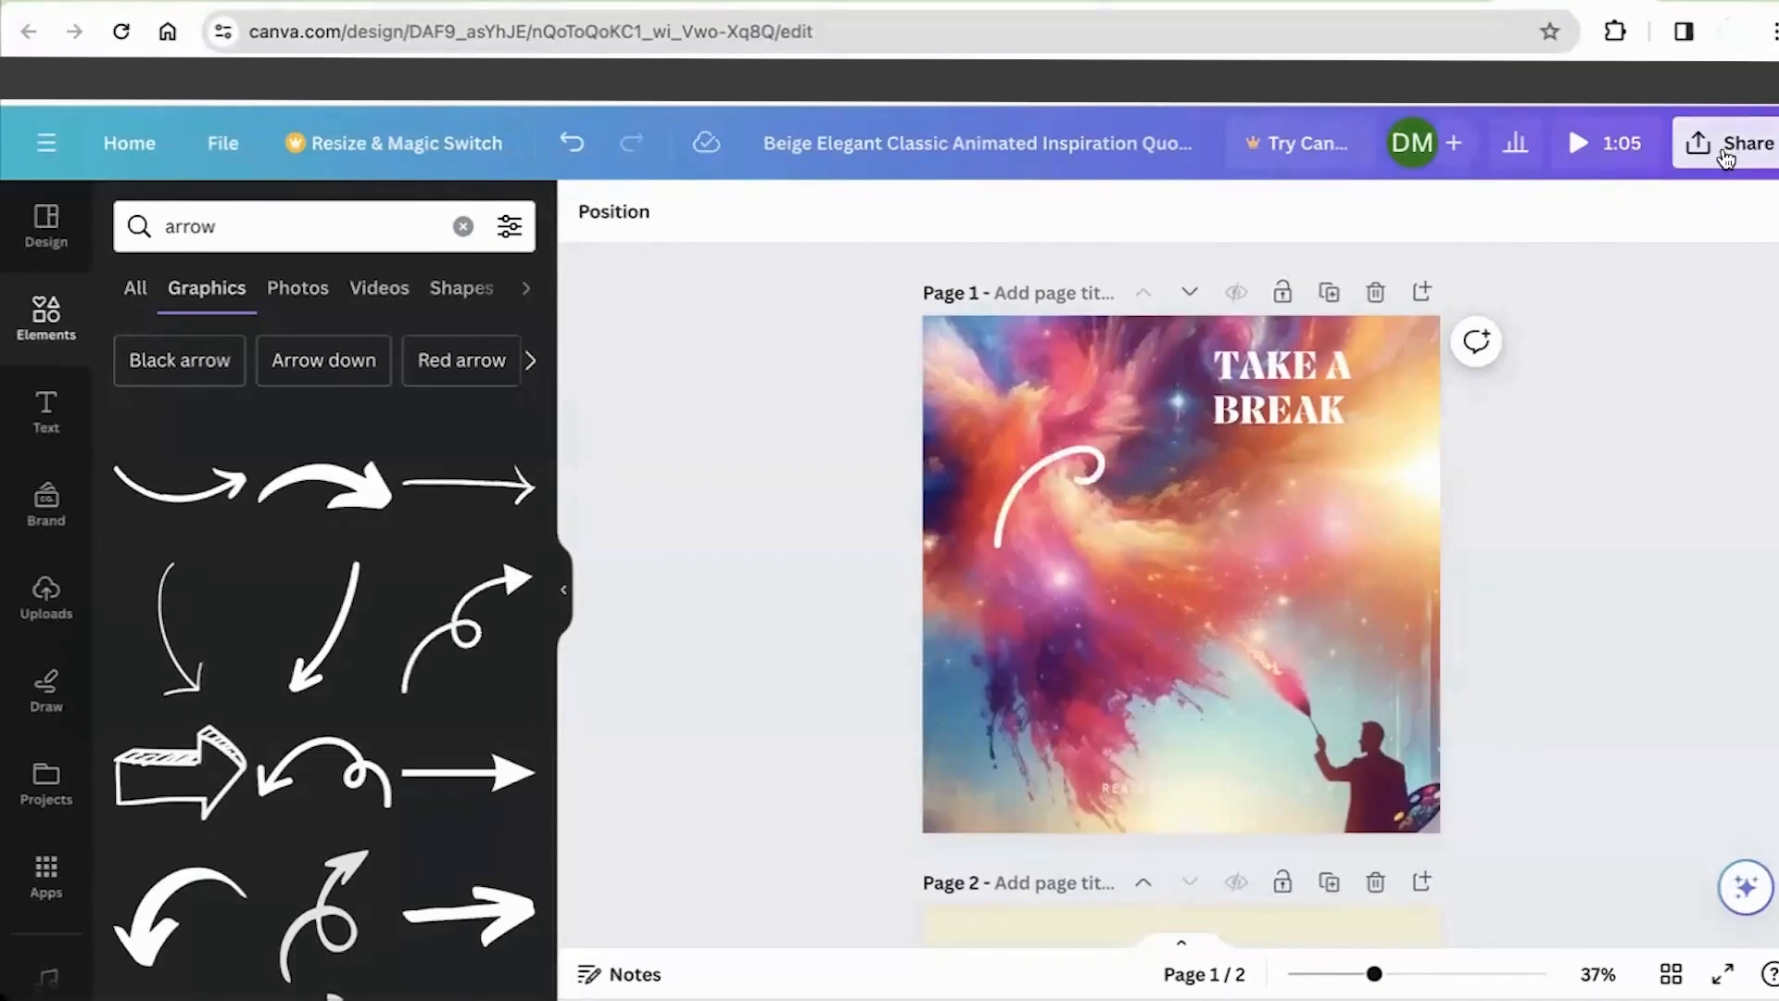
pyautogui.scroll(-1, 1513, 579)
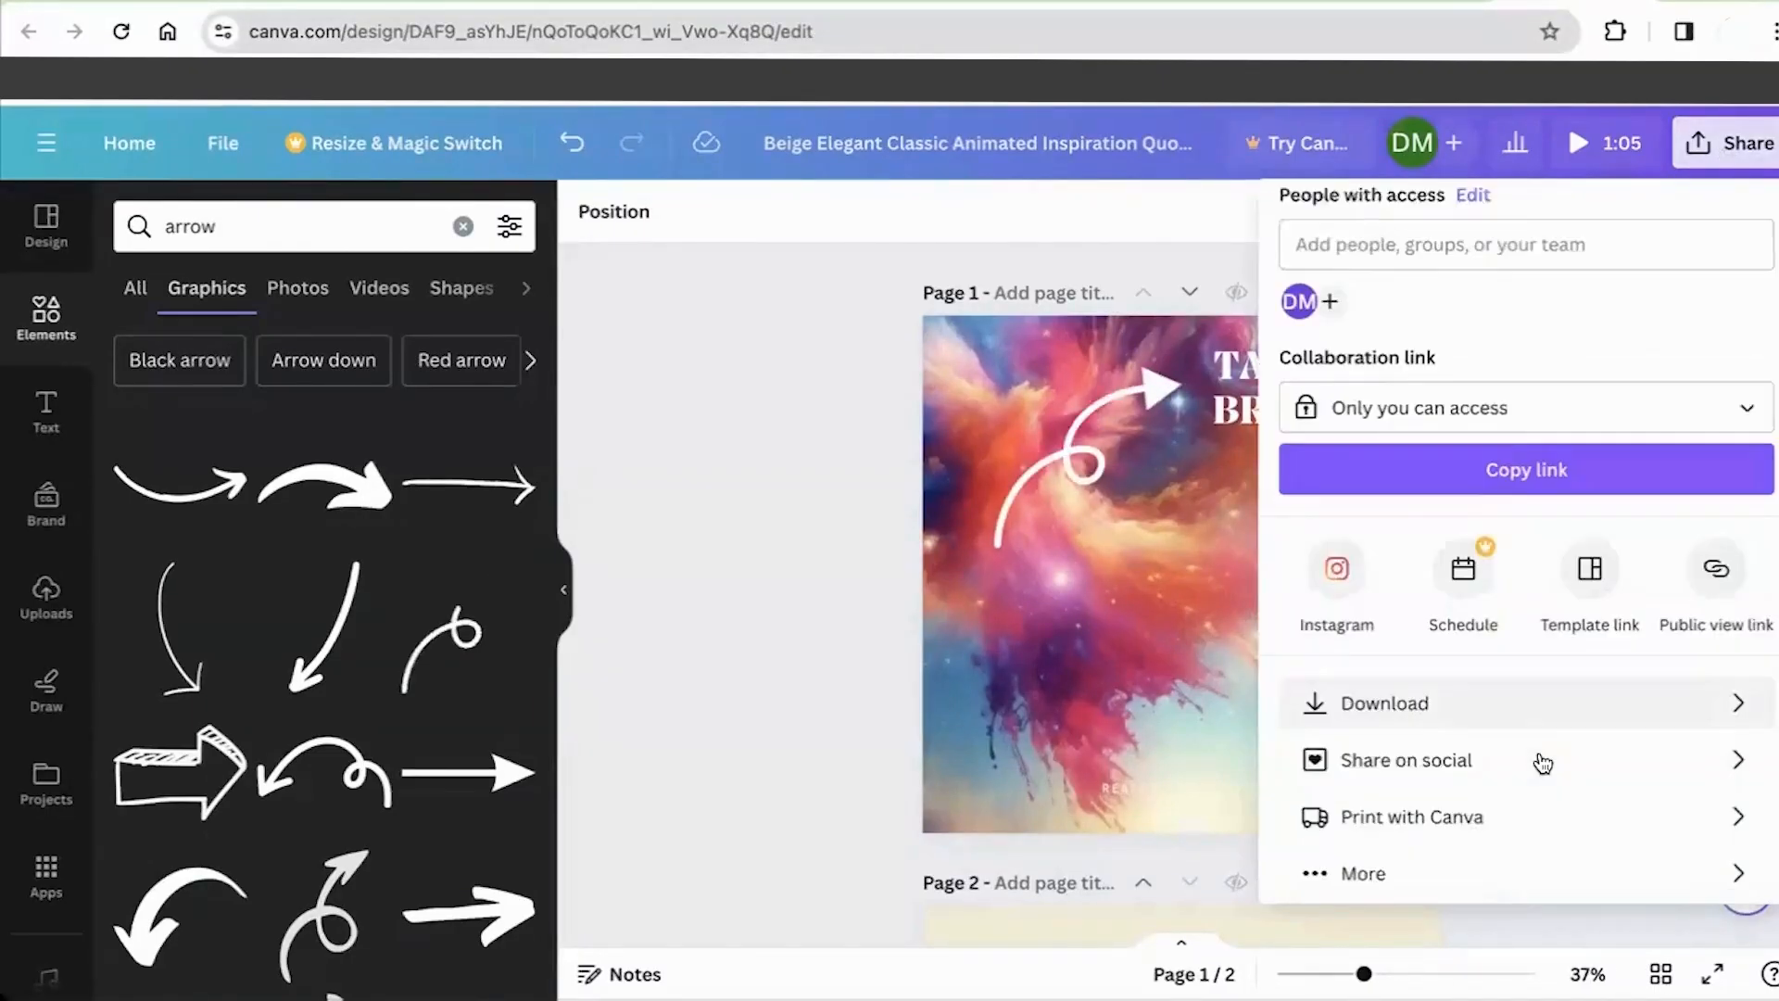
pyautogui.click(1457, 716)
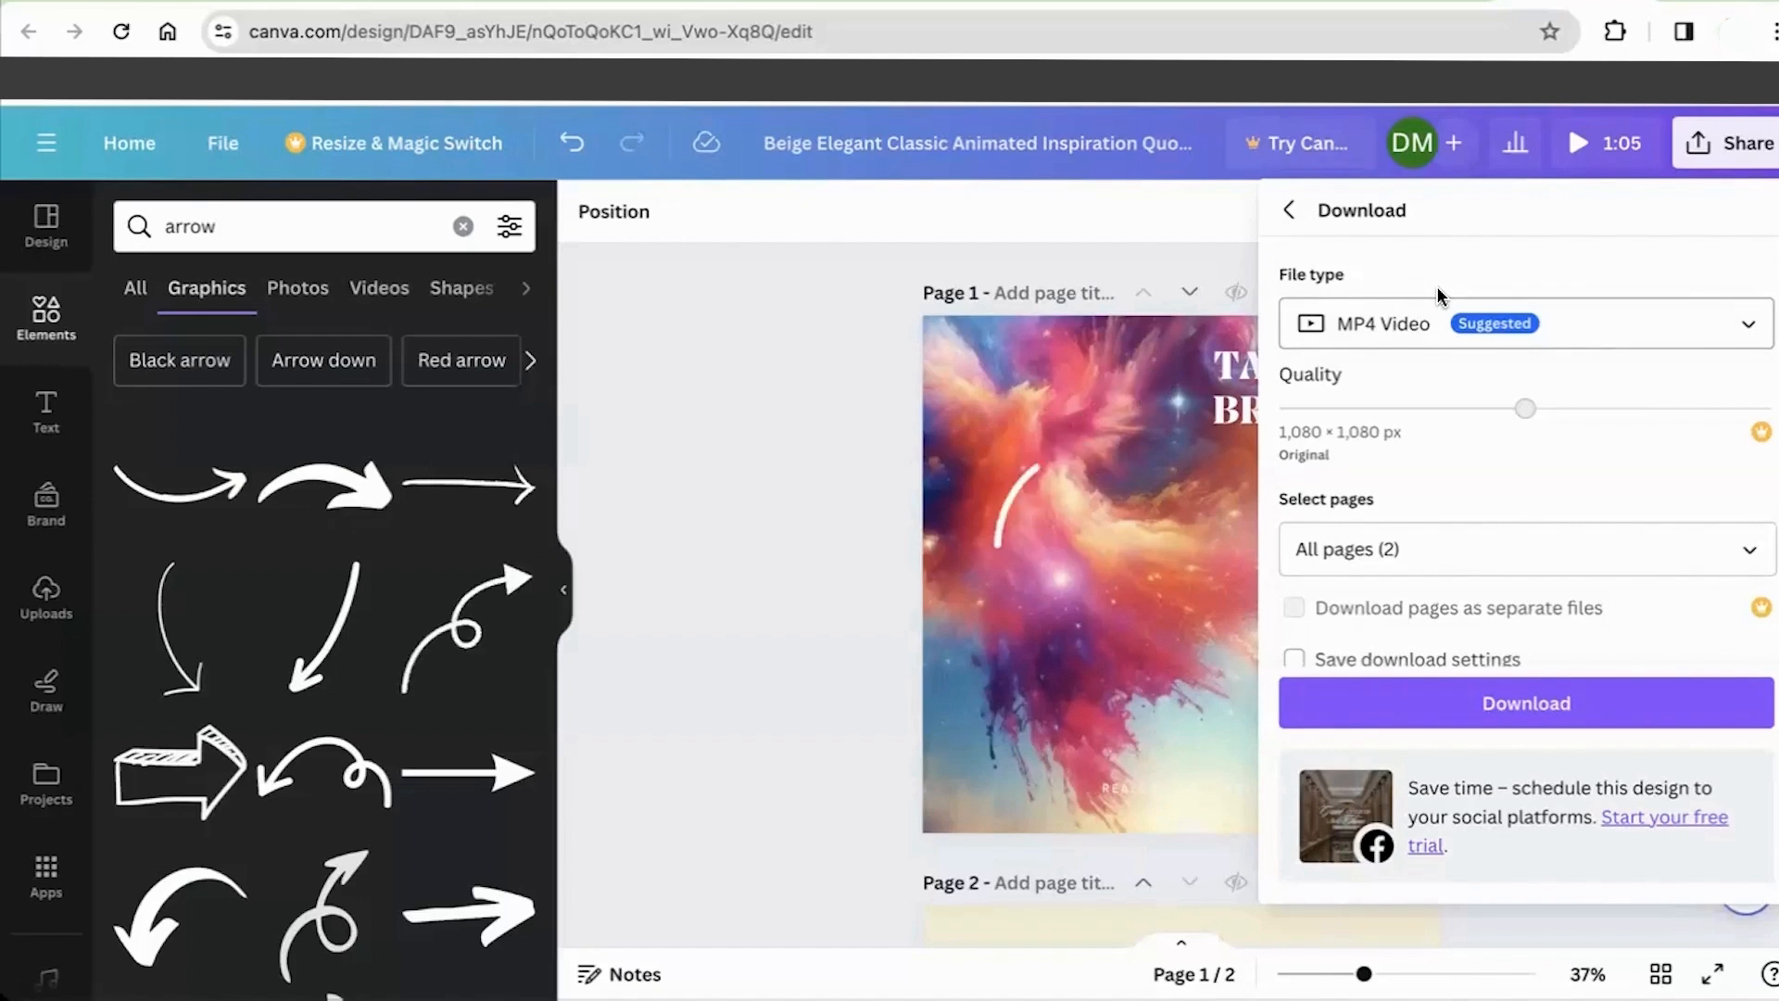
# Step: Try PNG as the download file type and switch back to MP4 Video
pyautogui.click(1587, 335)
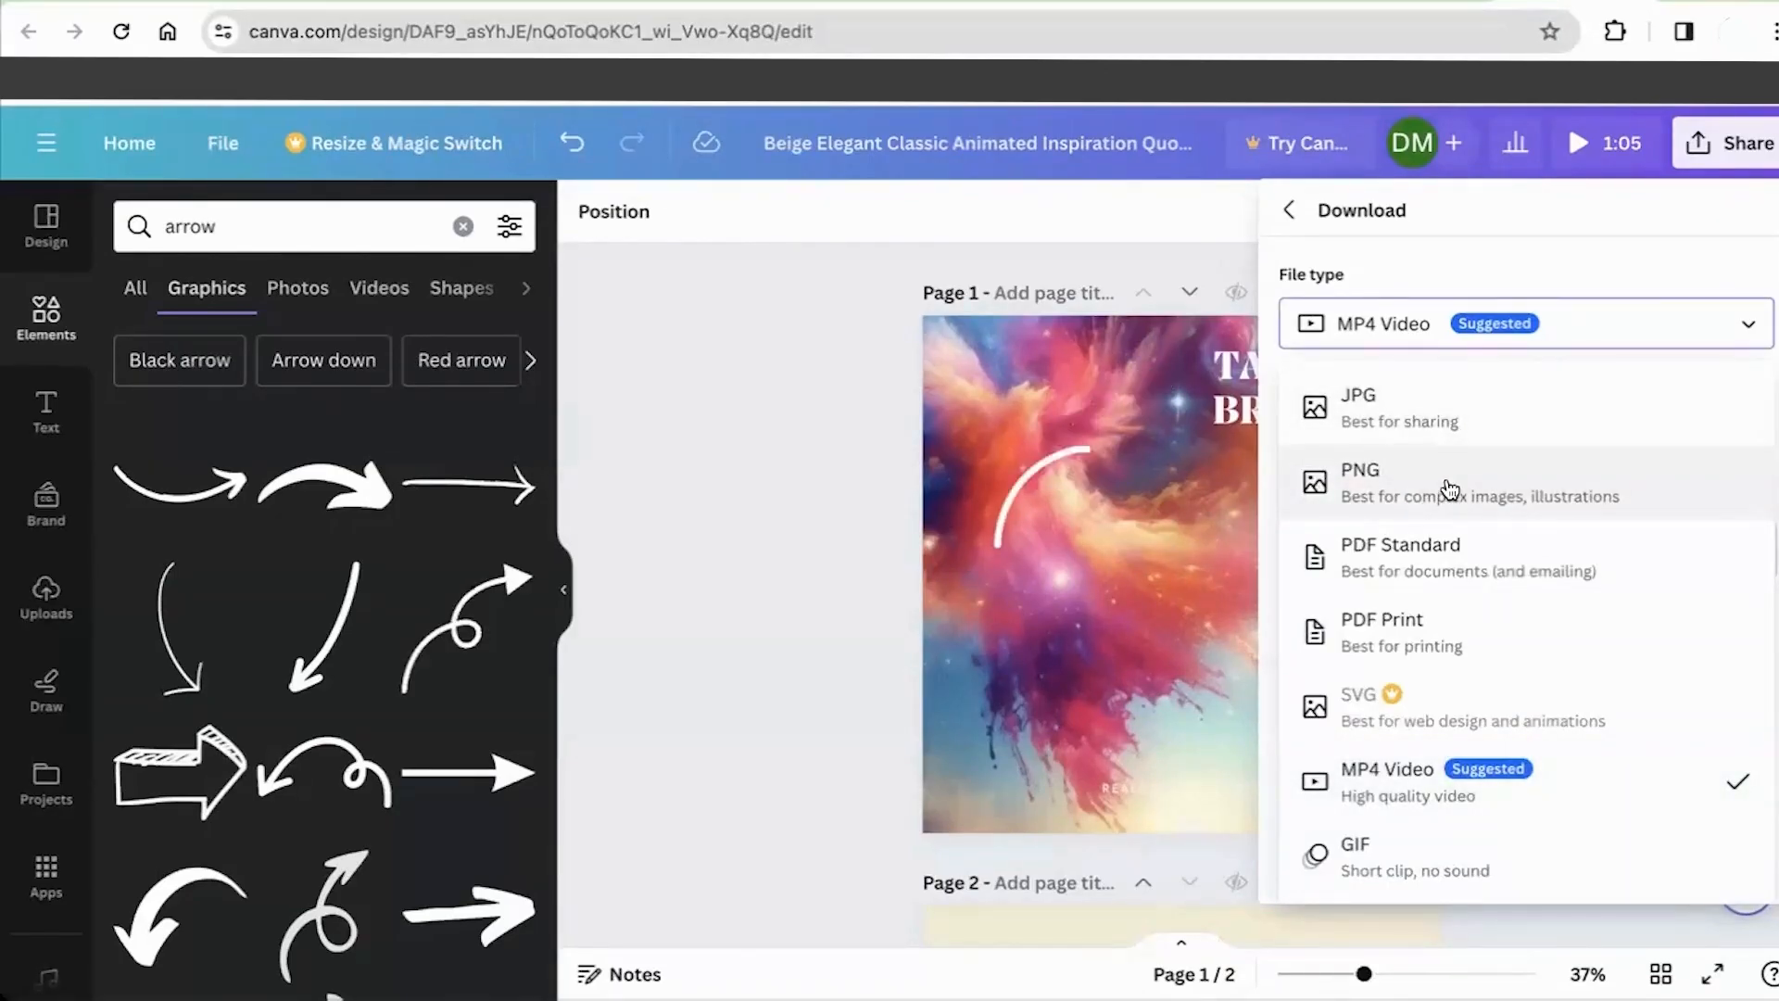
pyautogui.click(1414, 500)
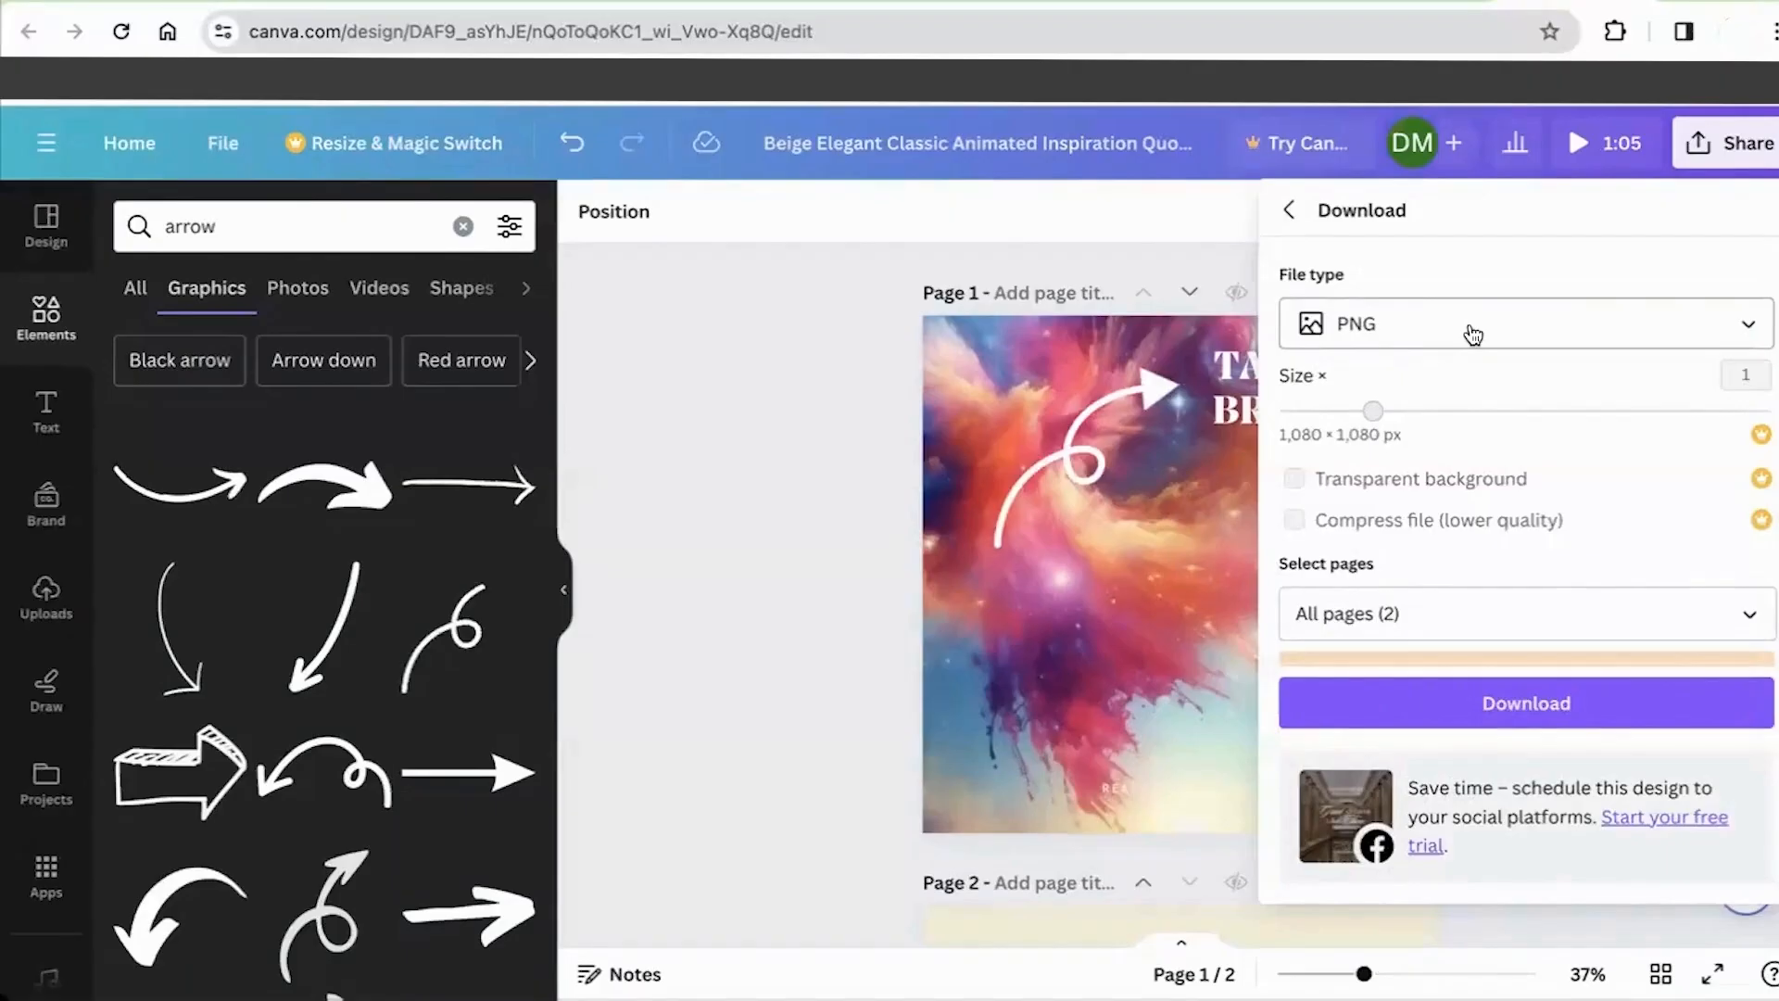
pyautogui.click(1472, 332)
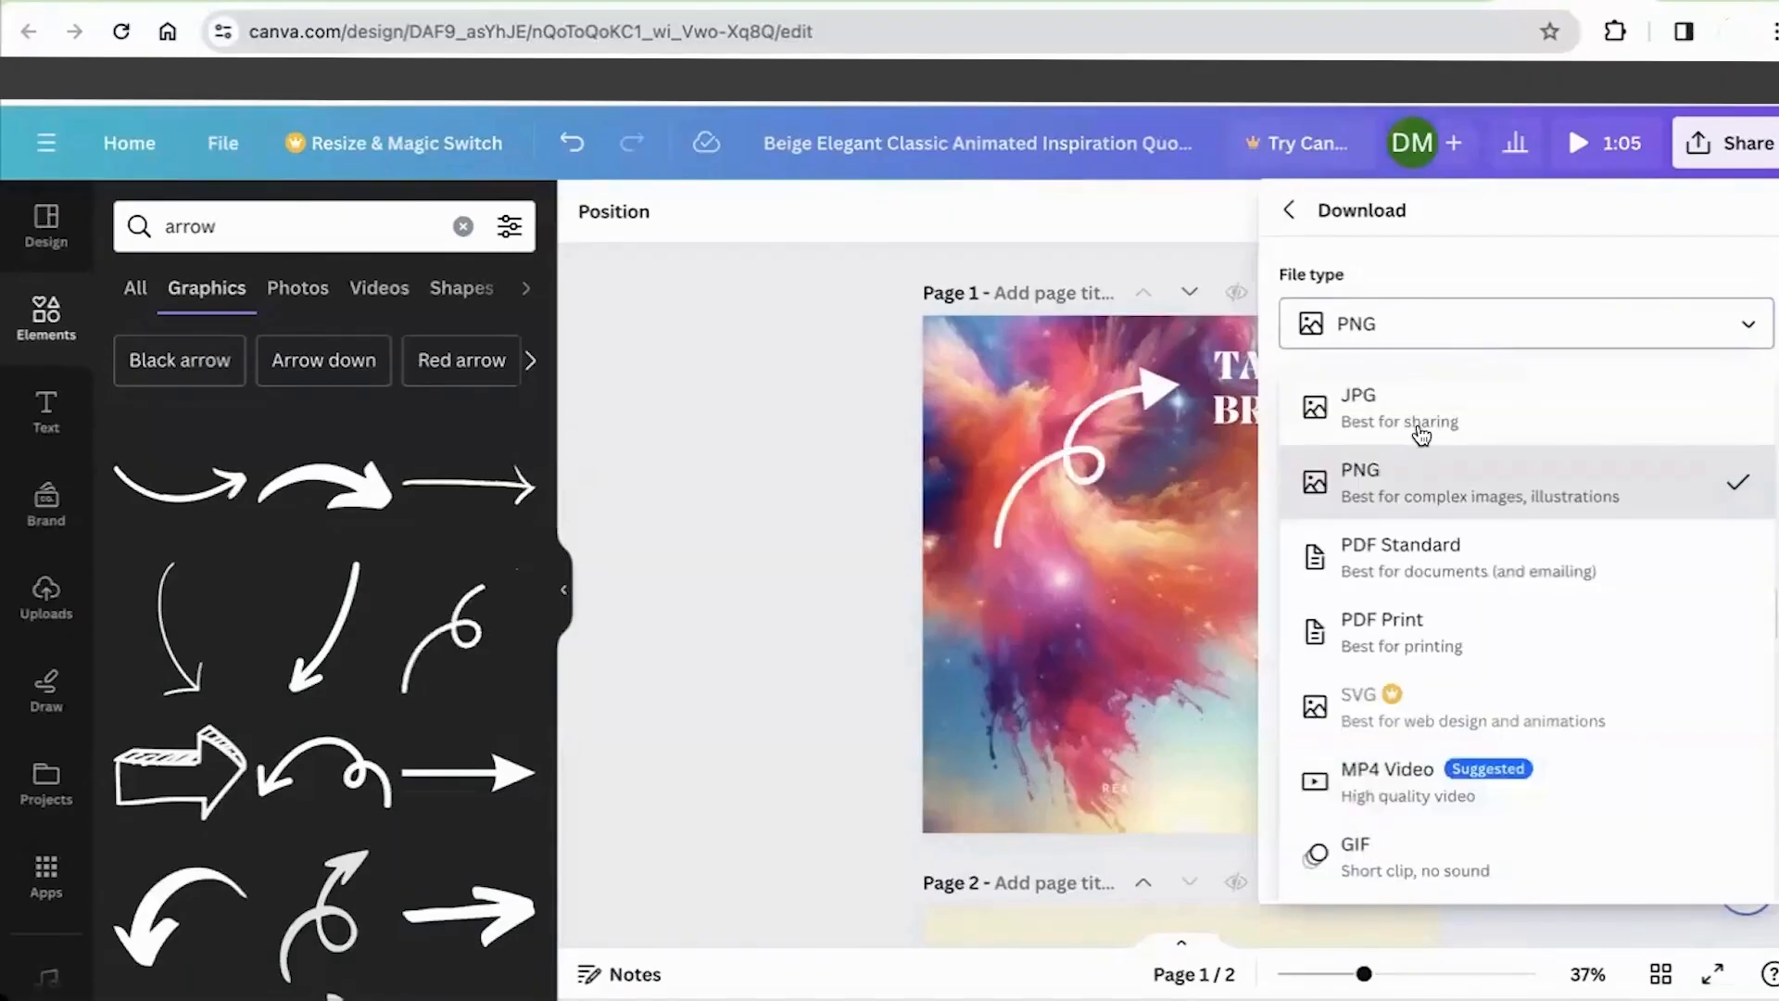
pyautogui.click(1387, 769)
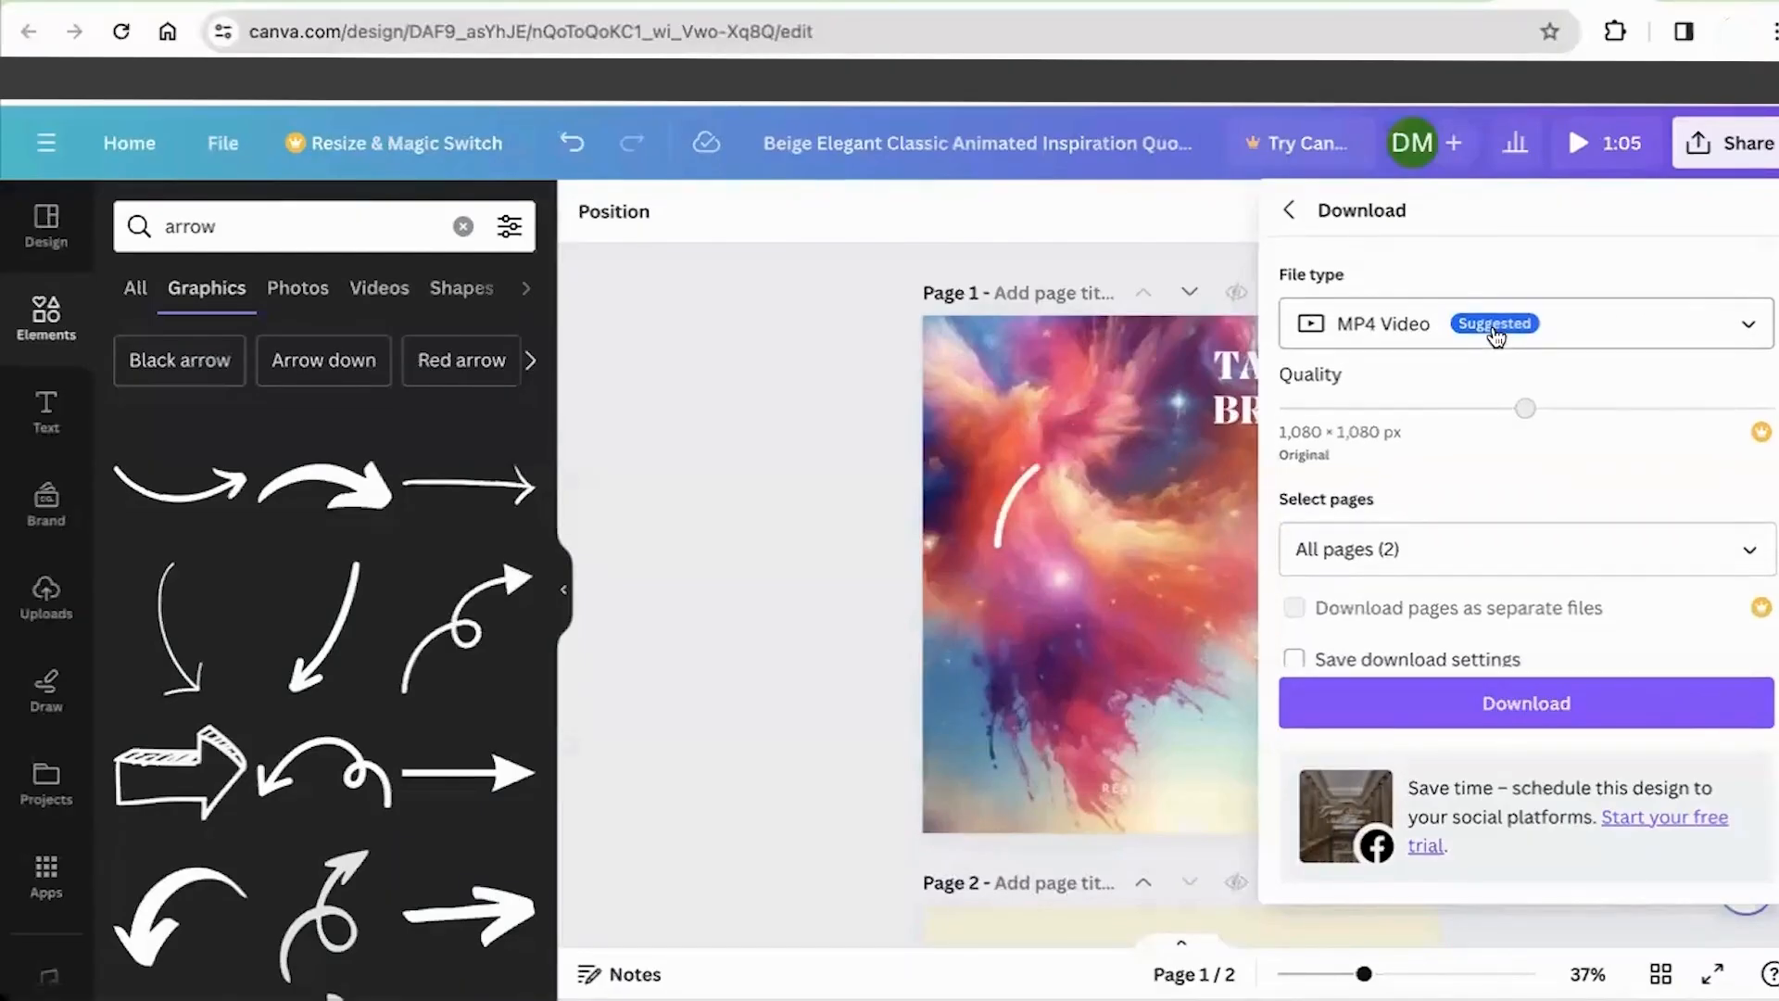
# Step: Download only page 1 of the design as a PNG file, leaving out page 2
pyautogui.click(1576, 336)
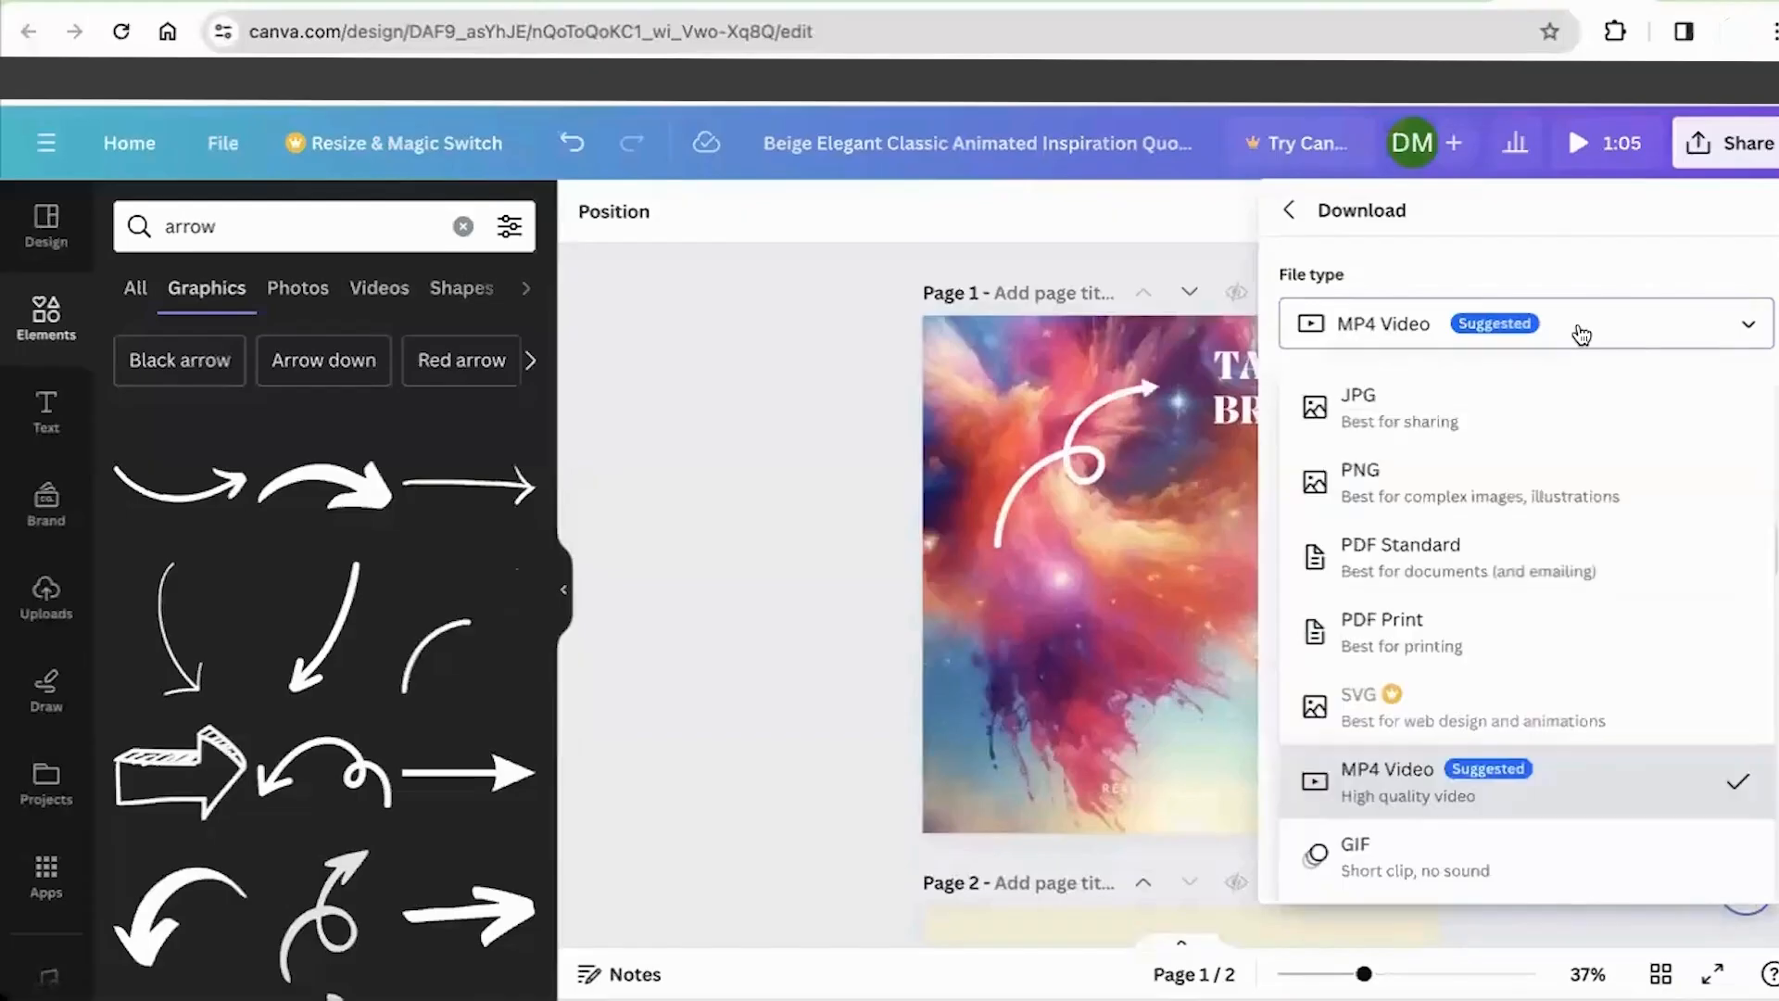
pyautogui.click(1400, 491)
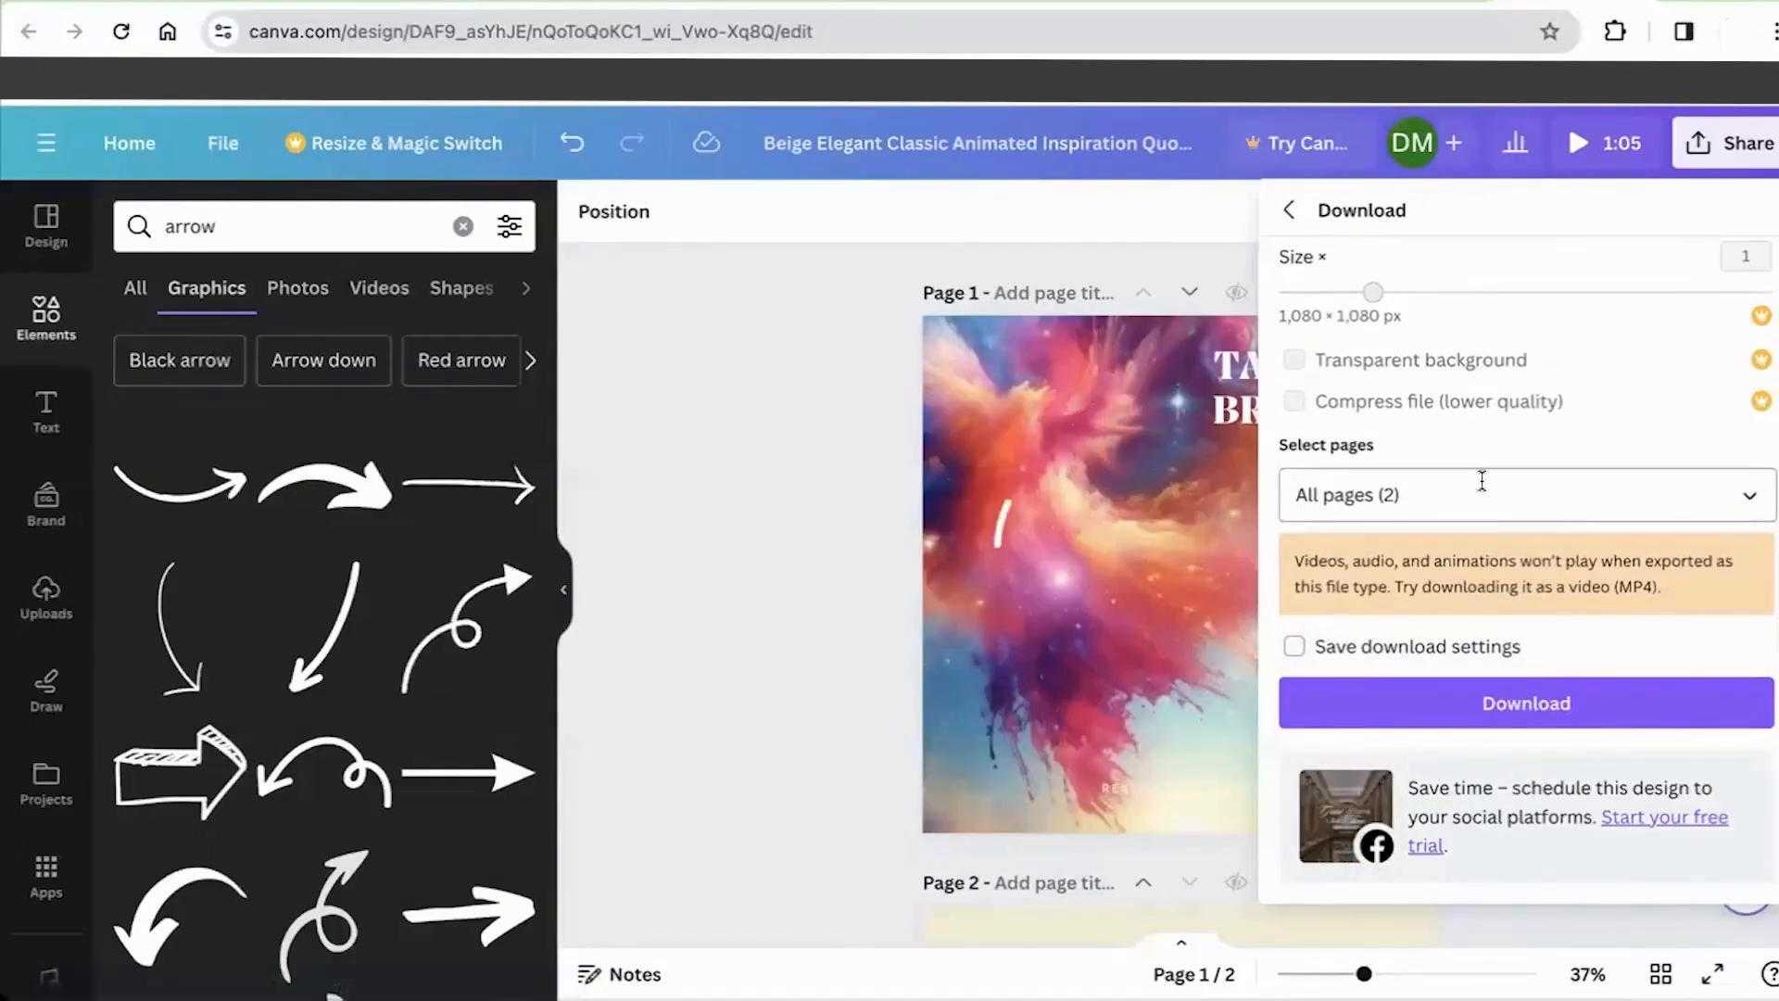
pyautogui.click(1586, 497)
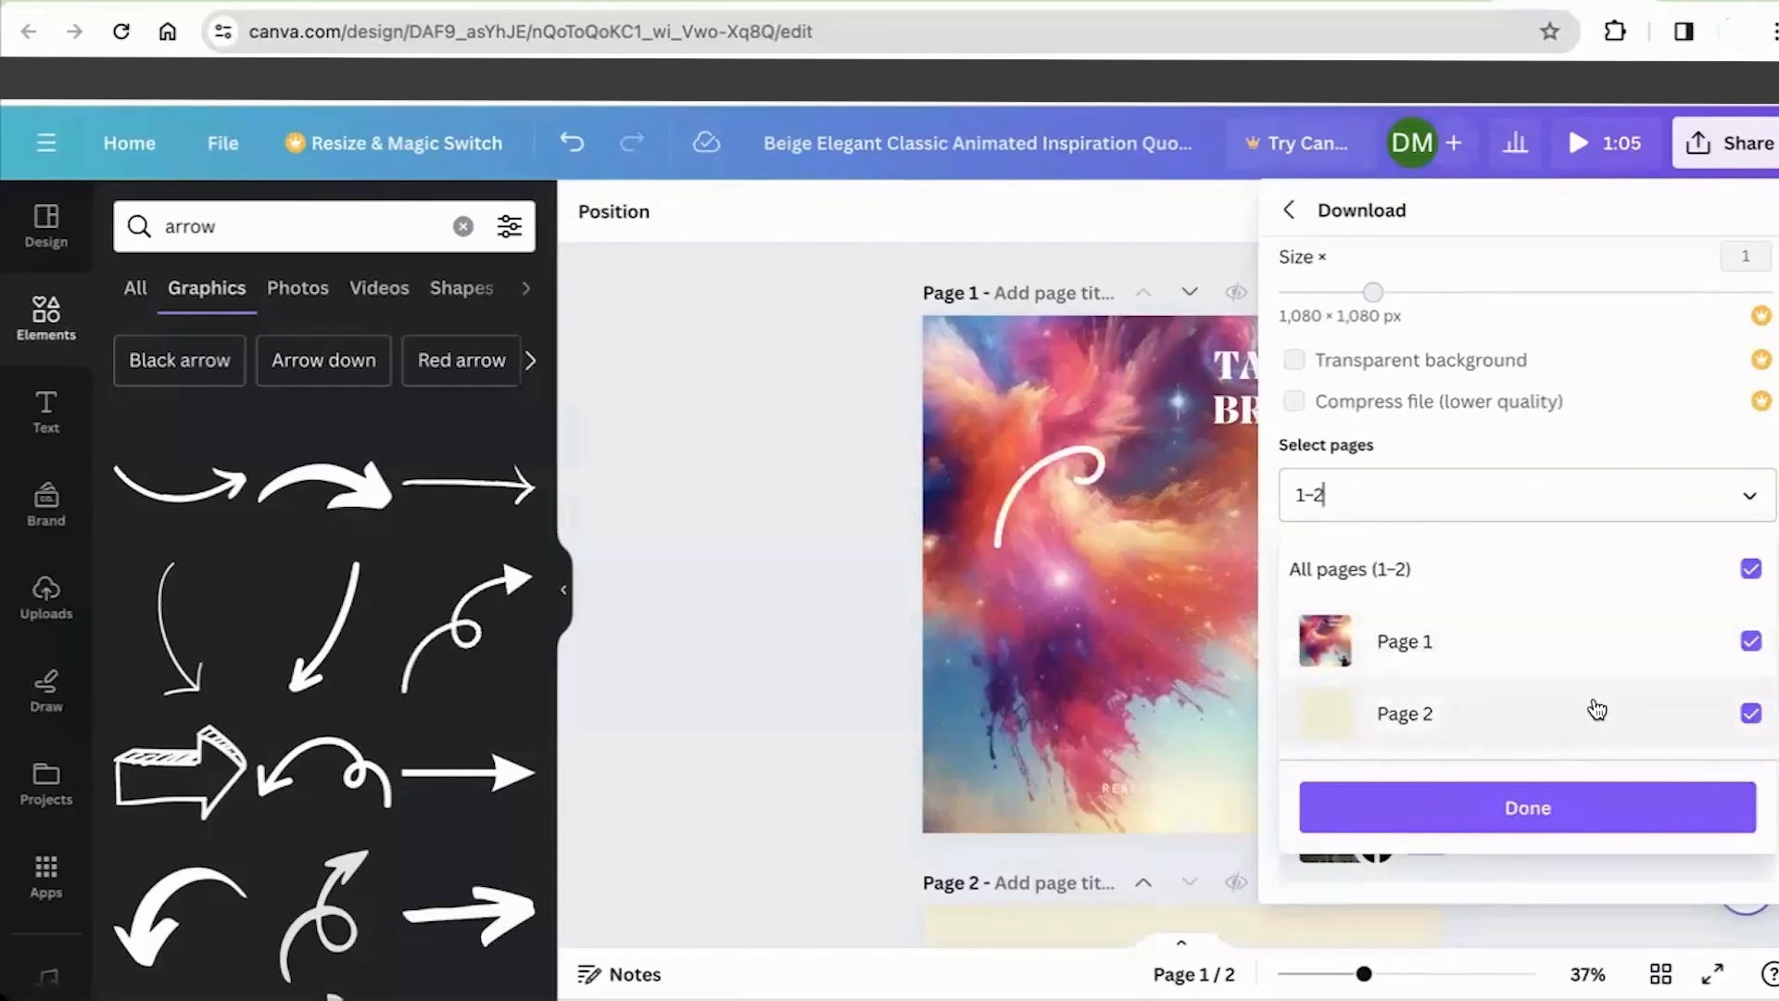
pyautogui.click(1751, 713)
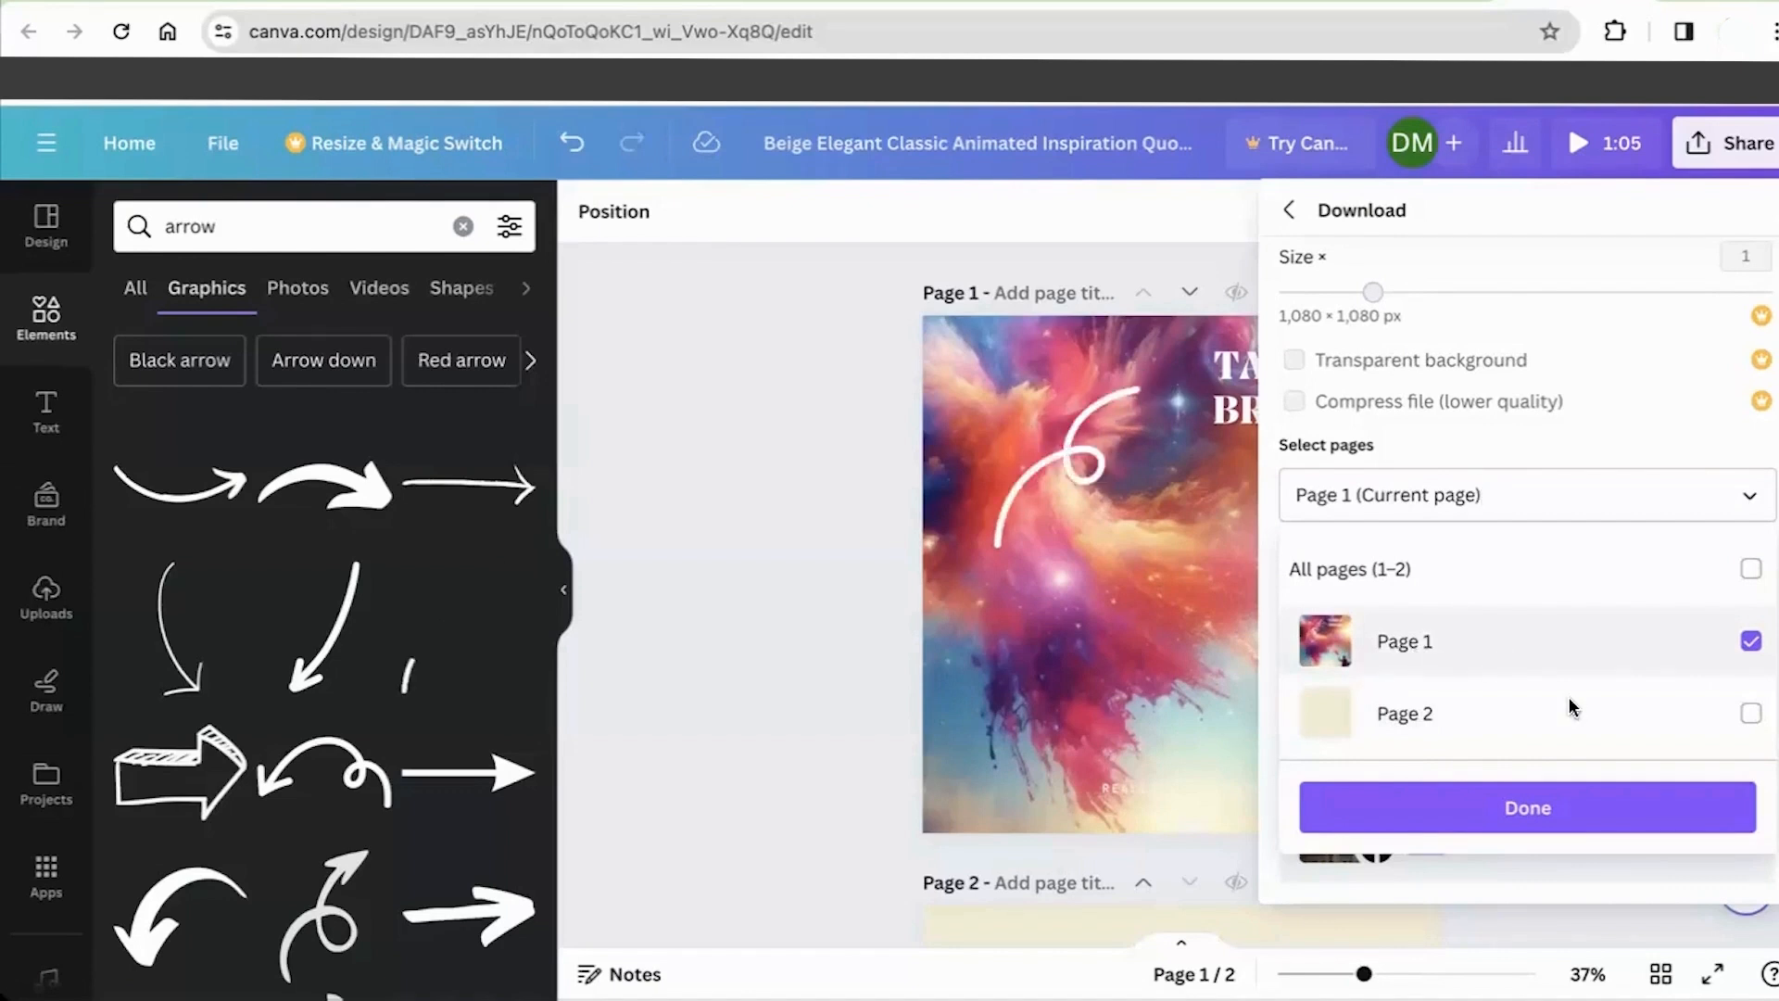
pyautogui.click(1561, 822)
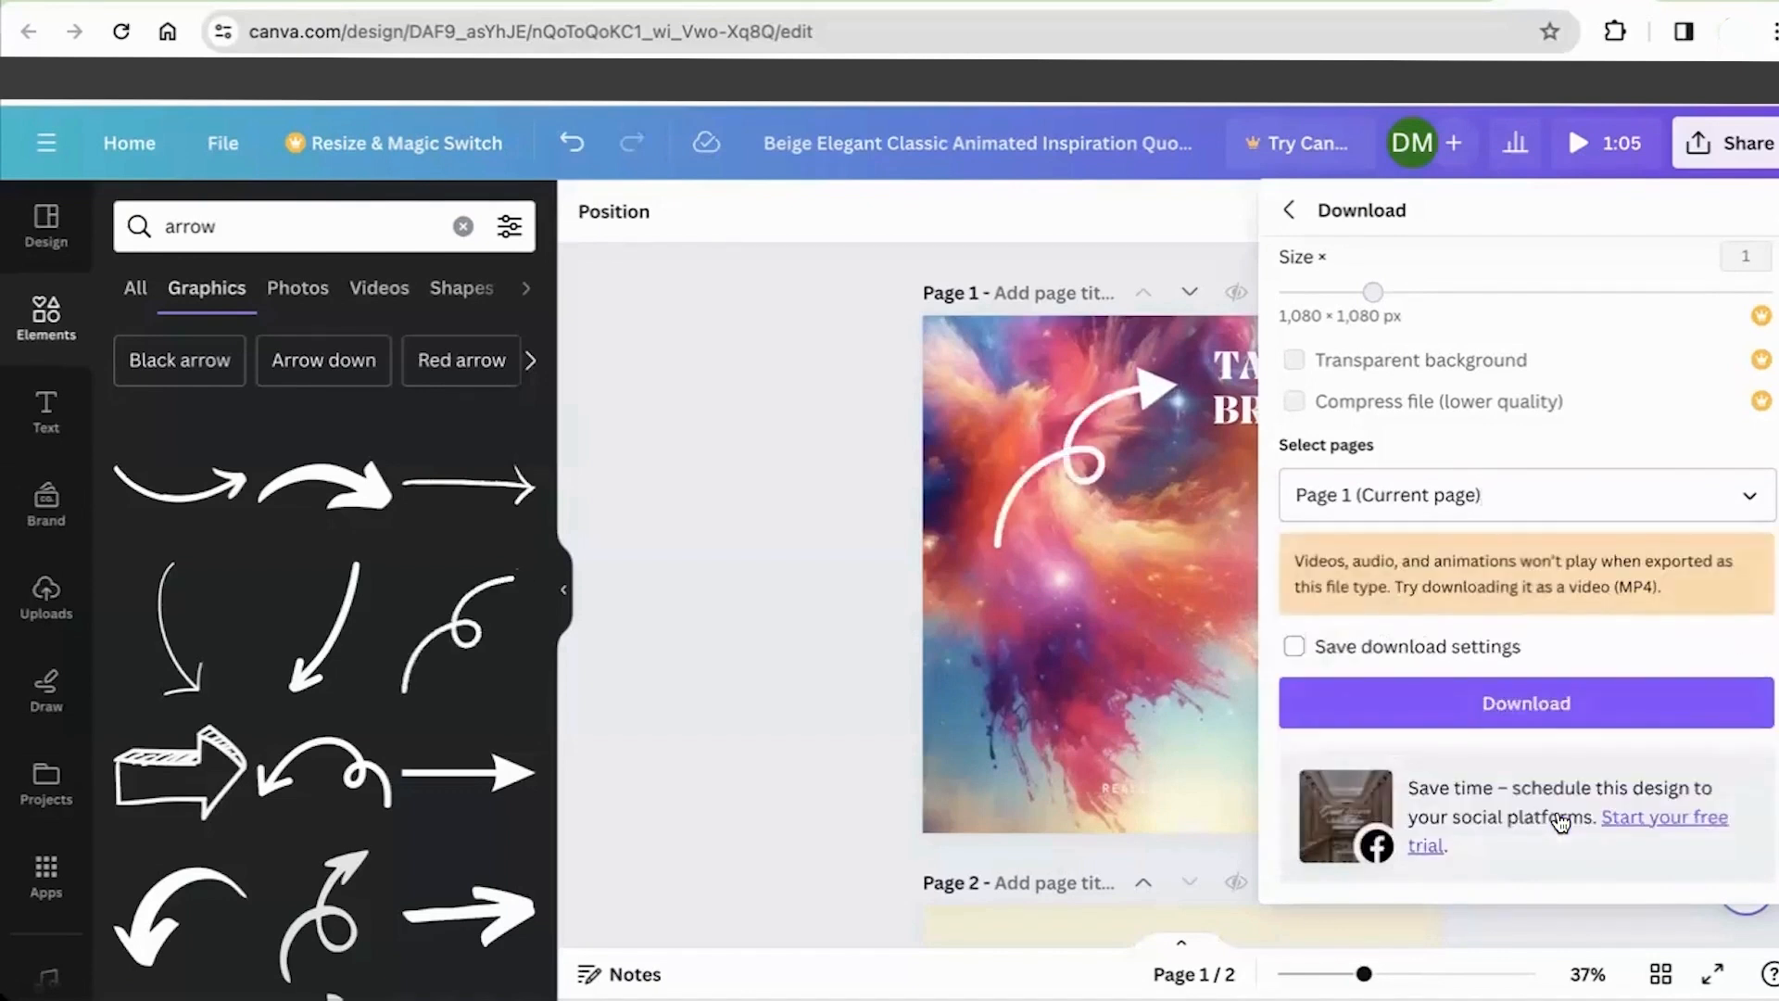
pyautogui.click(1561, 719)
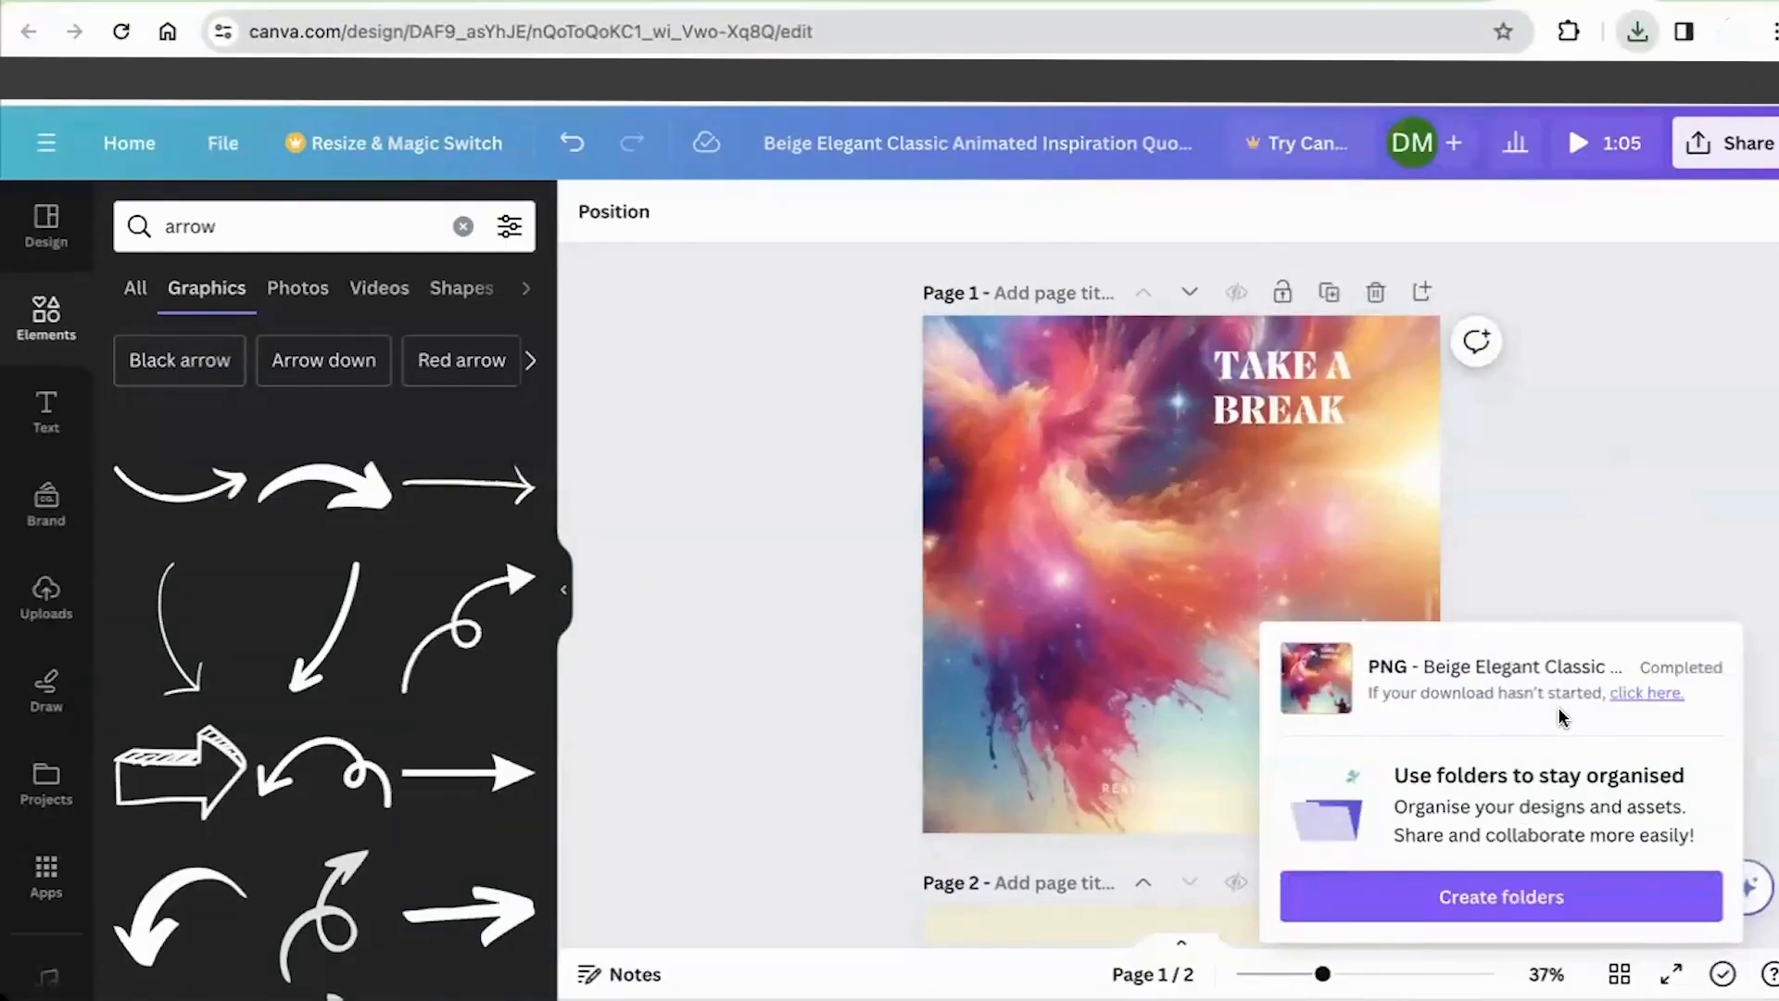
# Step: Dismiss the download notice and return to the Canva home page
pyautogui.click(1743, 561)
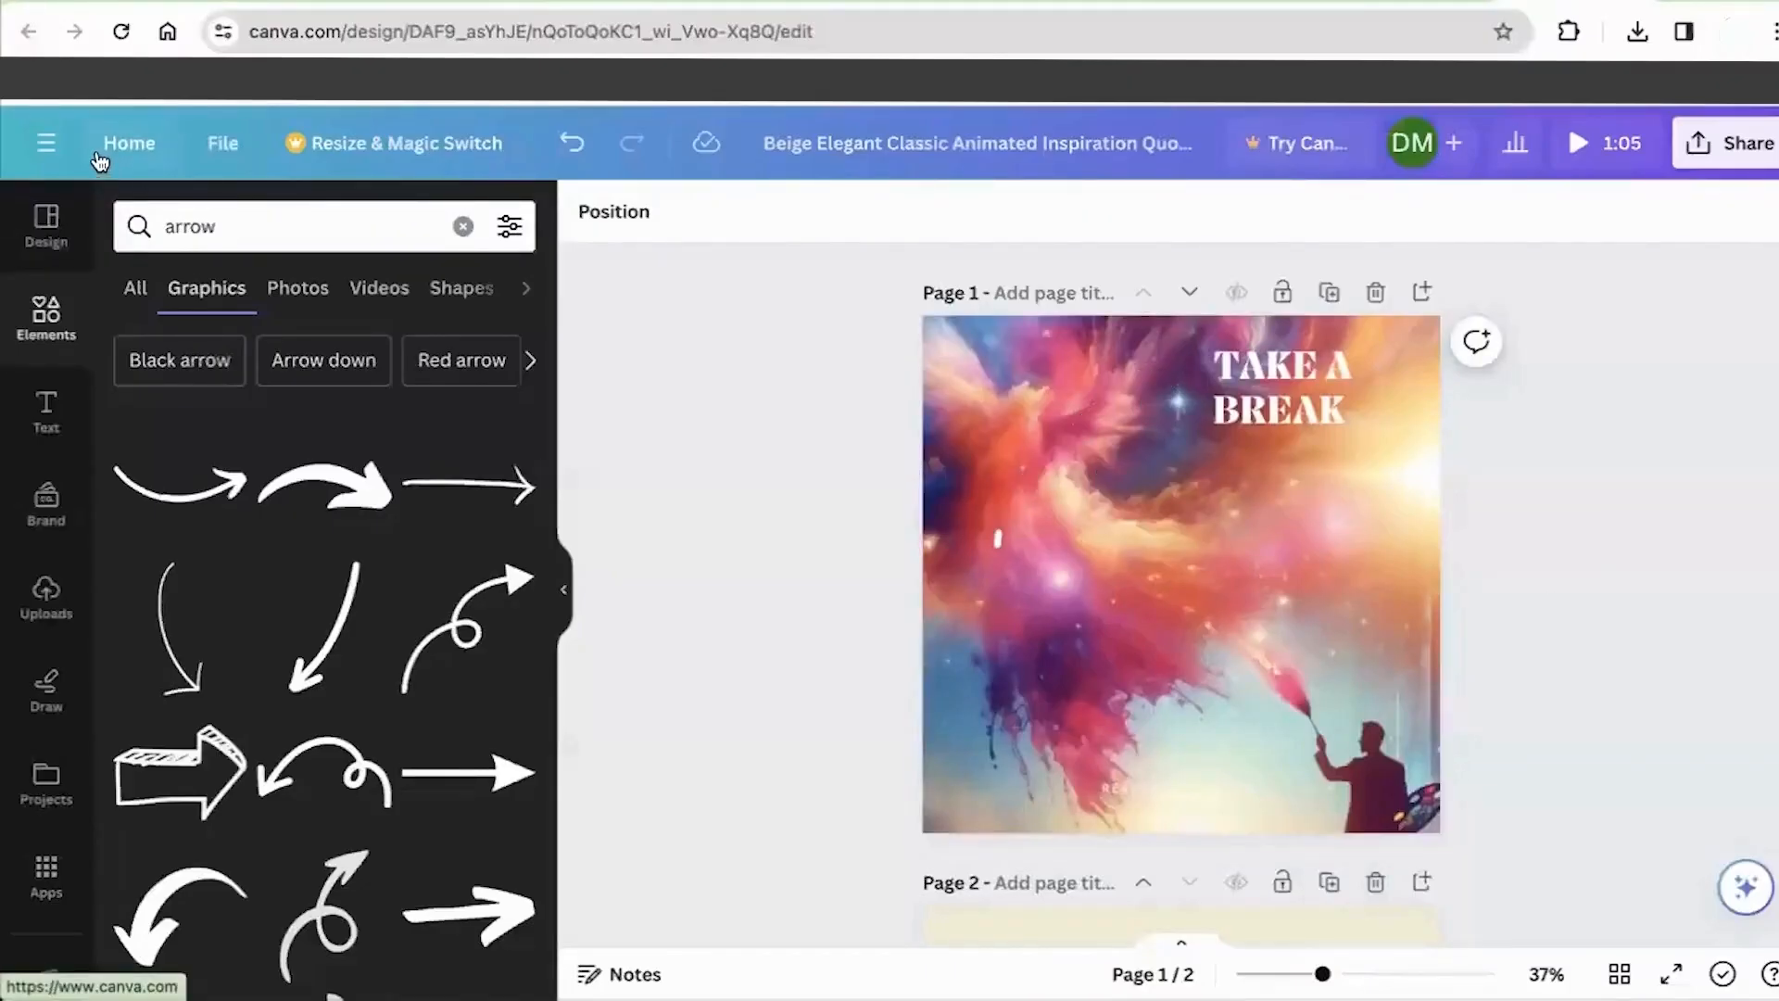
pyautogui.click(129, 144)
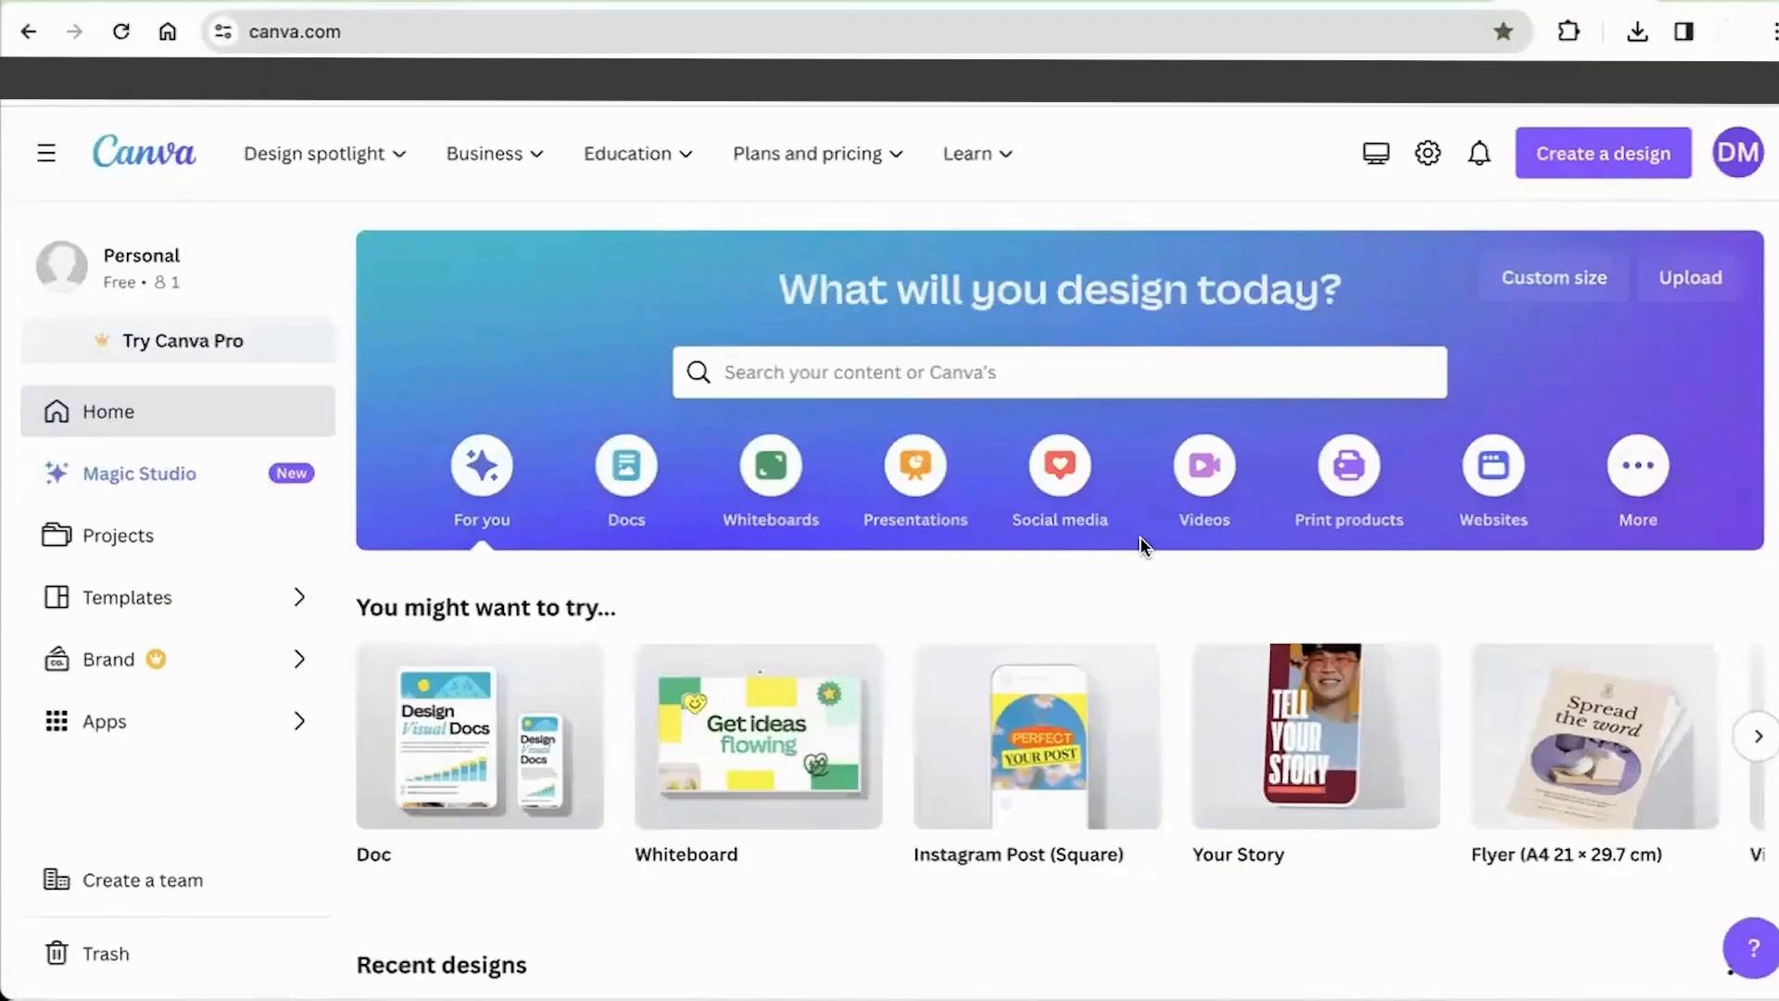
# Step: Search the templates for "youtube" and open the YouTube Ad (Landscape) template category
pyautogui.click(1146, 356)
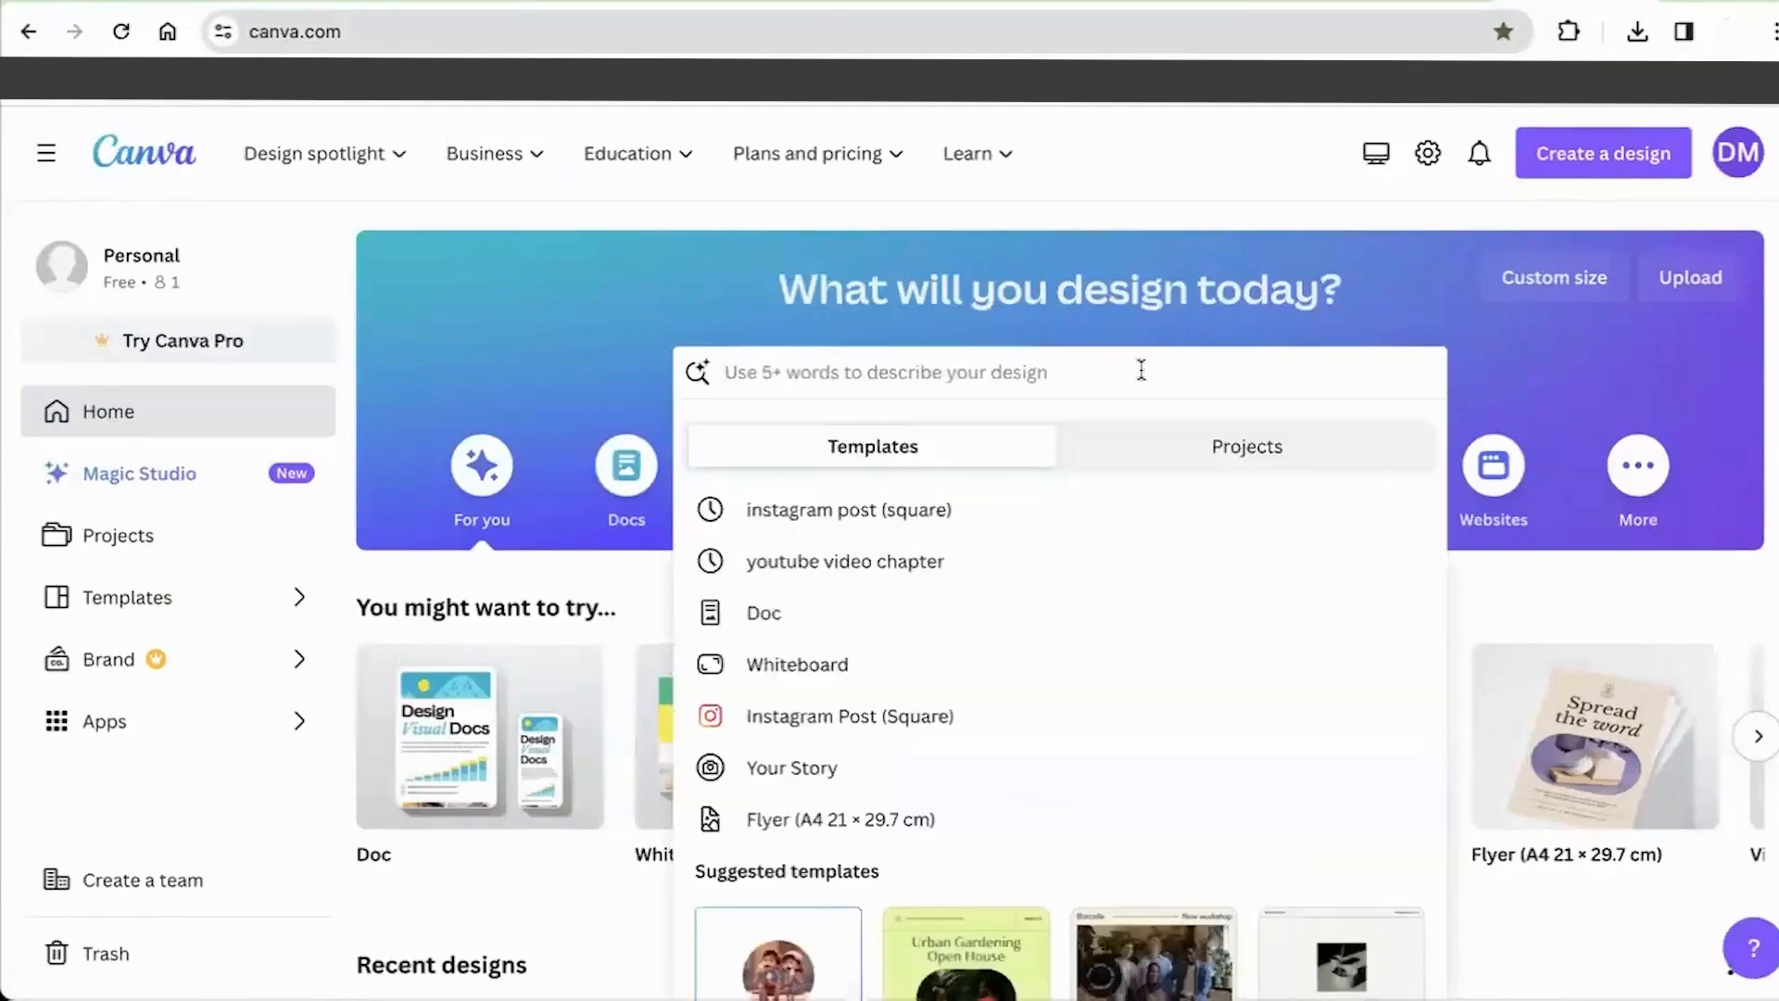
pyautogui.write('youtu')
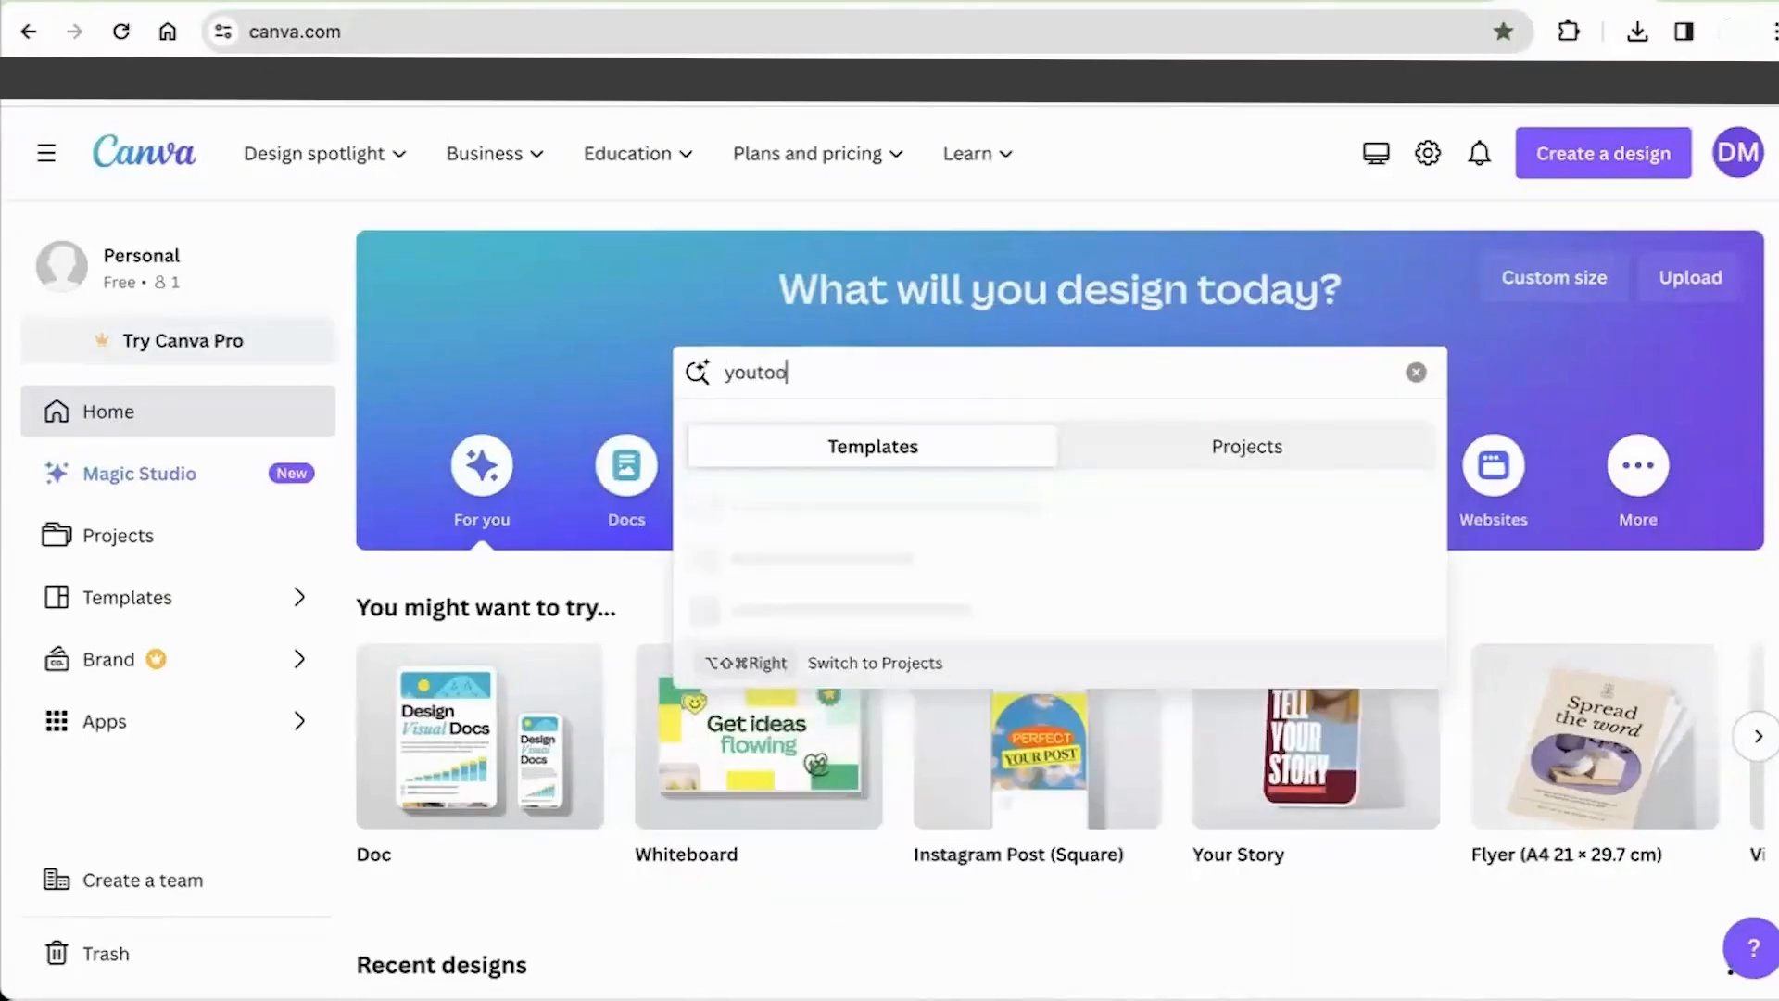
pyautogui.write('ube')
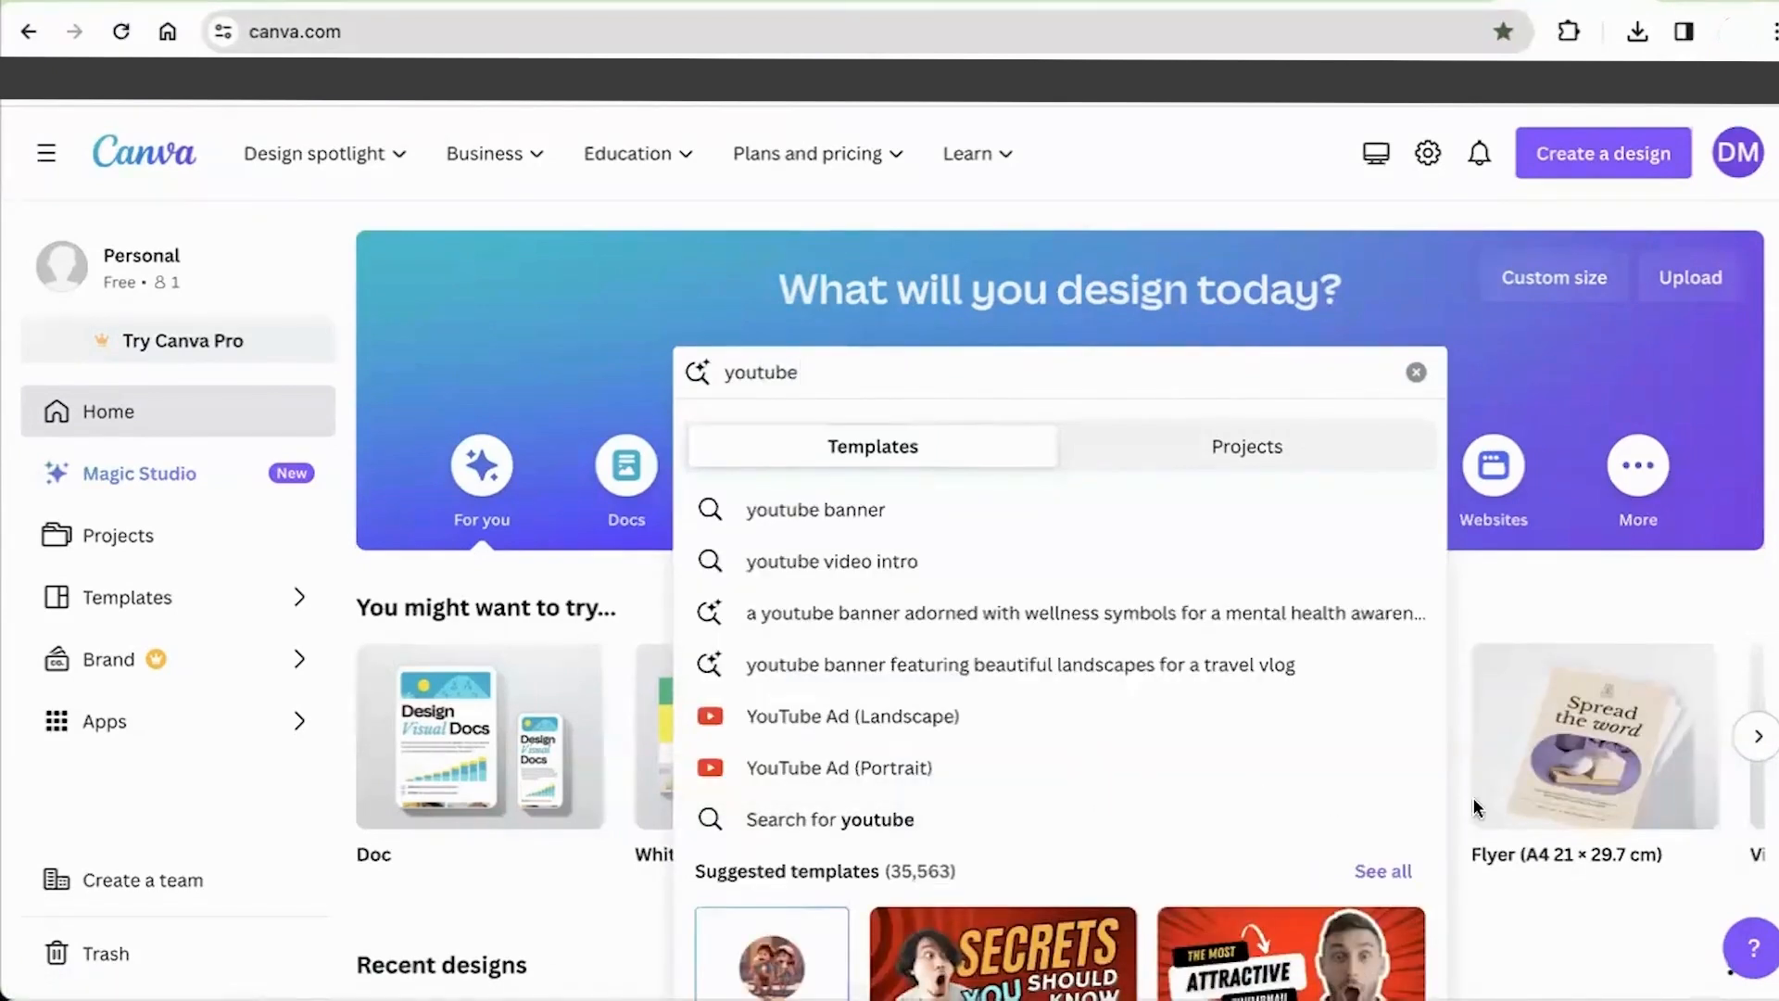
pyautogui.click(867, 722)
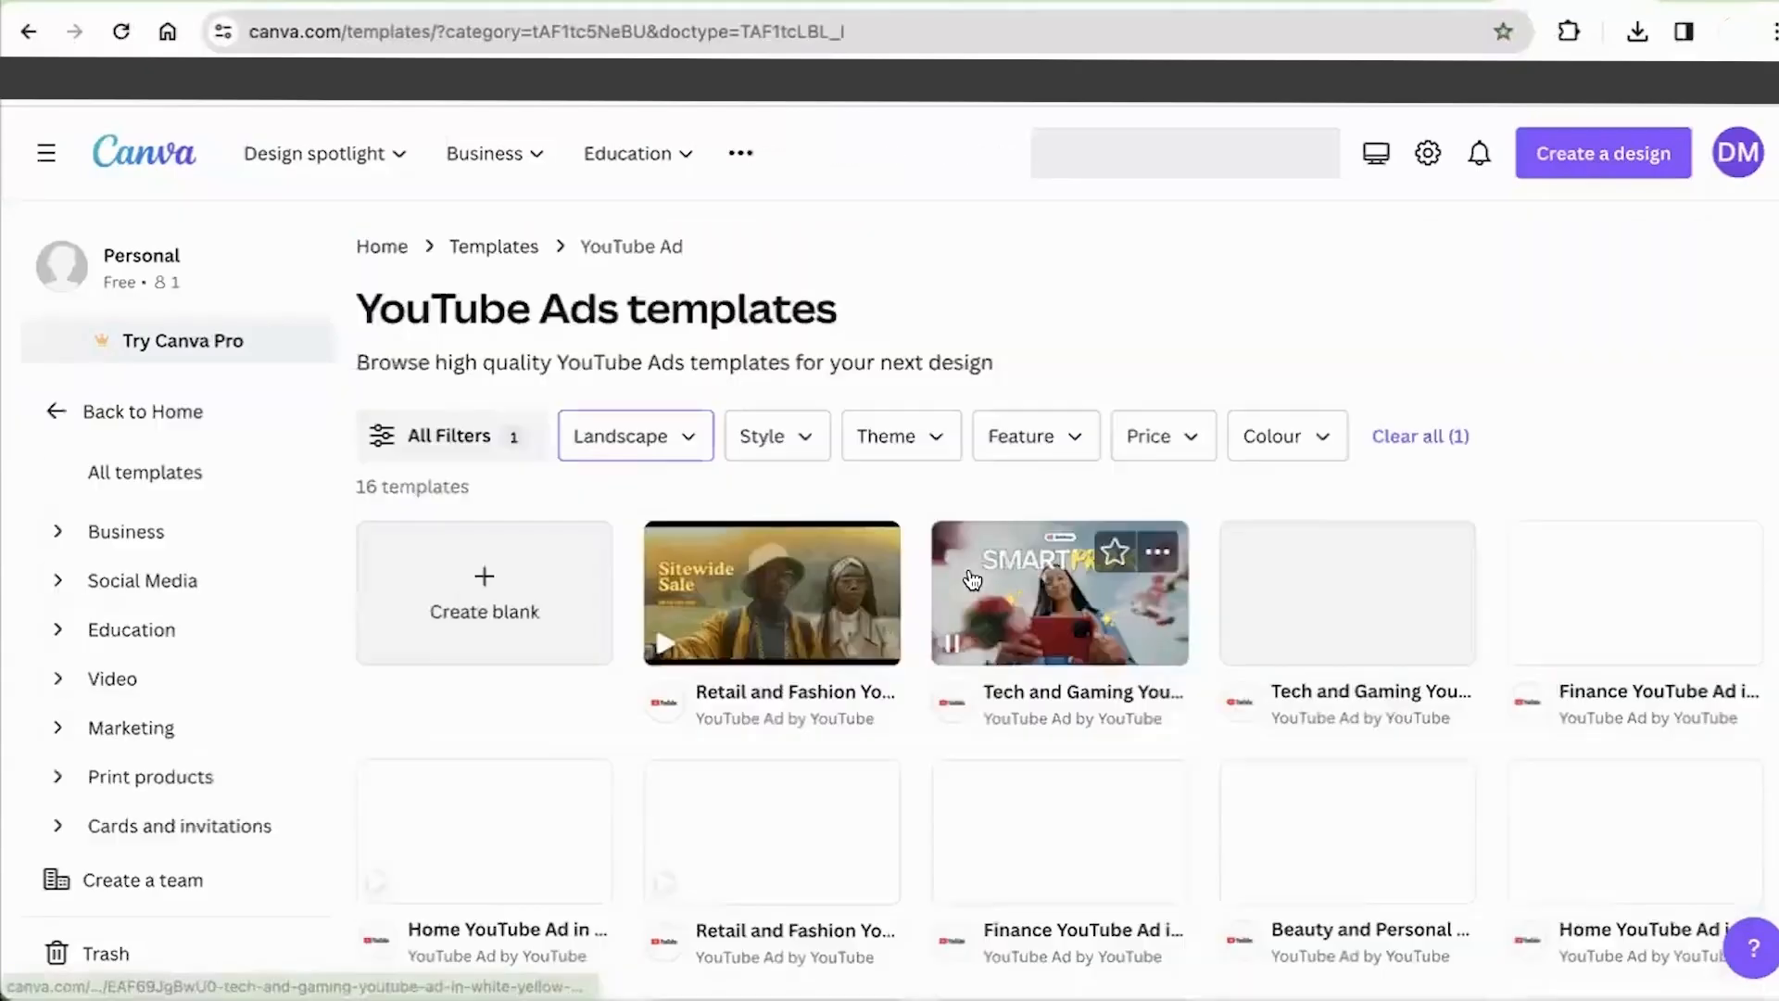
# Step: Create a design from the black and neon green Retail and Fashion YouTube Ad template and look through its pages
pyautogui.scroll(-6, 971, 581)
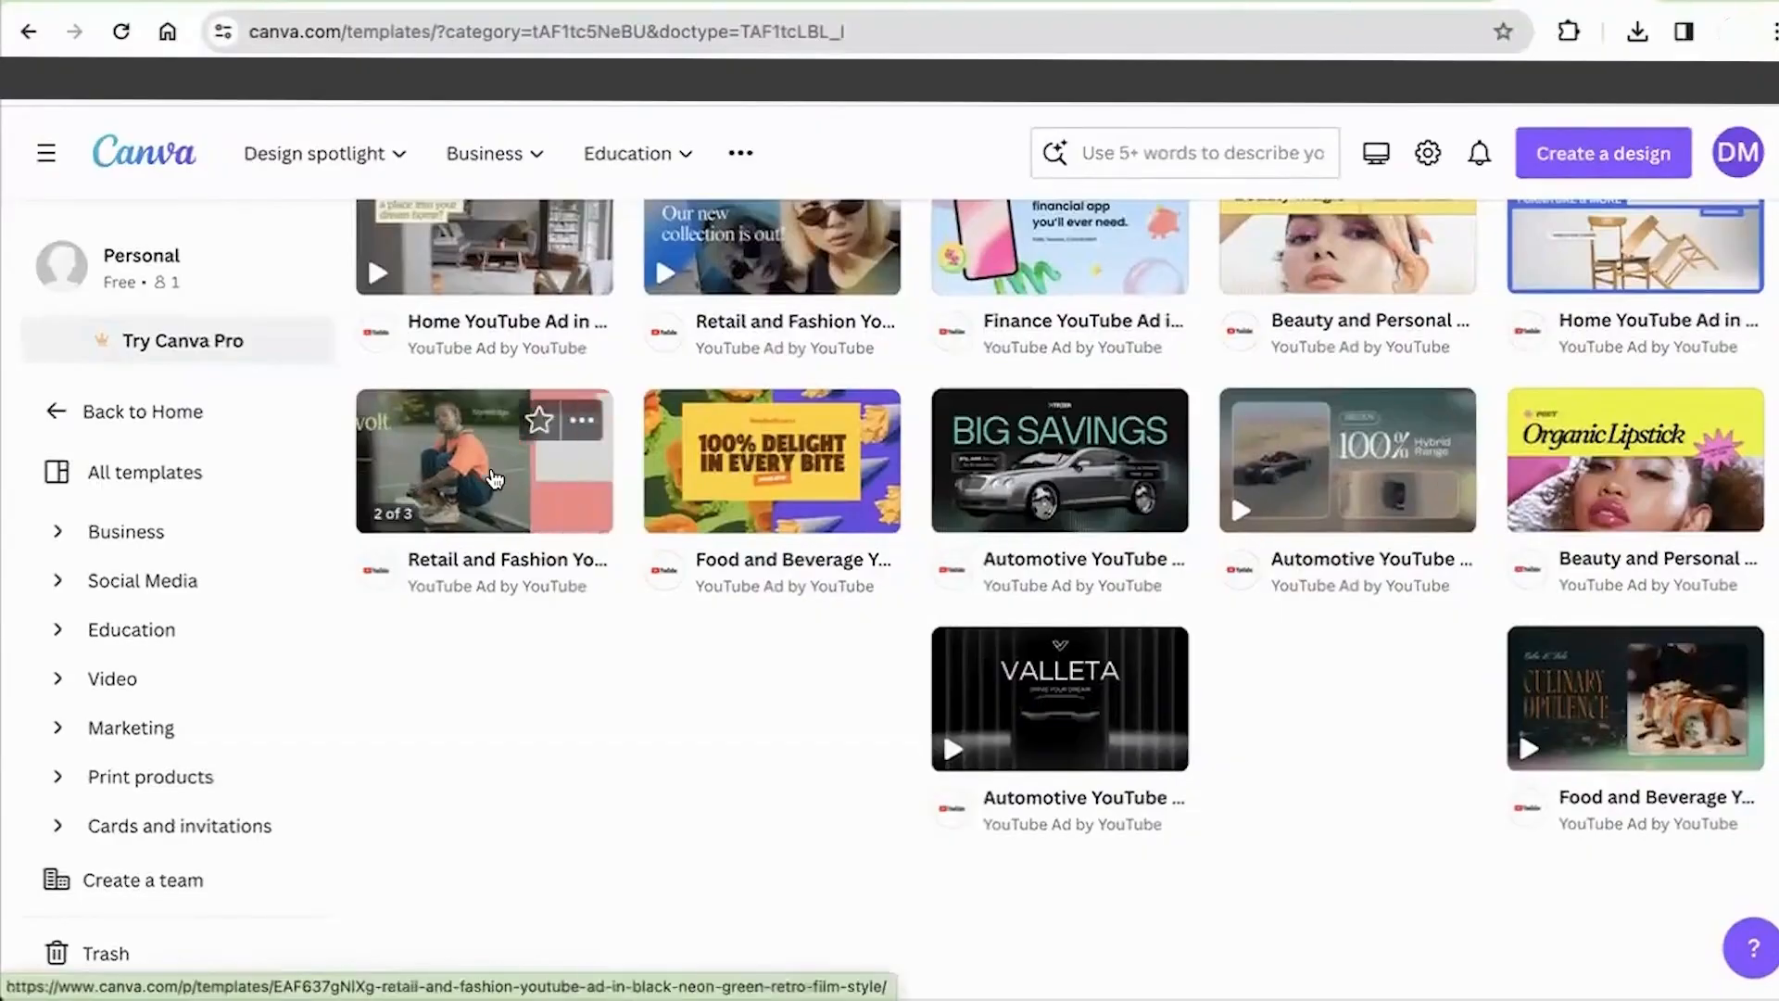
pyautogui.click(494, 470)
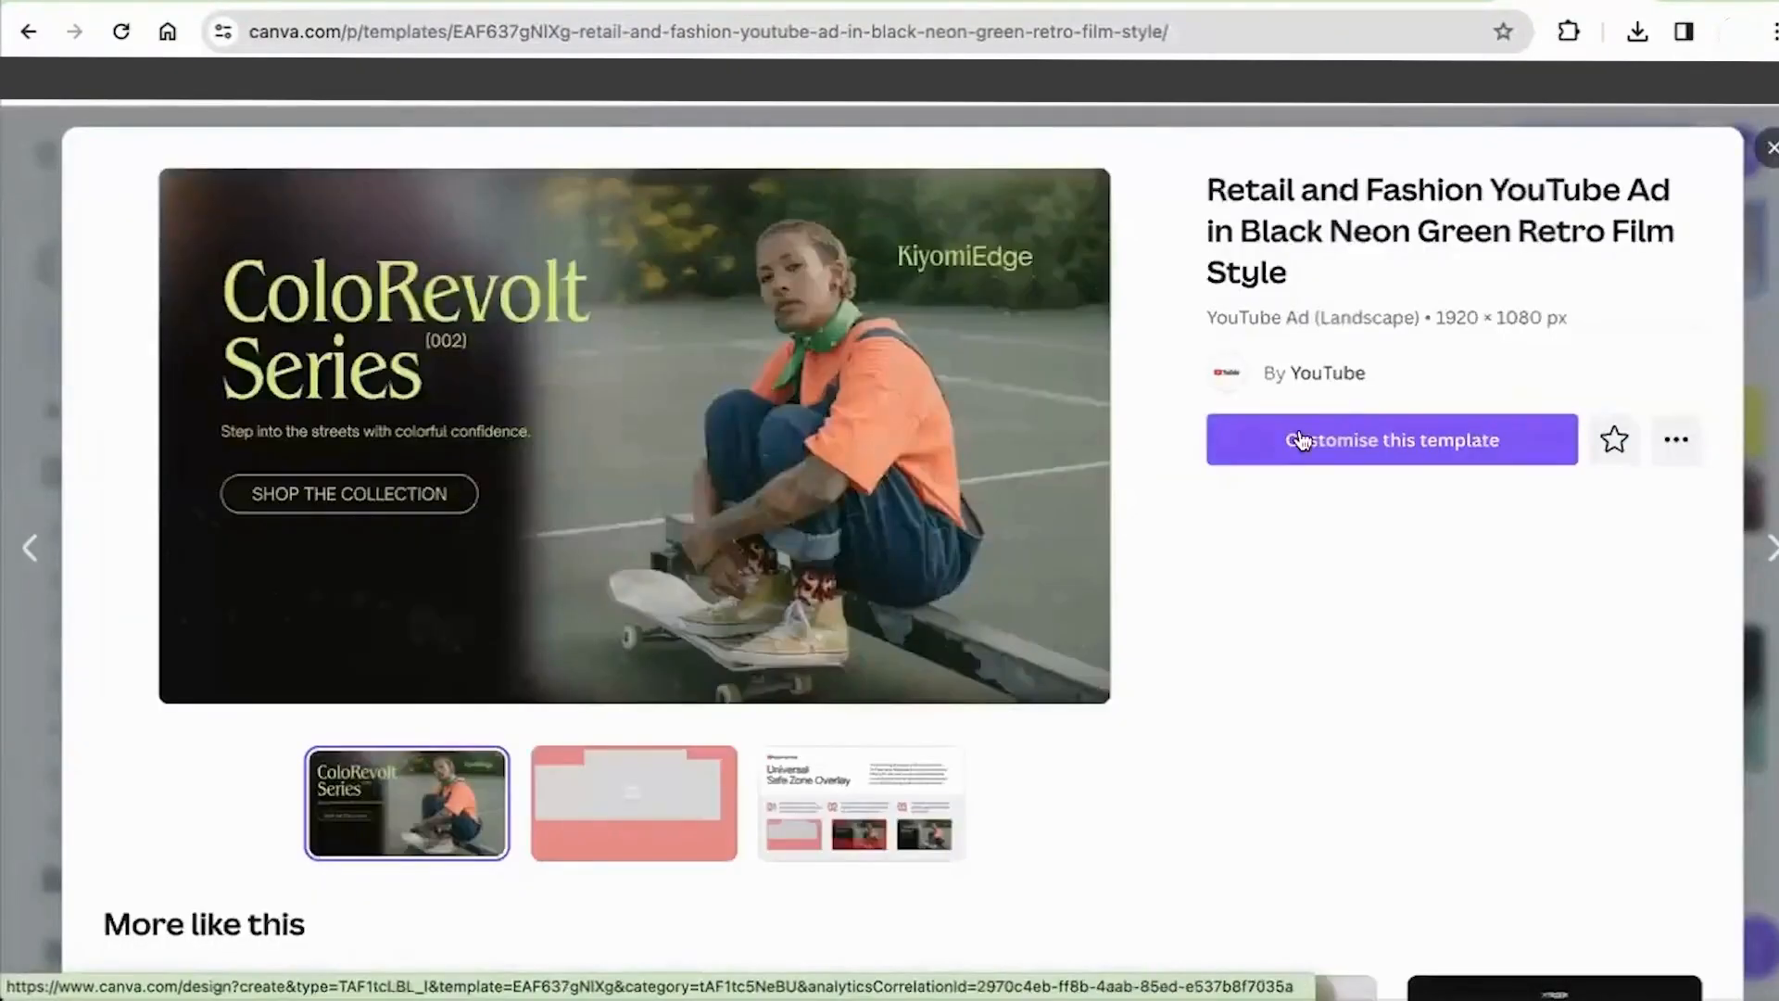
pyautogui.click(1333, 449)
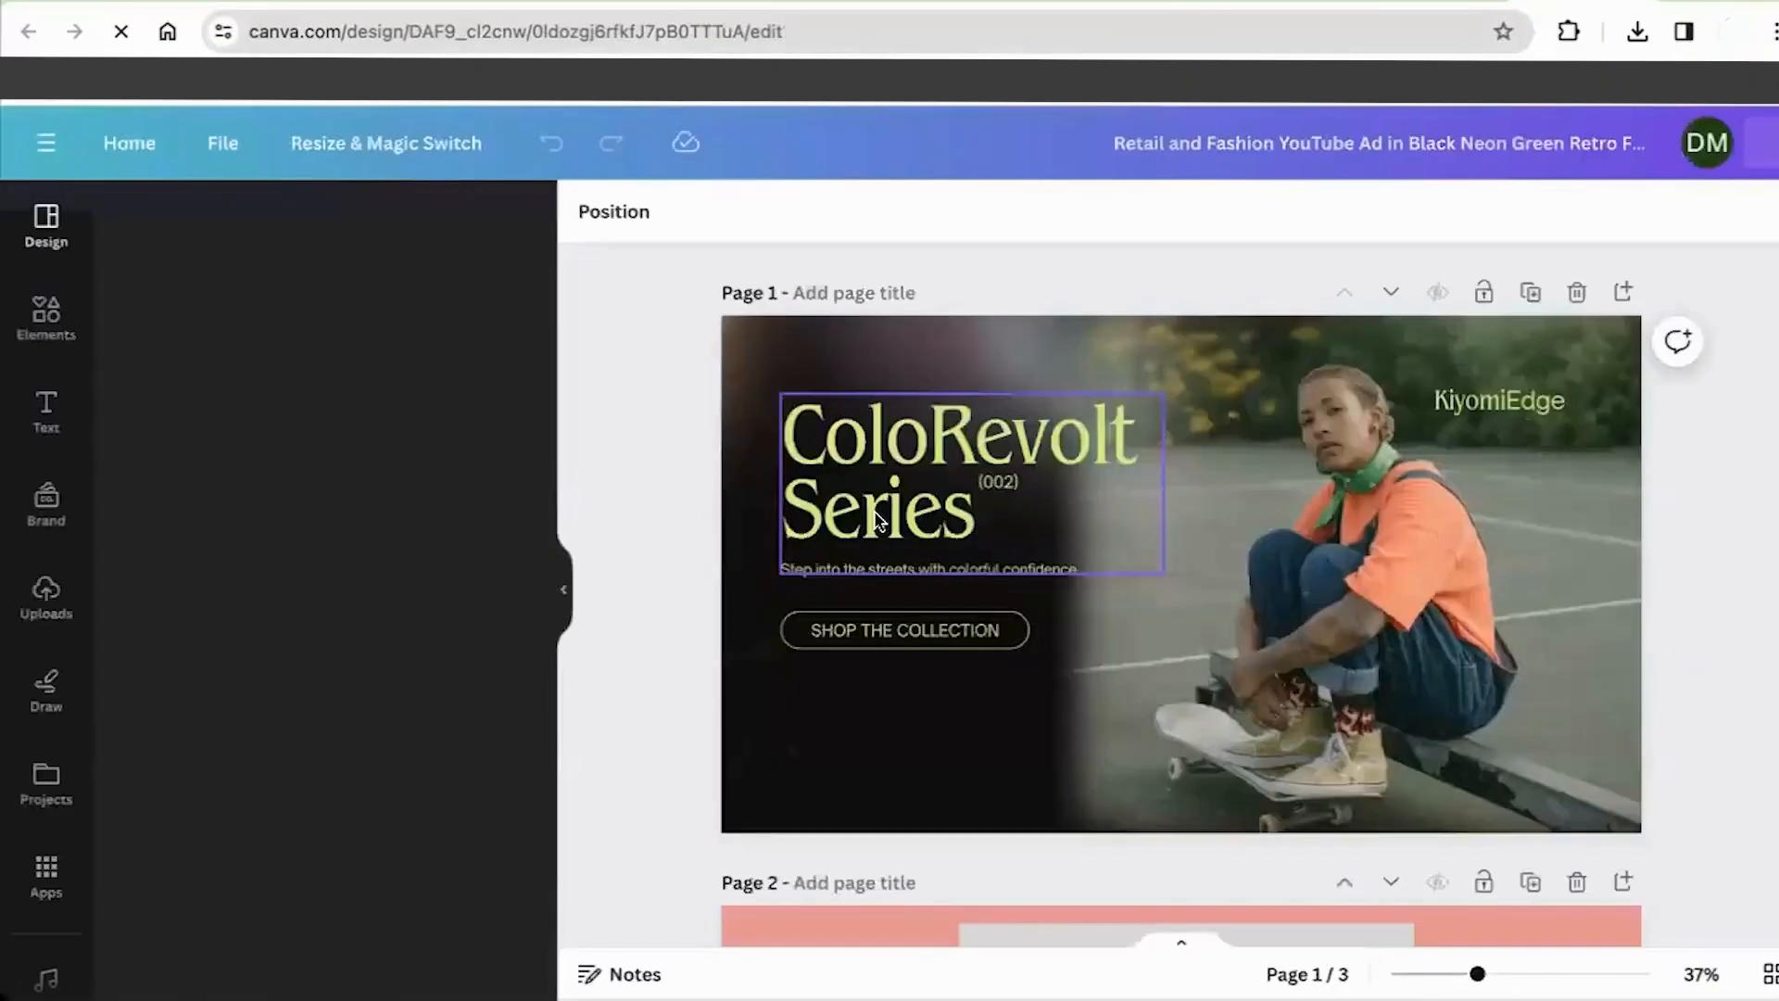
pyautogui.scroll(-10, 896, 607)
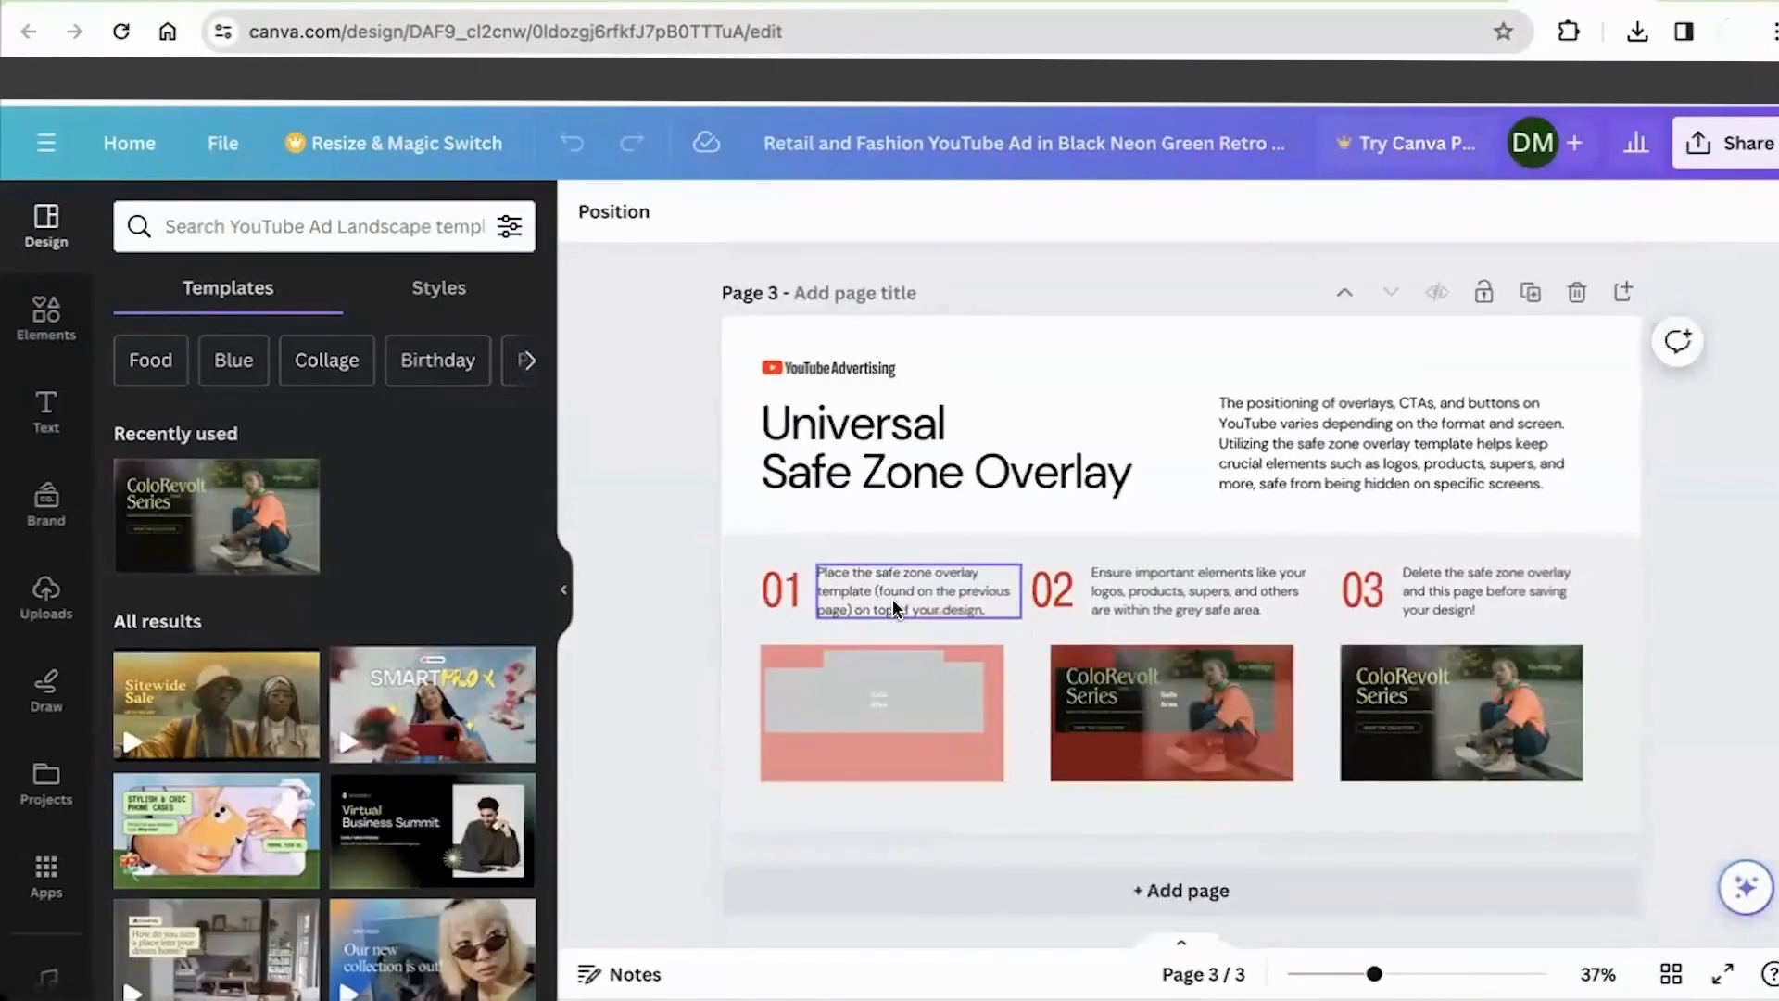
pyautogui.scroll(10, 895, 607)
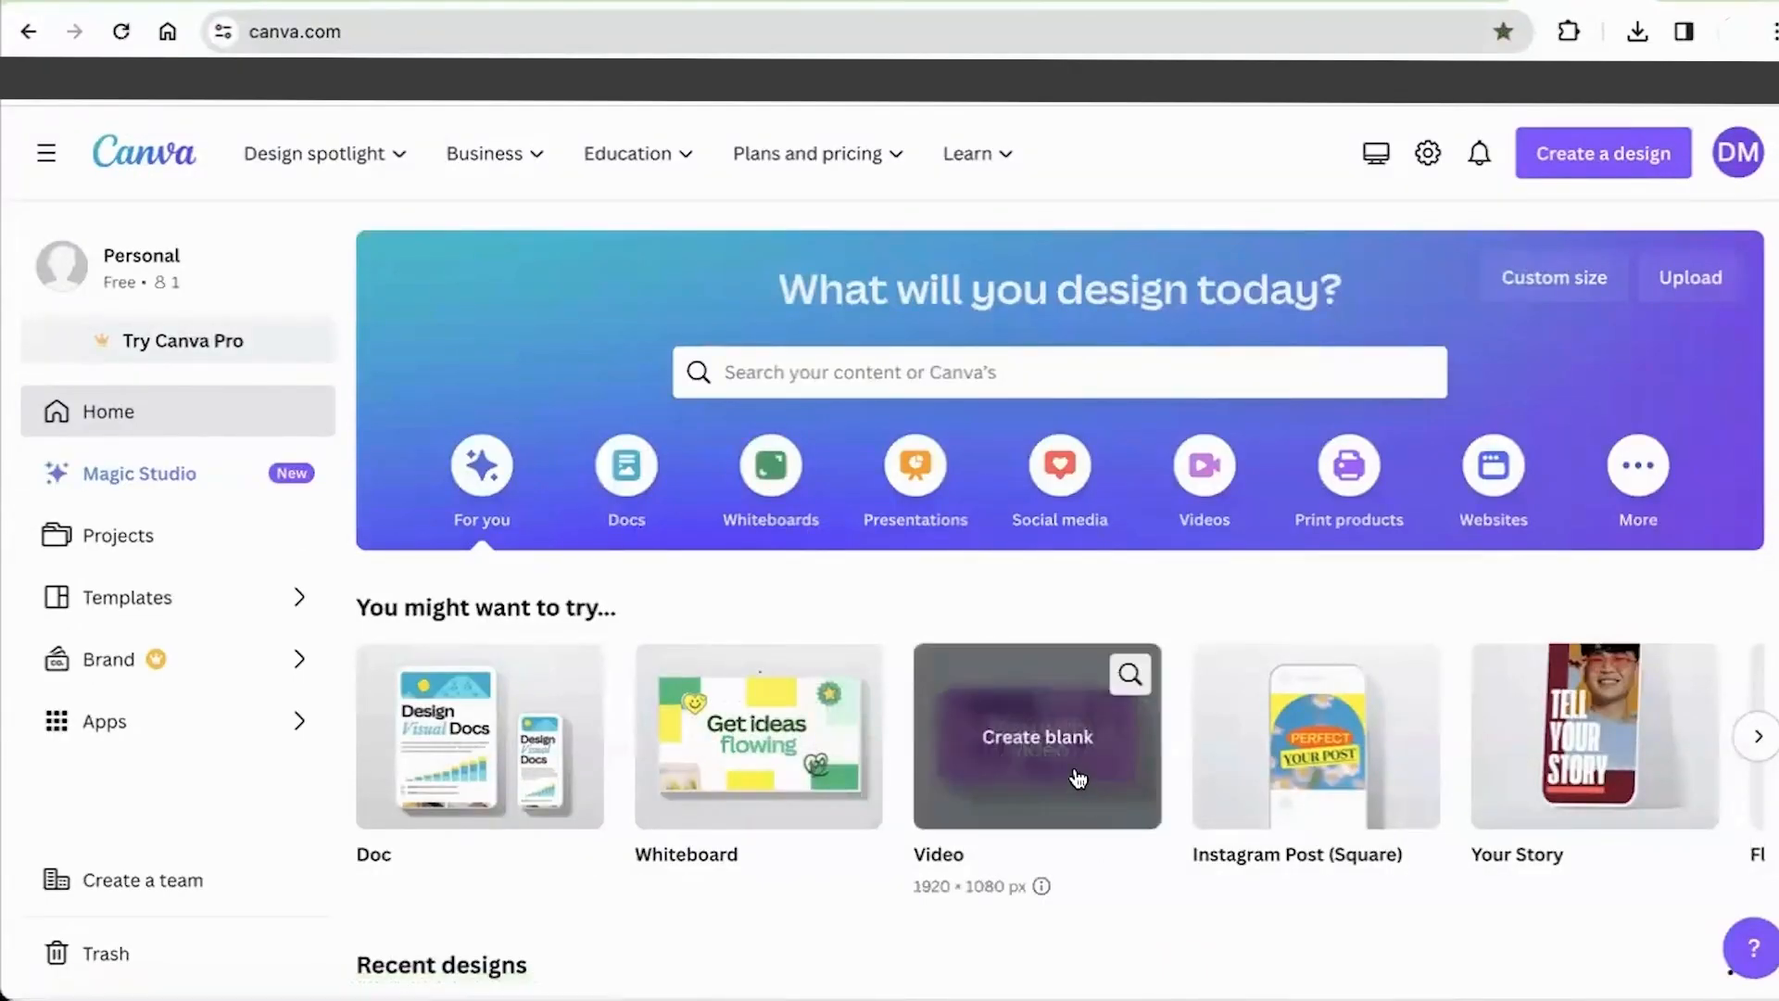
# Step: Create a blank 1920 × 1080 px video and apply the "Build your dream home" template to its first page
pyautogui.click(1062, 740)
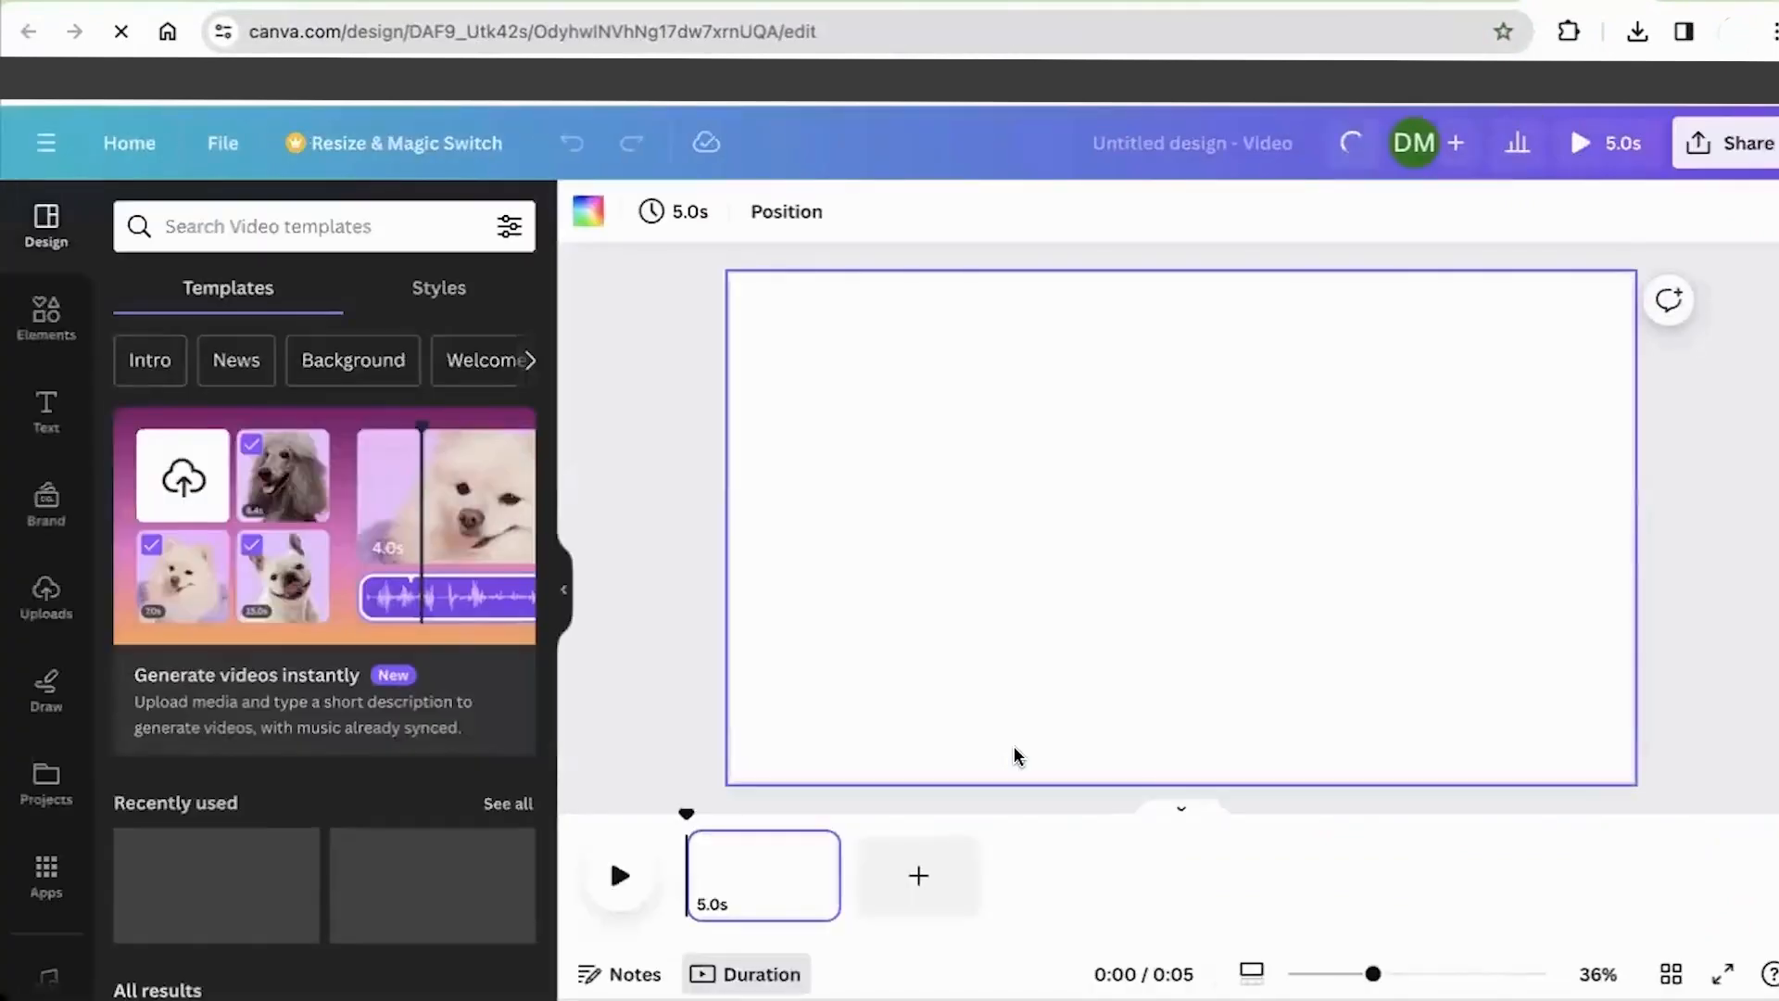
pyautogui.scroll(-7, 337, 816)
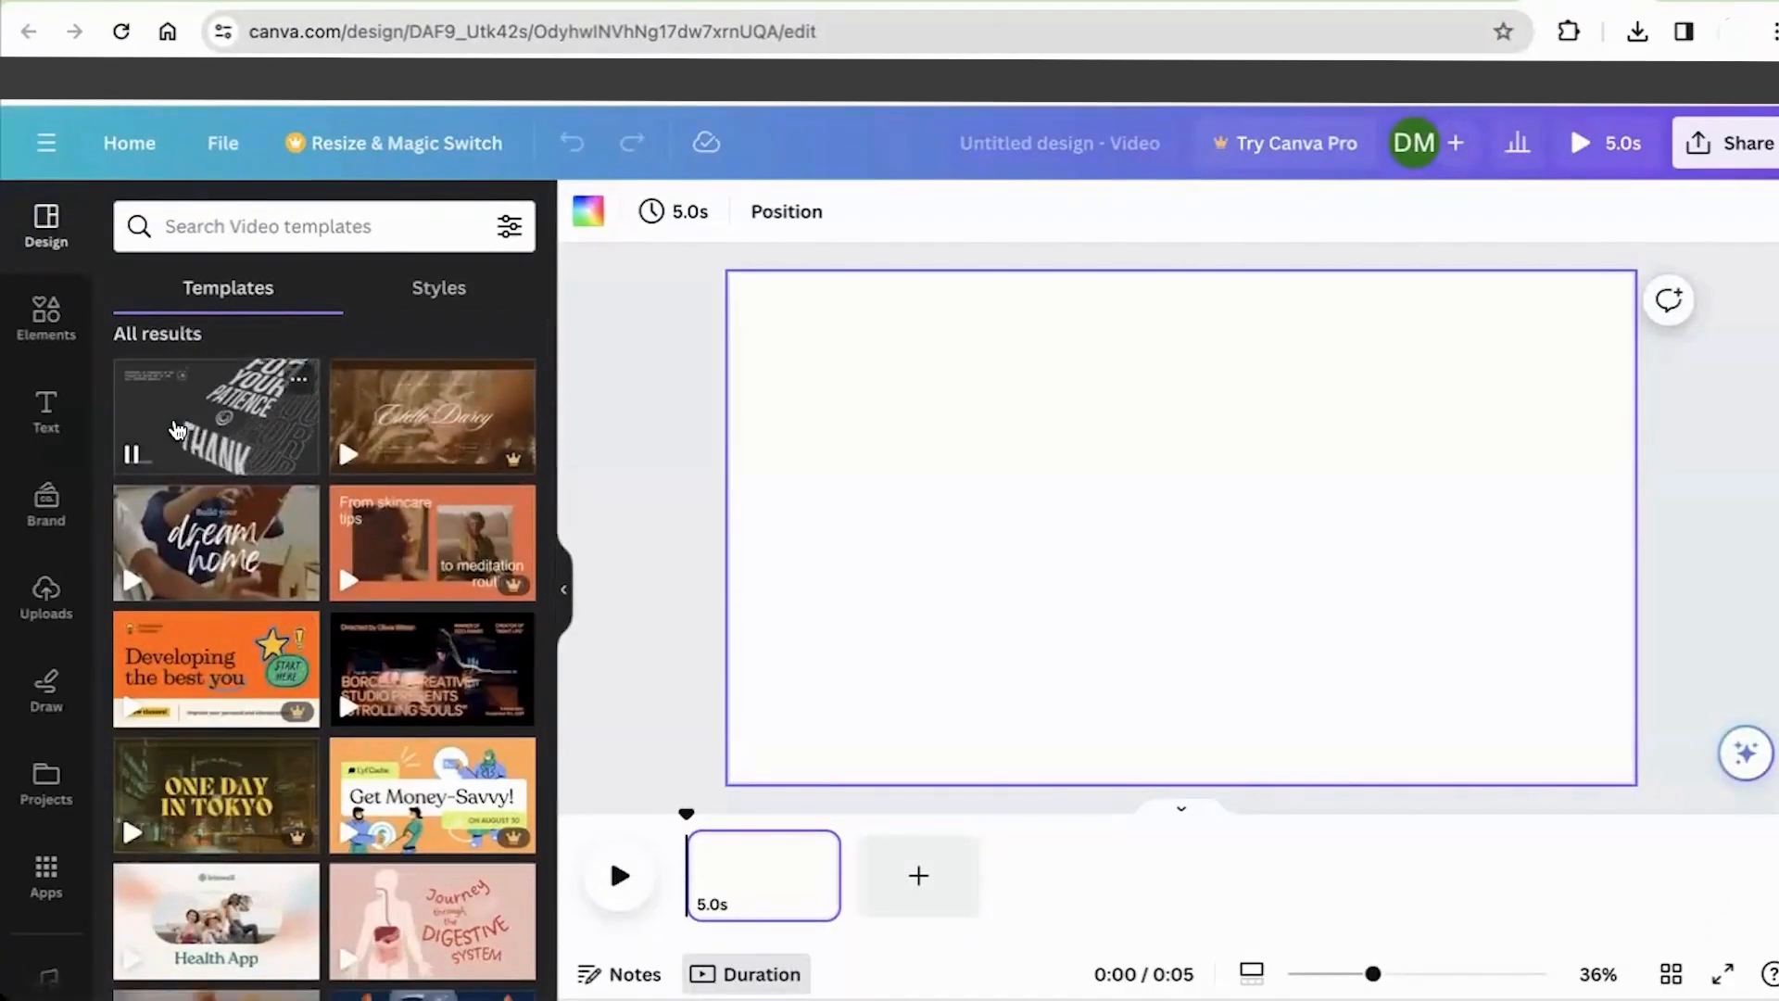
pyautogui.moveTo(207, 501); pyautogui.dragTo(901, 330)
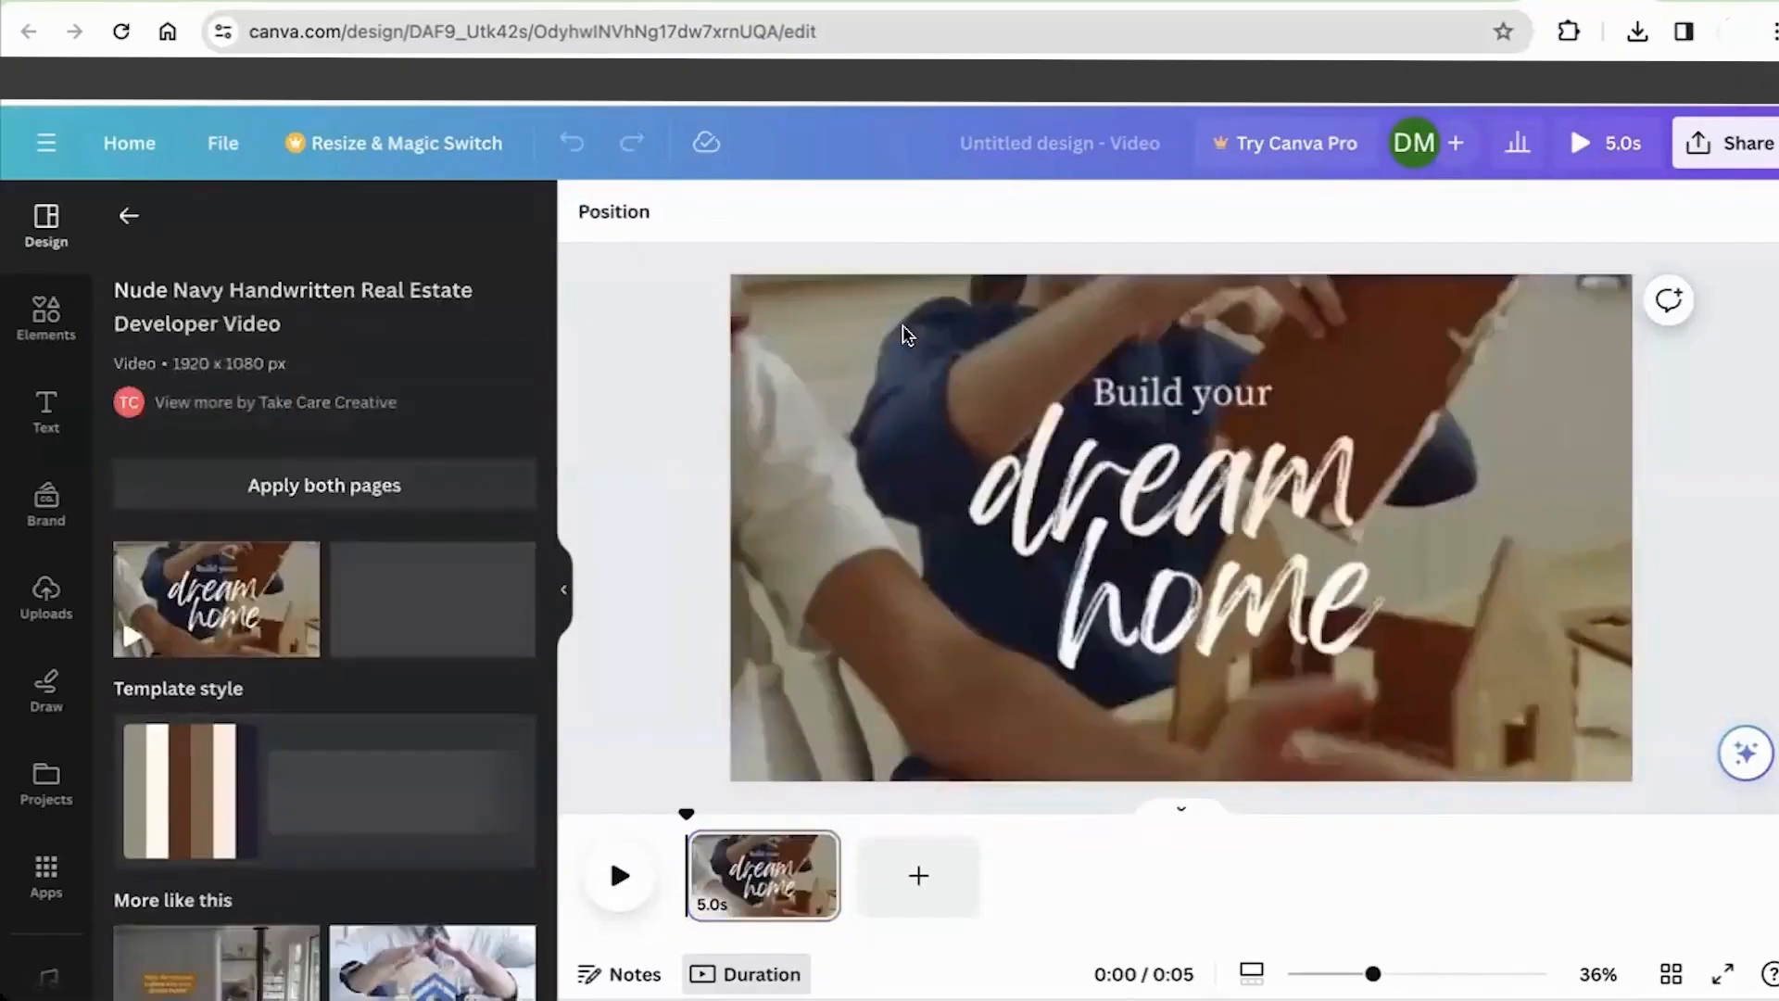
pyautogui.click(964, 560)
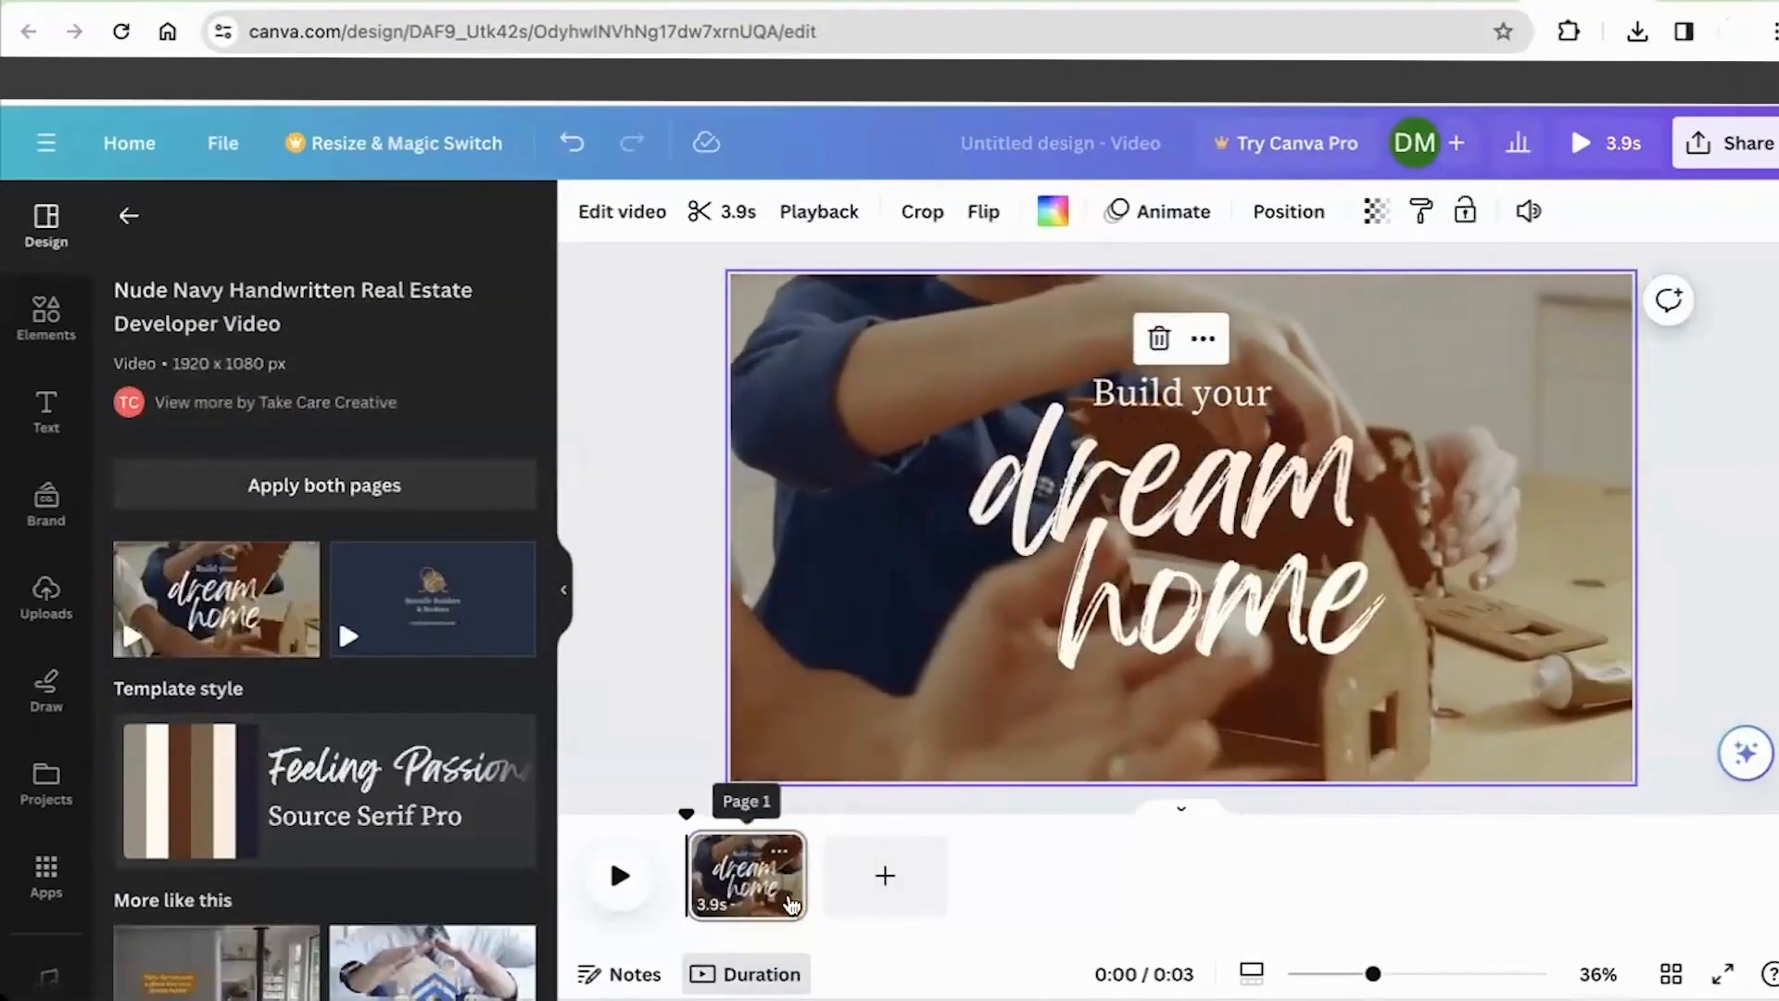
# Step: Add a second page to the video and apply the "Phases & Spaces Inc." page from the Media Kit Video template
pyautogui.click(883, 874)
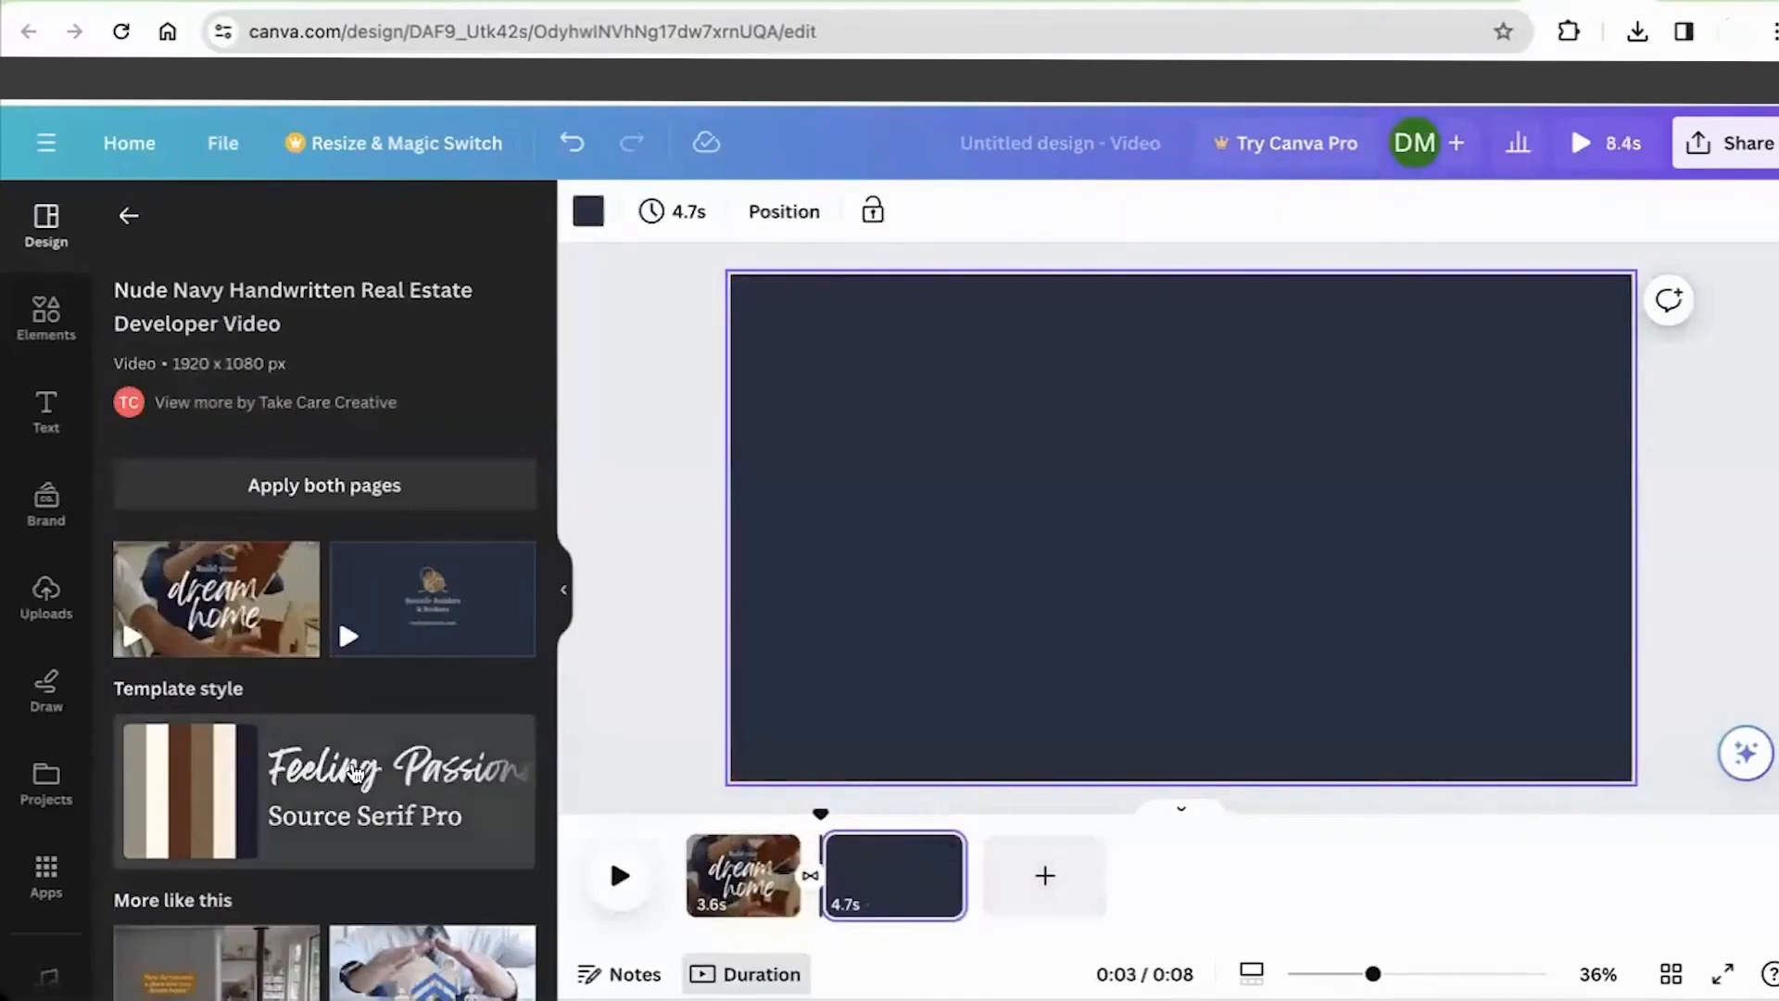
pyautogui.scroll(-10, 351, 760)
pyautogui.moveTo(195, 403); pyautogui.dragTo(849, 347)
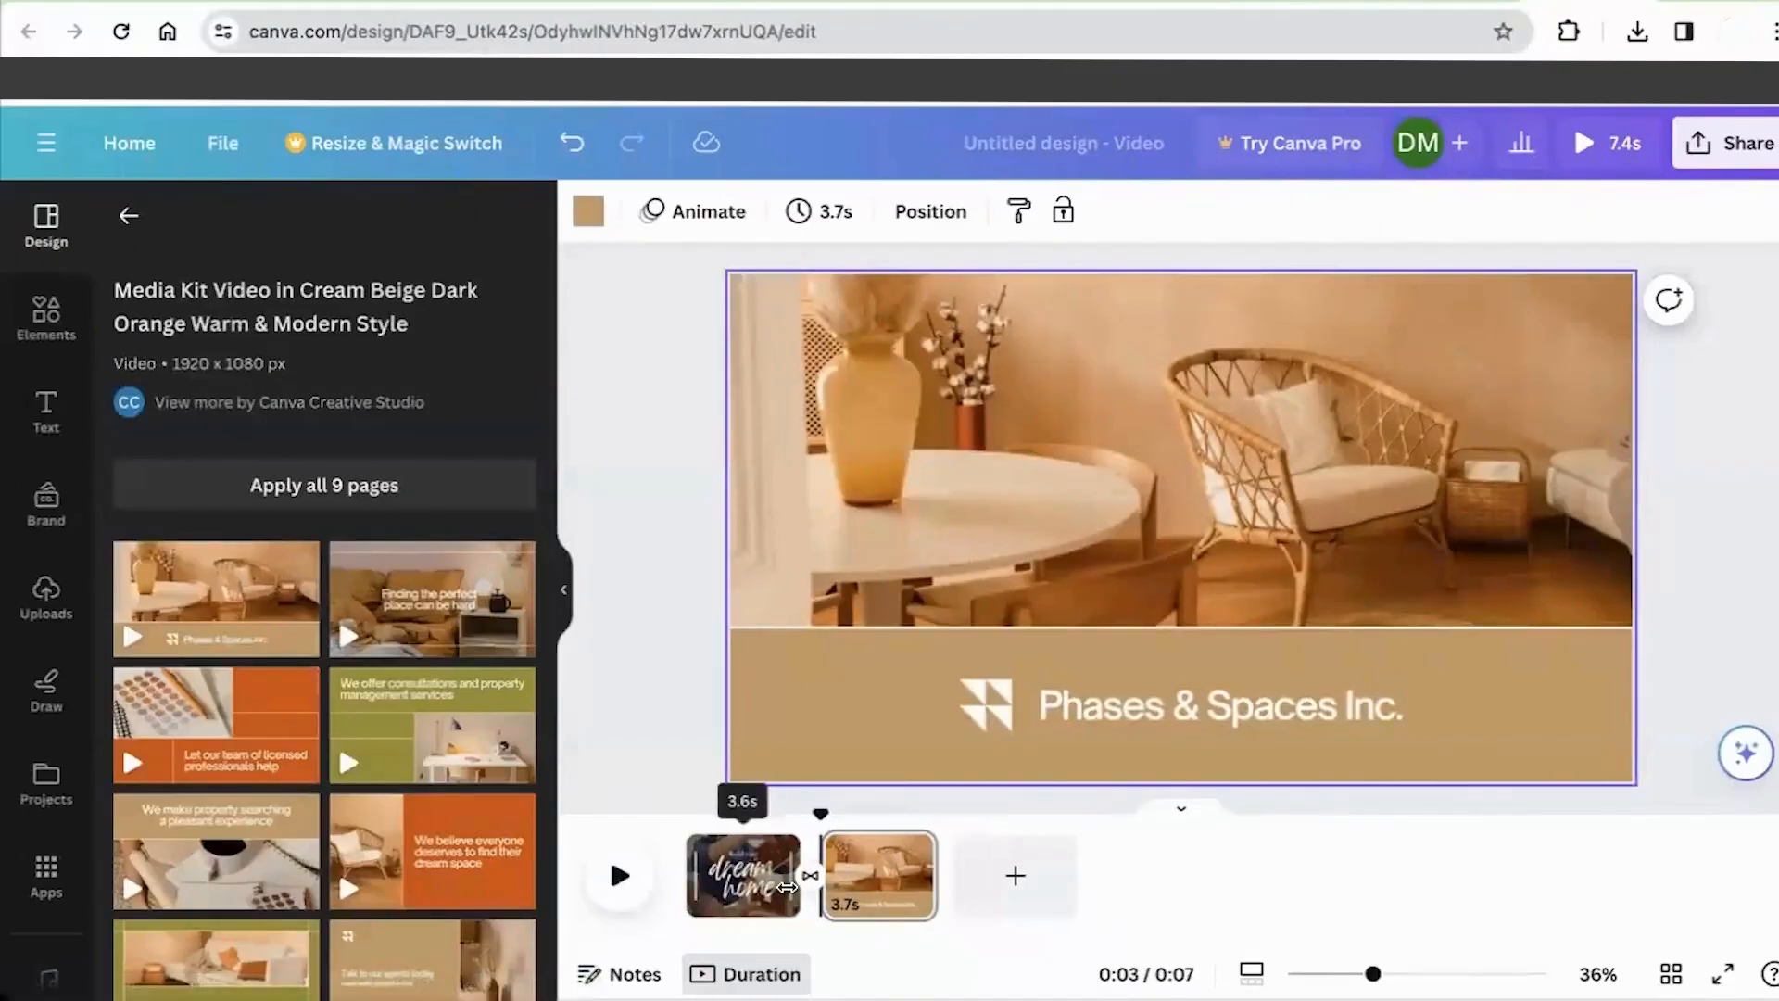
# Step: Play the two-page video in the timeline and examine the transition options between its pages
pyautogui.click(604, 874)
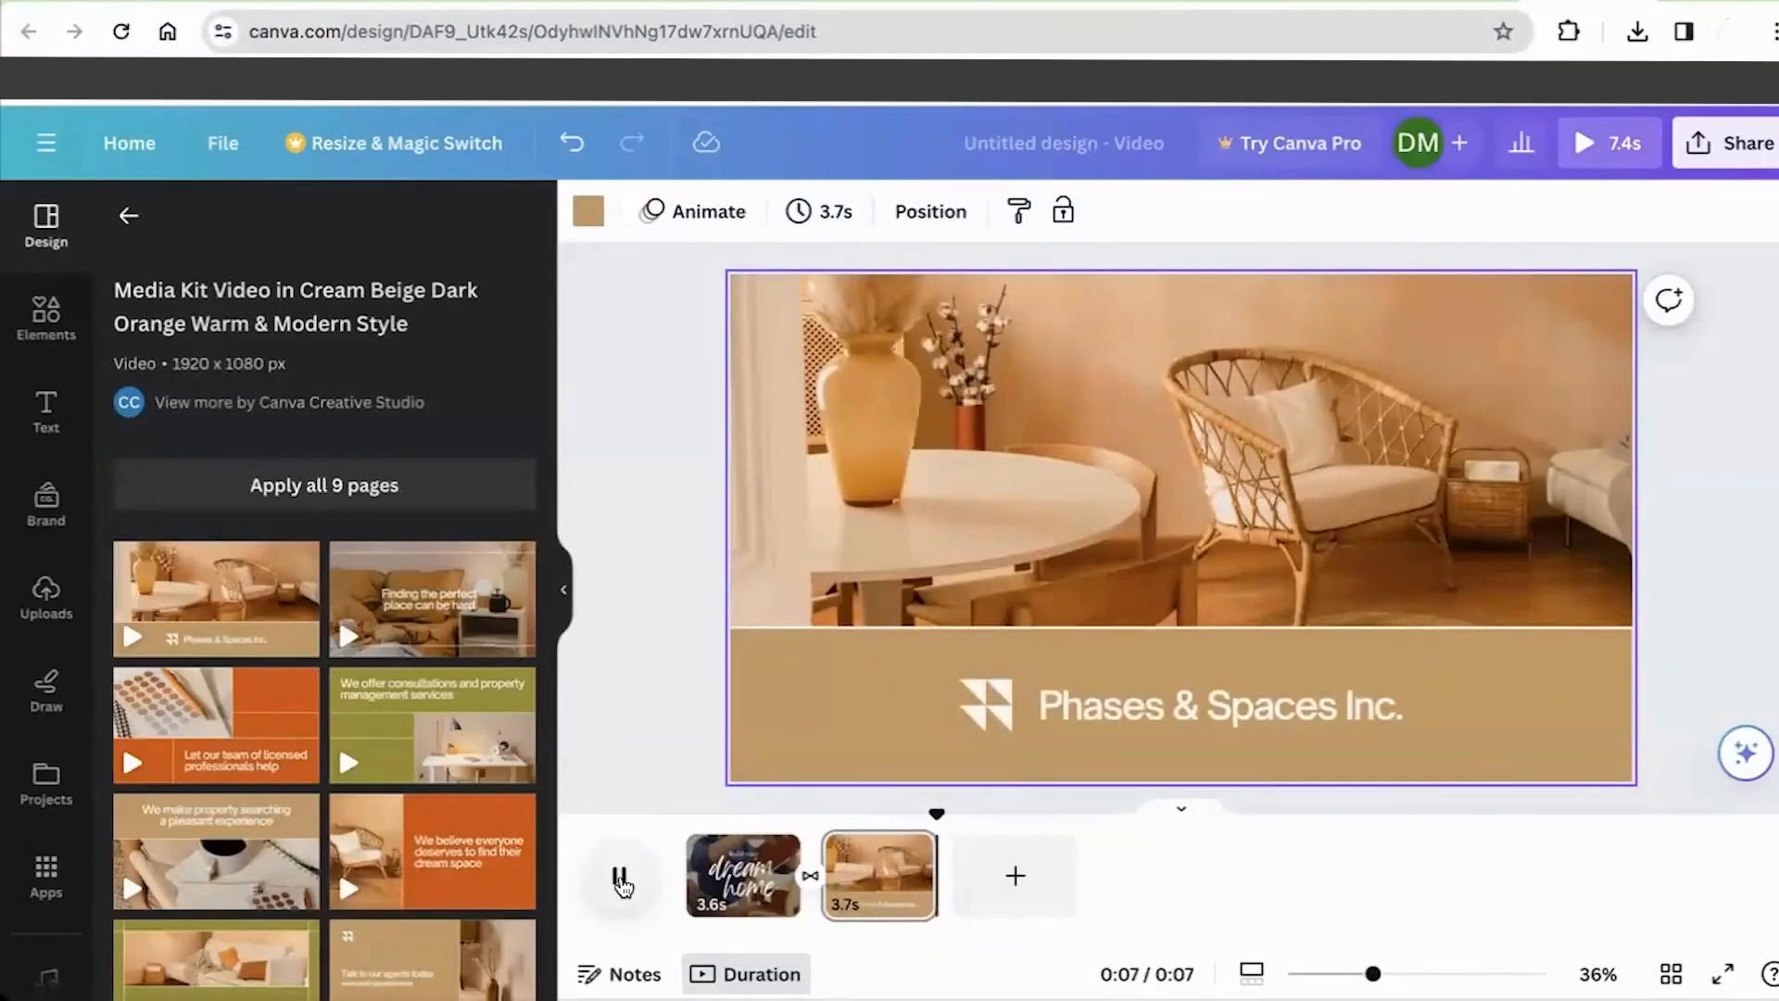
pyautogui.click(613, 888)
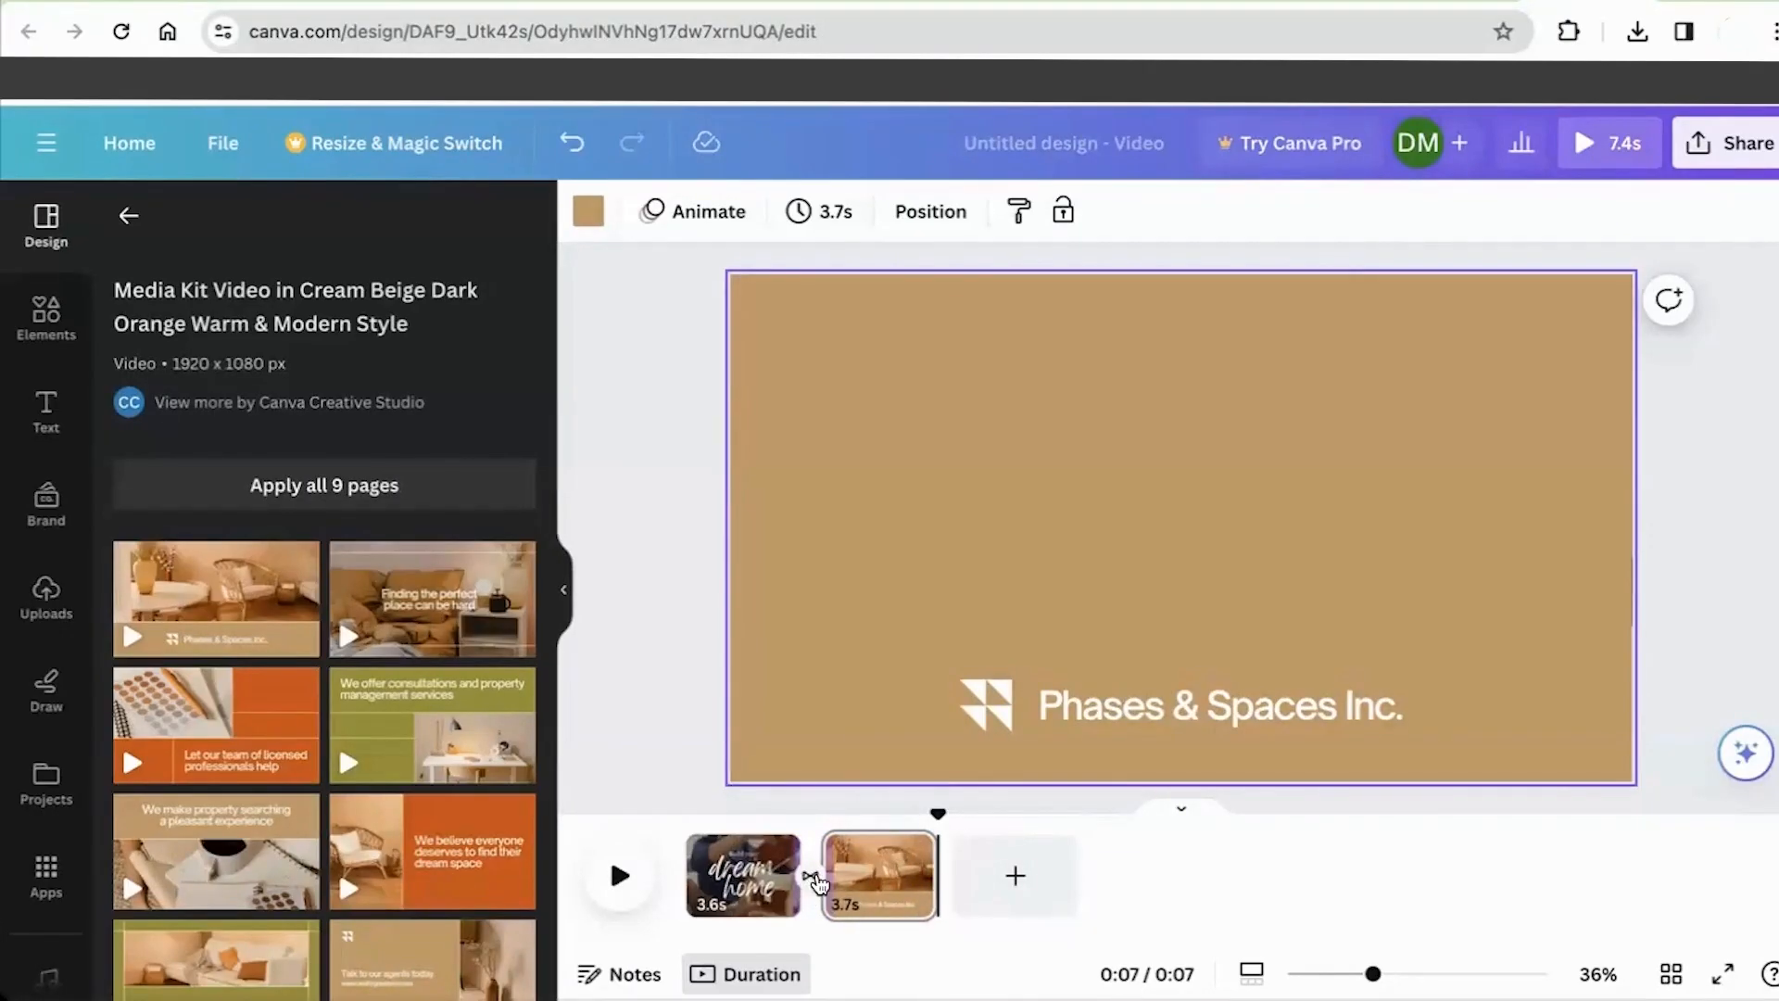
pyautogui.click(813, 880)
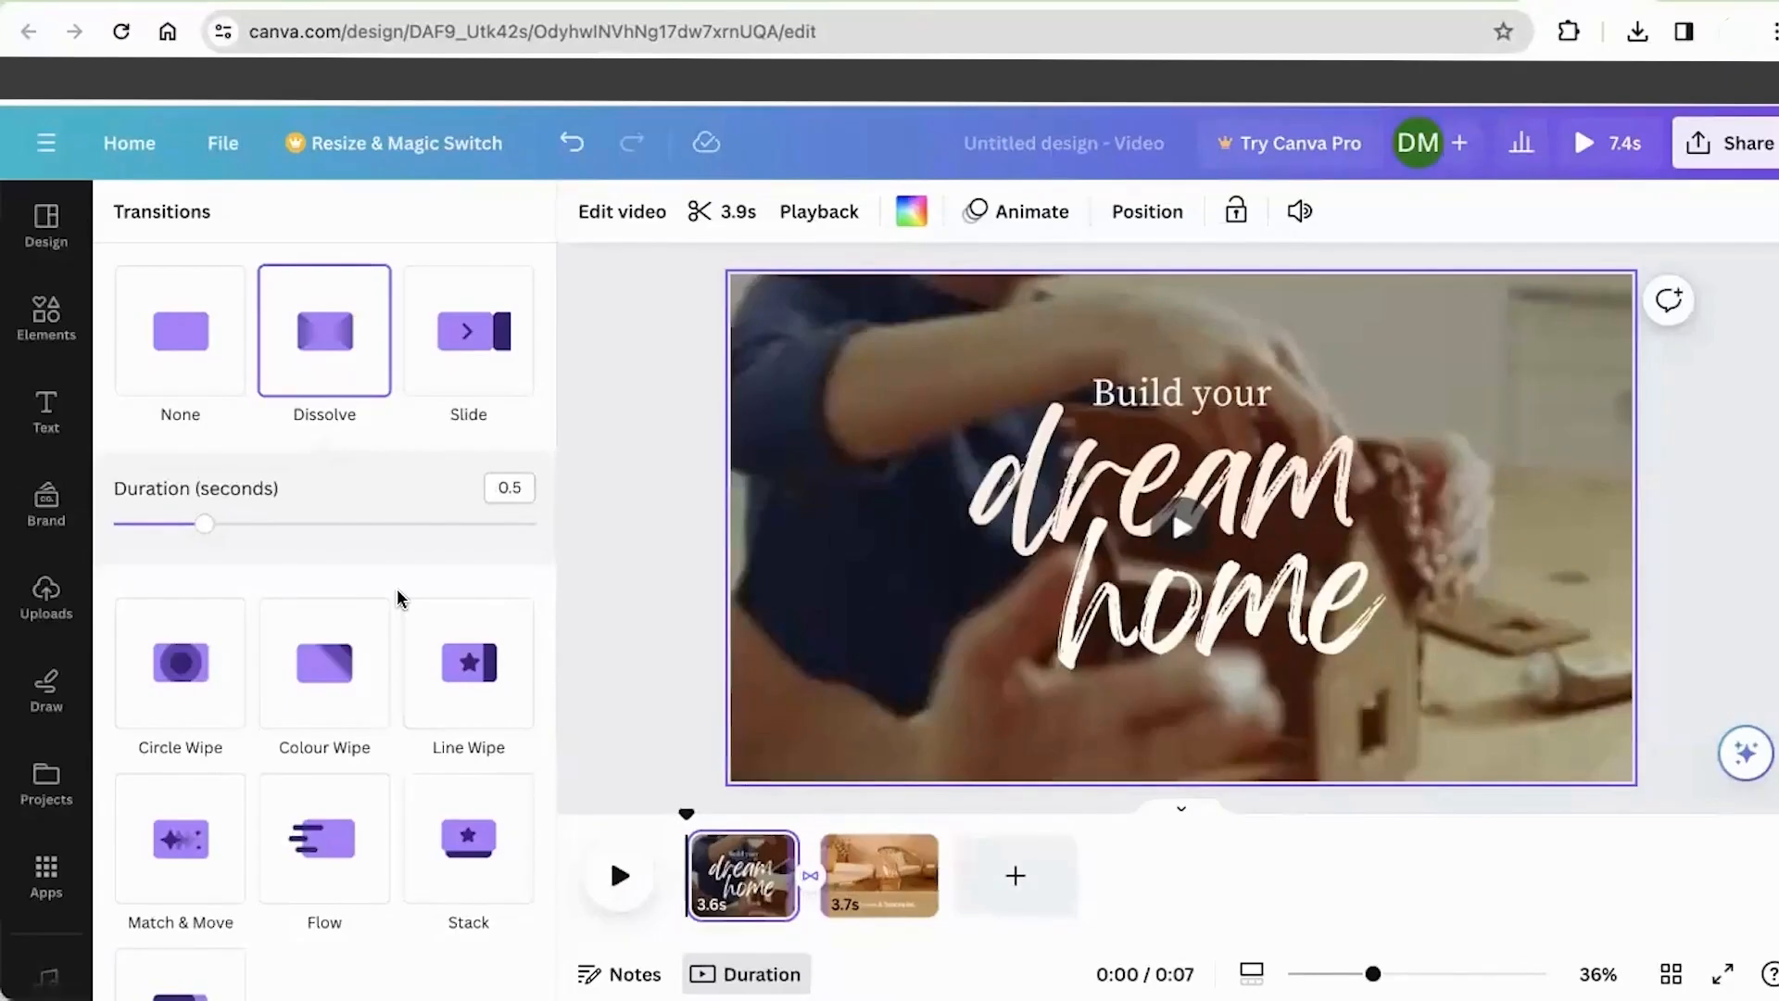
pyautogui.click(607, 489)
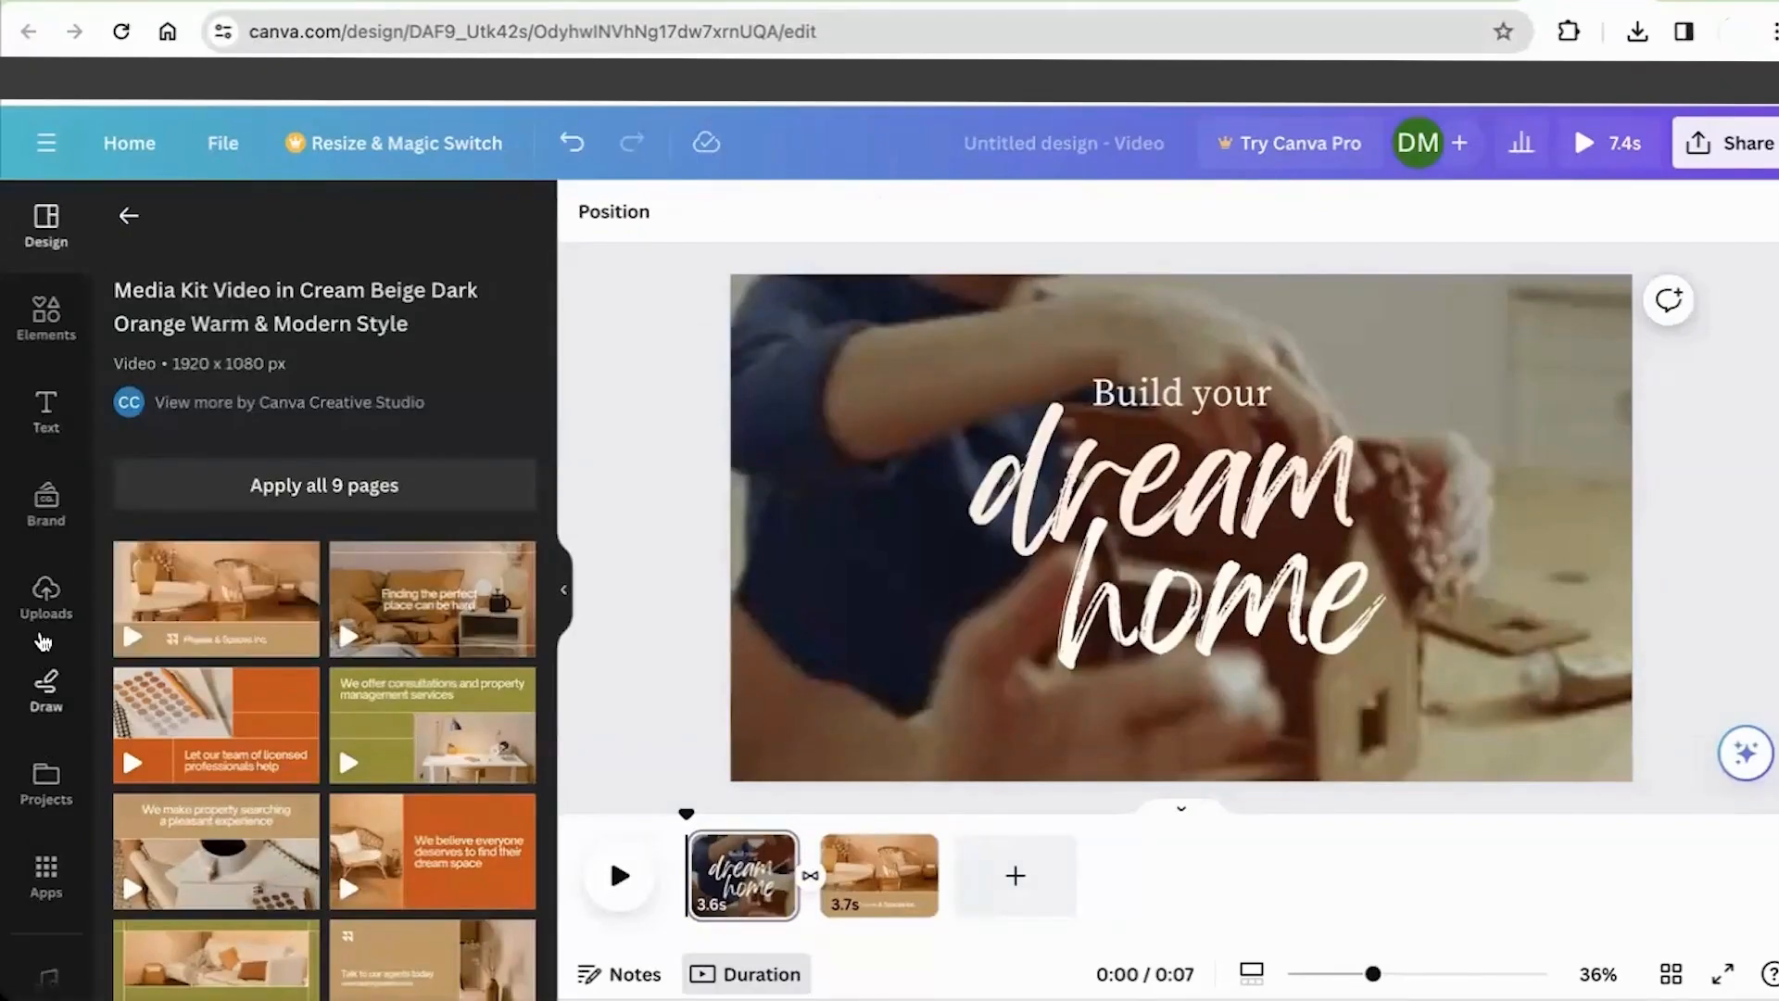
# Step: Add the uploaded epic-trailer audio track to the video's timeline
pyautogui.click(41, 602)
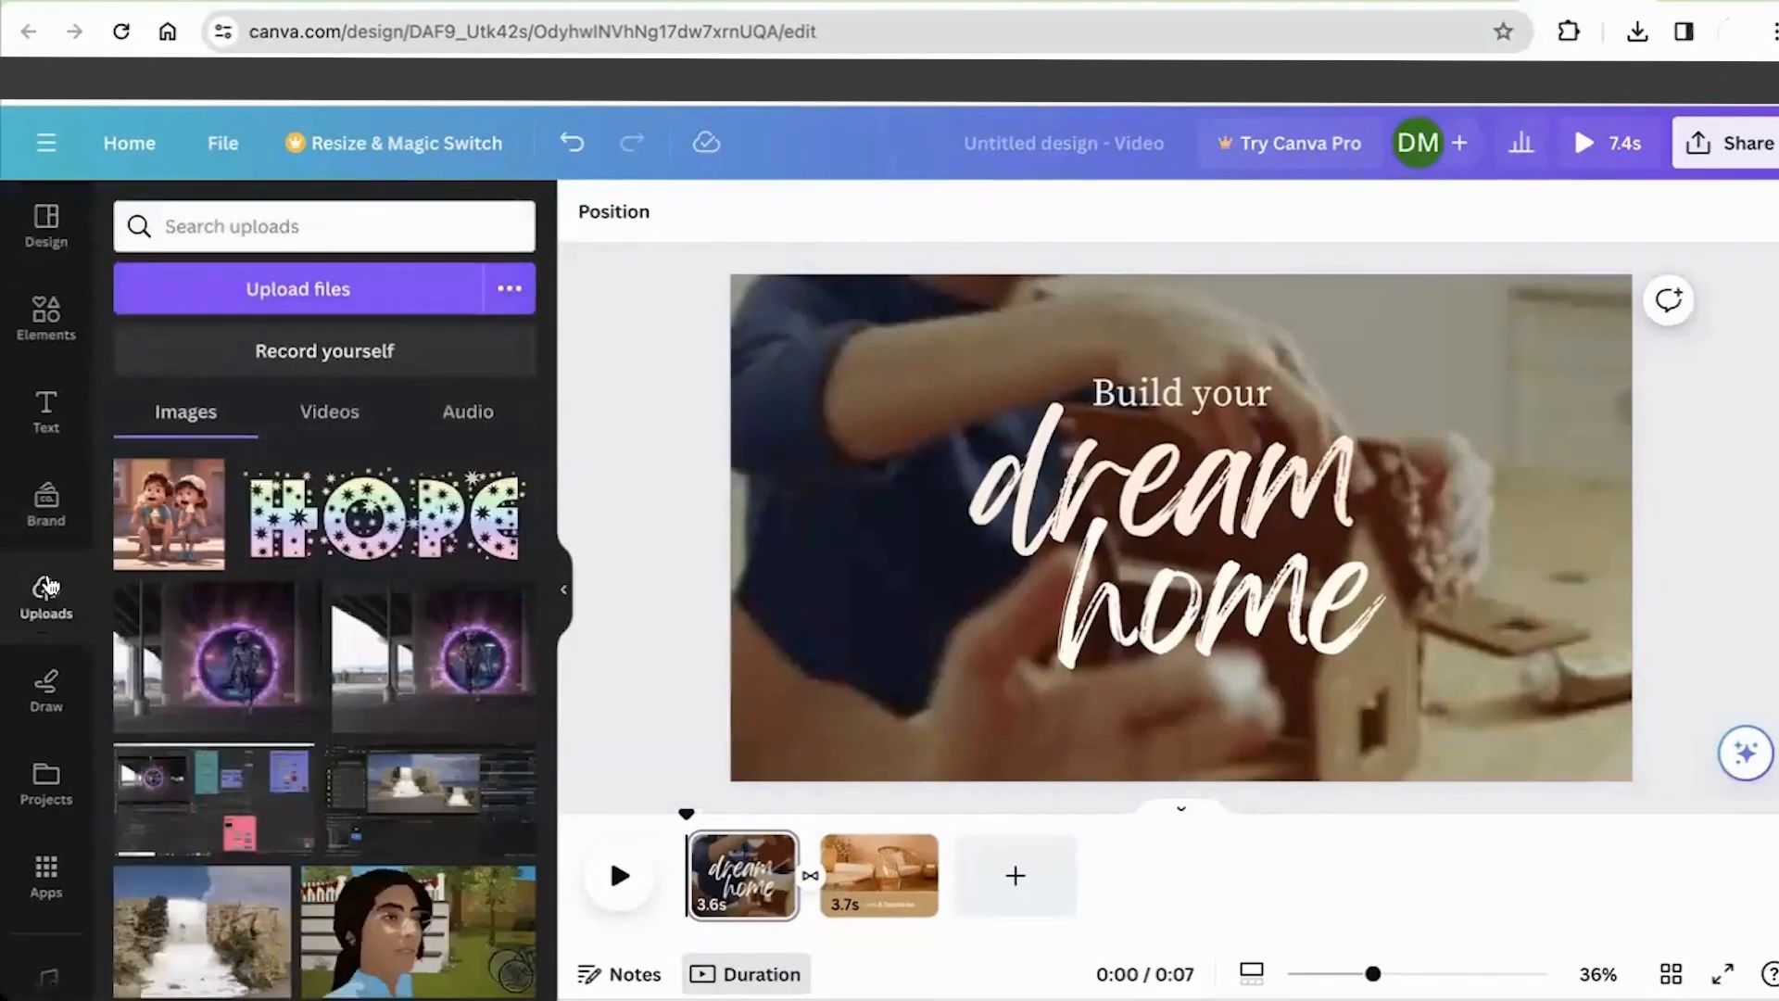
pyautogui.click(457, 418)
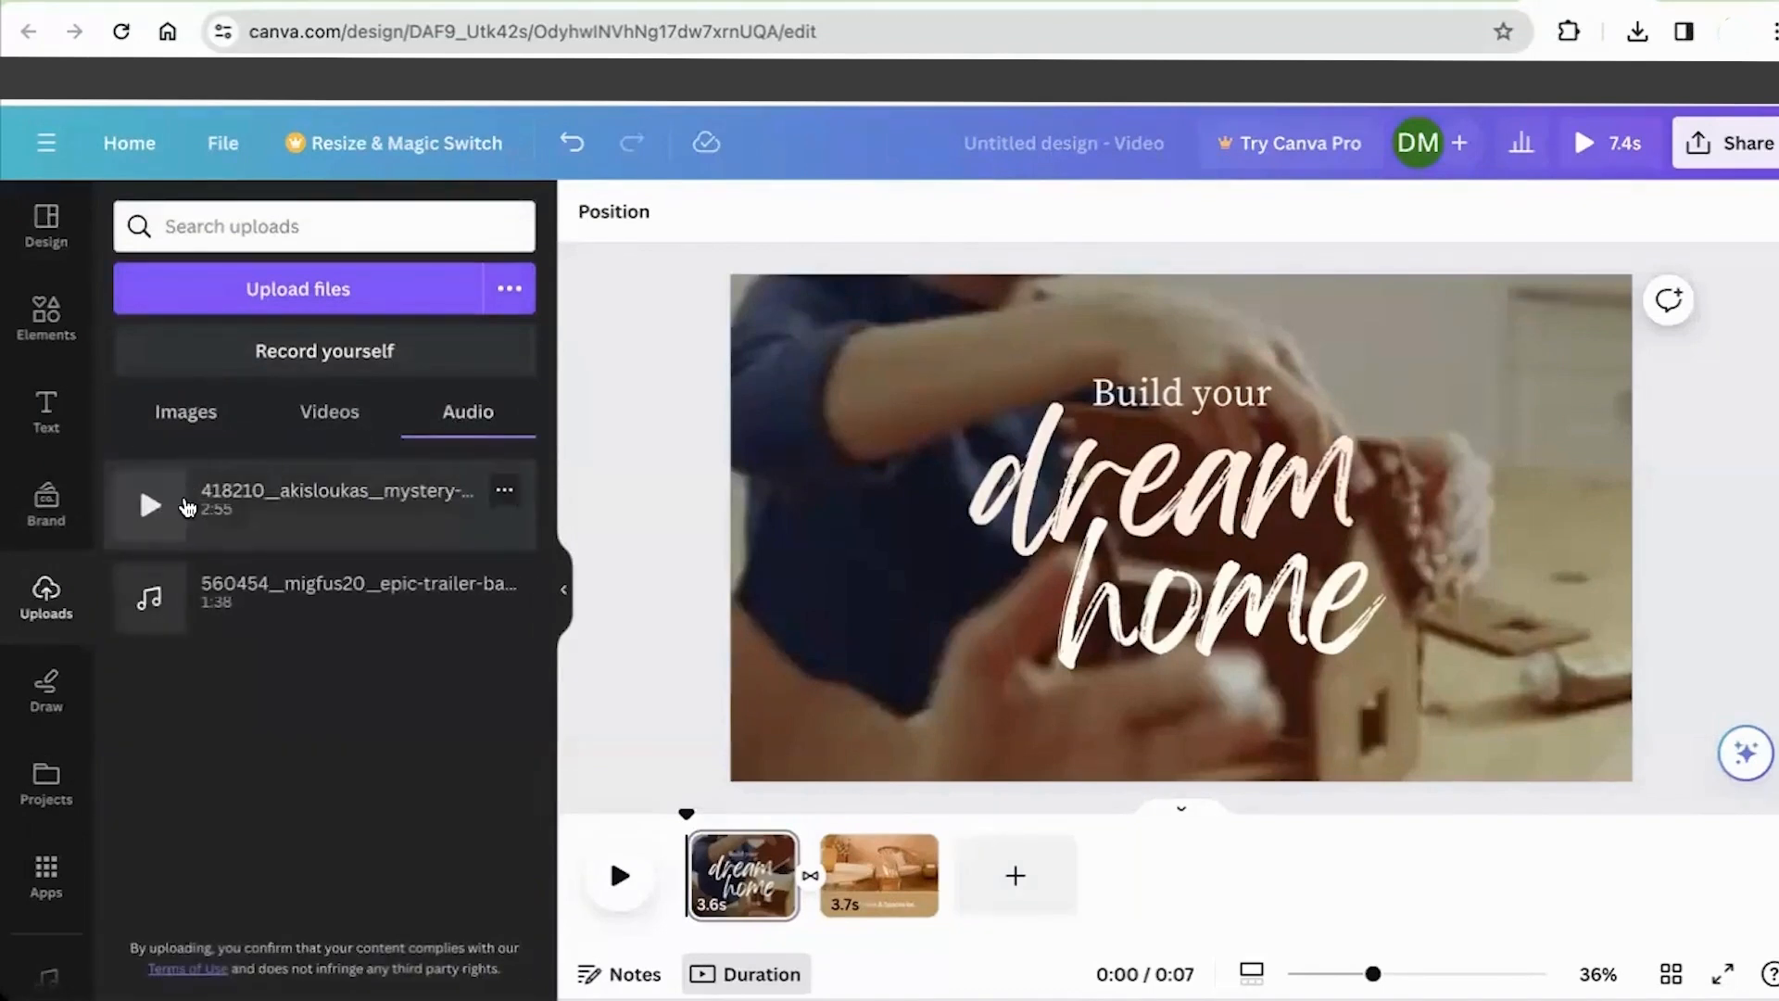
pyautogui.moveTo(485, 593); pyautogui.dragTo(1291, 849)
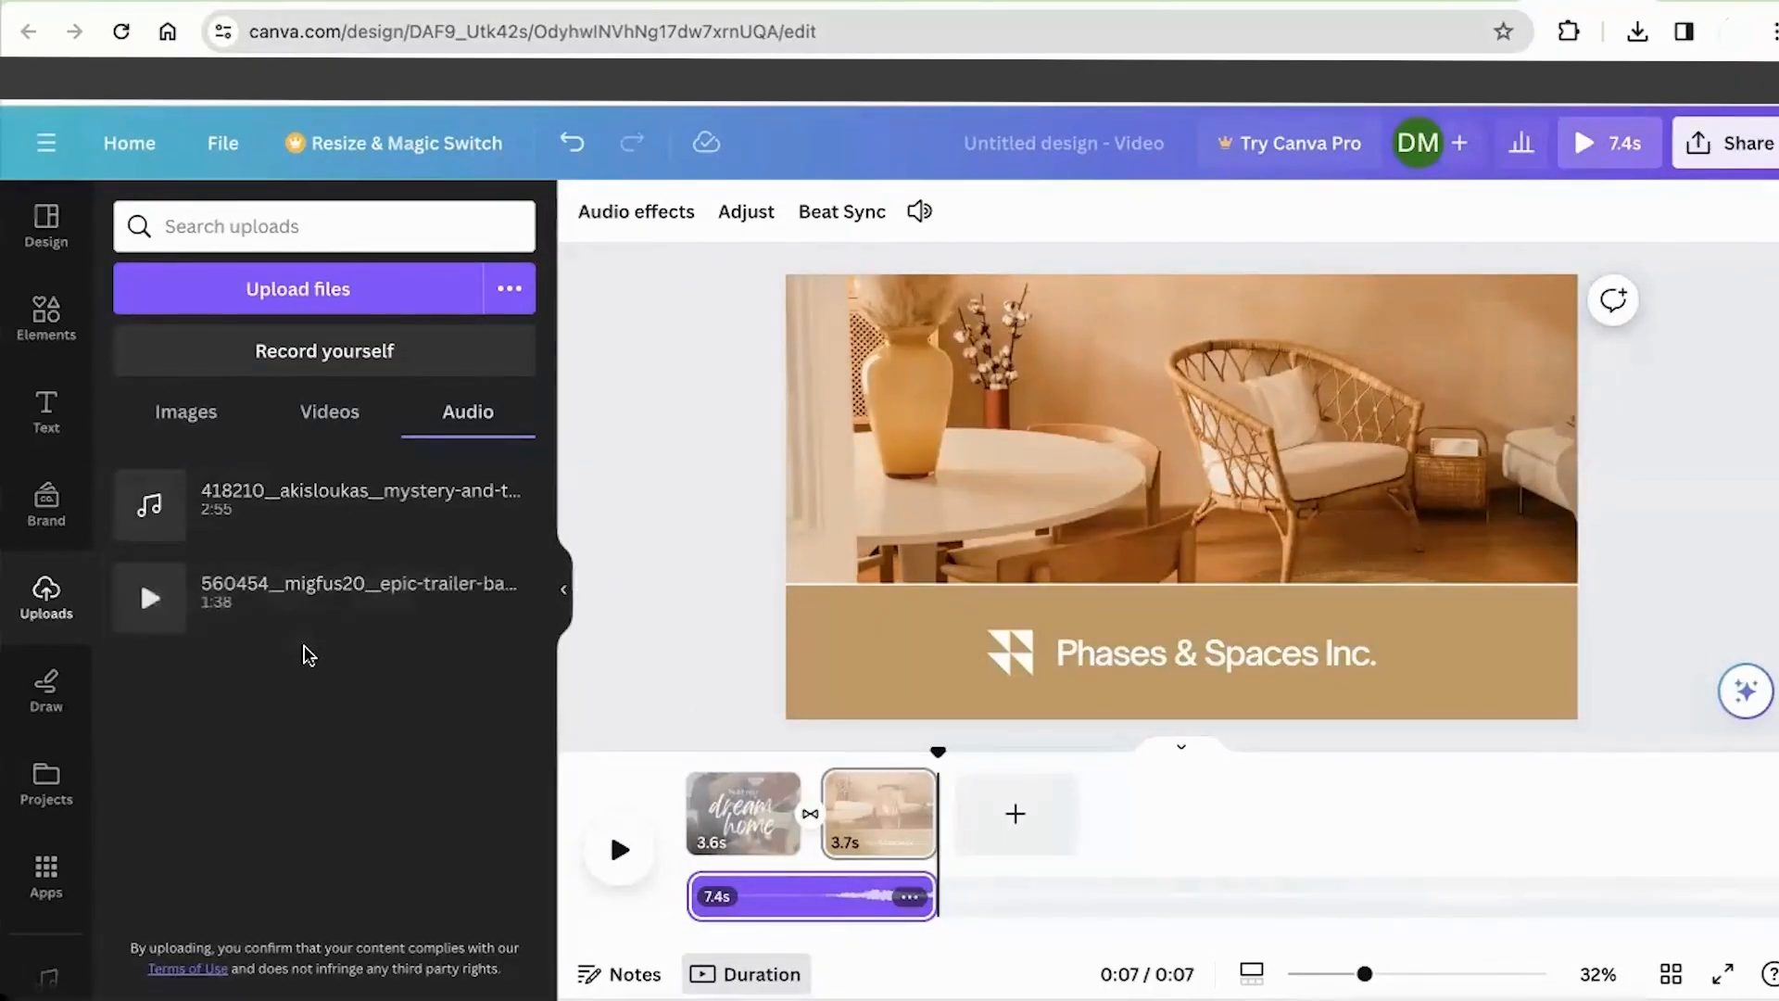
# Step: Preview the whole video with its audio in the full-size player and return to the editor
pyautogui.click(801, 895)
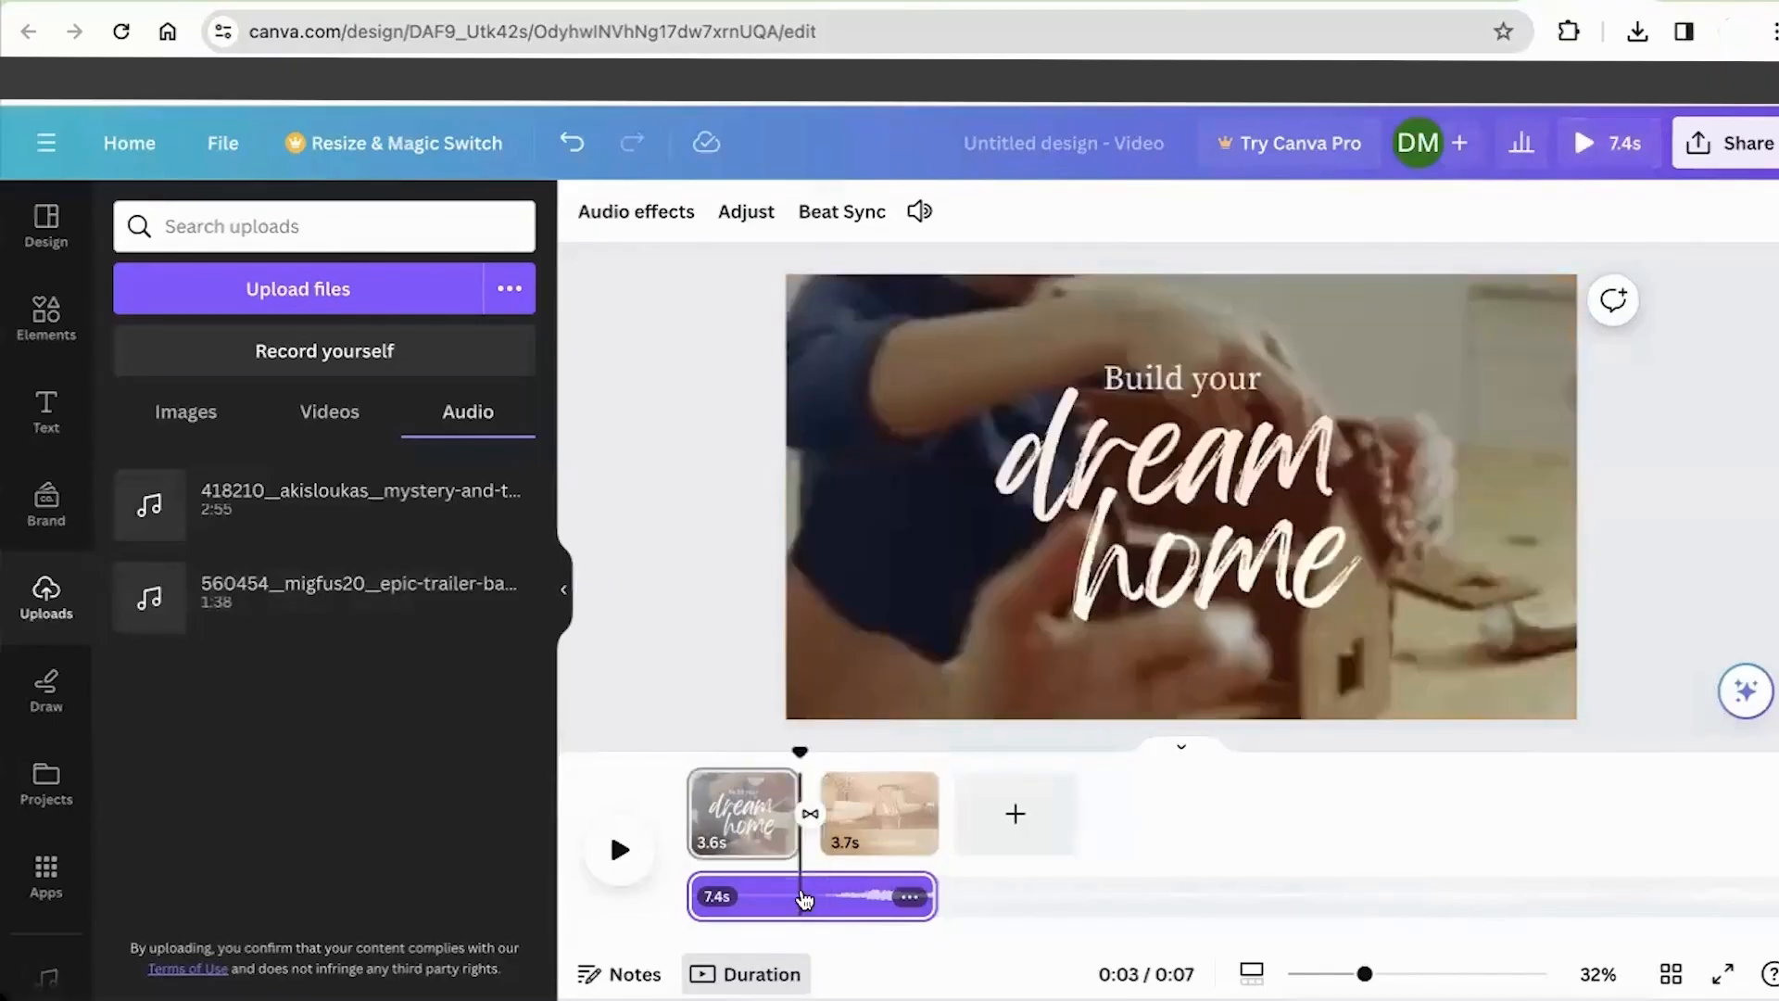
pyautogui.click(1307, 524)
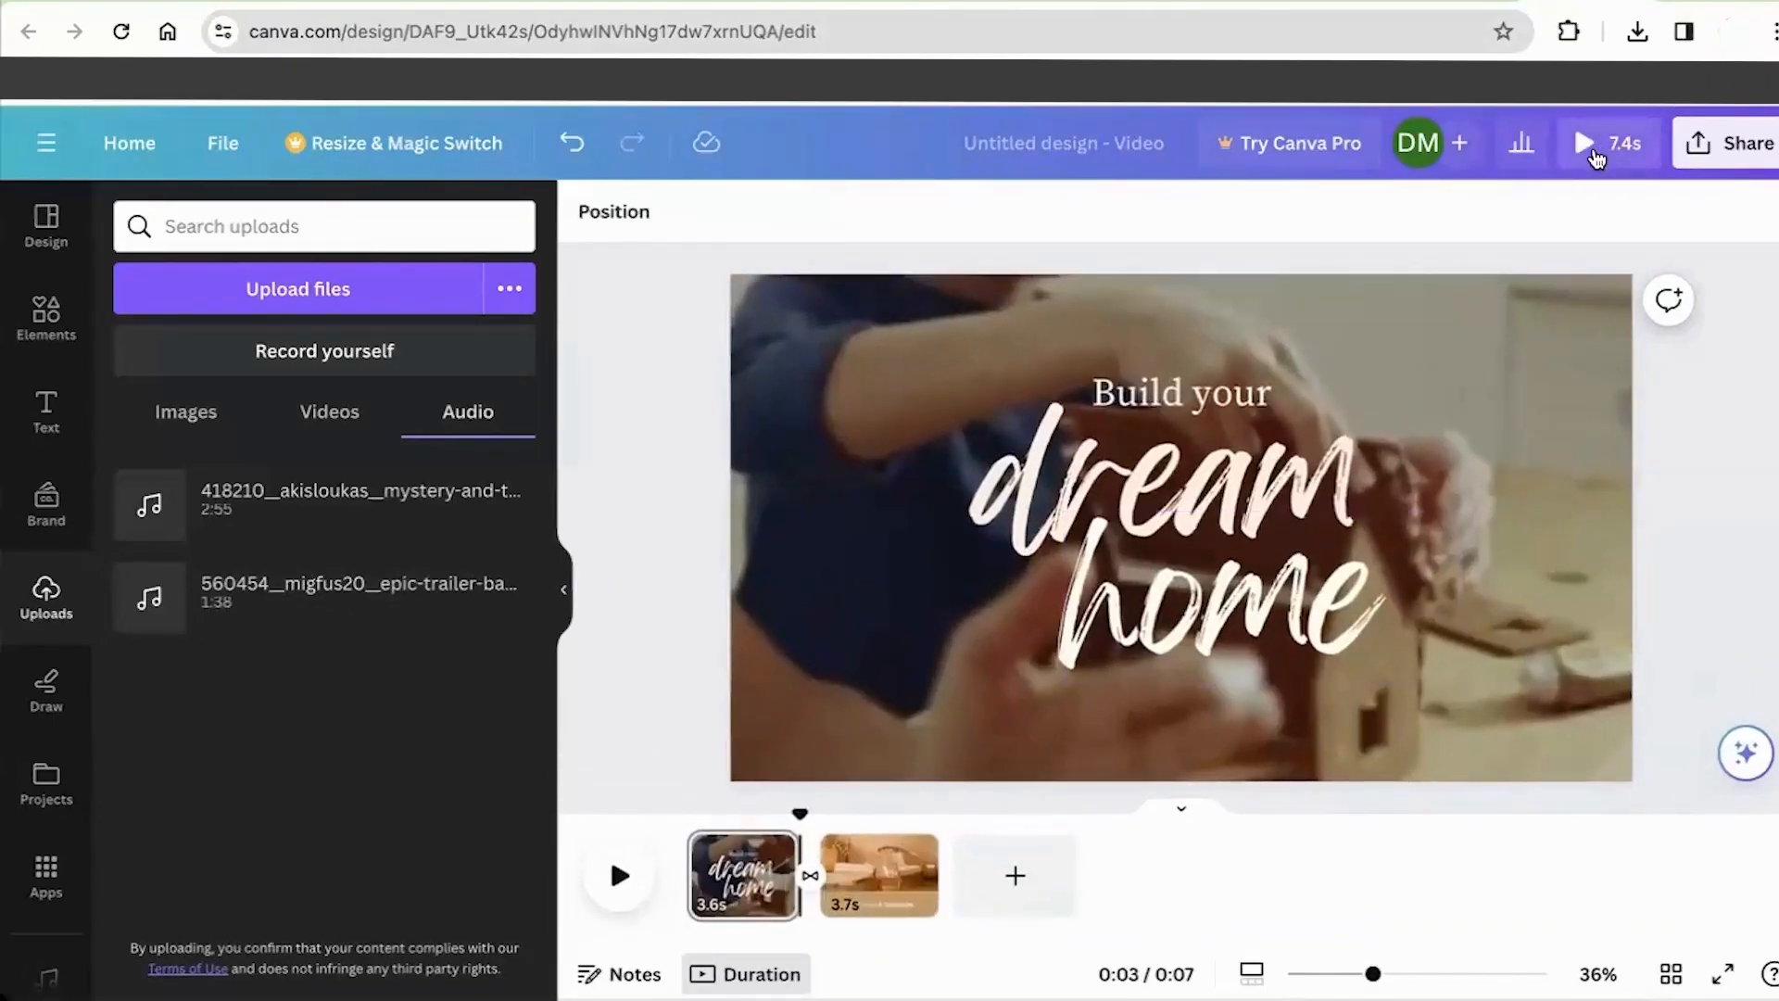
pyautogui.click(1599, 148)
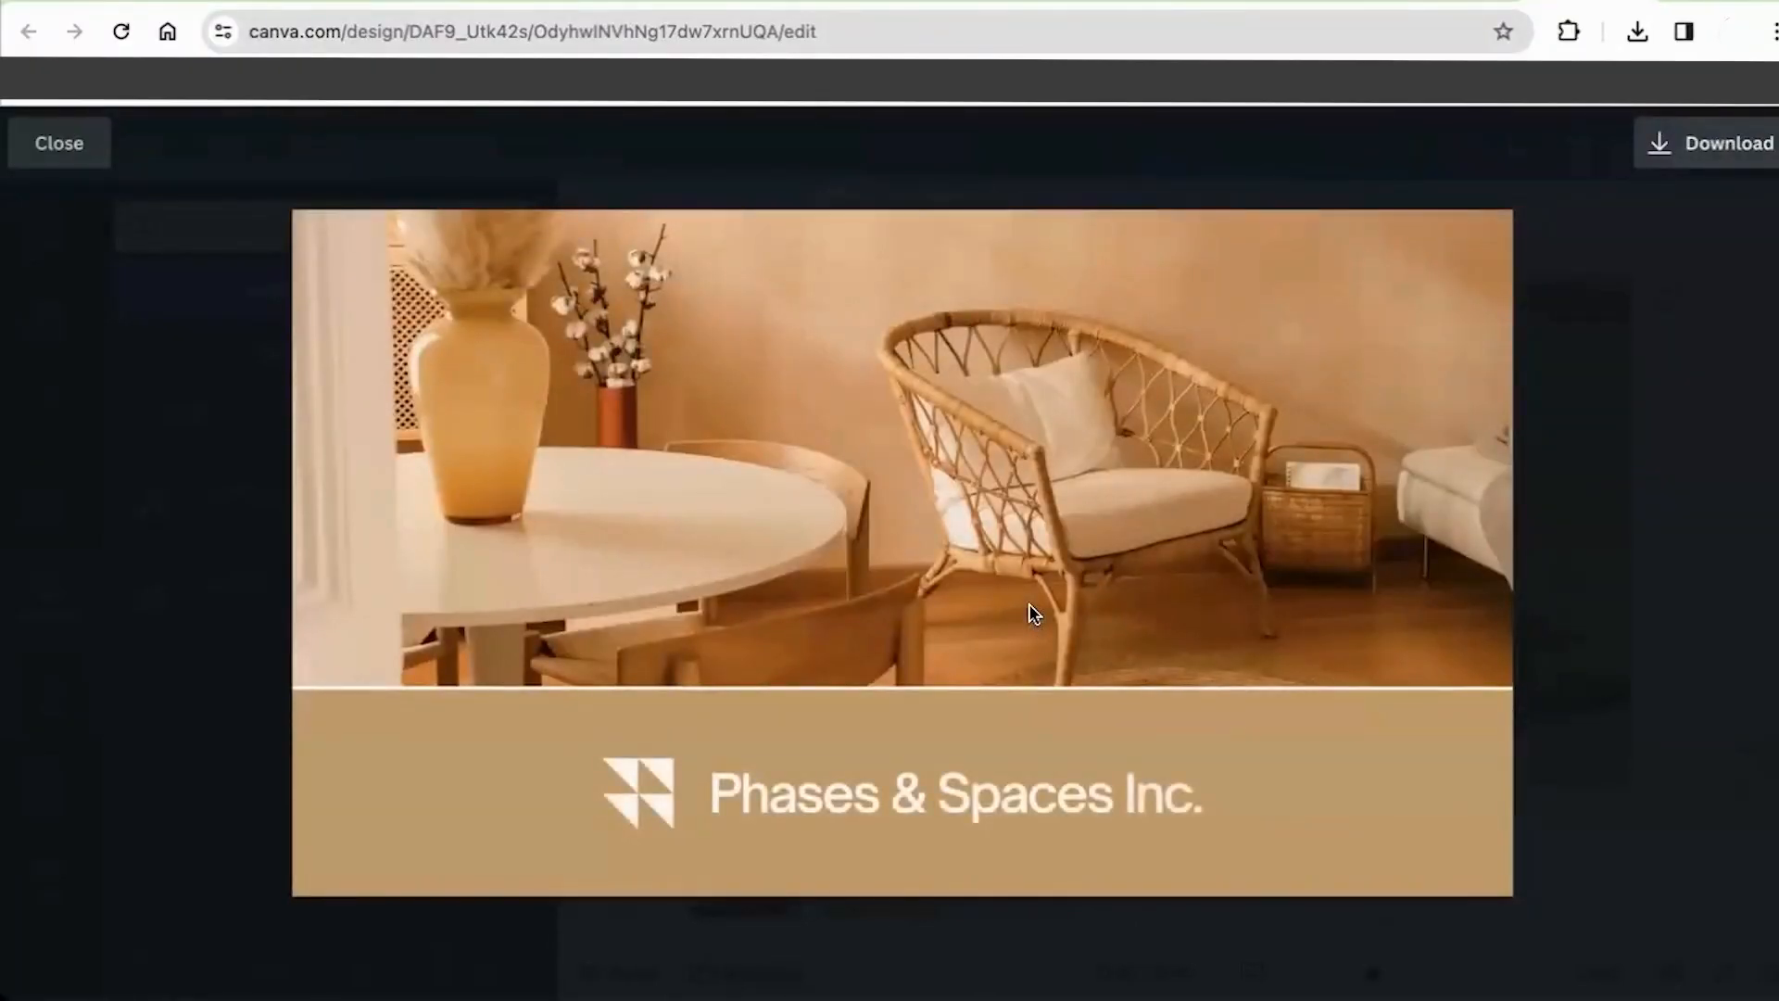
pyautogui.click(67, 158)
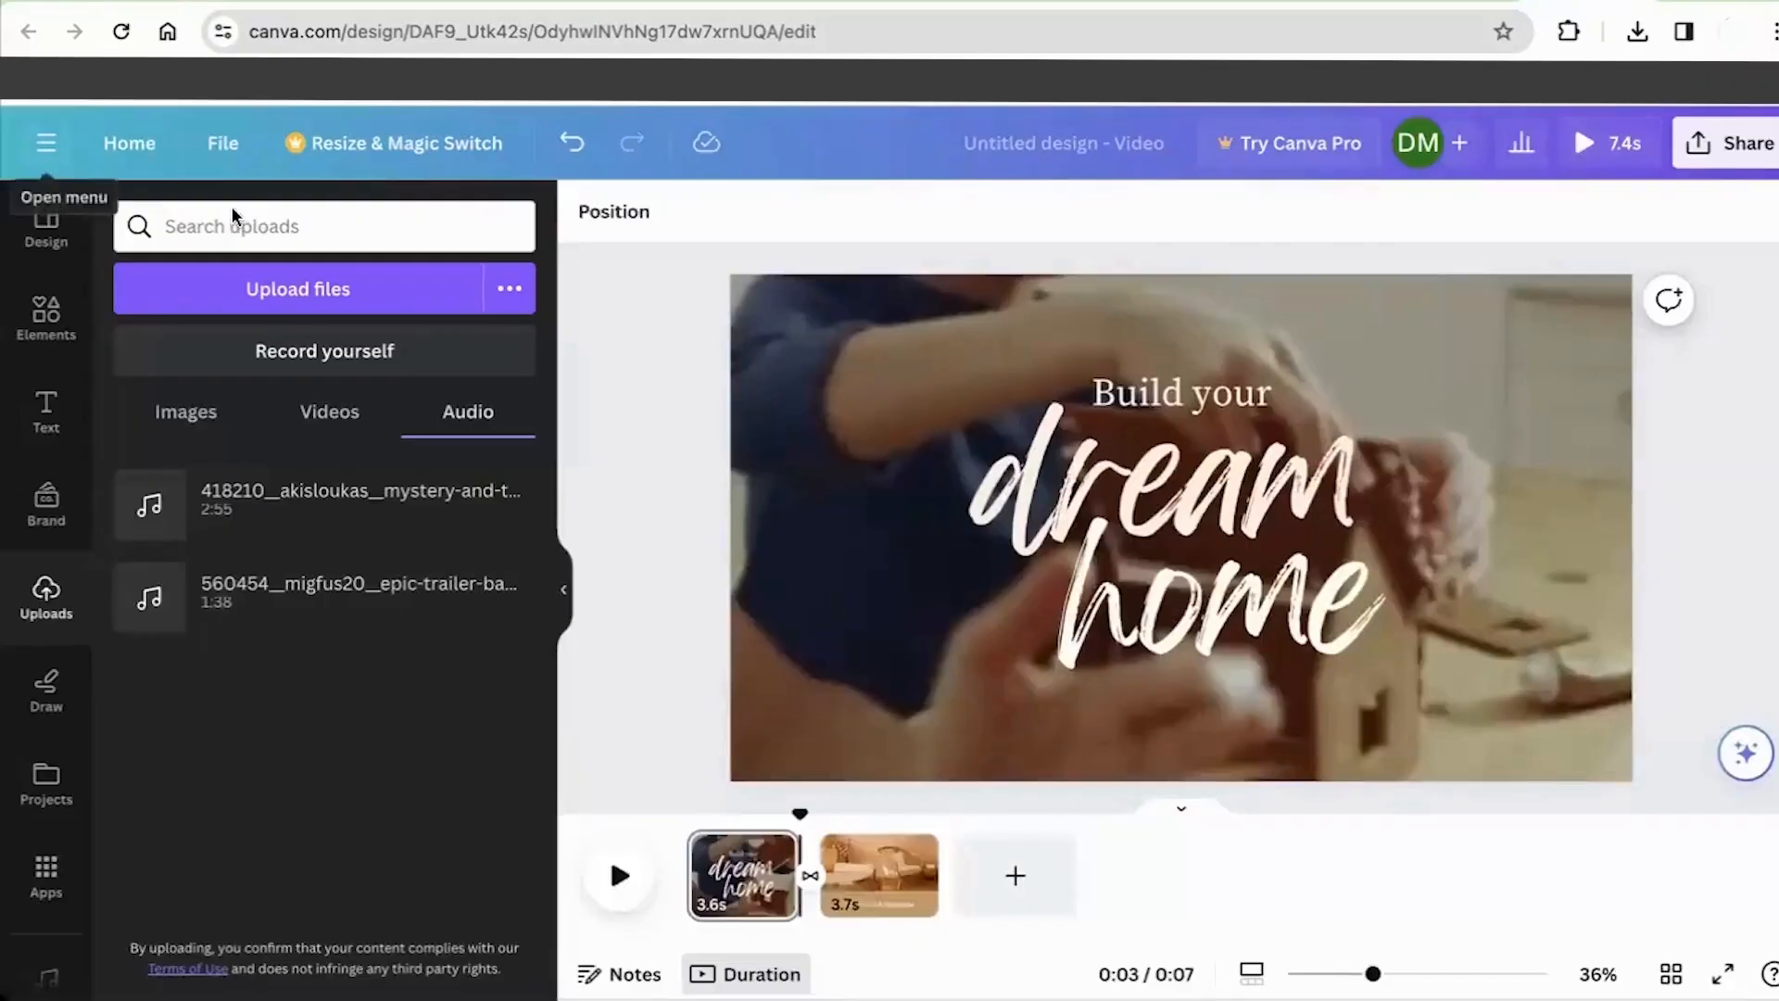
# Step: Shrink the word "dream" on the first page to font size 206 and shift it left of "home"
pyautogui.click(1114, 461)
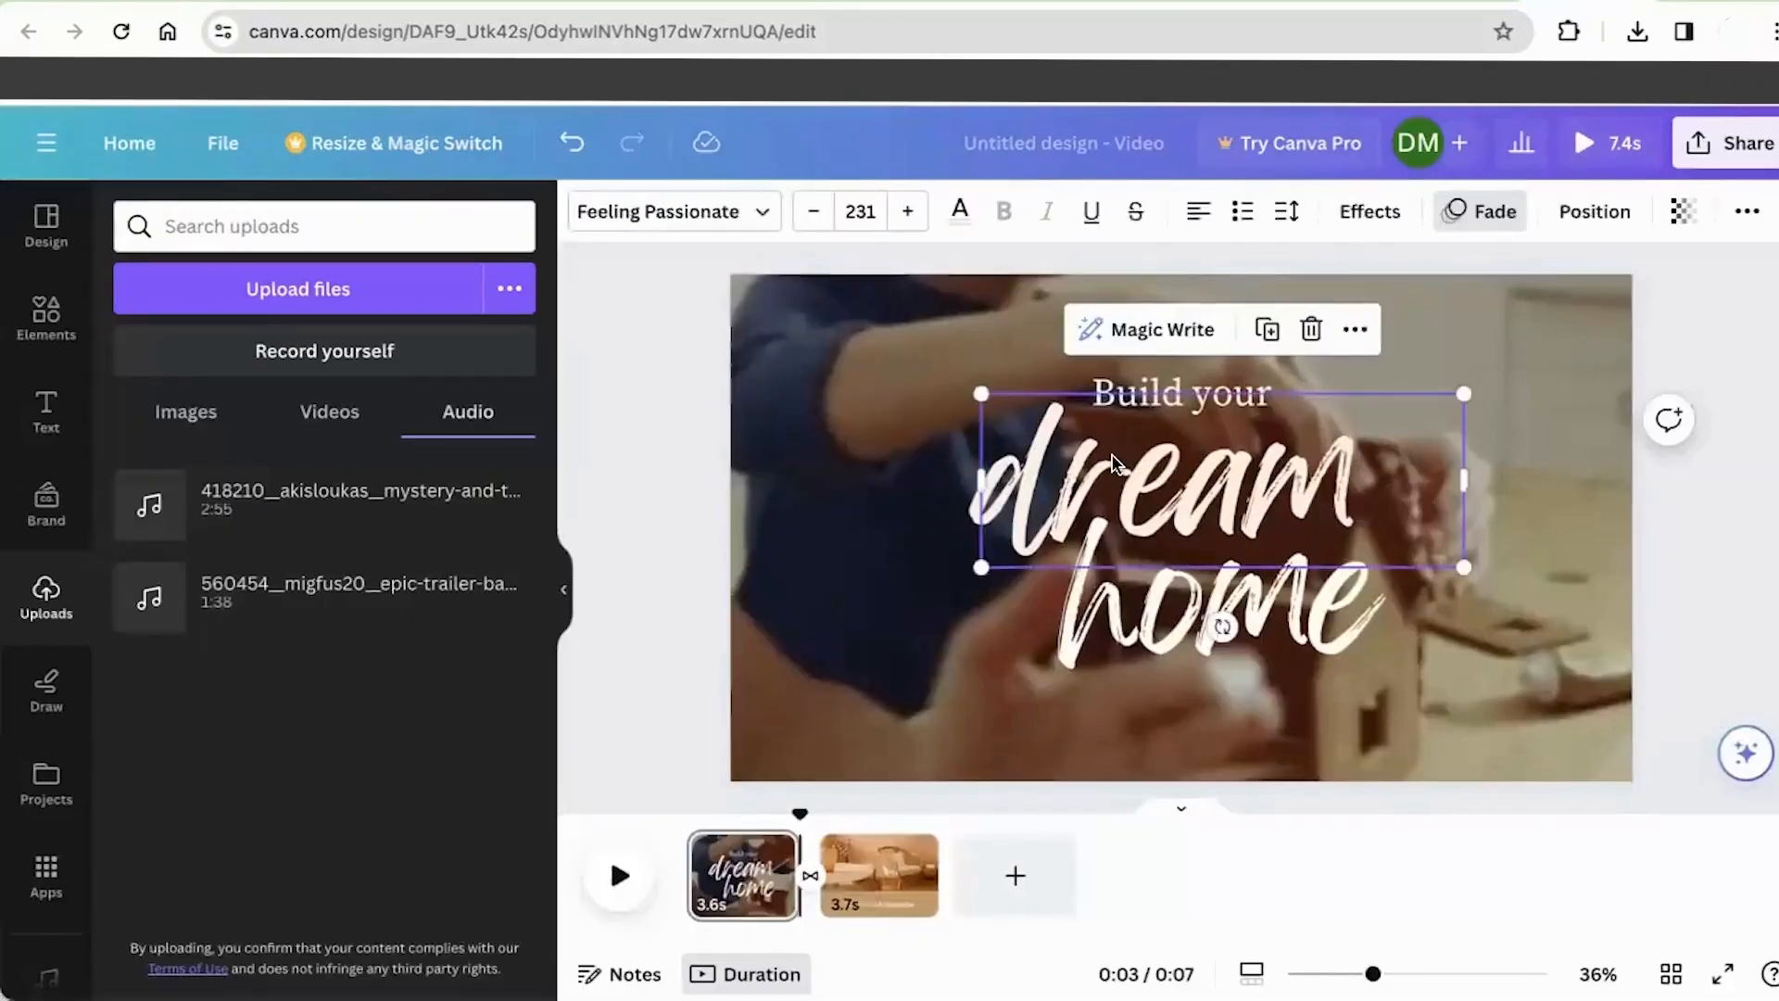
pyautogui.moveTo(1464, 567); pyautogui.dragTo(1410, 548)
pyautogui.moveTo(1102, 472); pyautogui.dragTo(944, 472)
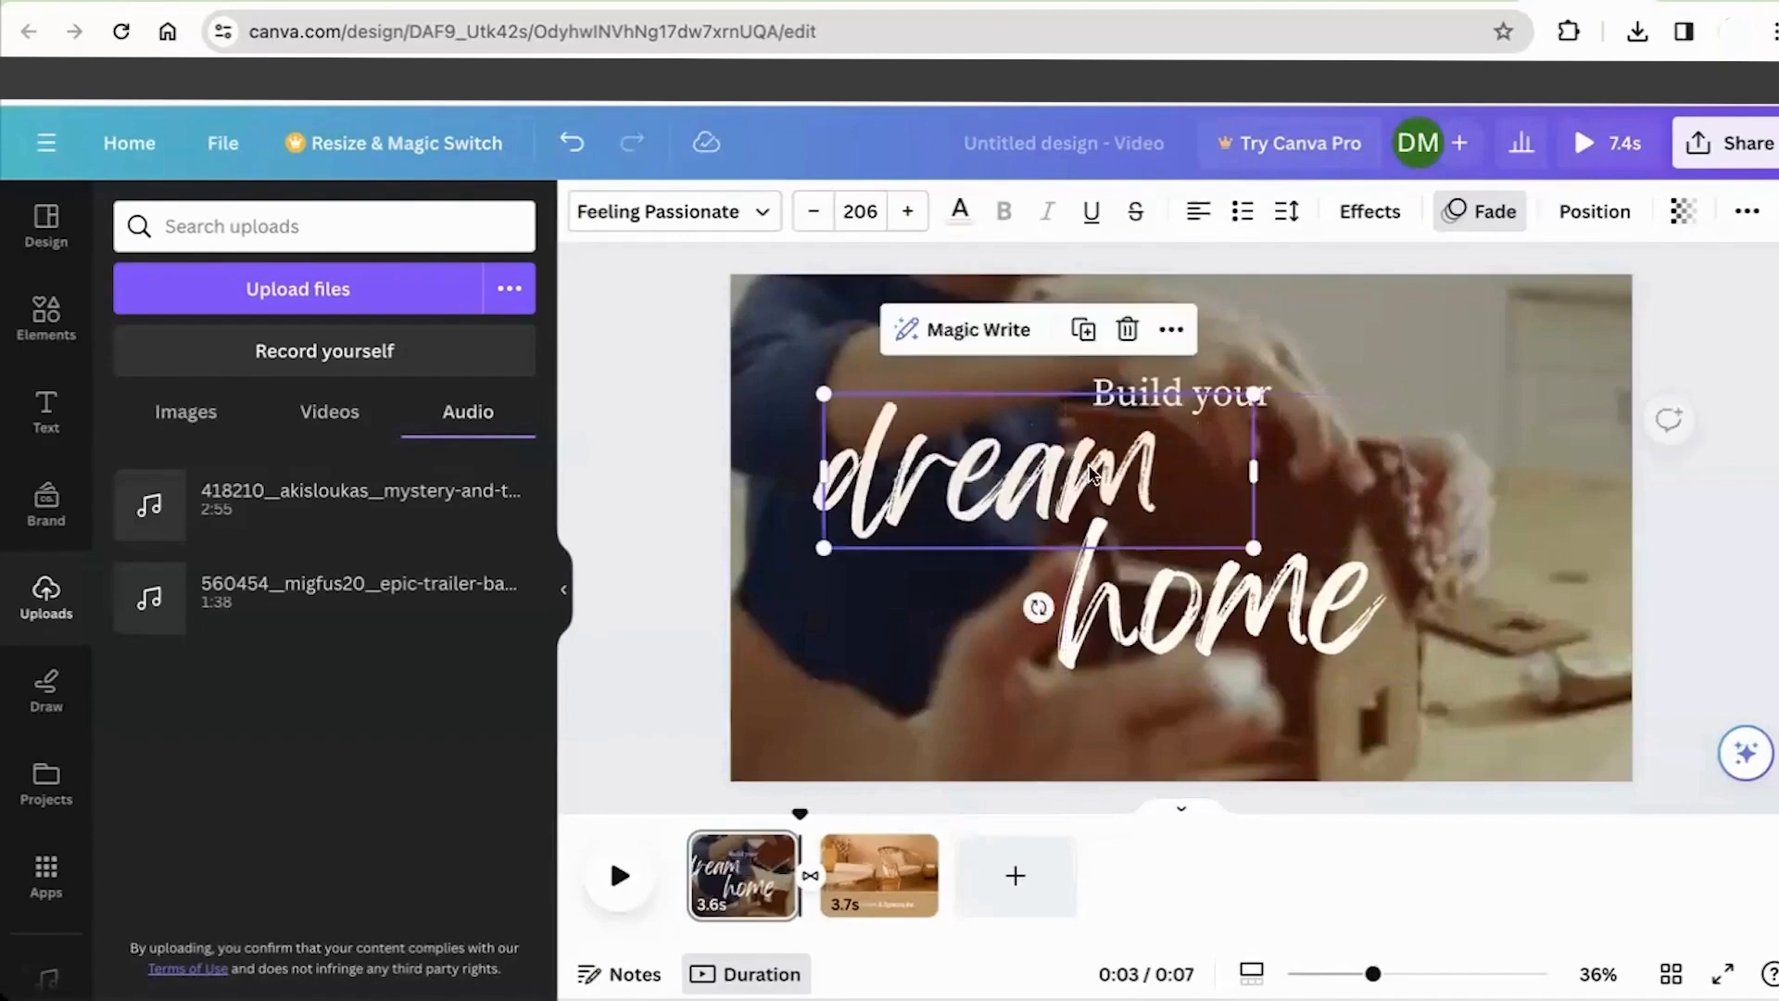
# Step: Browse the elements library's graphics, stickers, frames and grids, and deselect the "dream" text
pyautogui.click(45, 346)
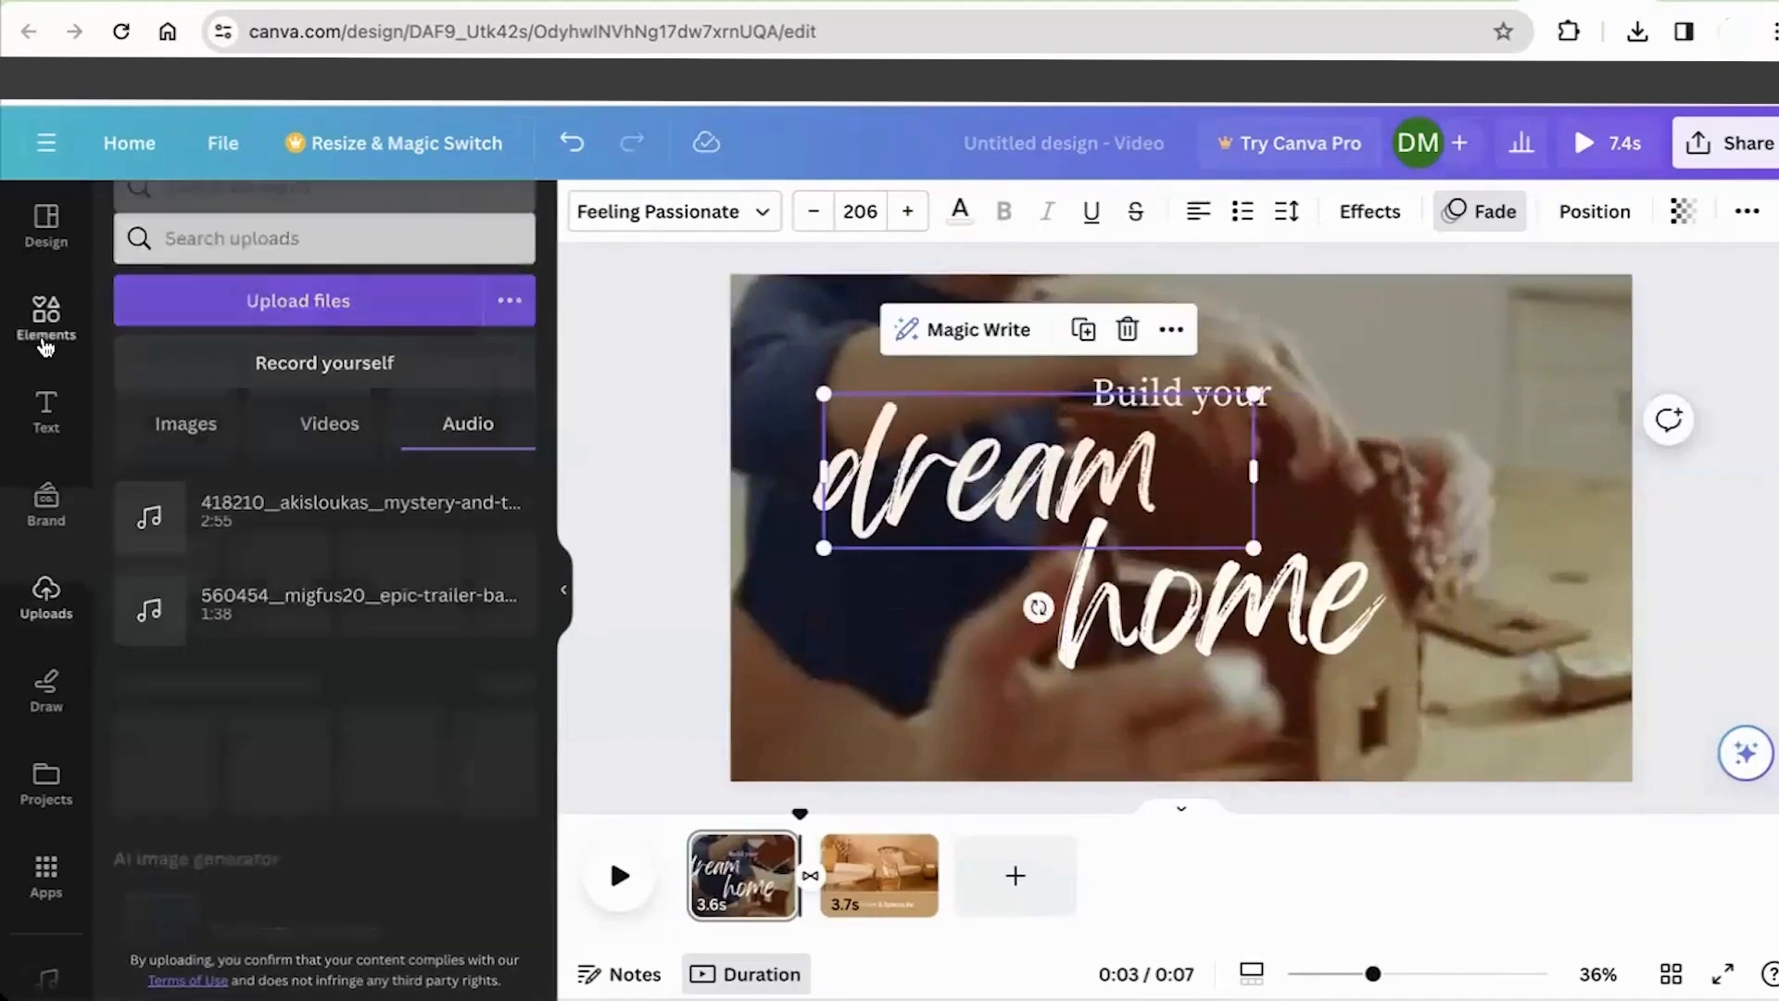
pyautogui.scroll(-15, 343, 744)
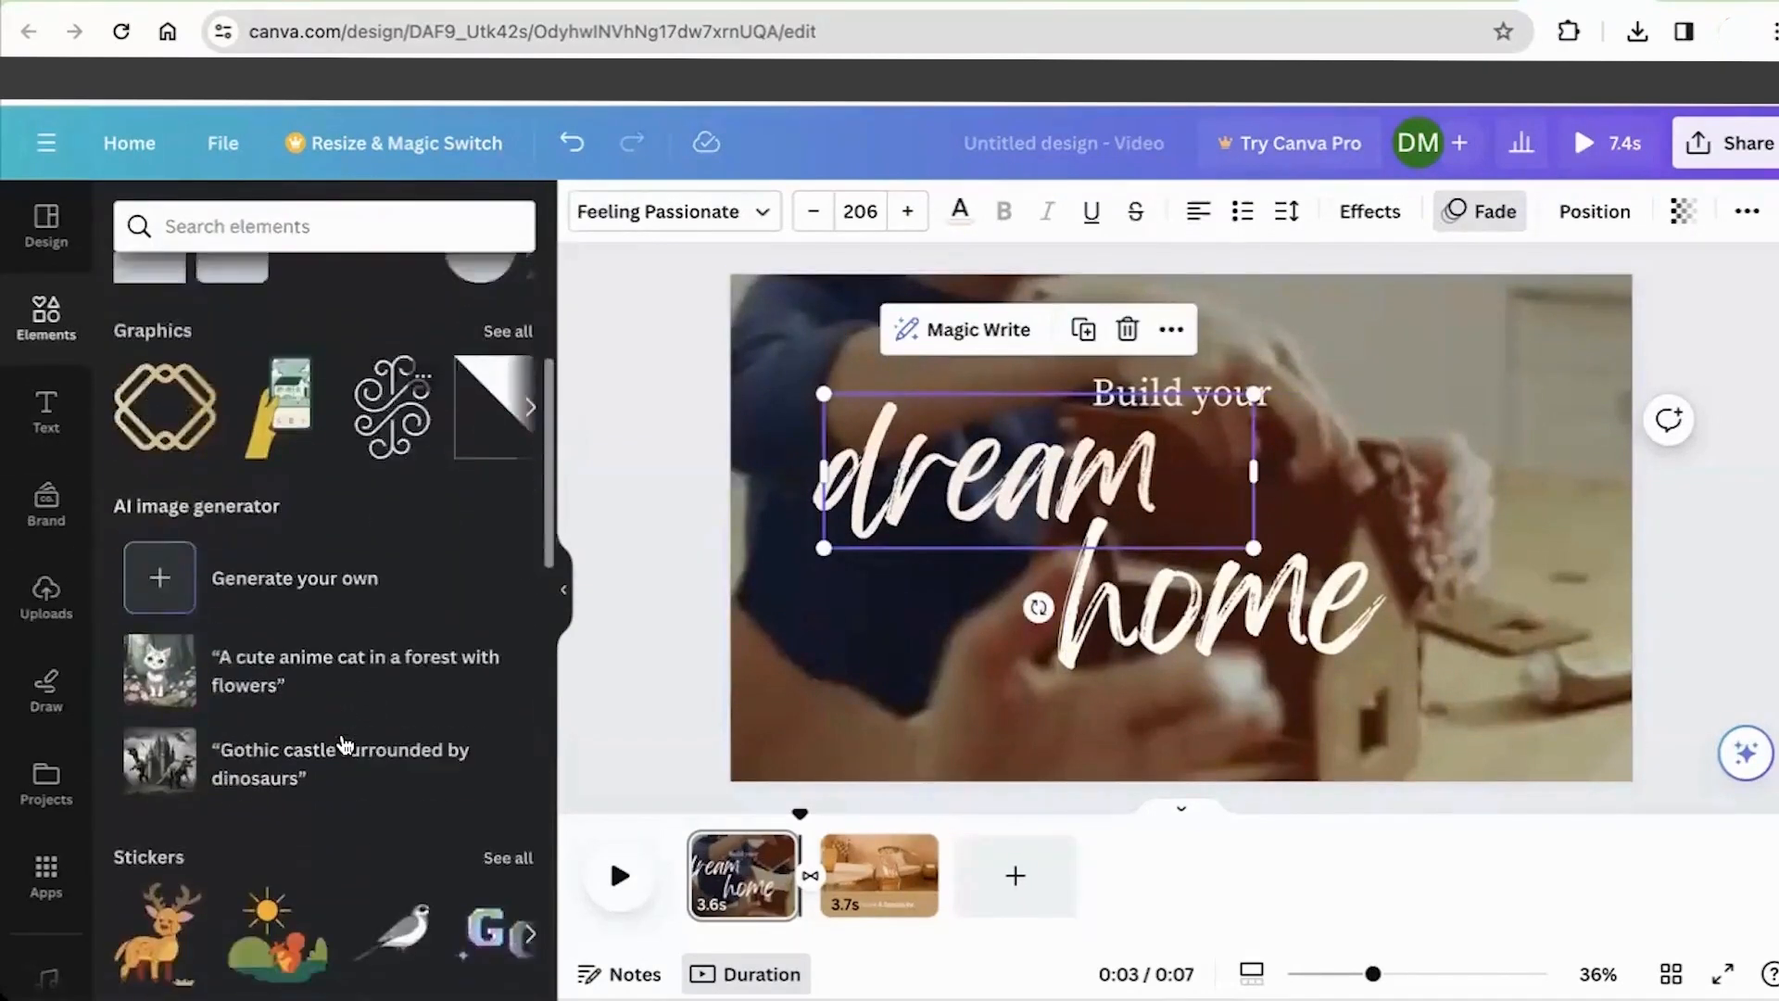
pyautogui.scroll(-1, 349, 757)
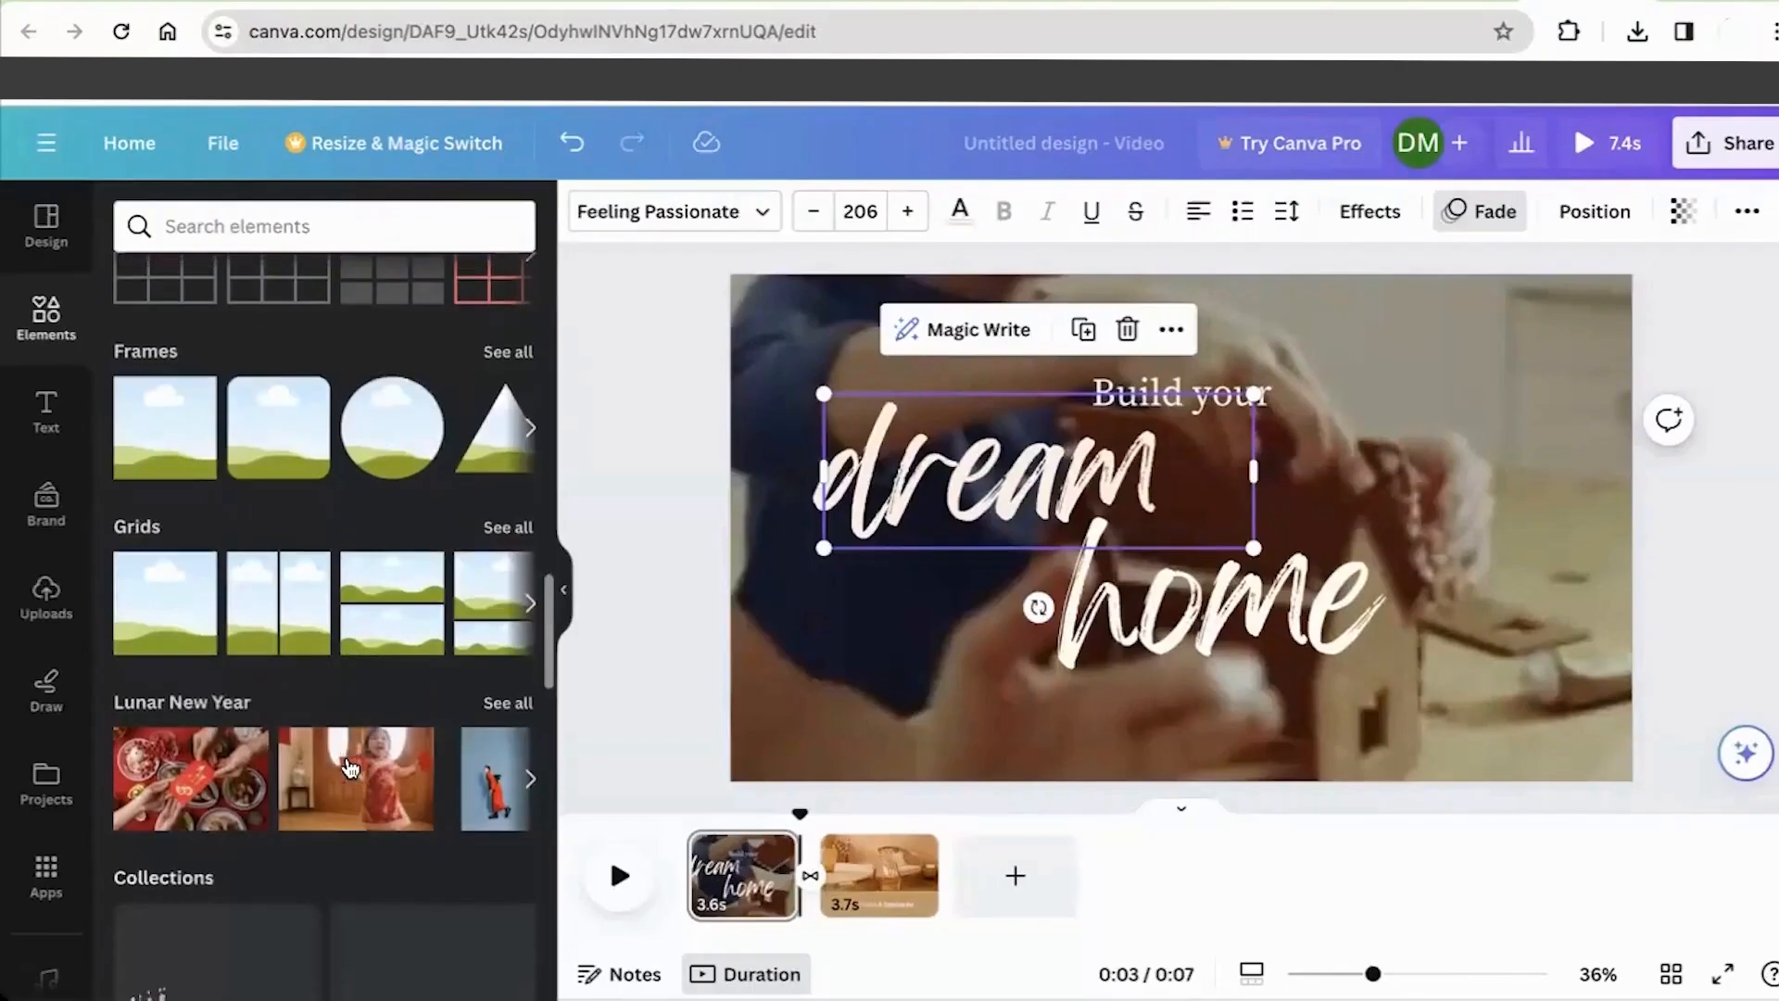
pyautogui.scroll(15, 348, 757)
pyautogui.click(1722, 522)
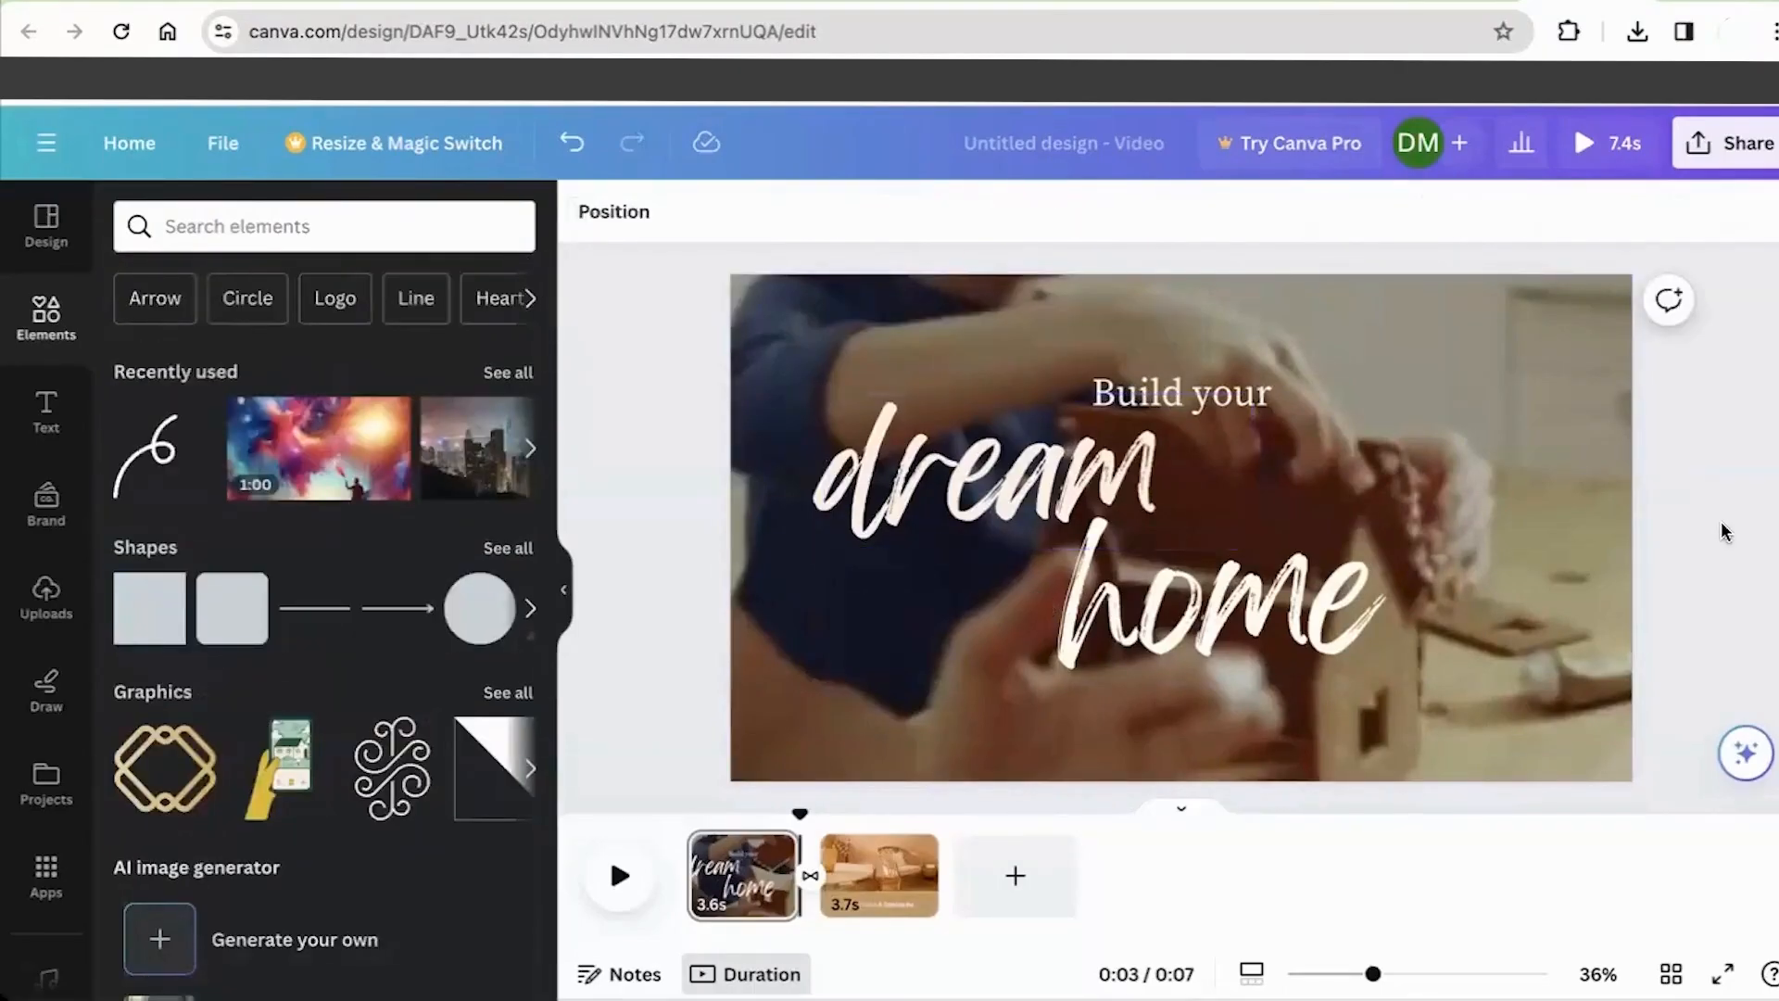